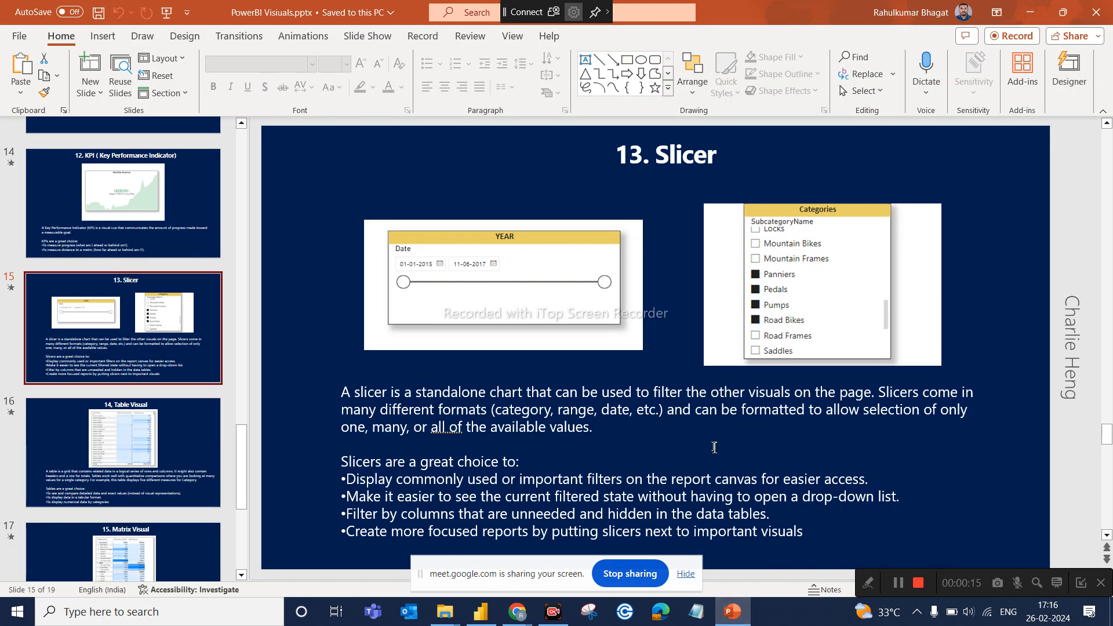
# Step: Review the KPI slide and return to the Slicer slide, hiding the screen-sharing notice
pyautogui.click(145, 249)
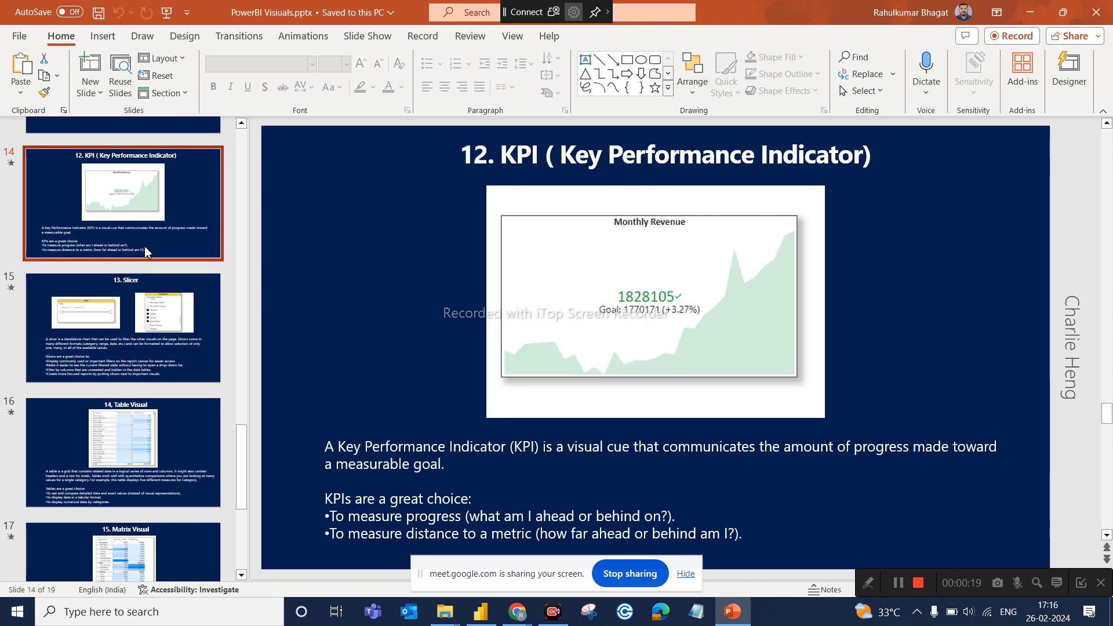
pyautogui.click(163, 296)
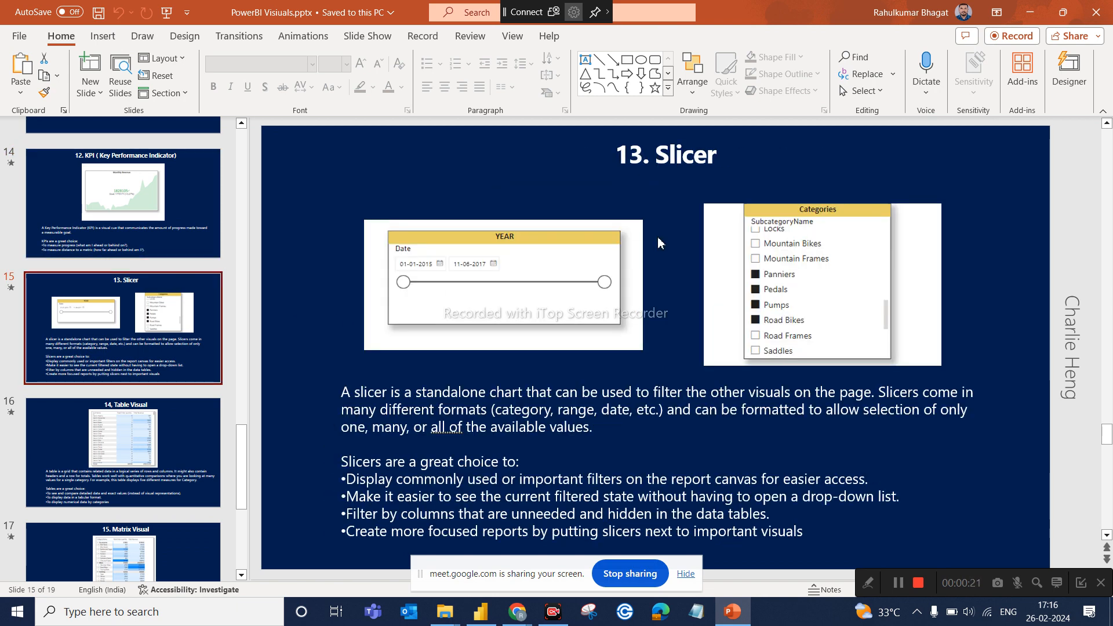
pyautogui.click(685, 580)
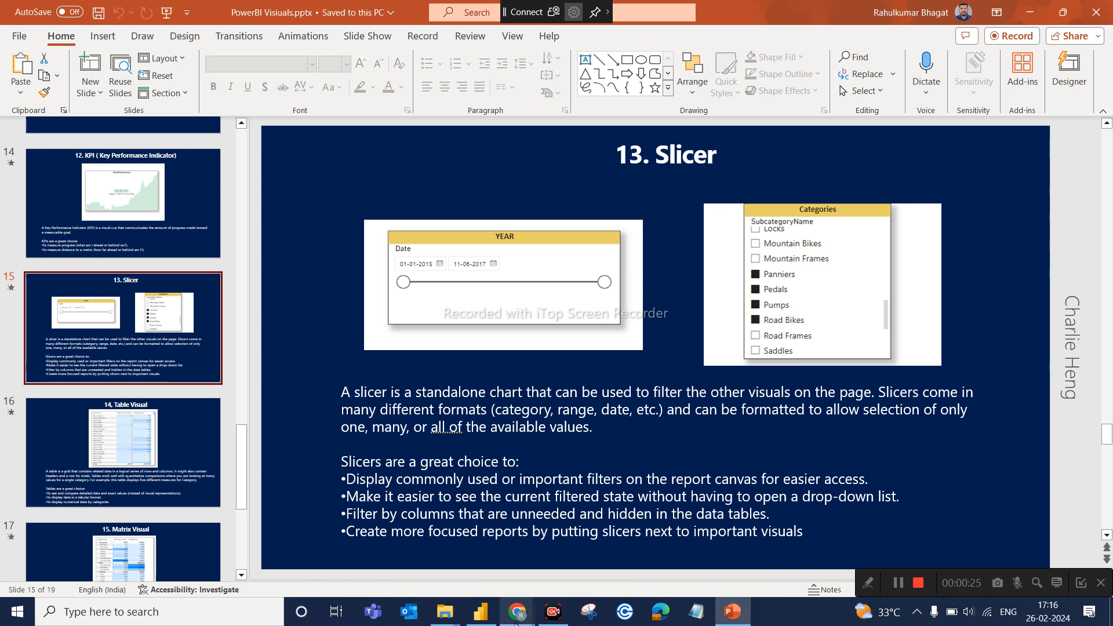
# Step: Switch to Power BI, add a slicer on CalendarDim's Year field to Page 2, and make it shorter and slightly wider
pyautogui.click(496, 619)
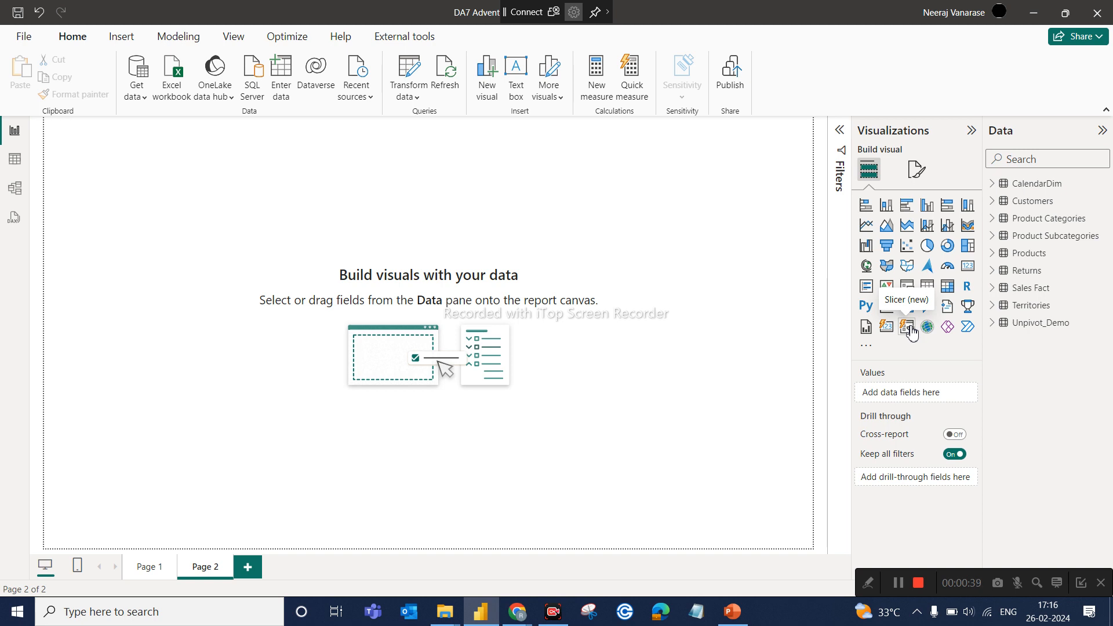
pyautogui.click(908, 287)
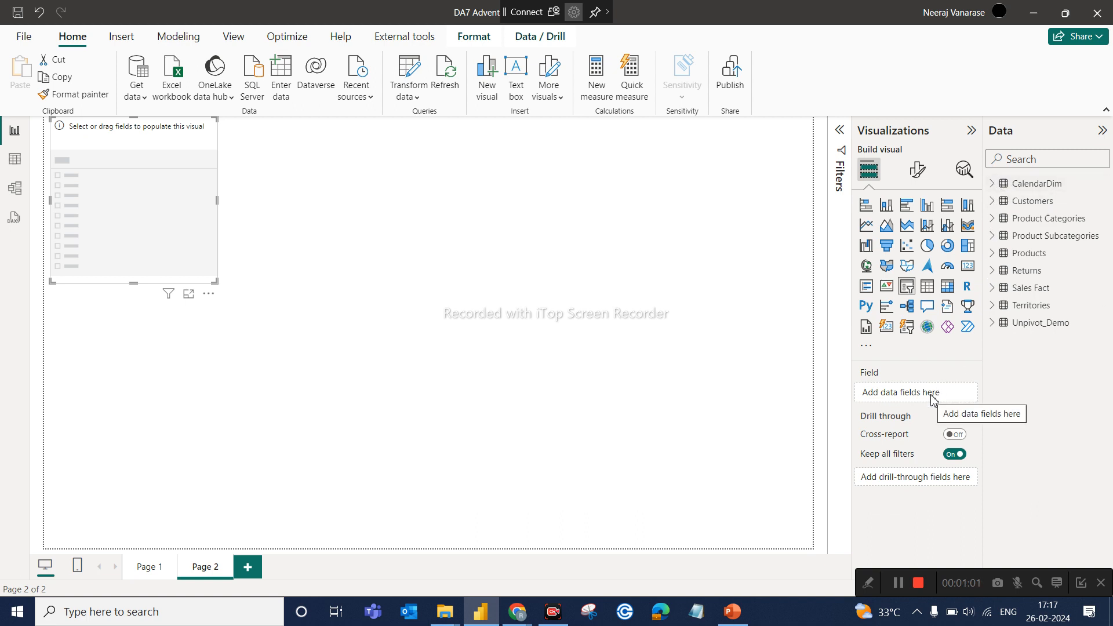
pyautogui.click(990, 184)
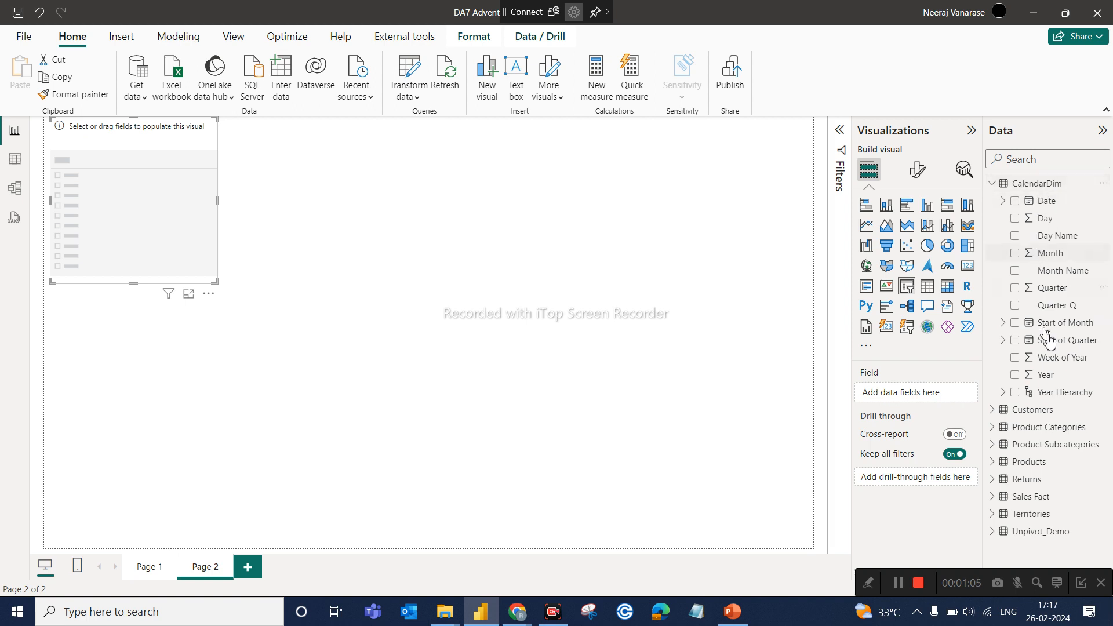
pyautogui.moveTo(1036, 382); pyautogui.dragTo(914, 397)
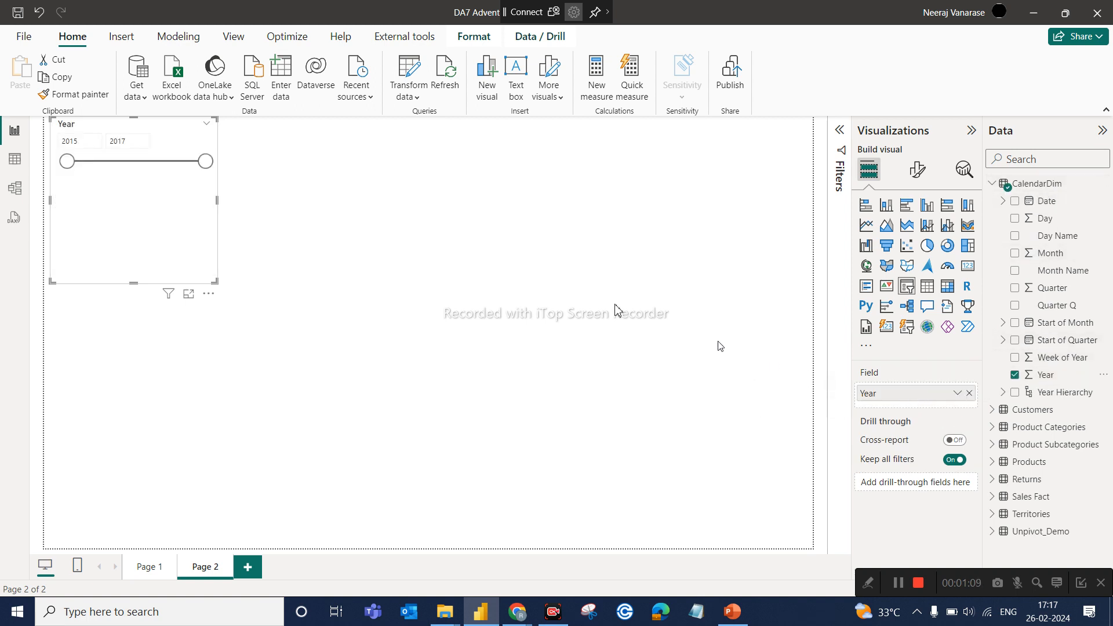
pyautogui.moveTo(216, 279); pyautogui.dragTo(231, 181)
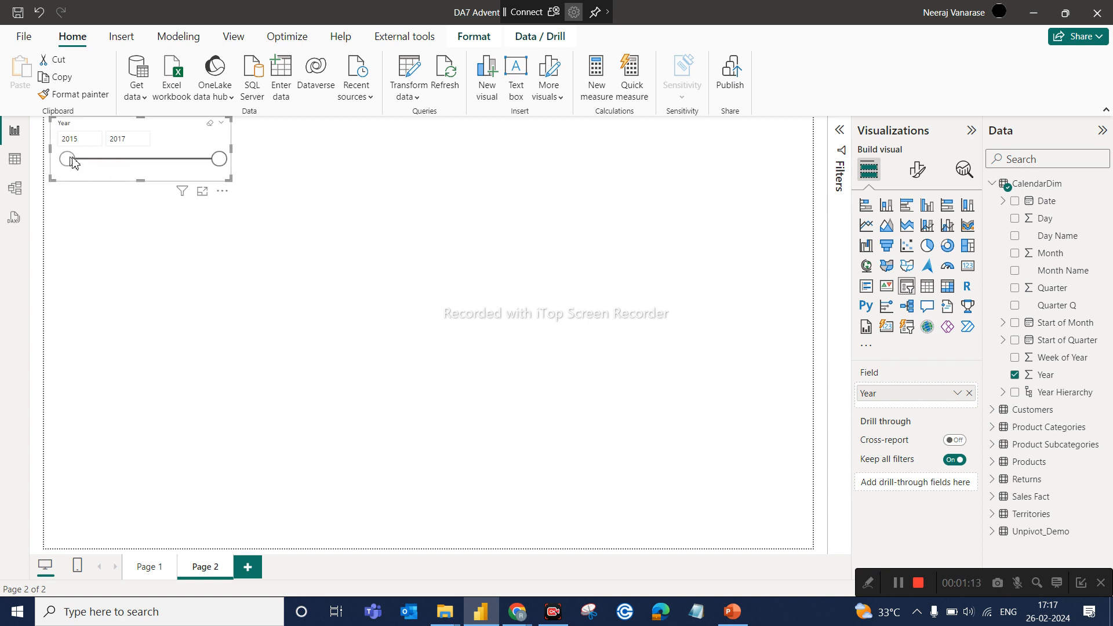
# Step: Try the Year range slicer by moving its start to 2016 and back to 2015
pyautogui.moveTo(66, 159); pyautogui.dragTo(121, 160)
pyautogui.click(82, 144)
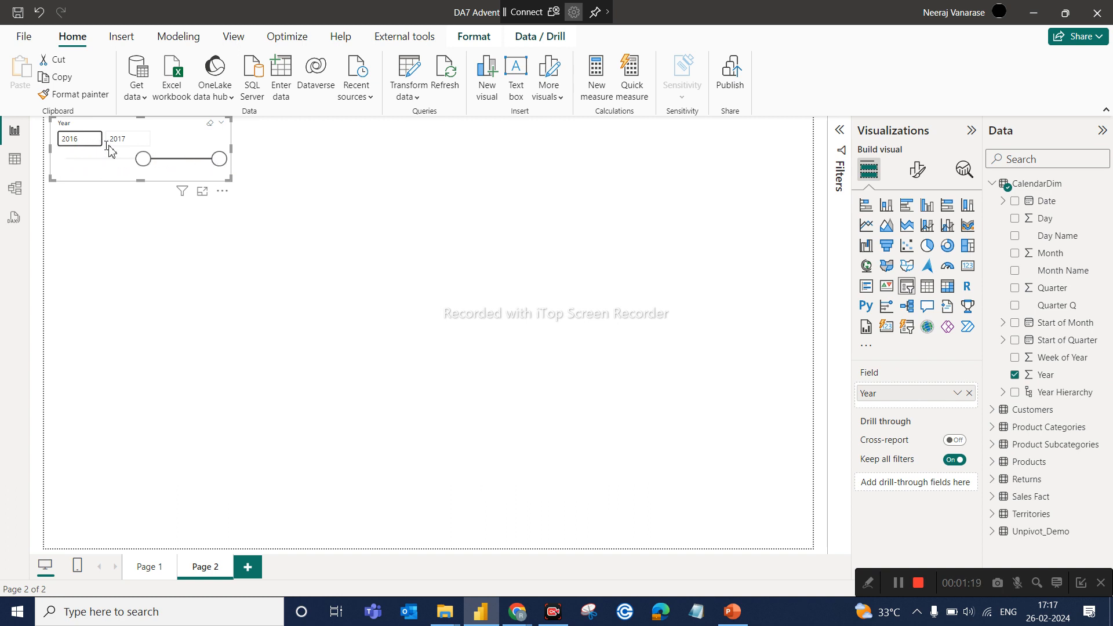
pyautogui.moveTo(143, 161); pyautogui.dragTo(68, 168)
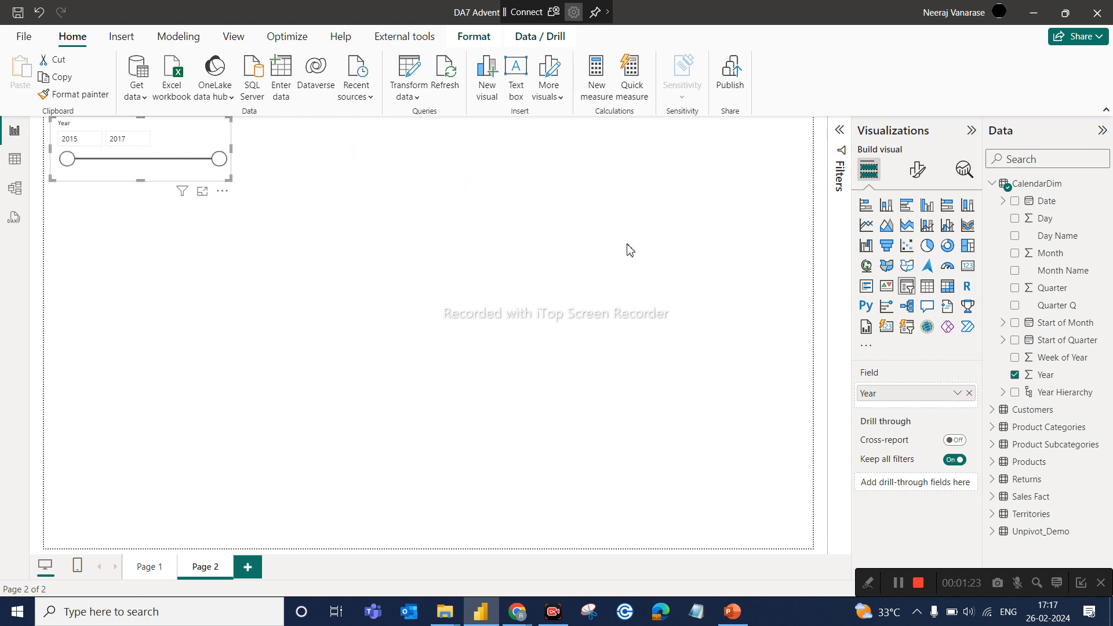
# Step: Set the Year slicer's style to Vertical list and make its box narrower and taller
pyautogui.click(918, 173)
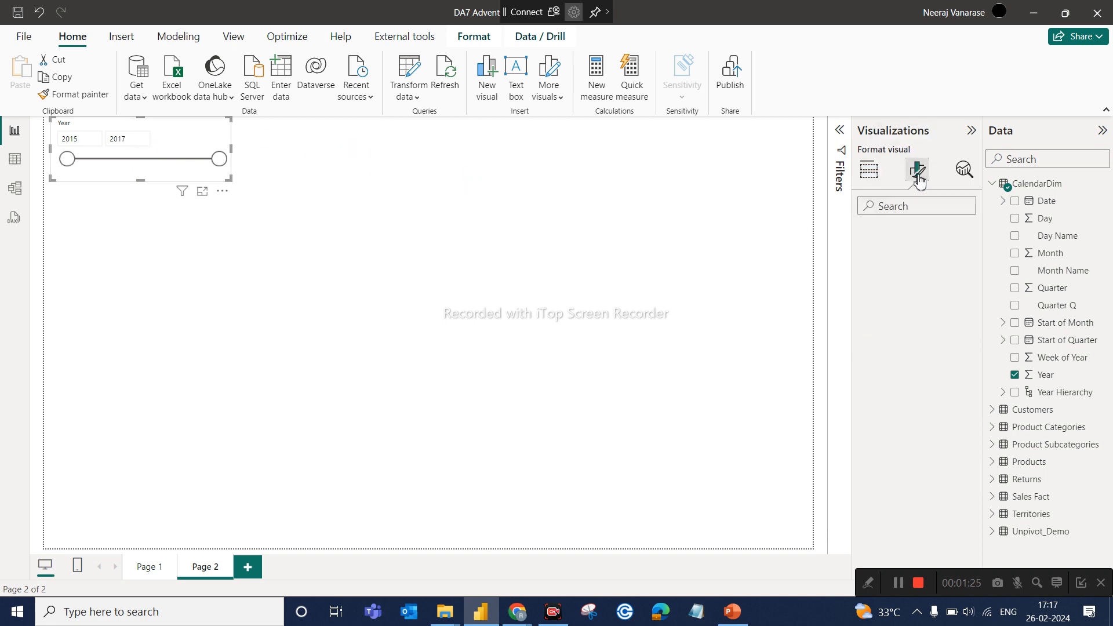
pyautogui.click(887, 271)
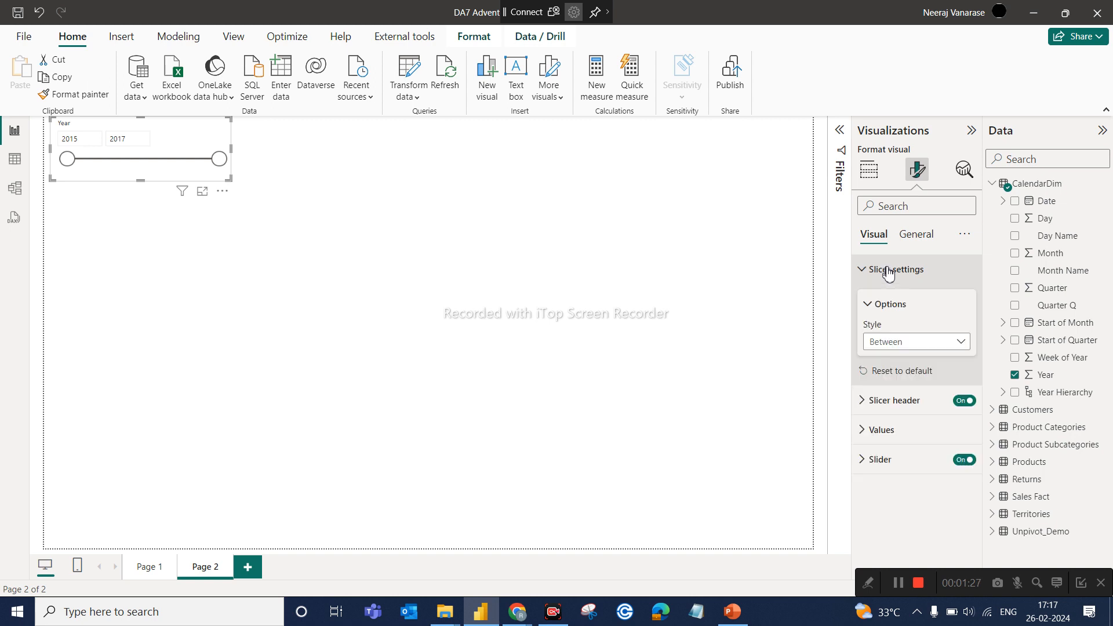
pyautogui.click(894, 348)
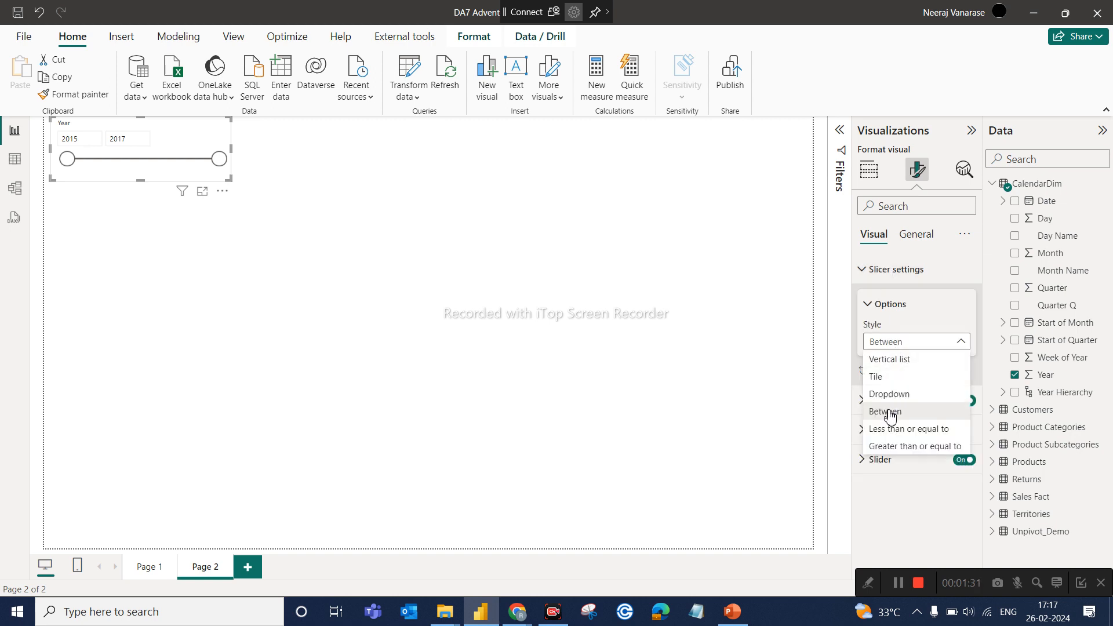
pyautogui.click(898, 365)
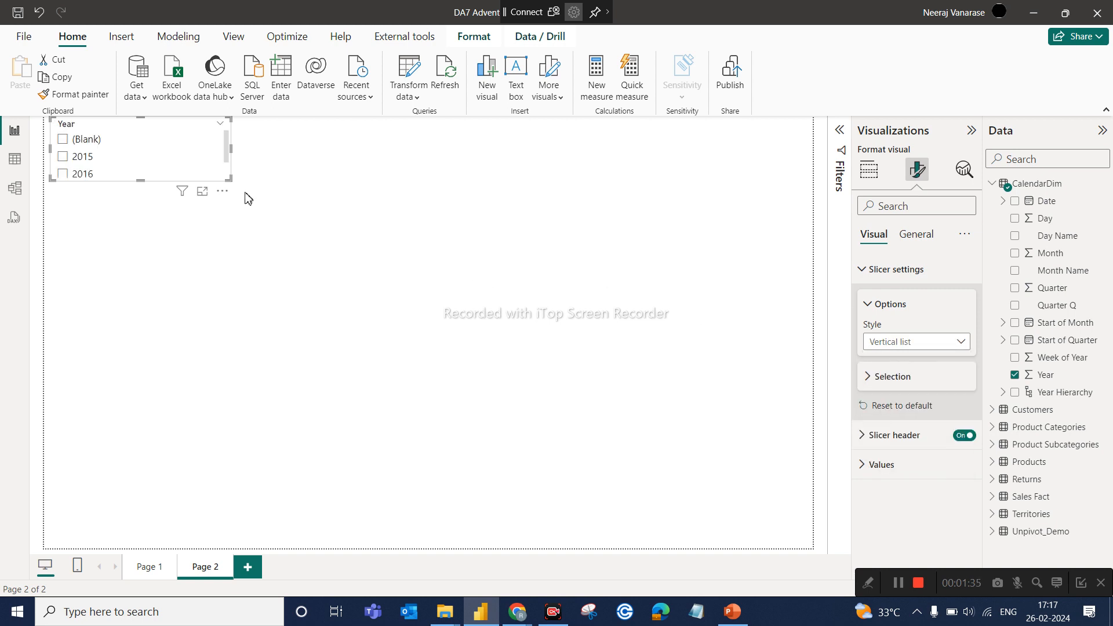
pyautogui.moveTo(229, 178); pyautogui.dragTo(168, 243)
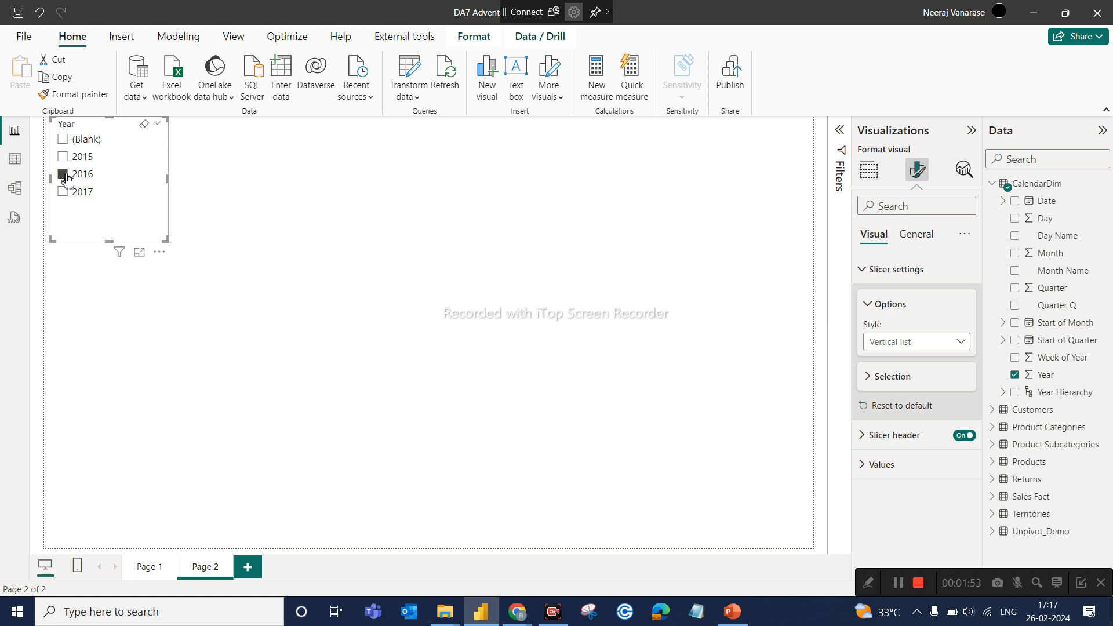
# Step: Insert a pie chart, place it enlarged in the middle of the page, and use CategoryName as its legend
pyautogui.click(373, 292)
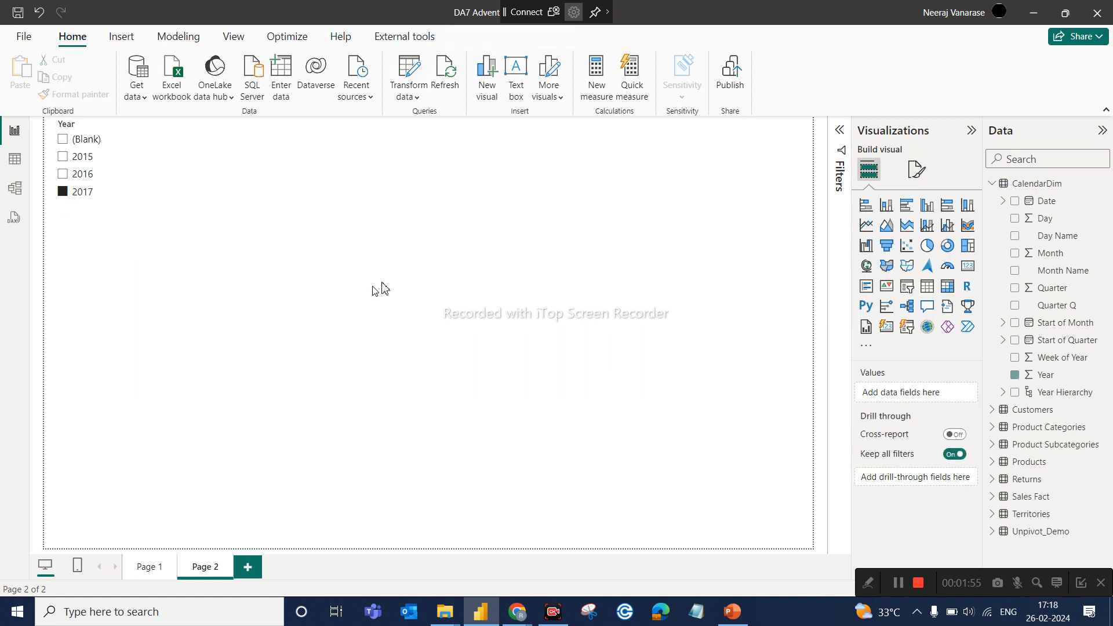
pyautogui.click(928, 248)
pyautogui.moveTo(142, 310); pyautogui.dragTo(410, 205)
pyautogui.moveTo(462, 279); pyautogui.dragTo(698, 412)
pyautogui.moveTo(622, 346); pyautogui.dragTo(613, 372)
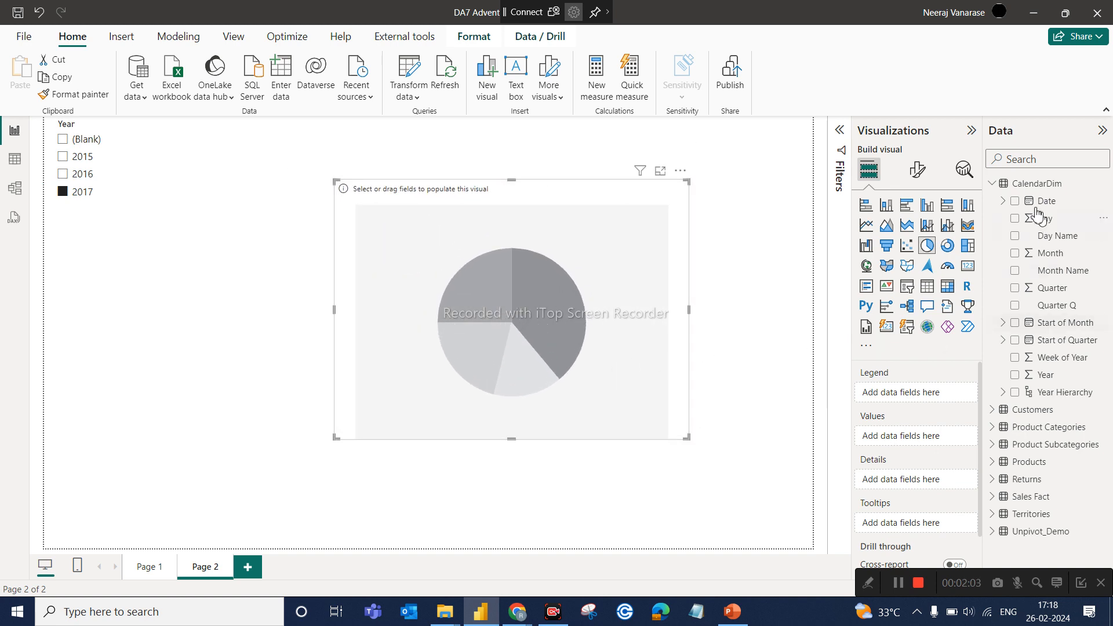
pyautogui.write('cate')
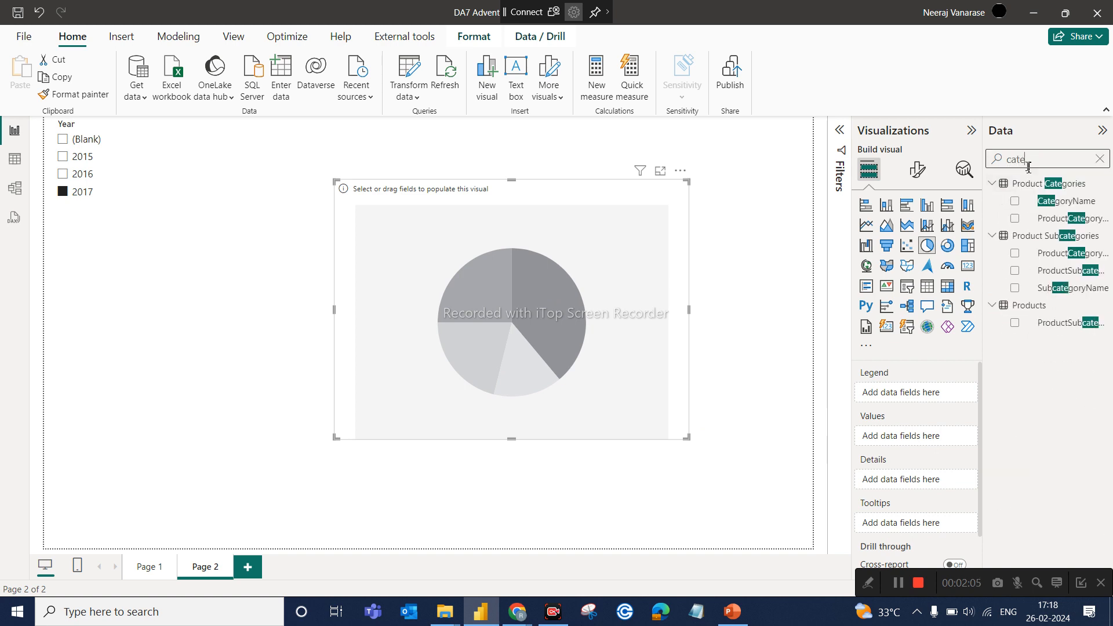
pyautogui.moveTo(1087, 202); pyautogui.dragTo(938, 391)
# Step: Add OrderQuantity from the Sales Fact table as the pie chart's values
pyautogui.doubleClick(1027, 160)
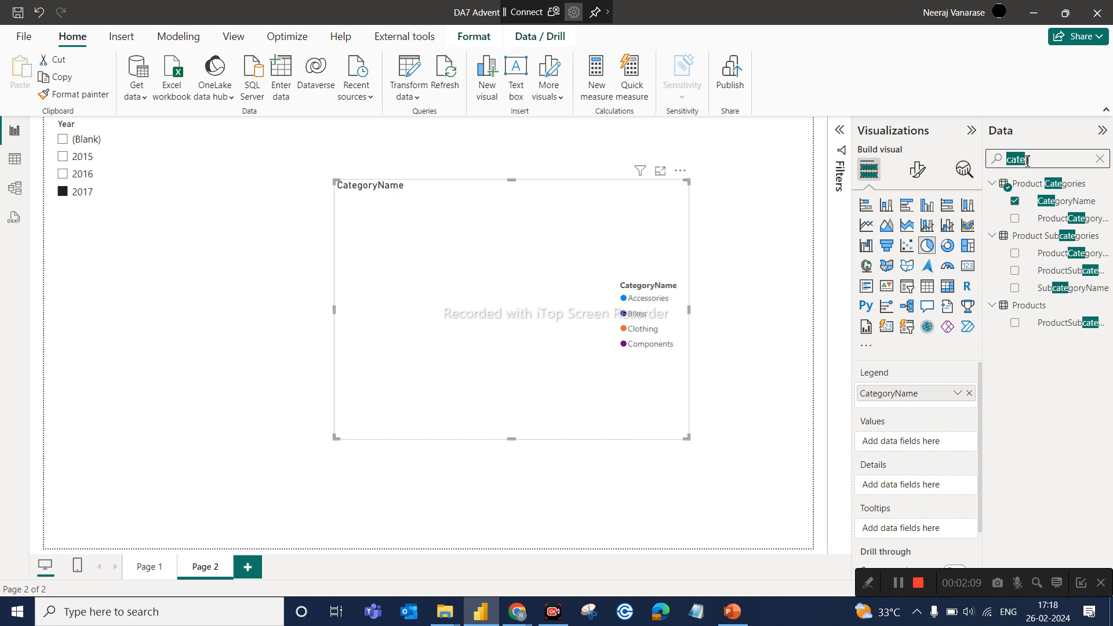
pyautogui.write('aty')
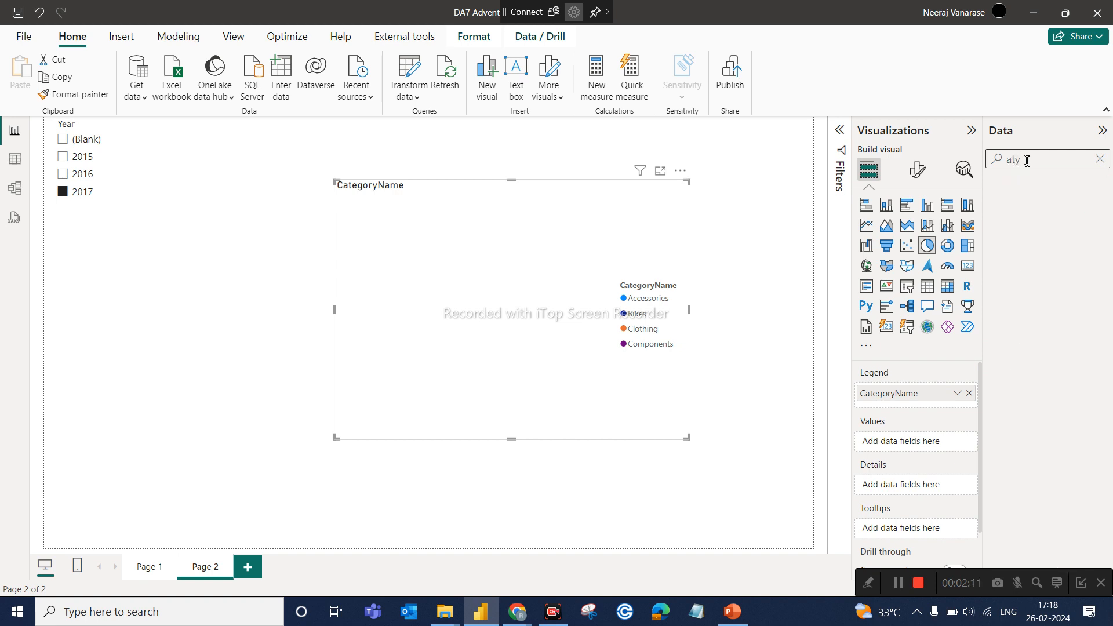
pyautogui.press('BackSpace')
pyautogui.press('BackSpace')
pyautogui.press('BackSpace')
pyautogui.write('qty')
pyautogui.press('BackSpace')
pyautogui.press('BackSpace')
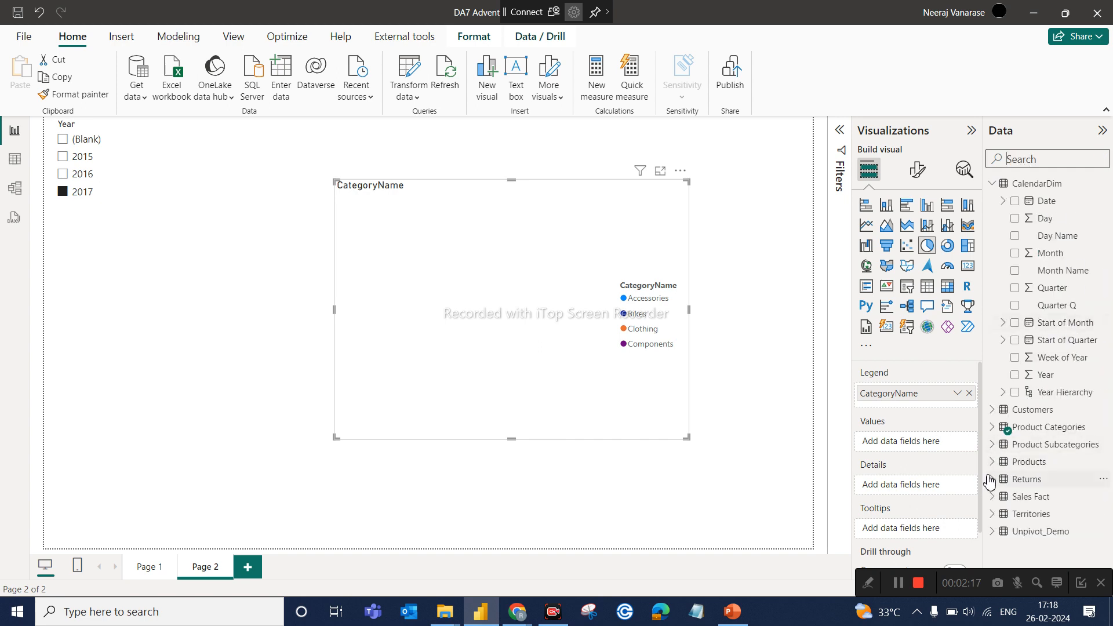
pyautogui.click(992, 499)
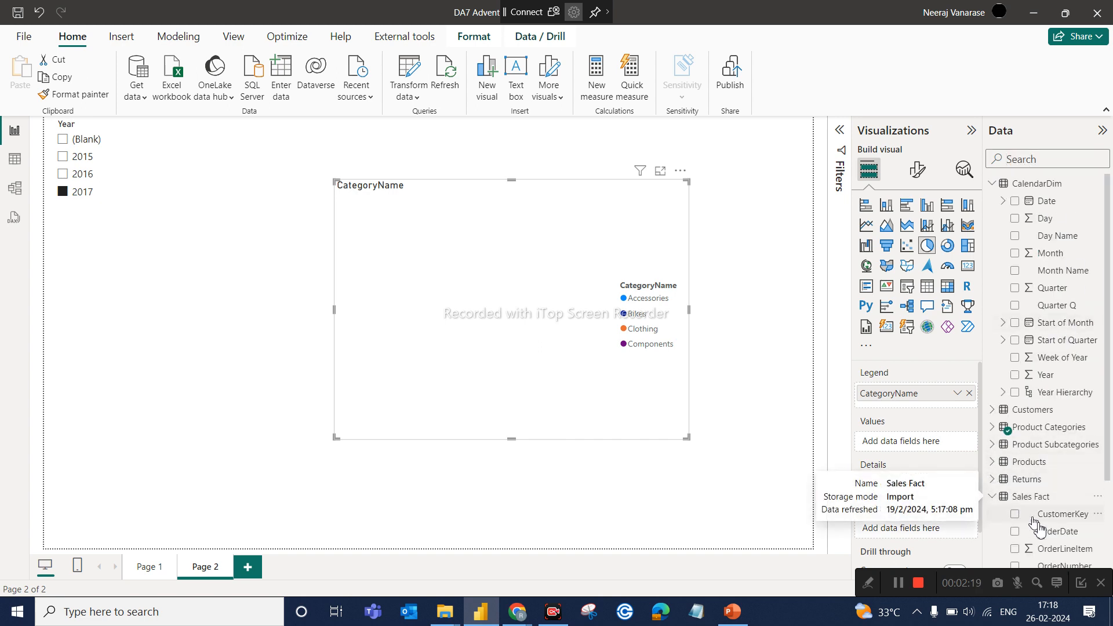
pyautogui.scroll(-2, 1050, 533)
pyautogui.moveTo(1066, 460); pyautogui.dragTo(947, 453)
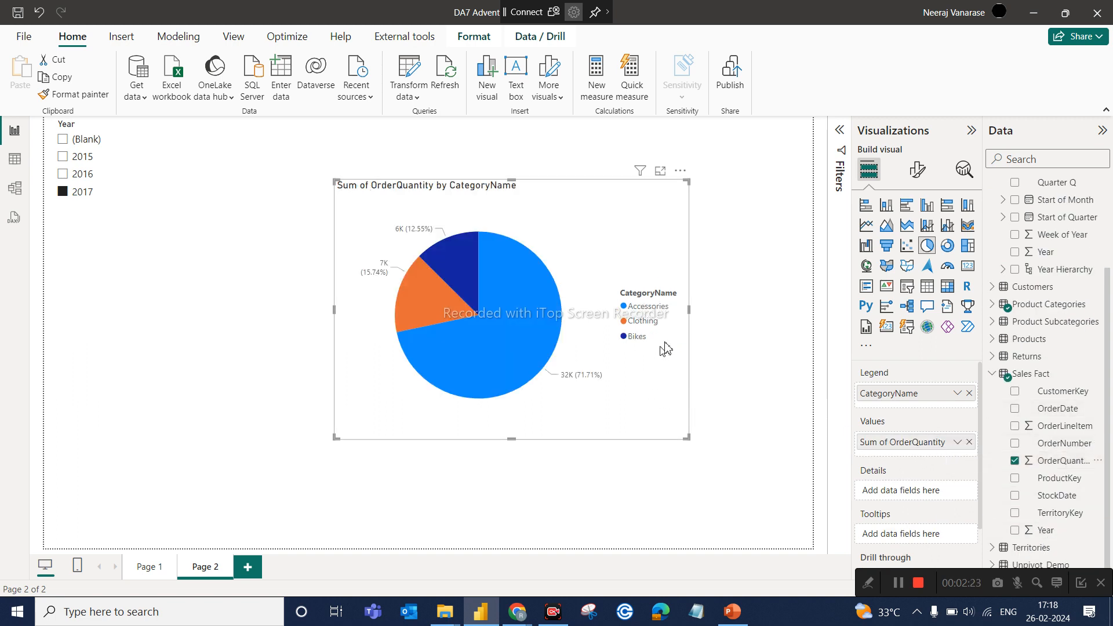
# Step: Filter the pie chart to 2015 with the Year slicer
pyautogui.click(84, 197)
pyautogui.click(64, 156)
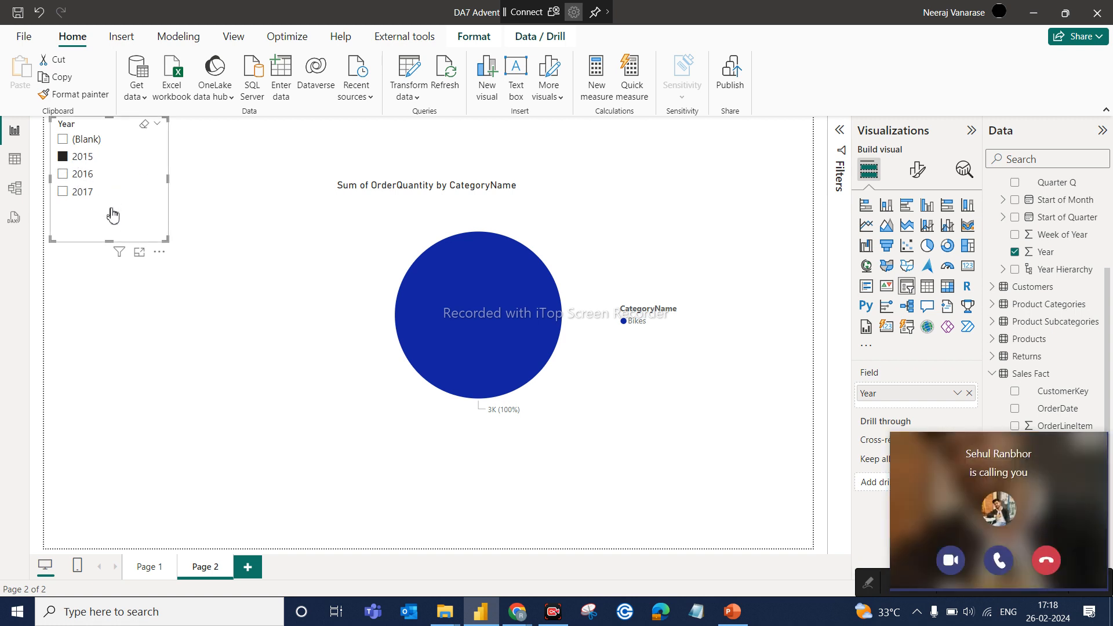
# Step: Answer and leave the incoming Teams call, and message the caller "lecture mai hoo" and "i will call you back" before returning to Power BI
pyautogui.click(999, 560)
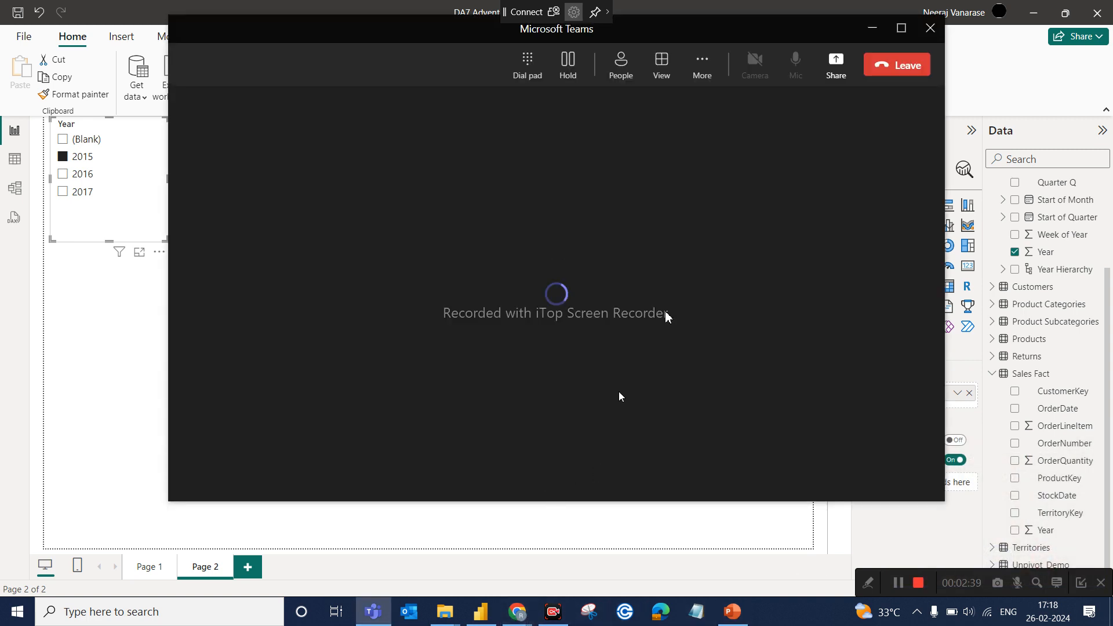
pyautogui.click(885, 73)
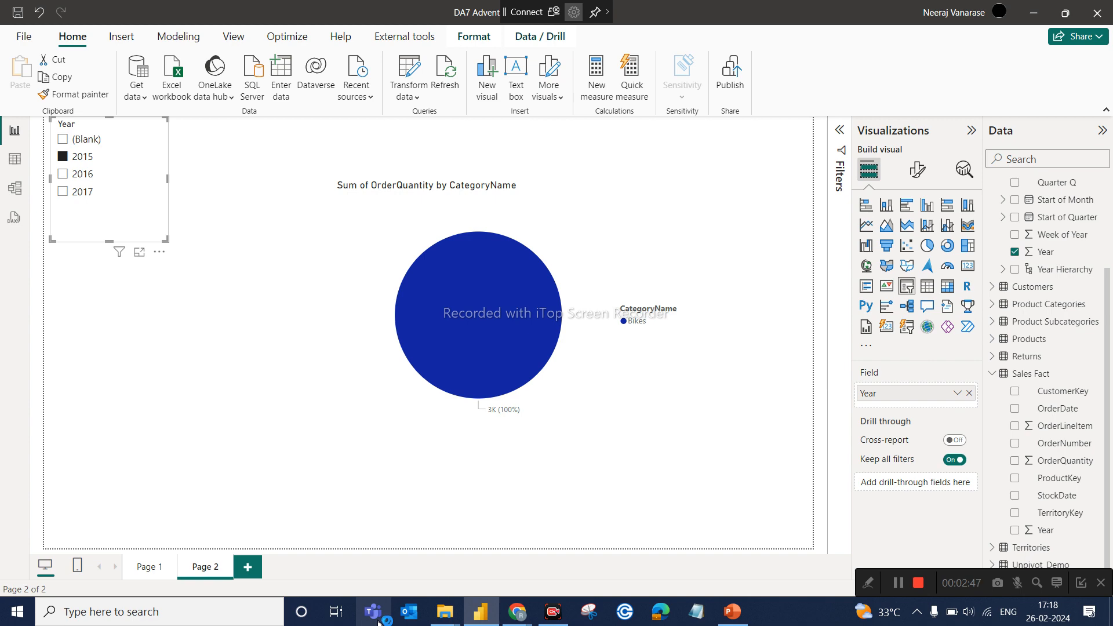
pyautogui.moveTo(480, 612)
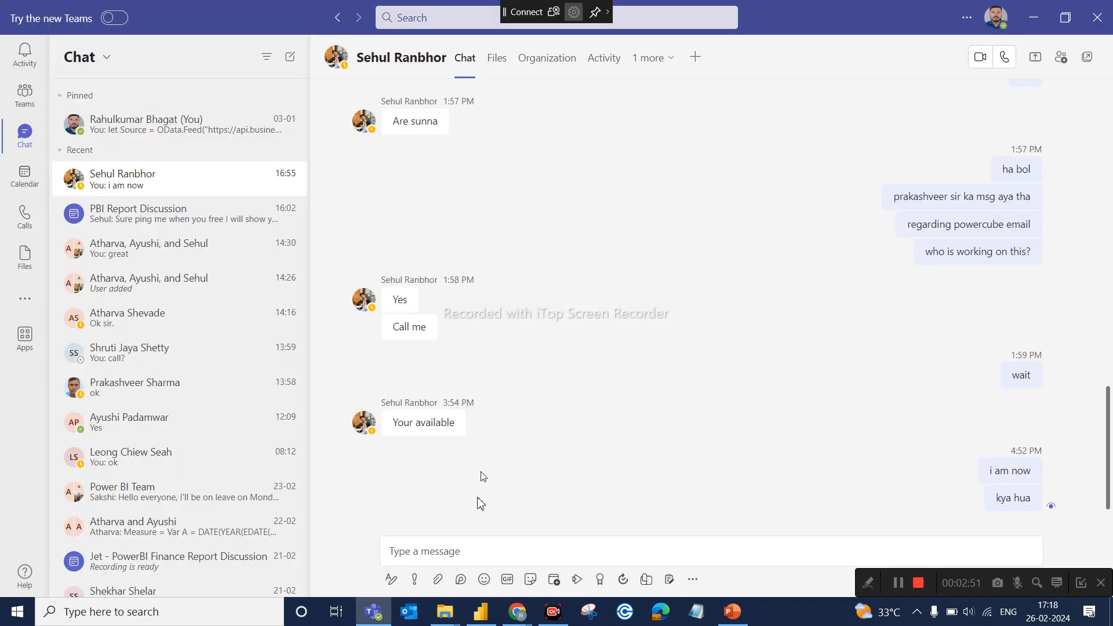
pyautogui.click(449, 544)
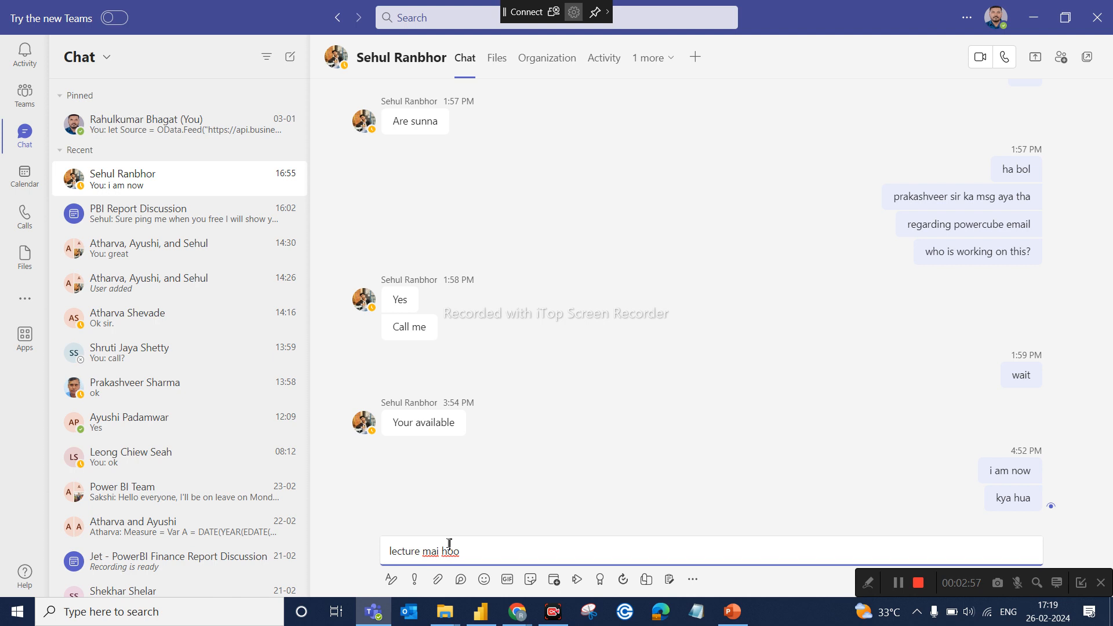
pyautogui.press('Return')
pyautogui.write('i will c')
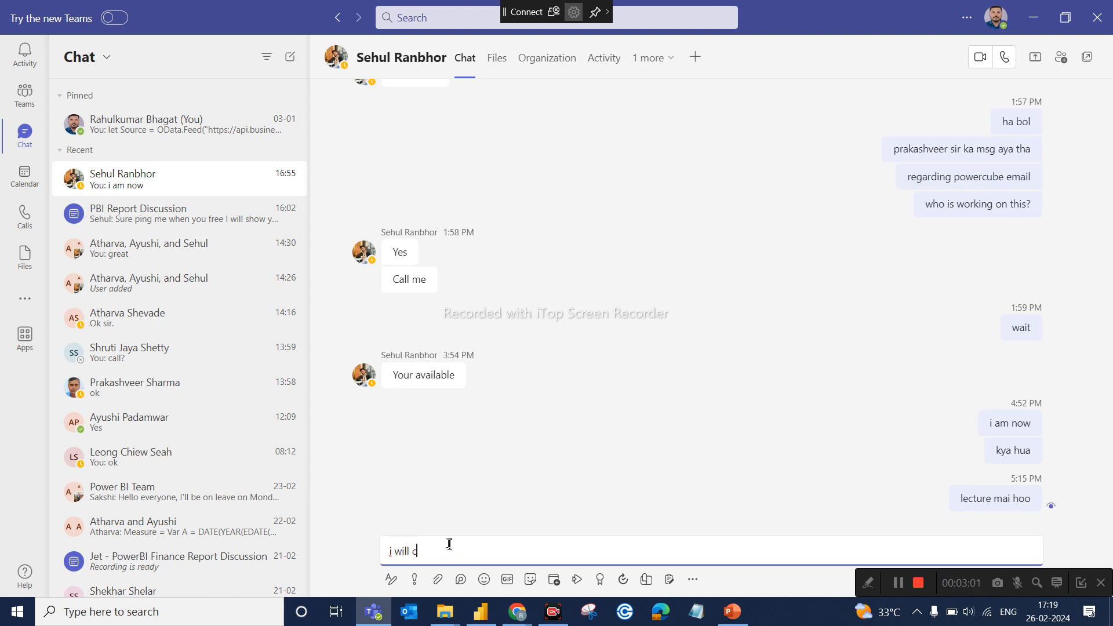
pyautogui.write('all you back')
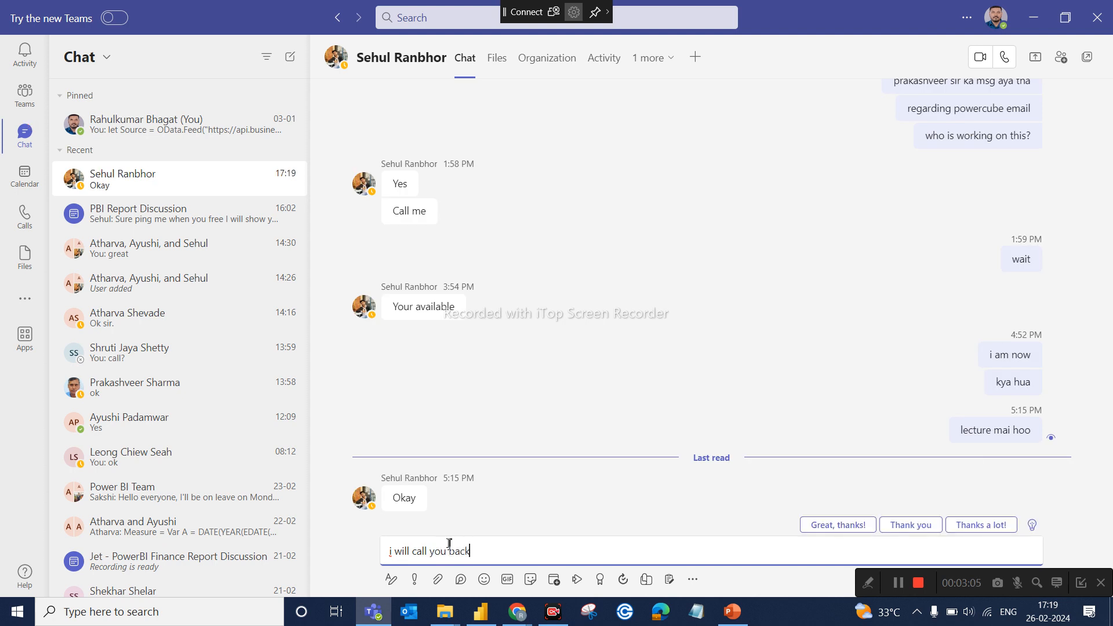
pyautogui.press('Return')
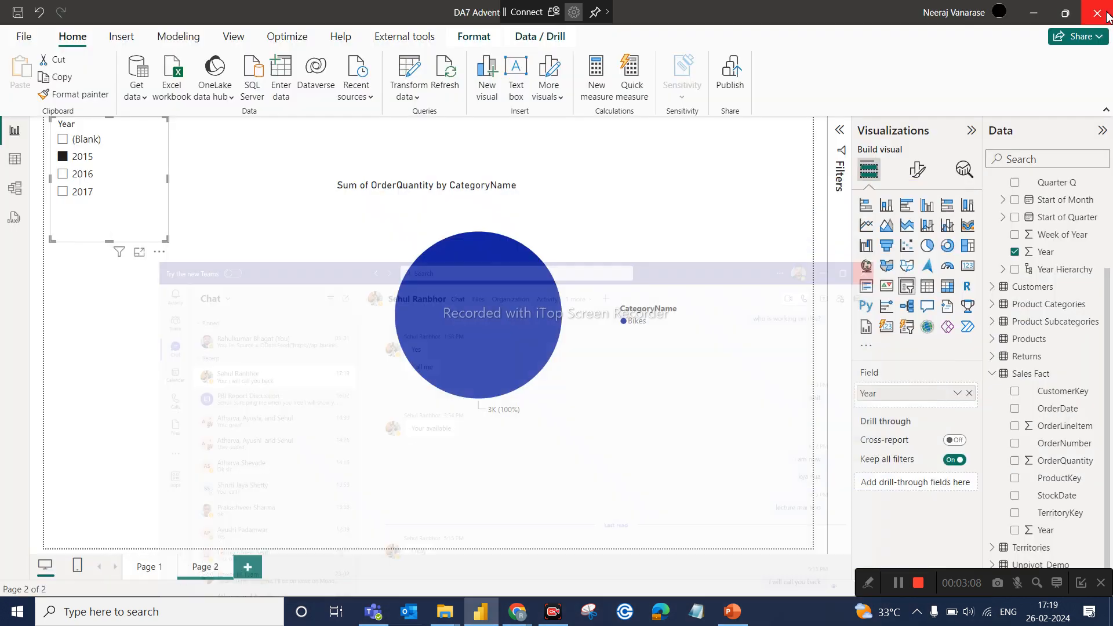
pyautogui.click(1108, 14)
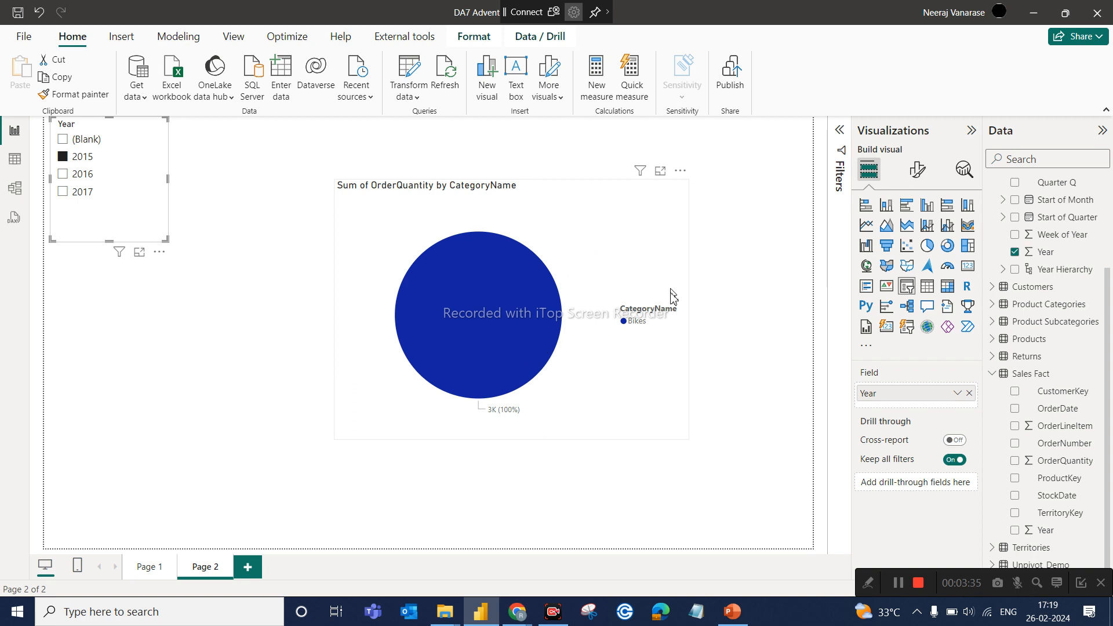
# Step: Inspect the 2015 pie chart's details and compare it with 2016 and 2017 using the Year slicer
pyautogui.moveTo(497, 335)
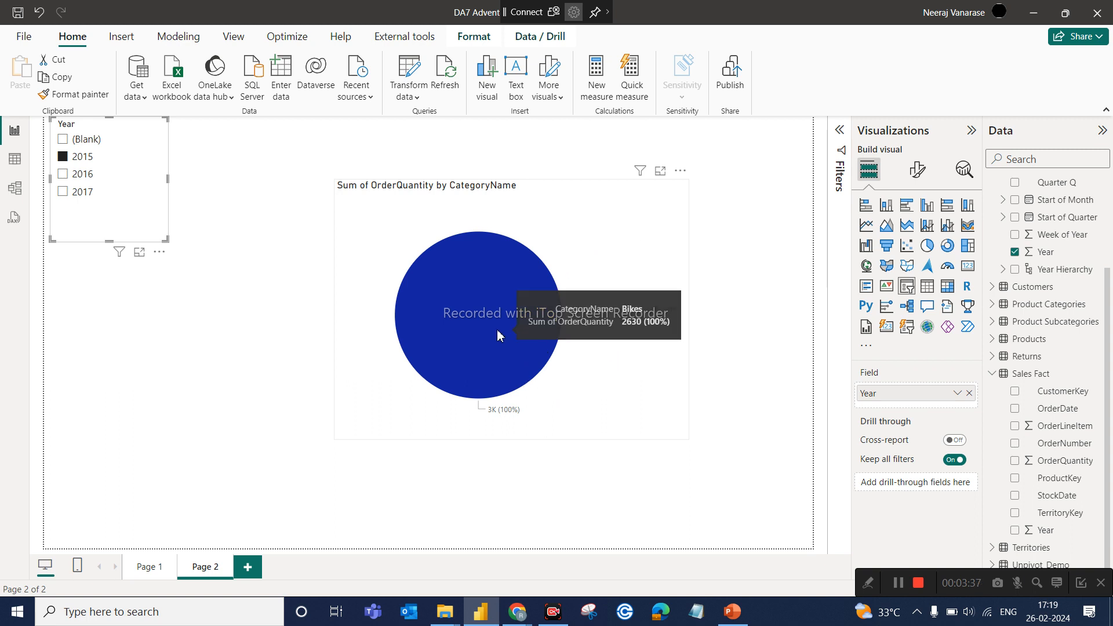
pyautogui.click(89, 179)
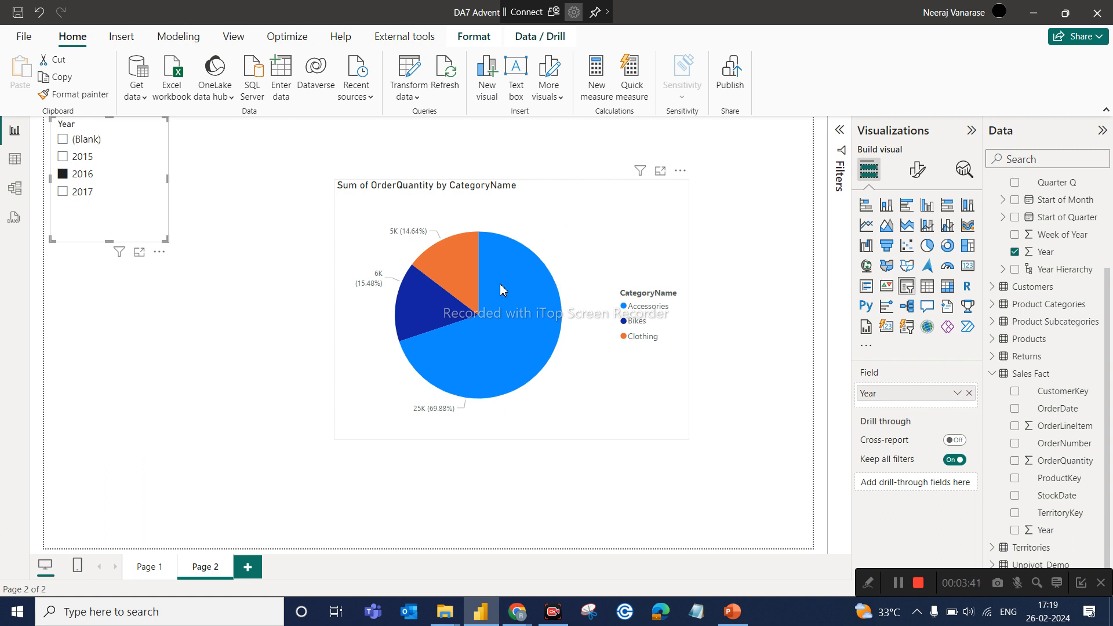
pyautogui.click(64, 192)
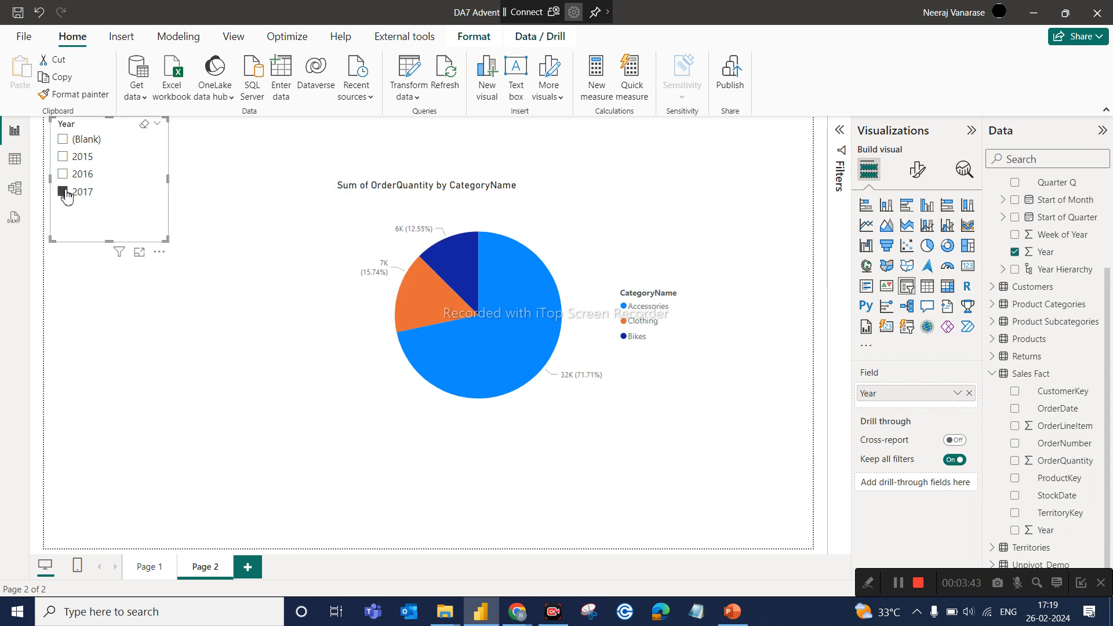
# Step: Clear the 2017 selection and duplicate the Year slicer, placing the copy beside the original
pyautogui.click(63, 193)
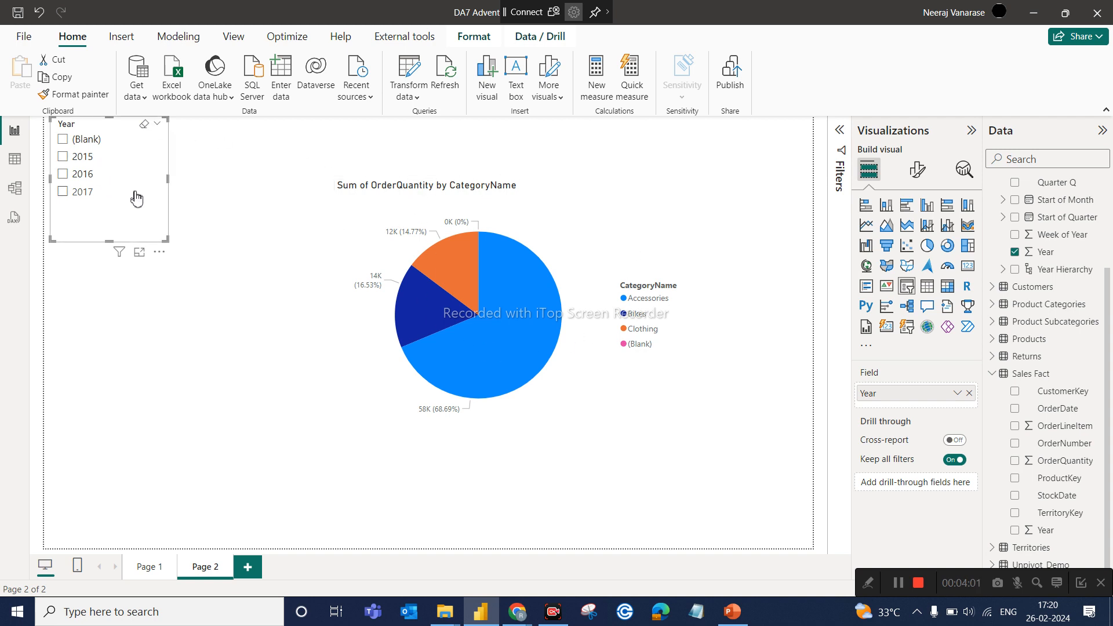
pyautogui.hotkey('ctrl', 'c')
pyautogui.hotkey('ctrl', 'v')
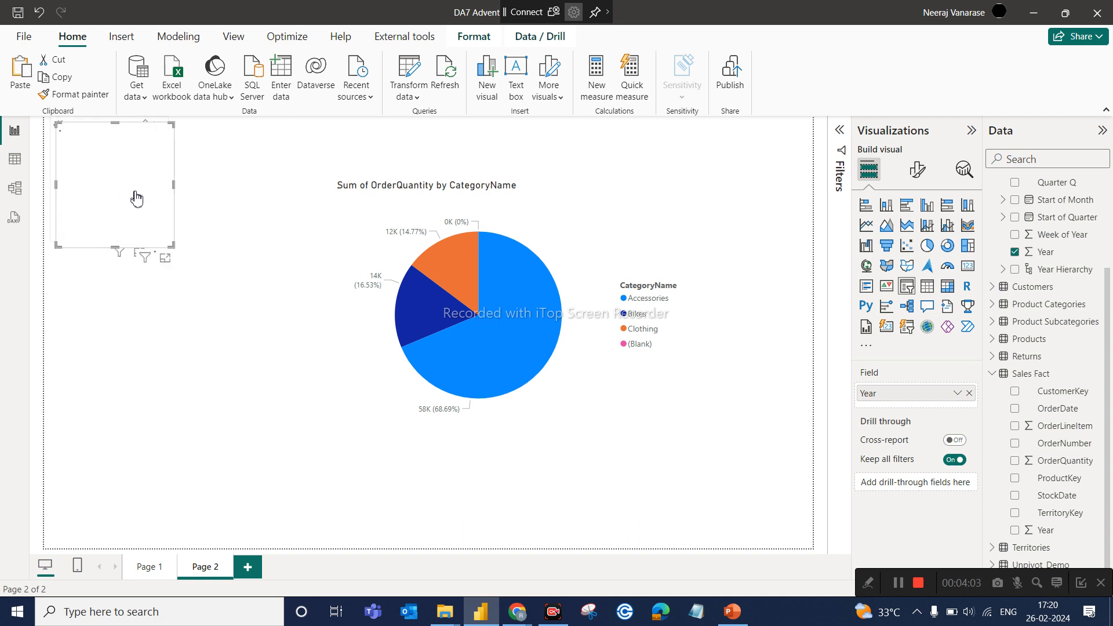
pyautogui.moveTo(137, 199); pyautogui.dragTo(315, 149)
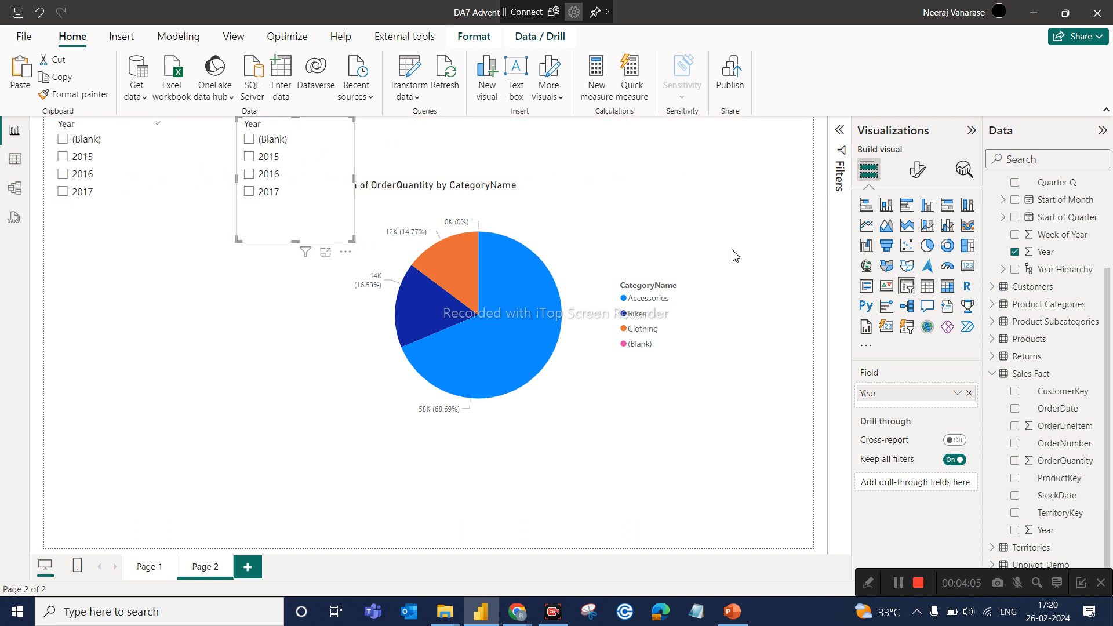
# Step: Replace the copied slicer's field with Month Name and extend the slicer downward to fit more months
pyautogui.scroll(2, 1073, 244)
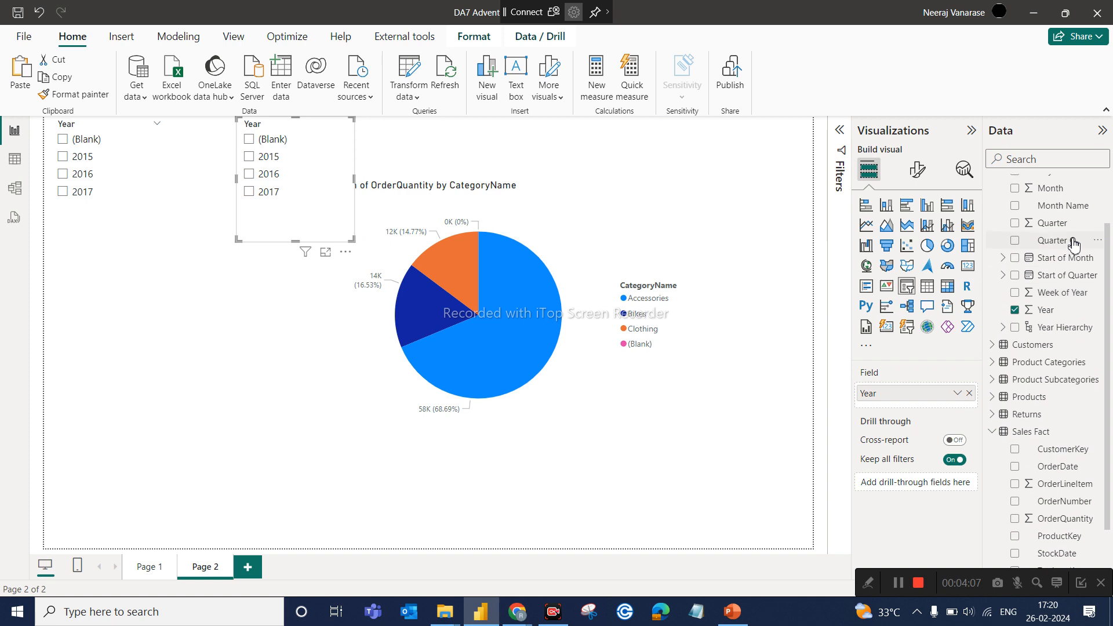
pyautogui.moveTo(1070, 206); pyautogui.dragTo(967, 400)
pyautogui.click(969, 395)
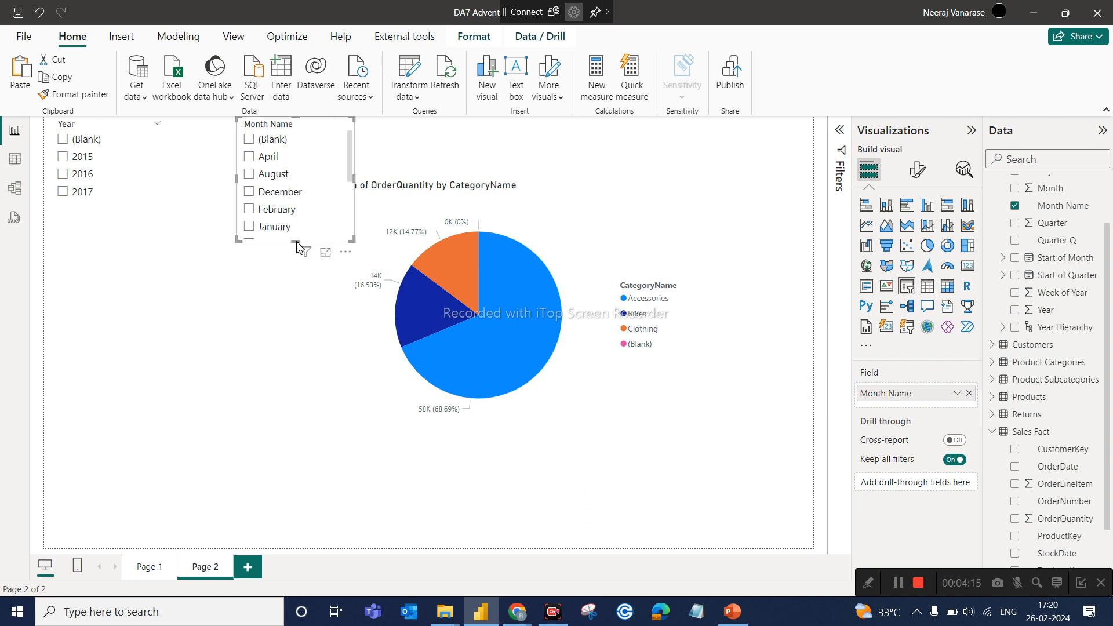
pyautogui.moveTo(294, 241); pyautogui.dragTo(294, 316)
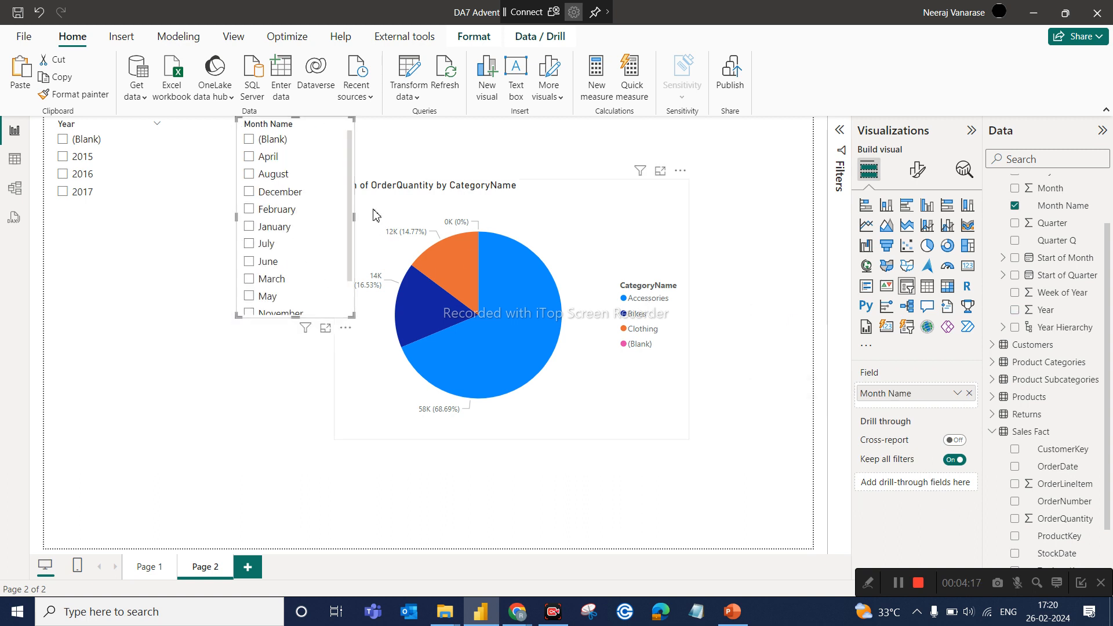
# Step: Filter the pie chart to 2015 and December with the two slicers, and inspect the Bikes slice's details
pyautogui.click(91, 160)
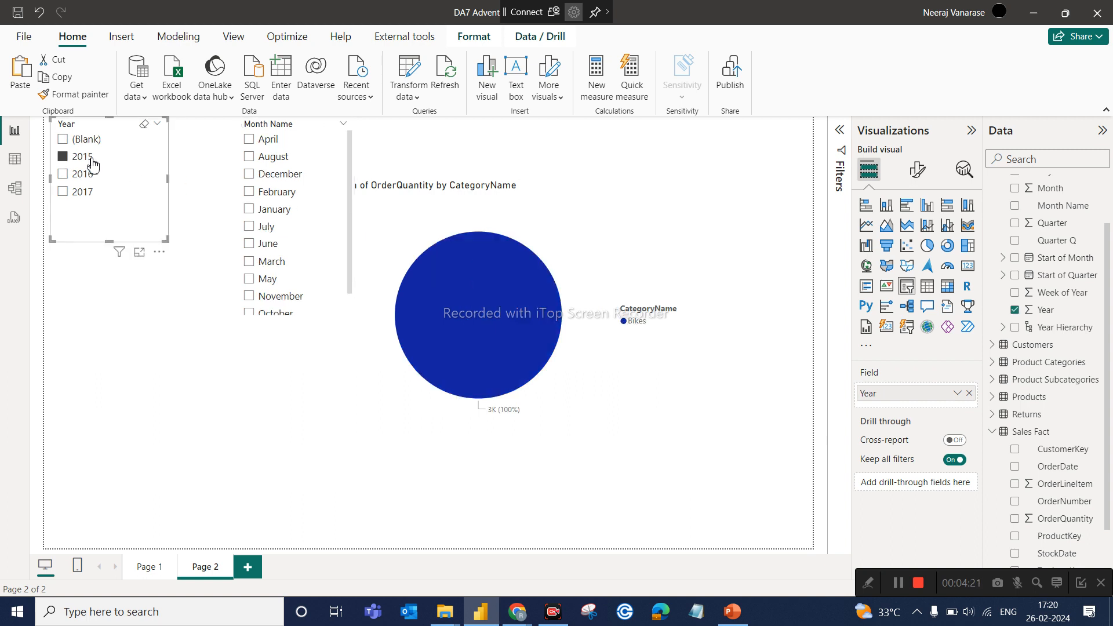
pyautogui.click(269, 177)
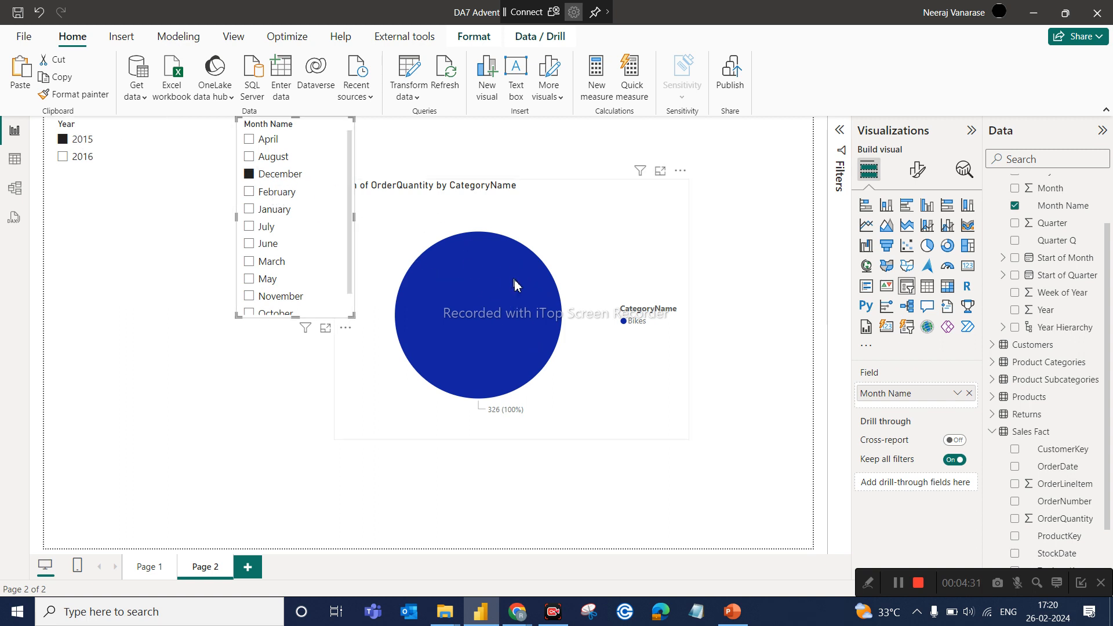
pyautogui.moveTo(518, 288)
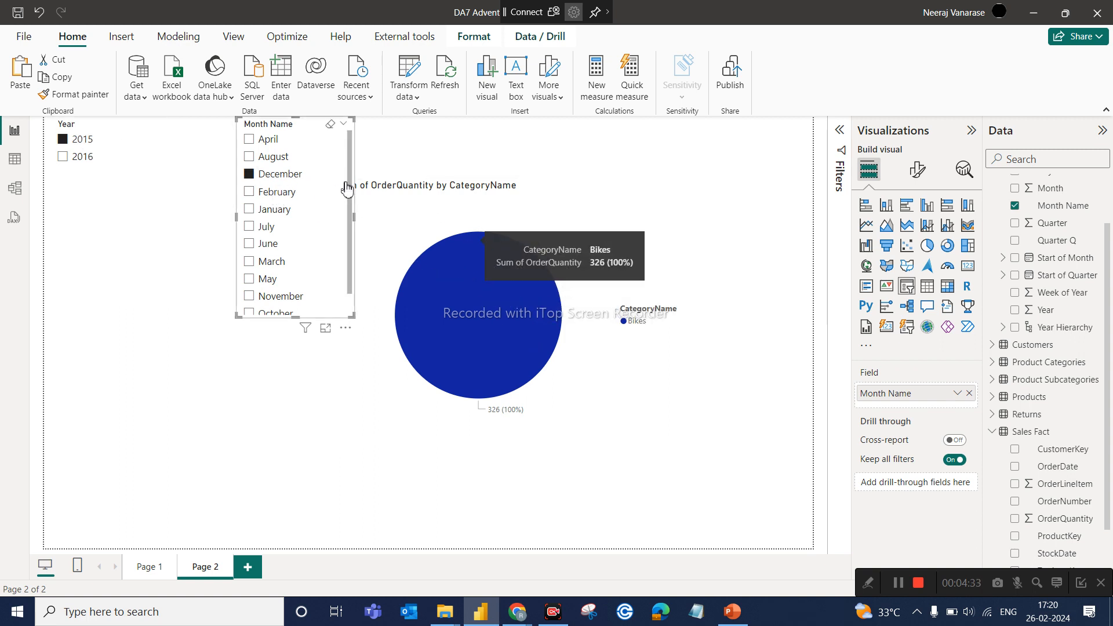
pyautogui.scroll(-2, 350, 159)
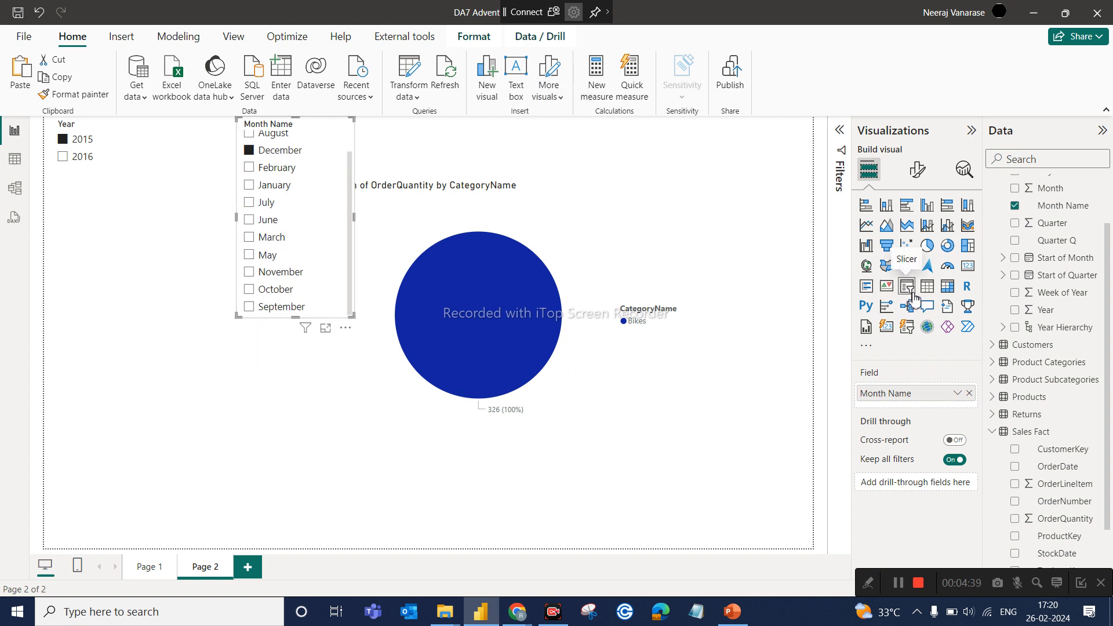
# Step: Set the Month Name slicer's style to Tile in its slicer settings
pyautogui.click(920, 177)
pyautogui.click(911, 267)
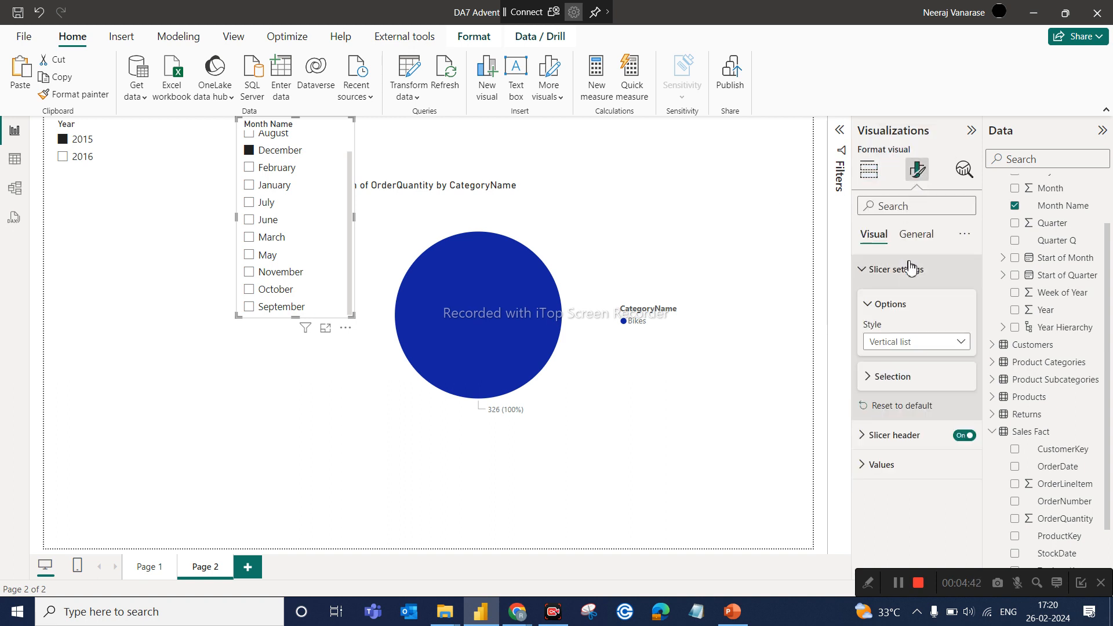
pyautogui.click(897, 344)
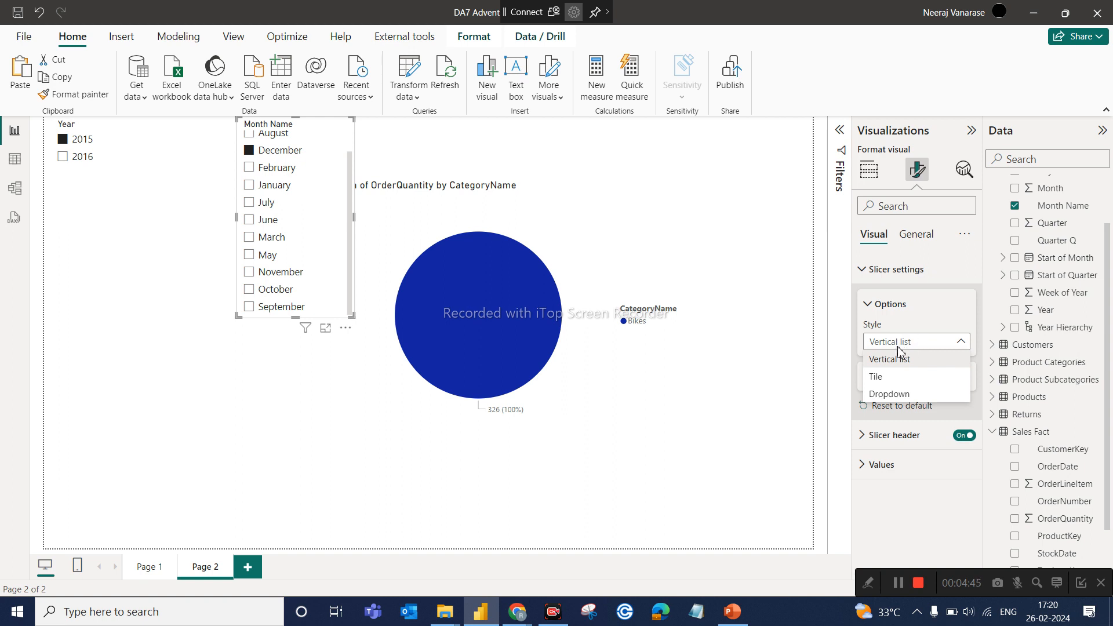
pyautogui.click(895, 385)
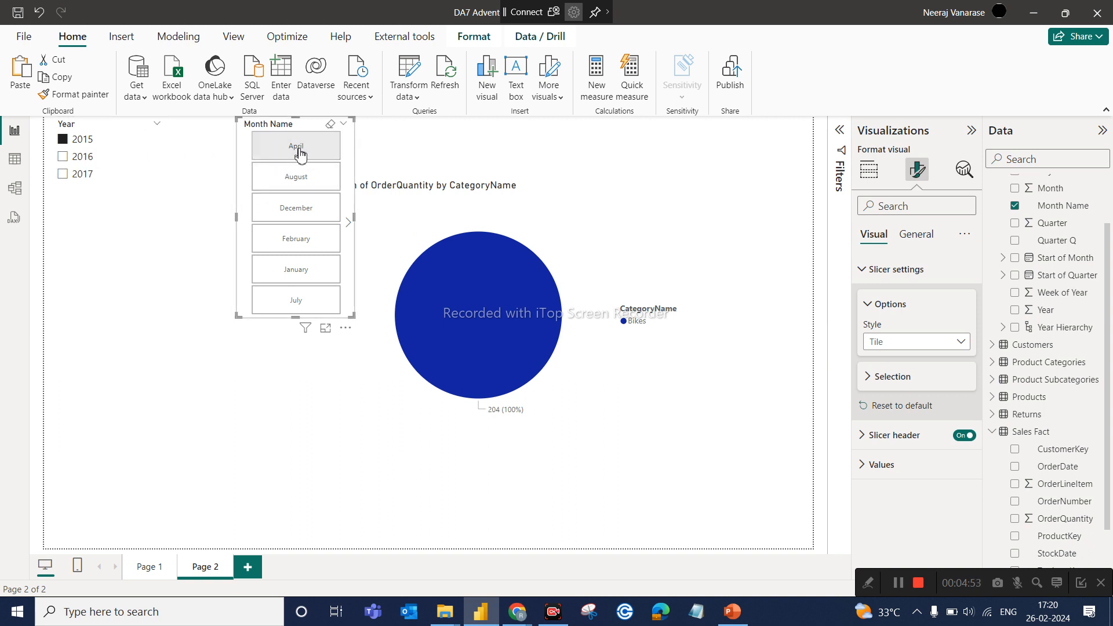
# Step: Try single months and a combined selection of April, August, December and February in the month tiles, finishing with only January selected
pyautogui.click(299, 154)
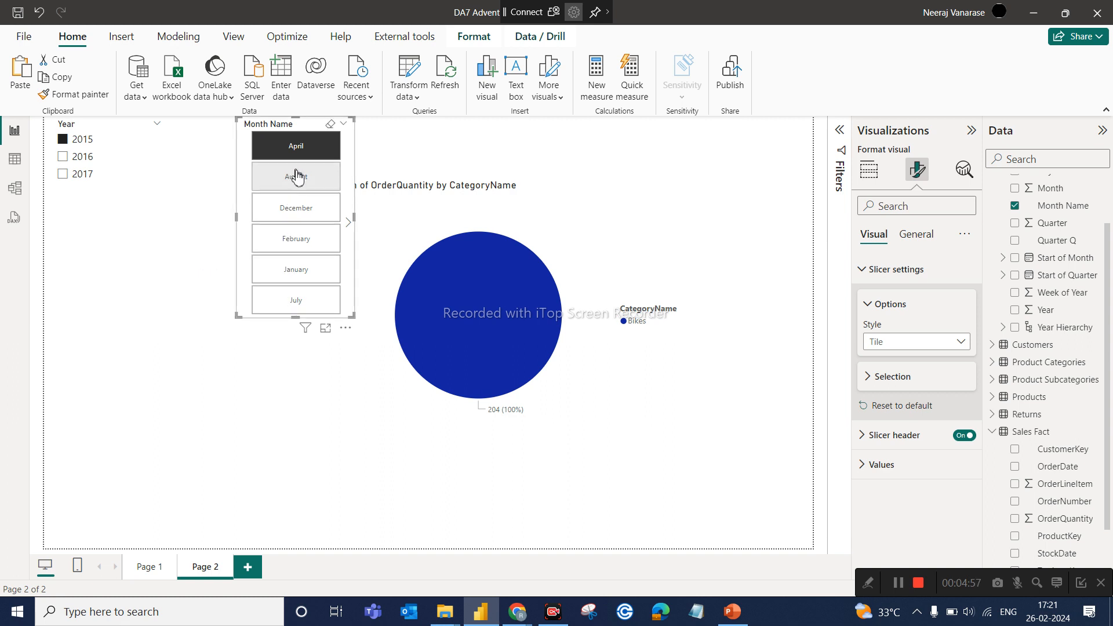
pyautogui.click(318, 213)
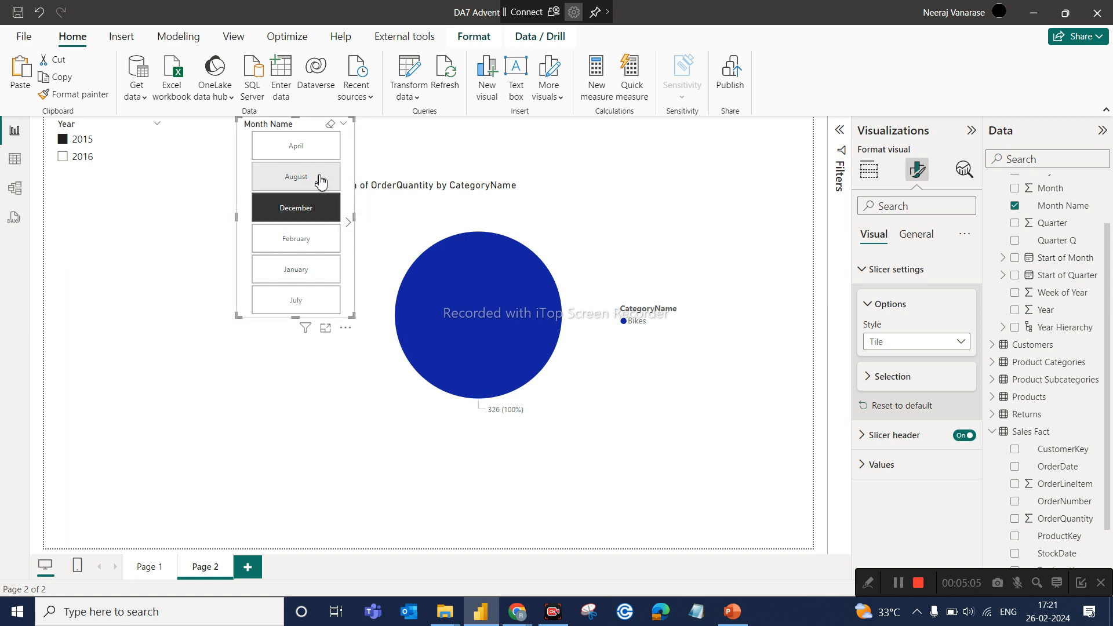
pyautogui.keyDown('ctrl'); pyautogui.click(320, 181); pyautogui.keyUp('ctrl')
pyautogui.keyDown('ctrl'); pyautogui.click(314, 149); pyautogui.keyUp('ctrl')
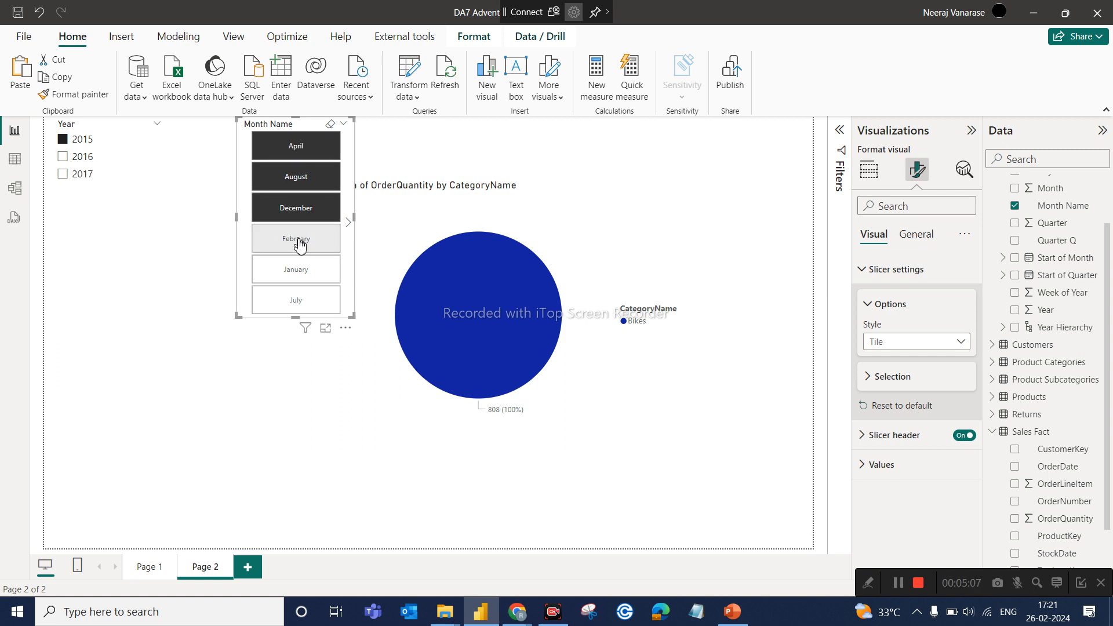
pyautogui.keyDown('ctrl'); pyautogui.click(299, 247); pyautogui.keyUp('ctrl')
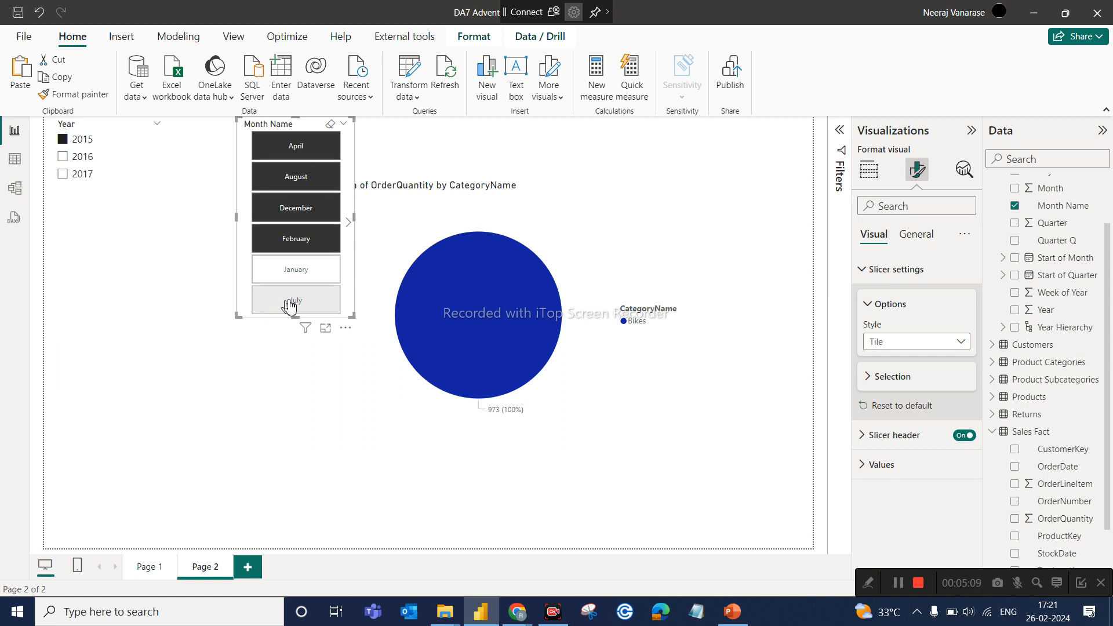
pyautogui.click(308, 276)
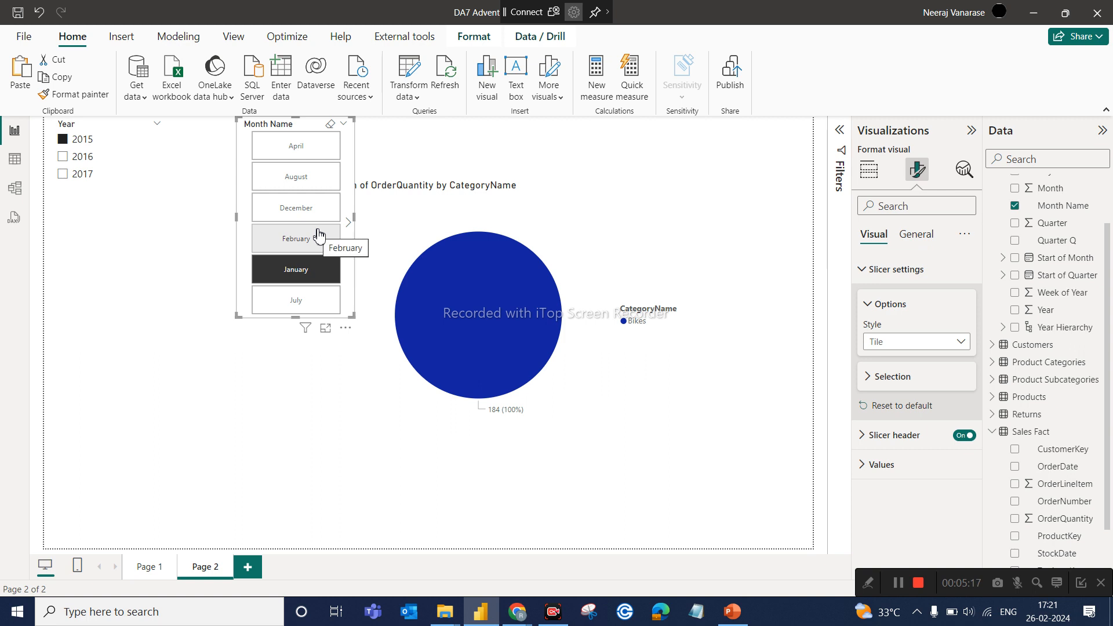
# Step: Change the Month Name slicer's style to Dropdown and shorten the slicer to fit its single row
pyautogui.click(886, 345)
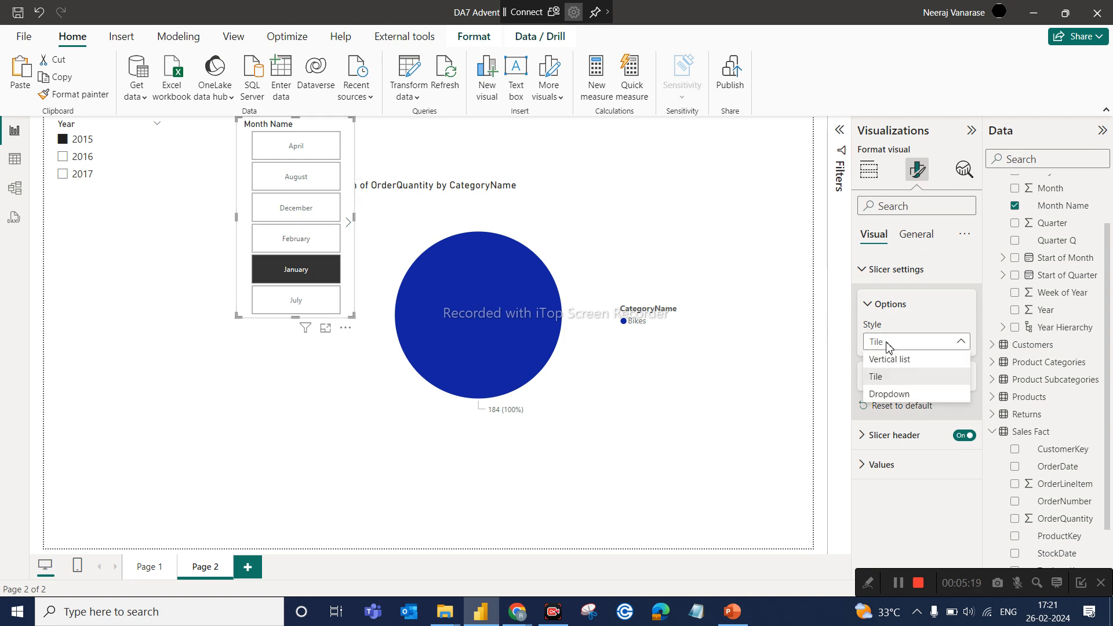
pyautogui.click(896, 396)
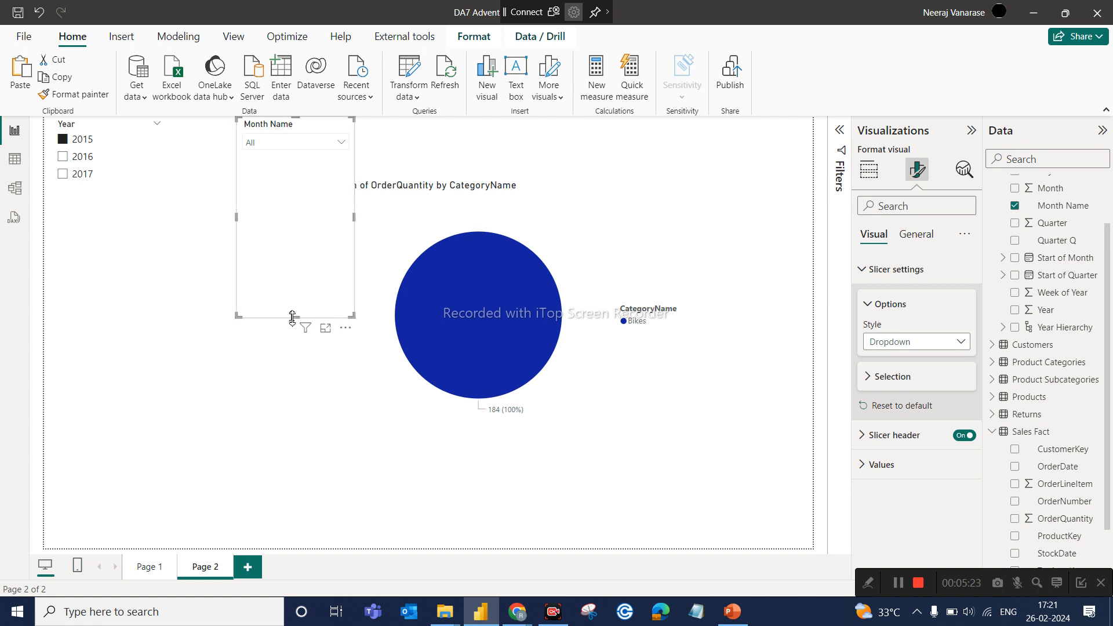
pyautogui.moveTo(293, 316); pyautogui.dragTo(283, 164)
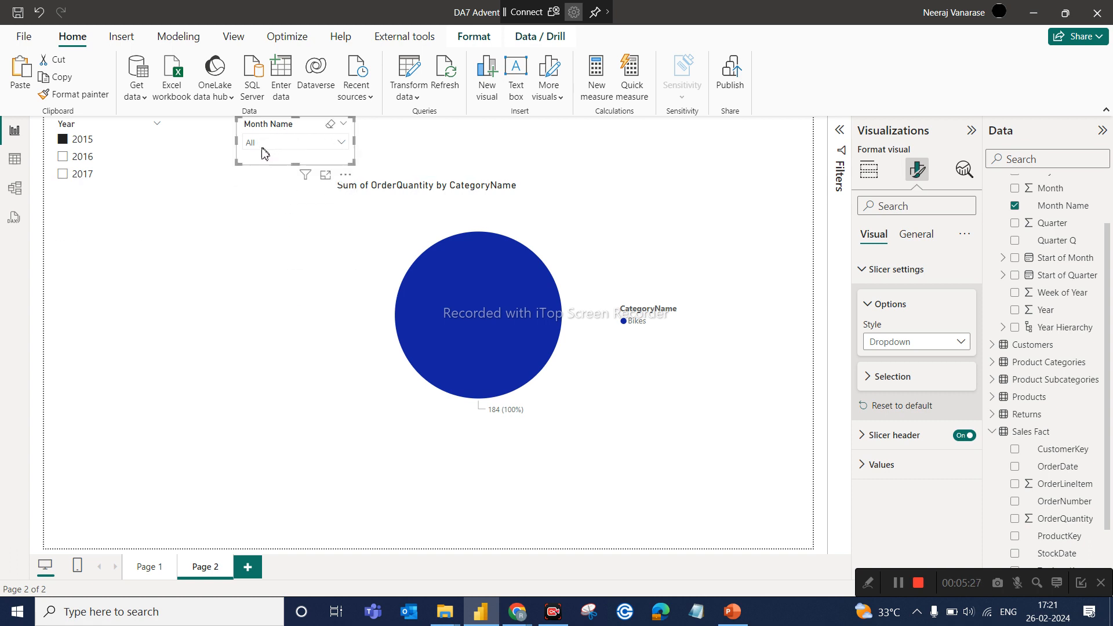
# Step: Look through the months offered in the Month Name dropdown slicer
pyautogui.click(341, 143)
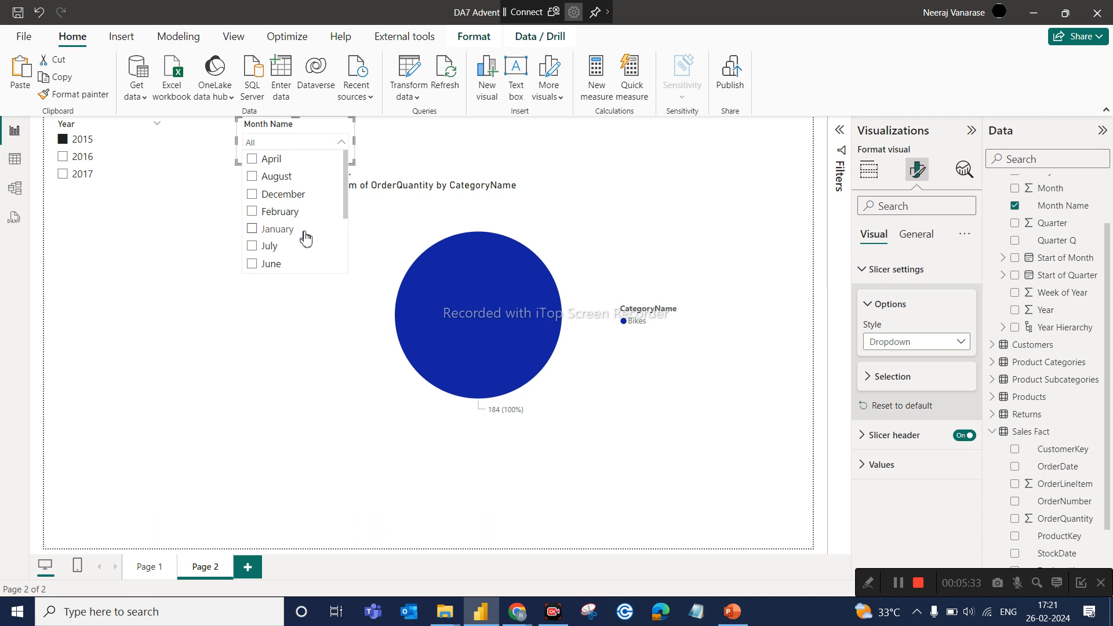
pyautogui.scroll(-3, 305, 239)
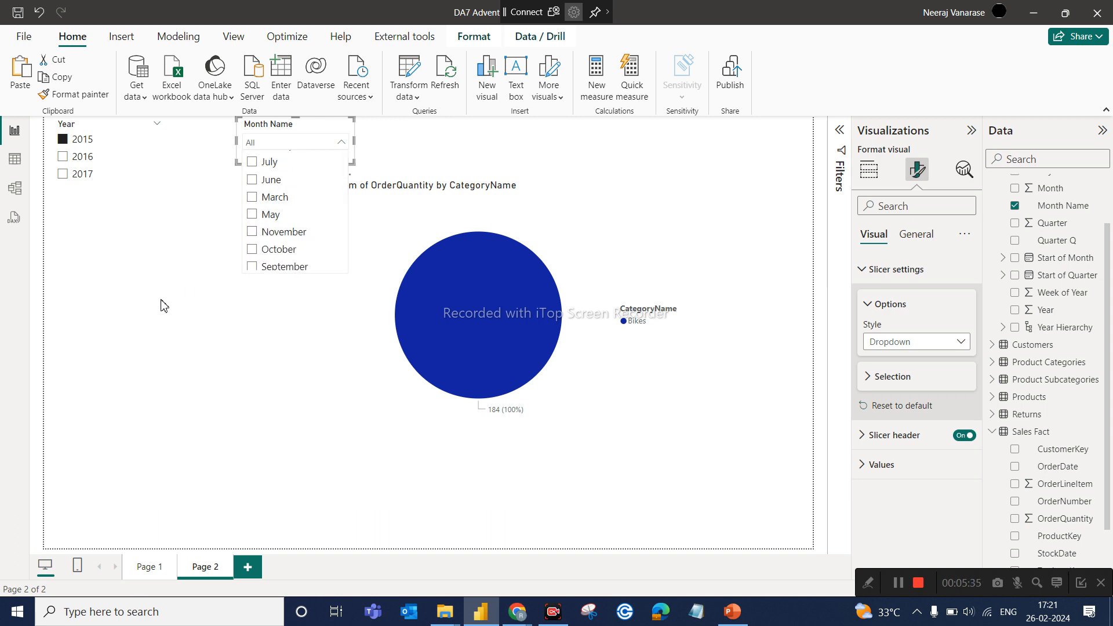
pyautogui.click(391, 148)
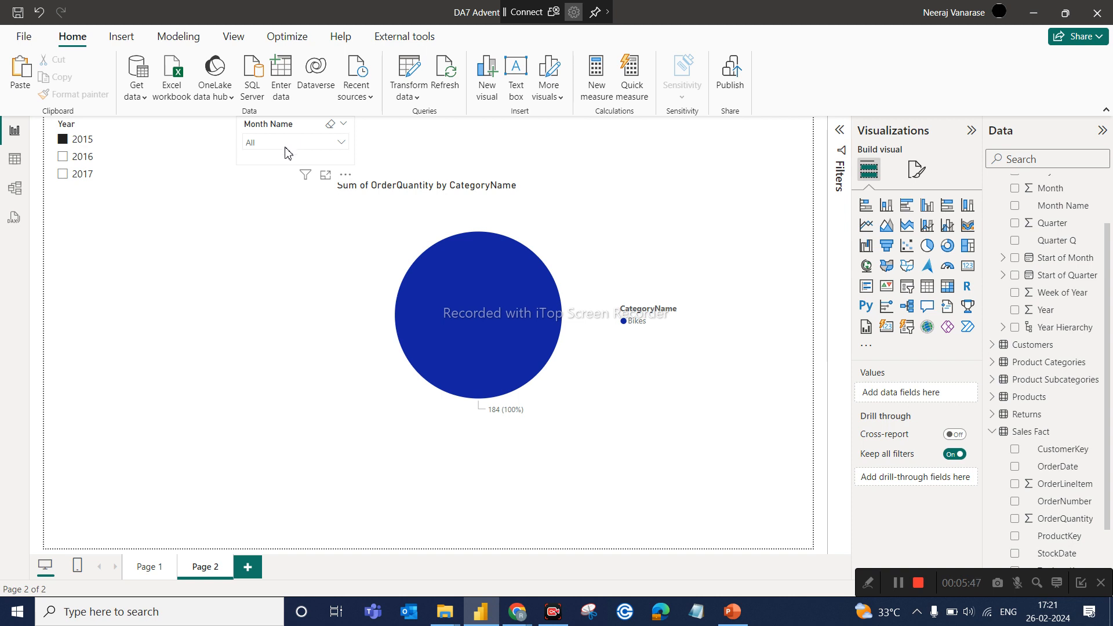
pyautogui.click(323, 154)
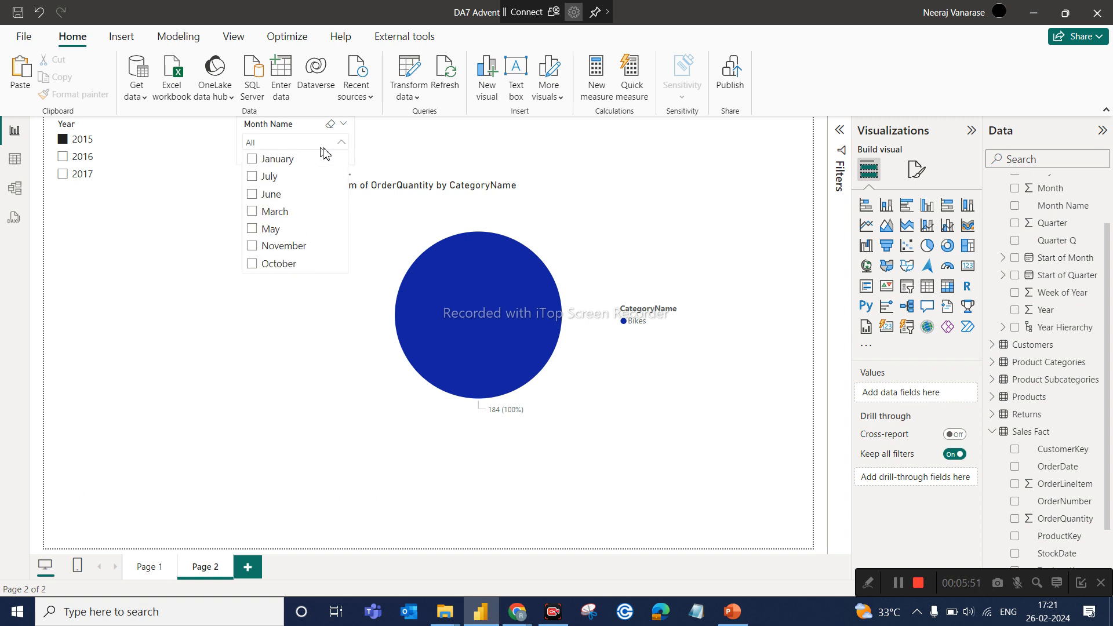
# Step: Set the Month Name slicer's style back to Vertical list
pyautogui.click(922, 177)
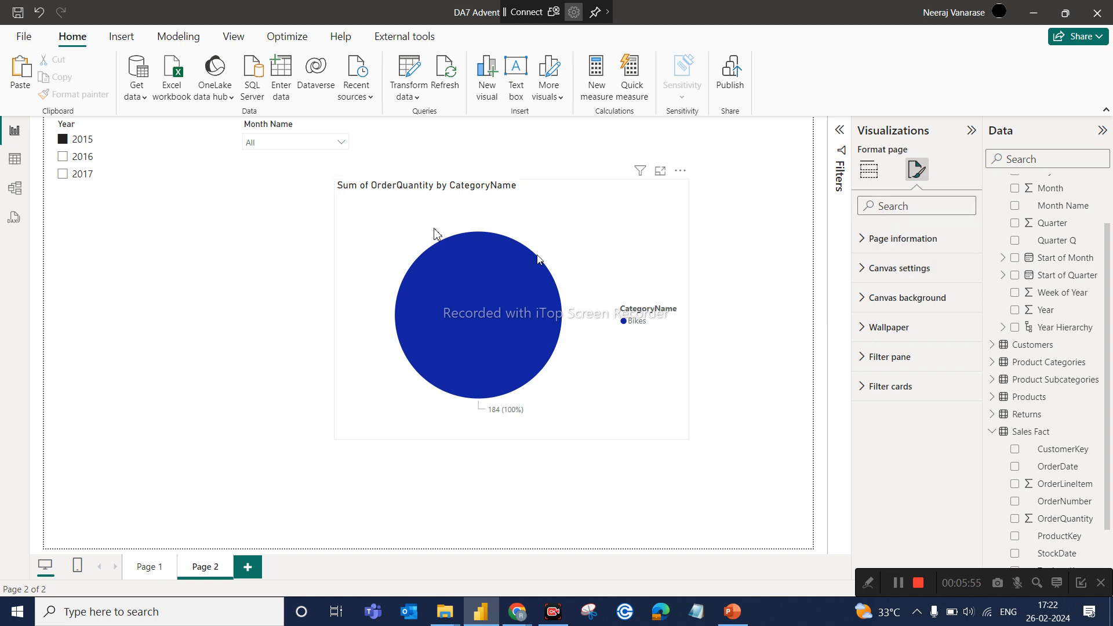
pyautogui.click(306, 182)
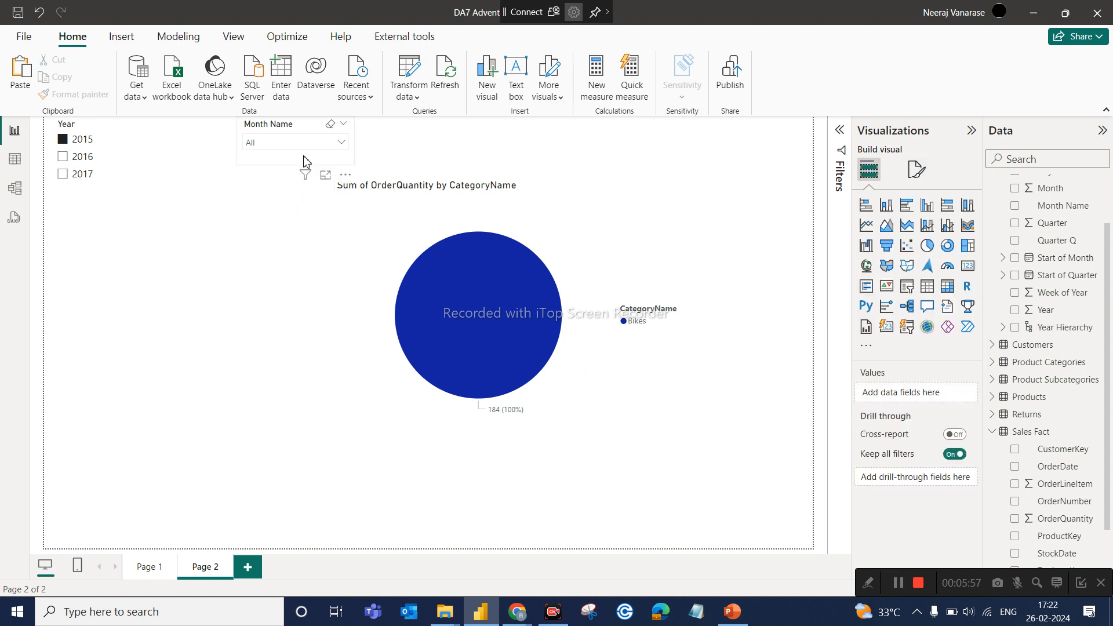
pyautogui.click(916, 170)
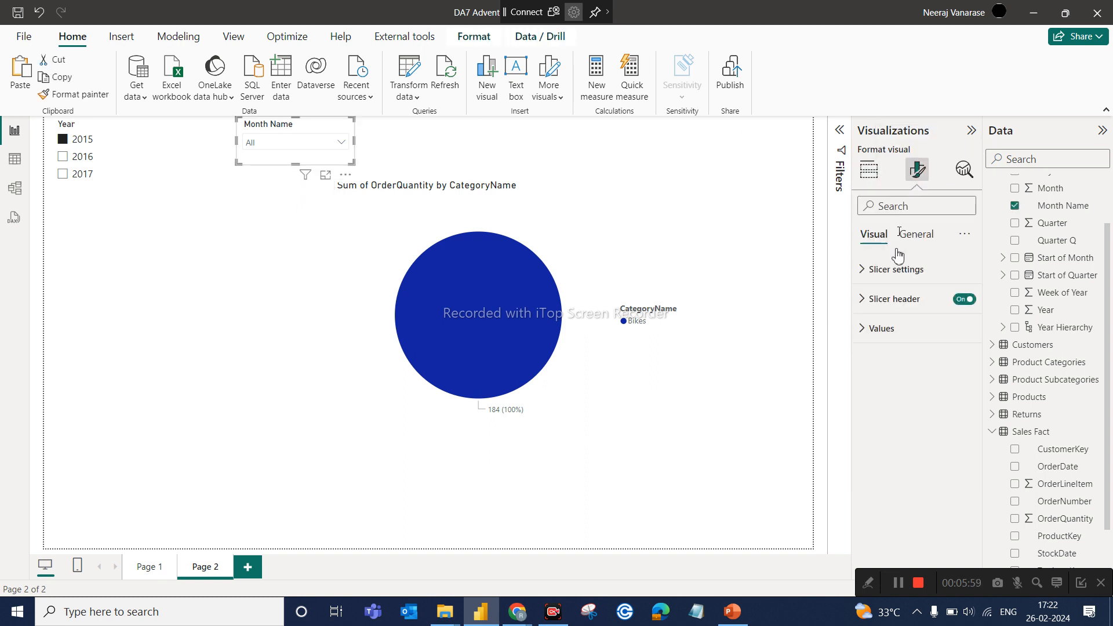
pyautogui.click(881, 269)
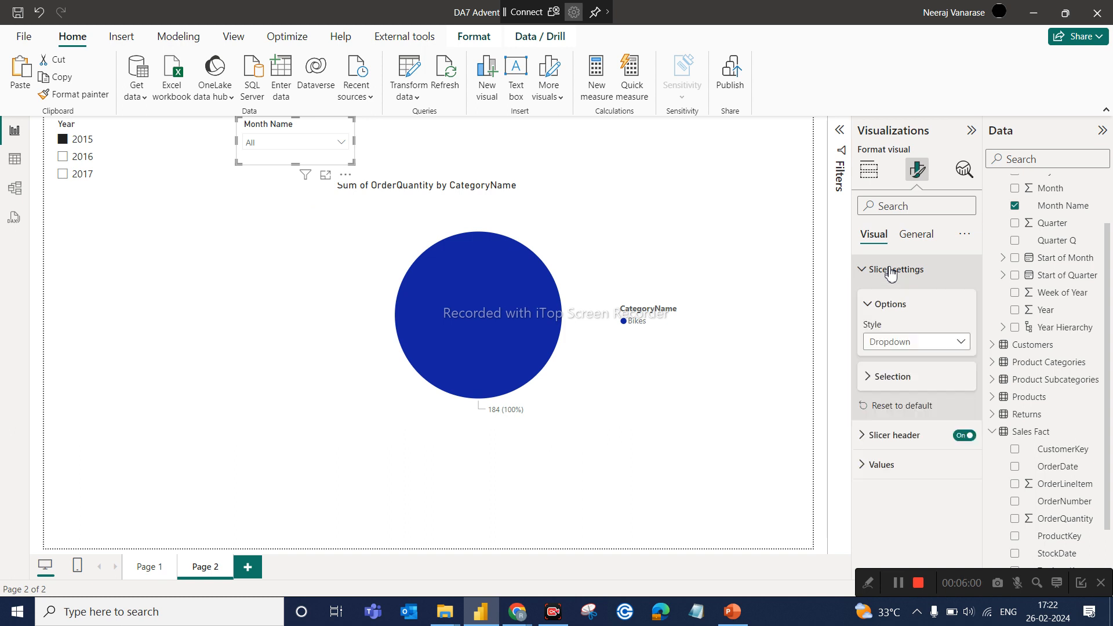
pyautogui.click(890, 343)
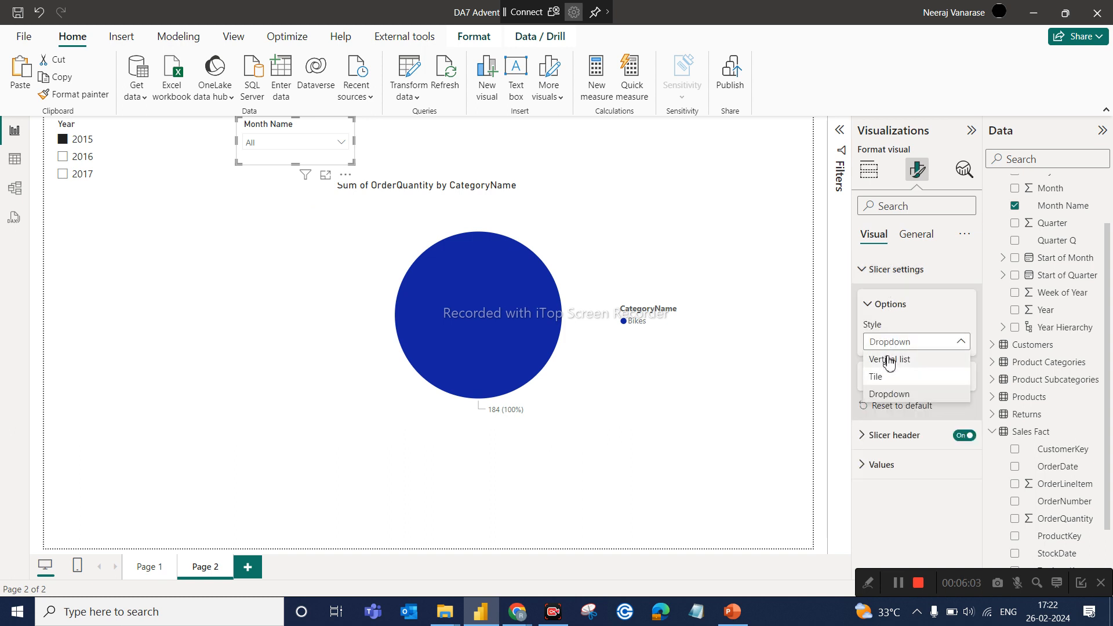
pyautogui.click(890, 360)
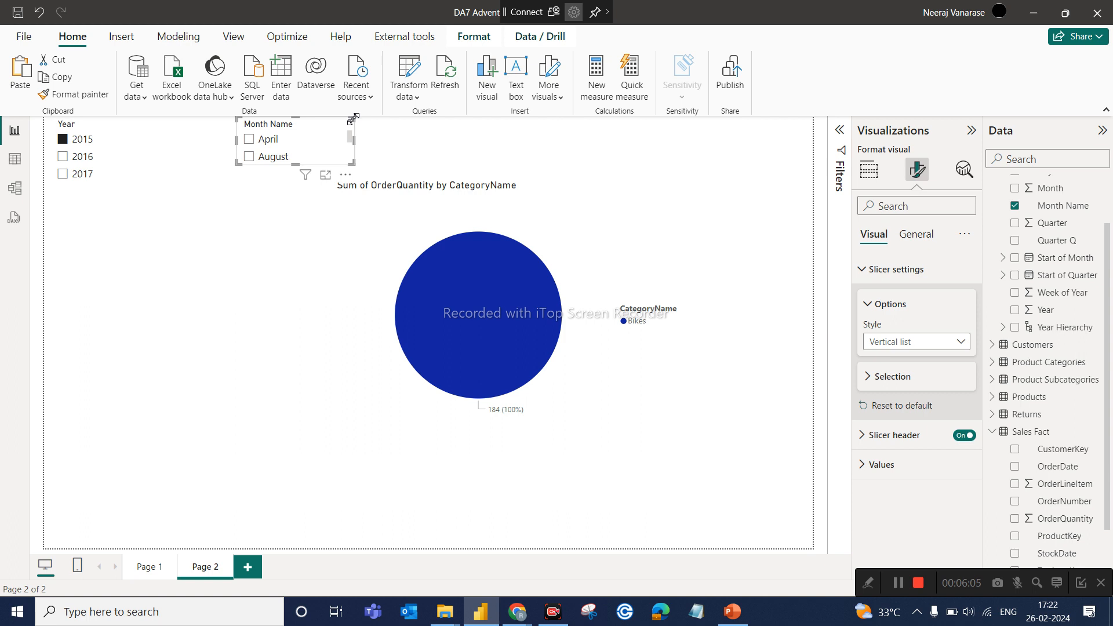
# Step: Add a search box to the Month Name slicer, then move the slicer closer to the Year slicer and enlarge it slightly
pyautogui.click(347, 178)
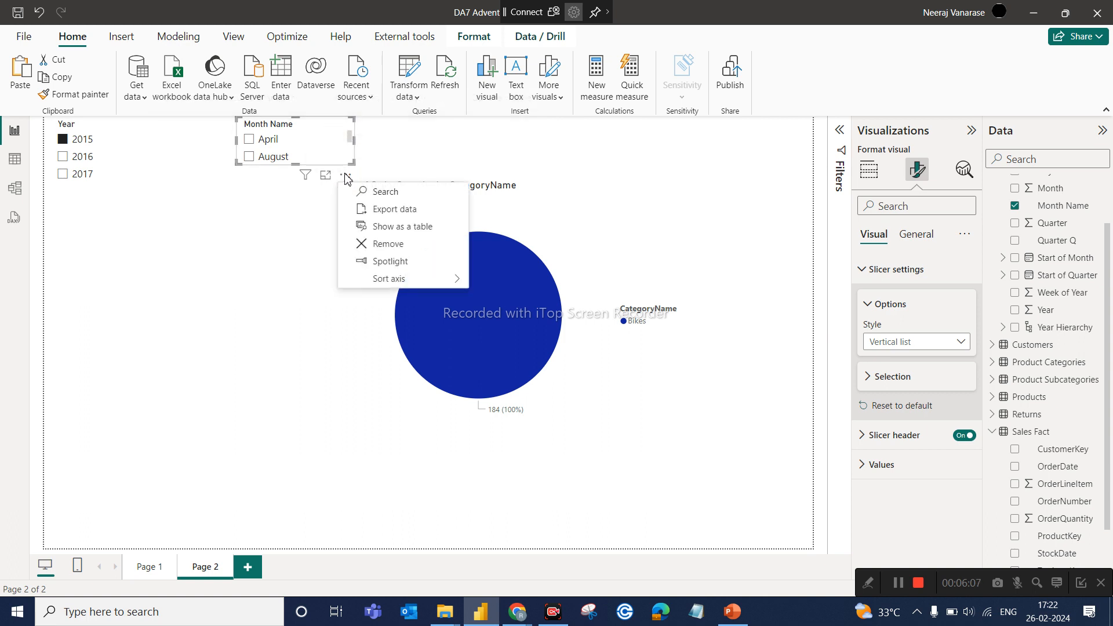
pyautogui.click(378, 200)
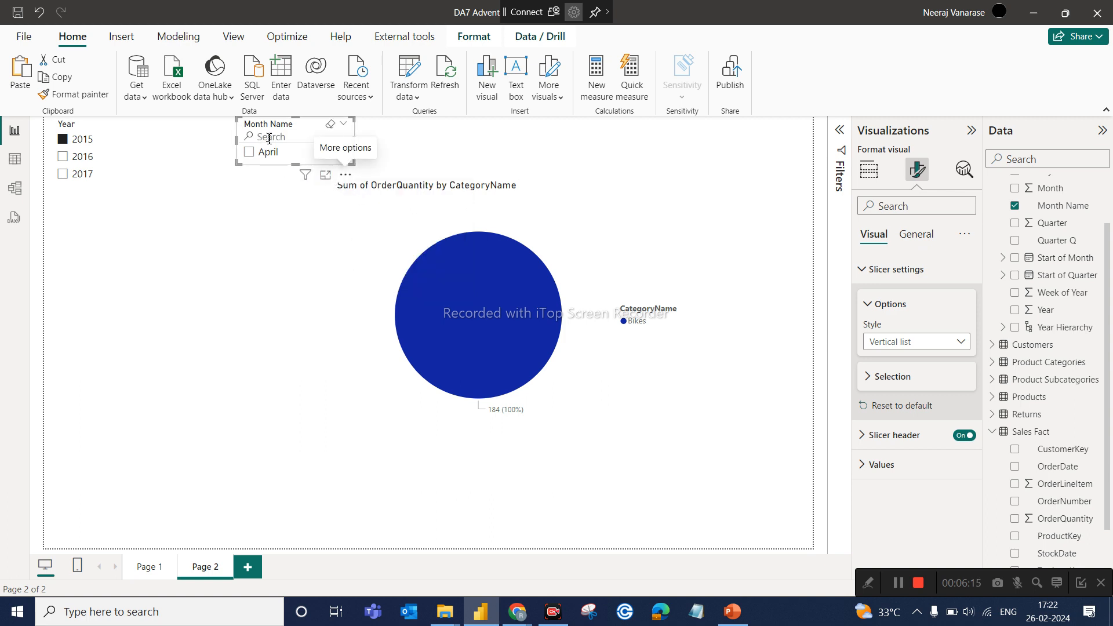
pyautogui.moveTo(288, 126); pyautogui.dragTo(200, 140)
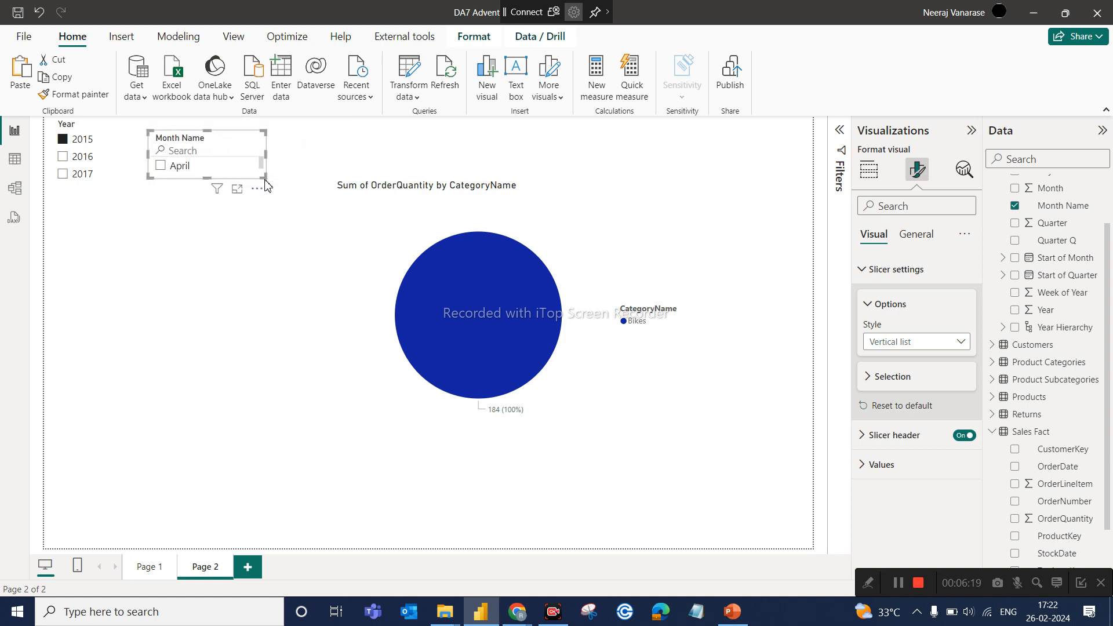
pyautogui.moveTo(263, 177); pyautogui.dragTo(290, 185)
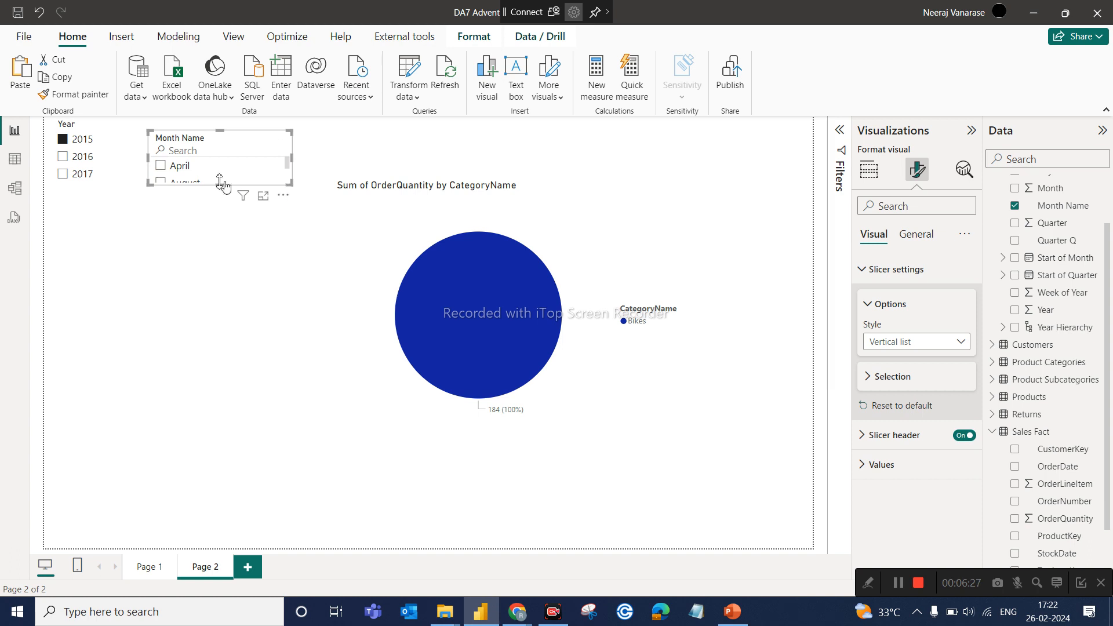
# Step: Stretch the Month Name slicer down to the lower edge of the page so all its months show
pyautogui.moveTo(220, 185); pyautogui.dragTo(209, 547)
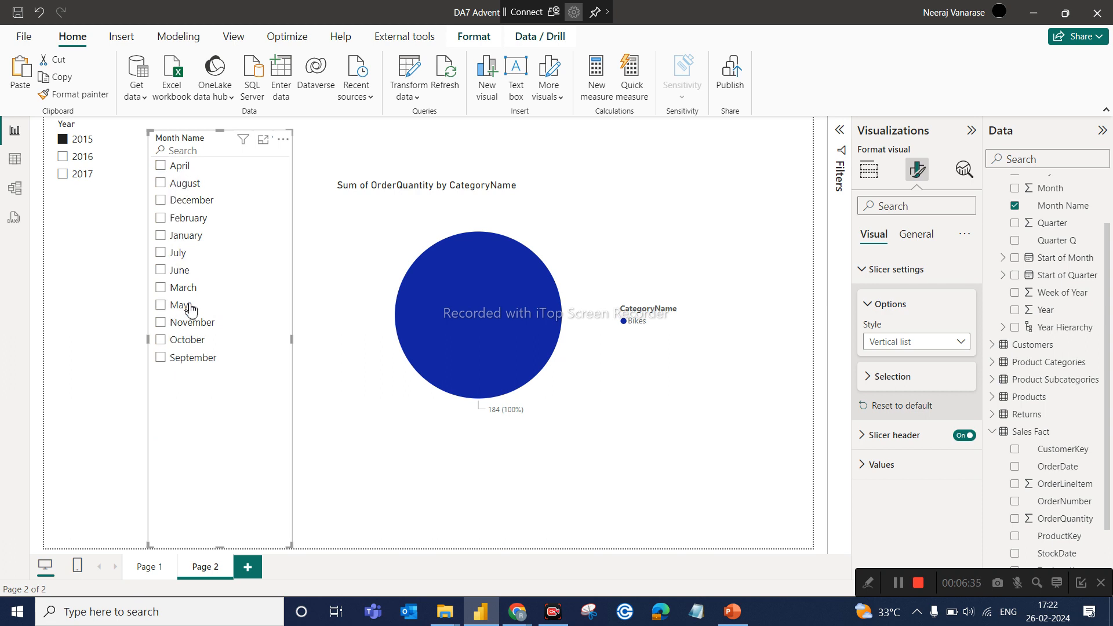
pyautogui.click(323, 208)
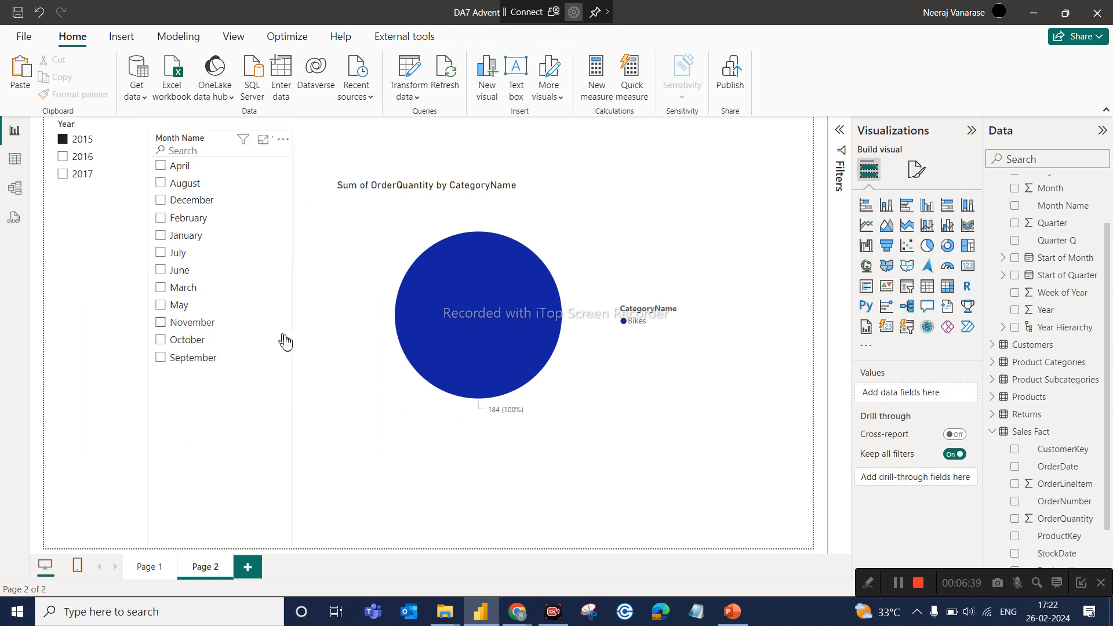
# Step: Search the Month Name slicer for "dec" and then clear the search text
pyautogui.click(204, 387)
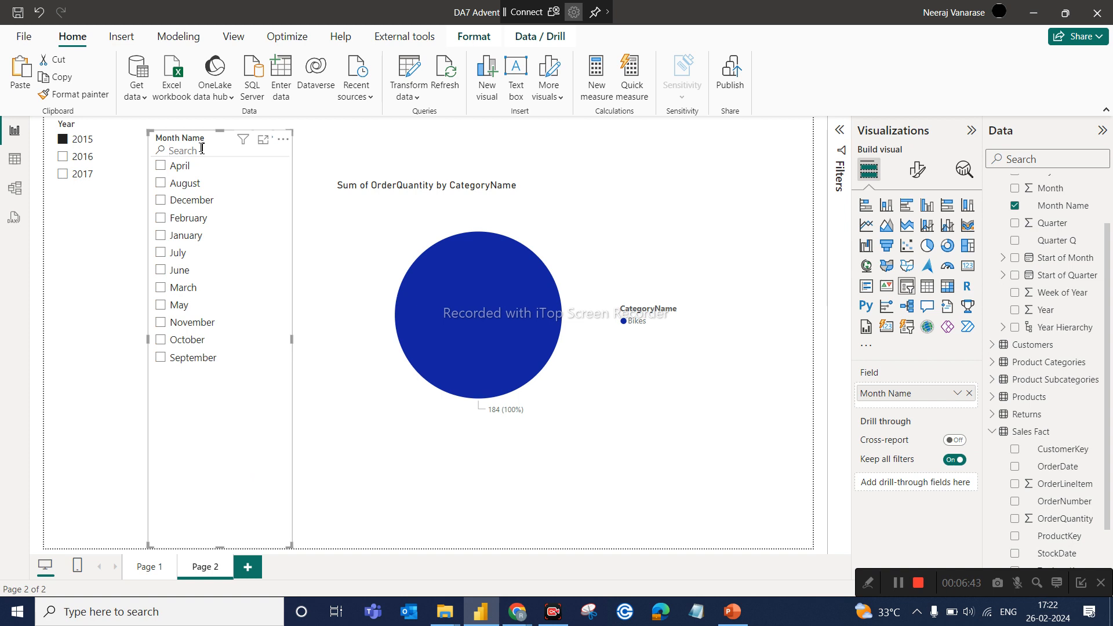
pyautogui.write('dec')
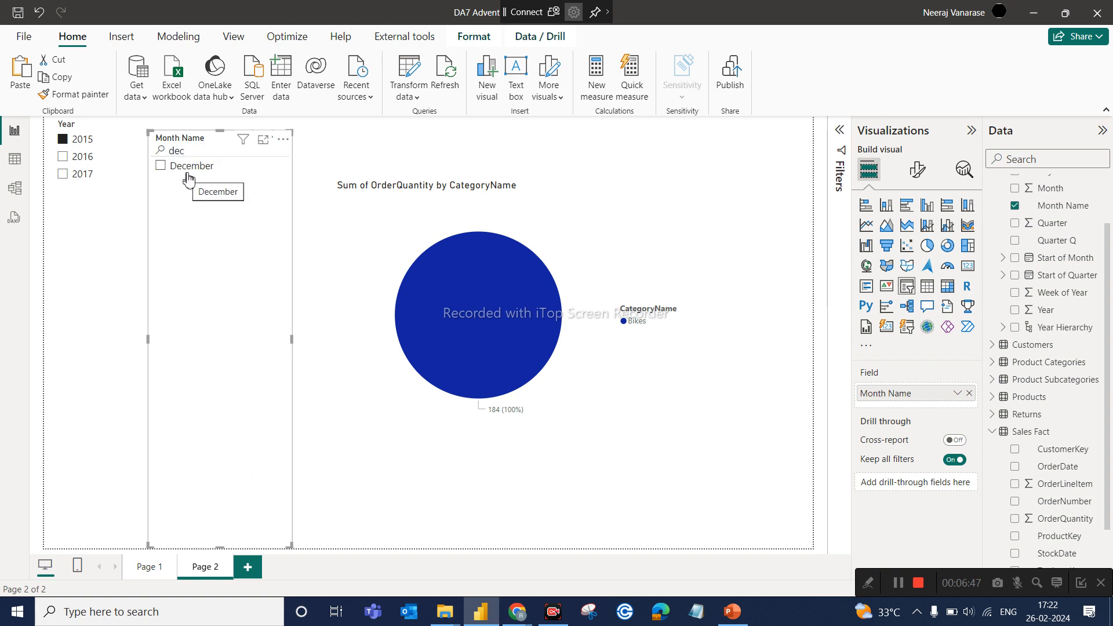
pyautogui.press('BackSpace')
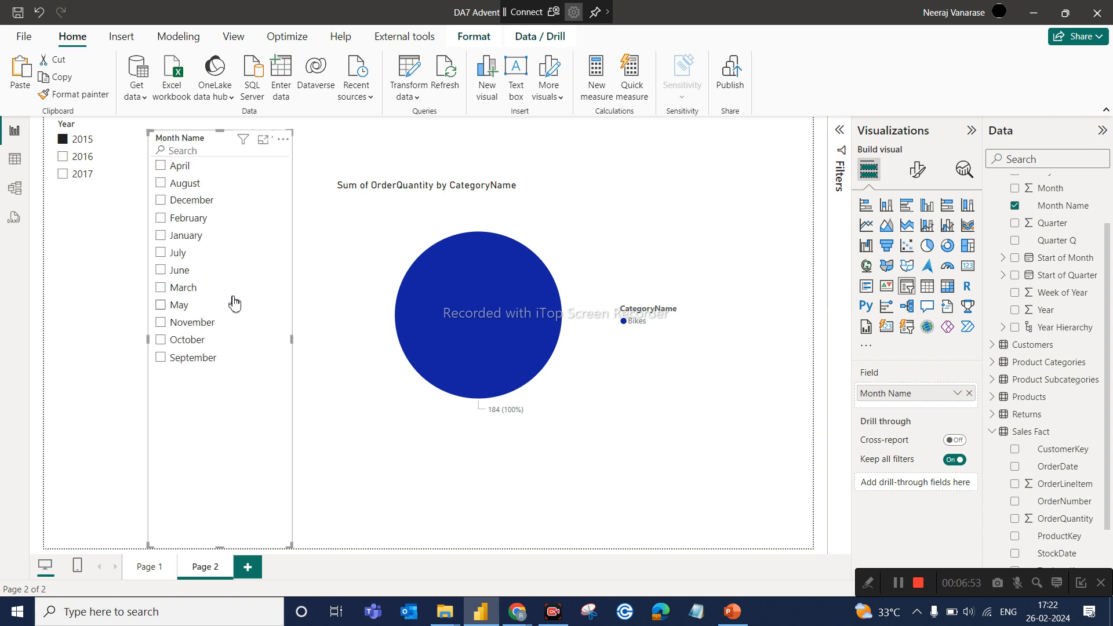
# Step: Open the selection options in the Month Name slicer's settings
pyautogui.click(917, 170)
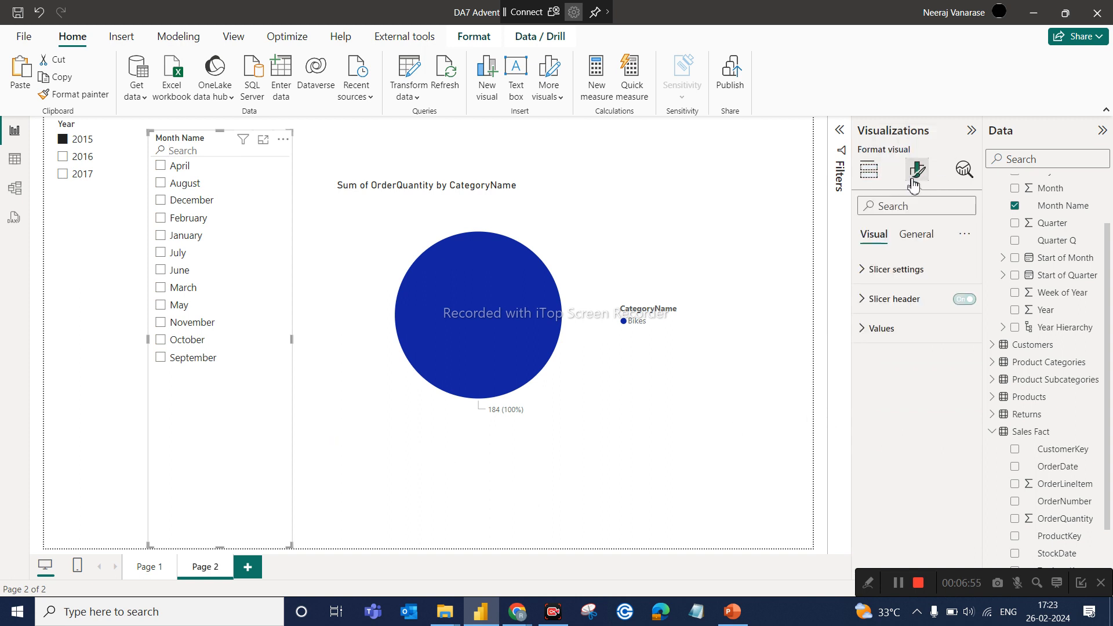
pyautogui.click(886, 275)
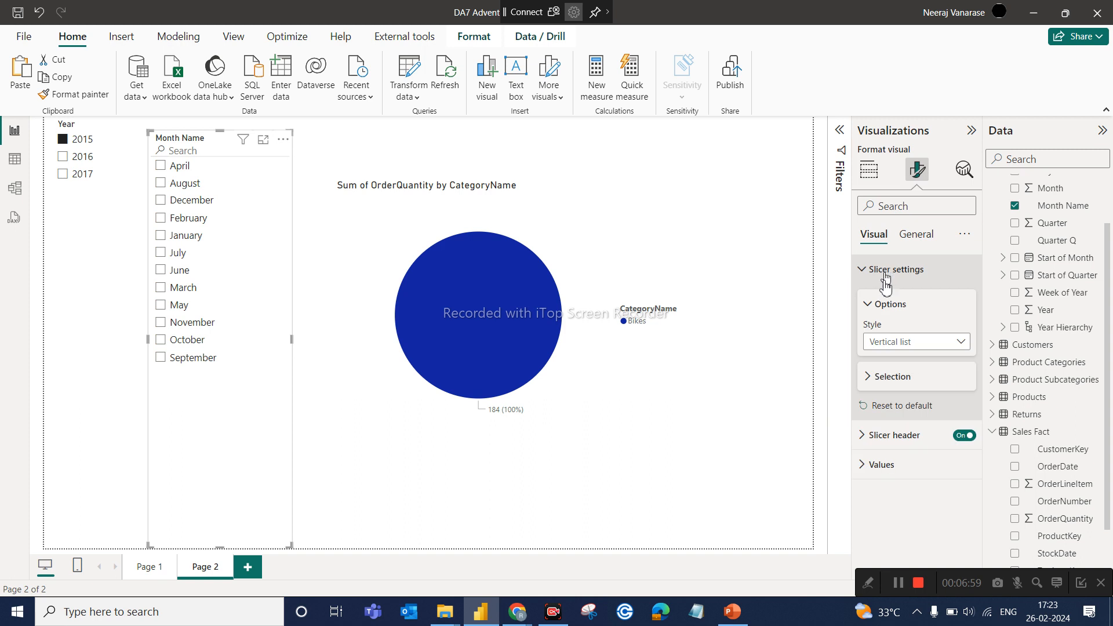
pyautogui.click(882, 389)
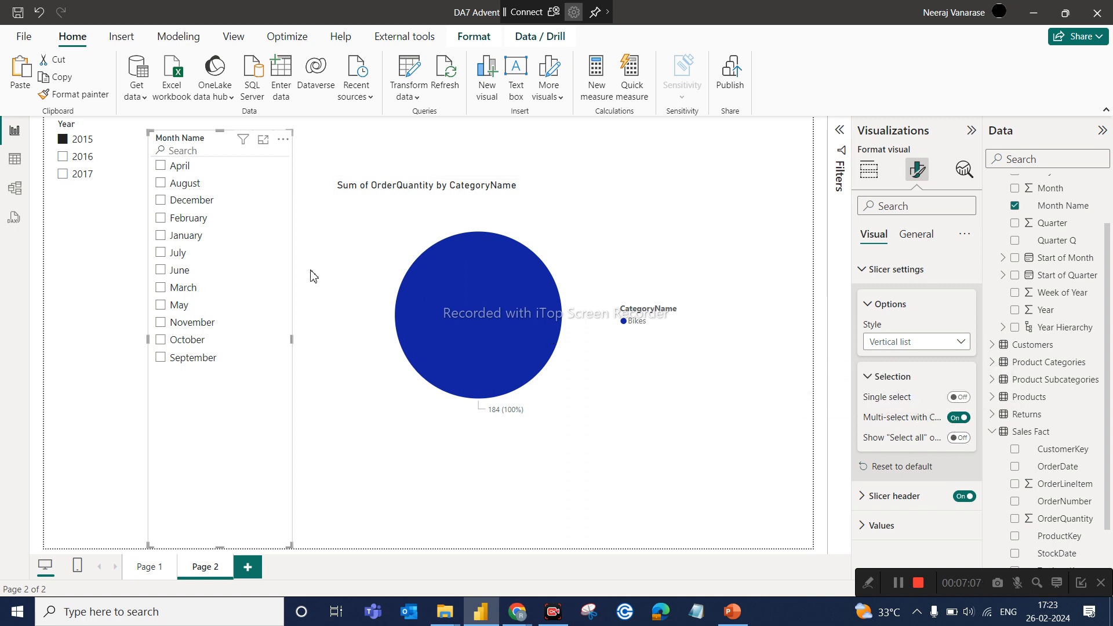
# Step: Select April, August, December and February together in the Month Name slicer, clear them, and select April and August one at a time
pyautogui.click(165, 184)
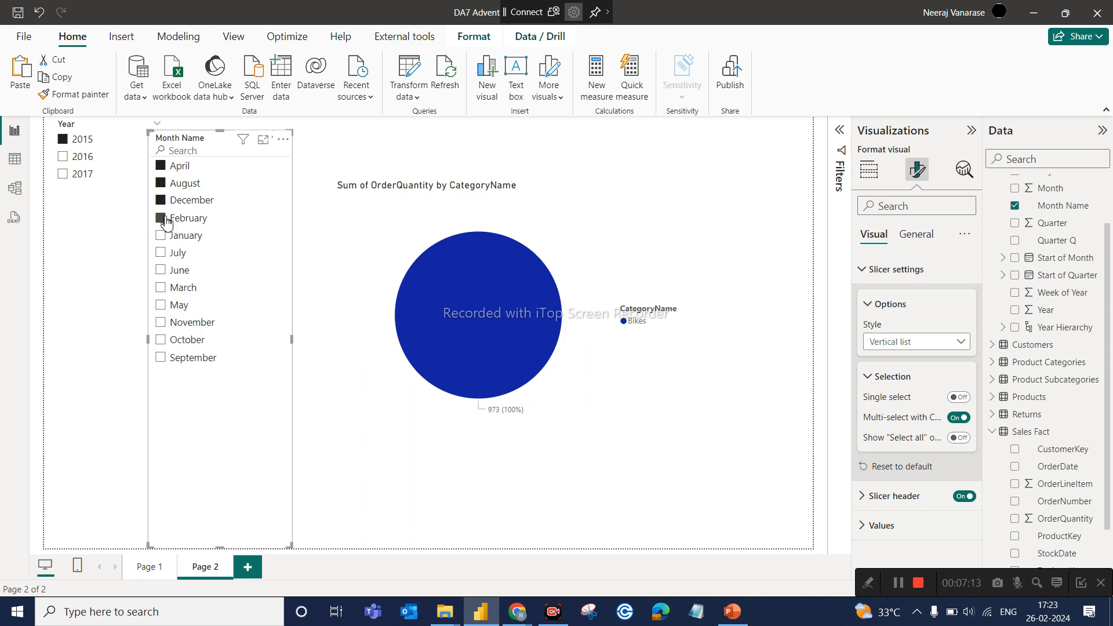
pyautogui.click(165, 219)
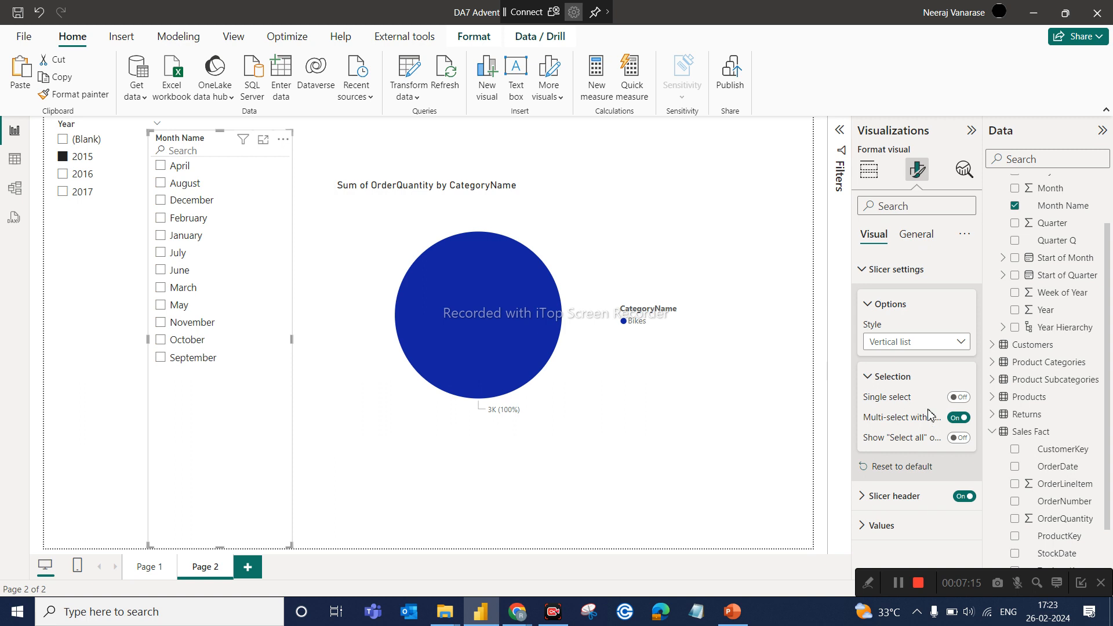
pyautogui.click(161, 168)
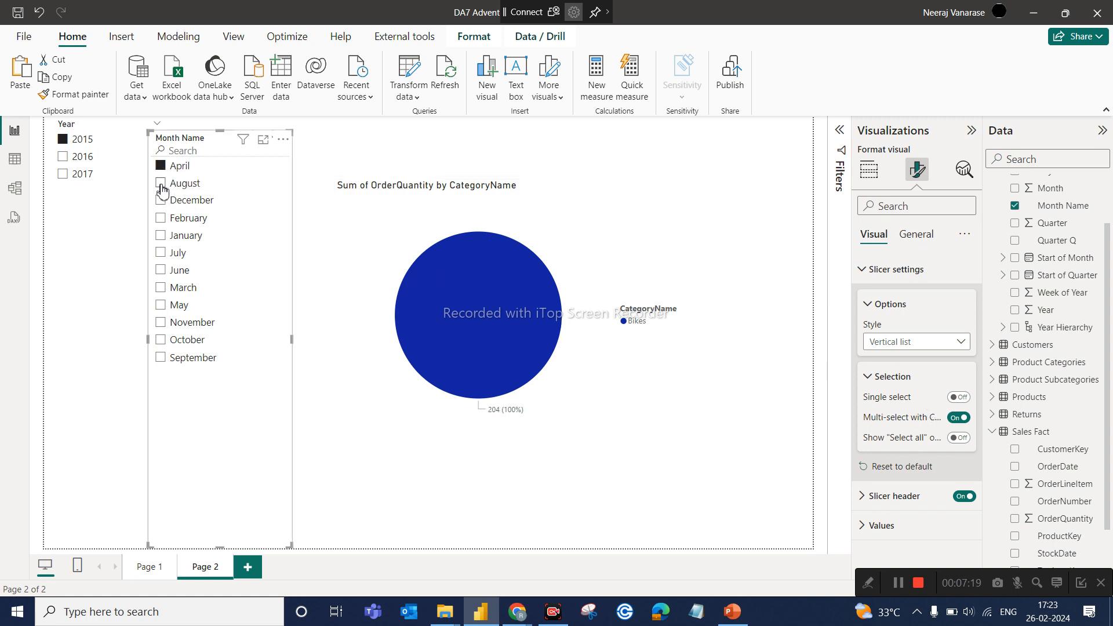
pyautogui.click(161, 184)
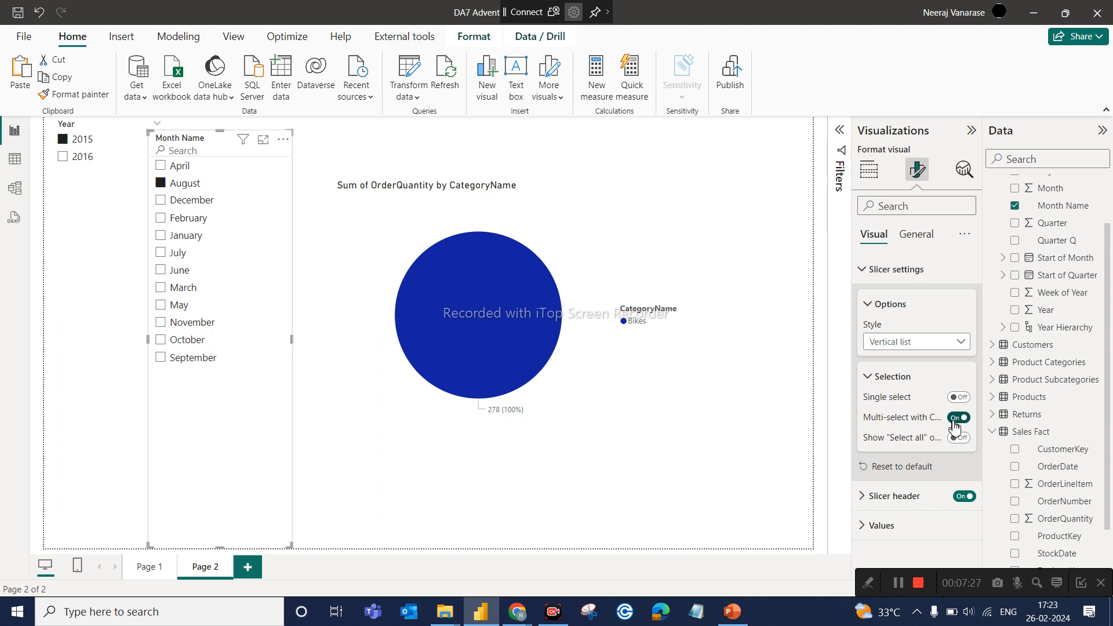
# Step: Turn off multi-select with Ctrl for the Month Name slicer, check August, December, February, January and July, and uncheck them again
pyautogui.click(160, 219)
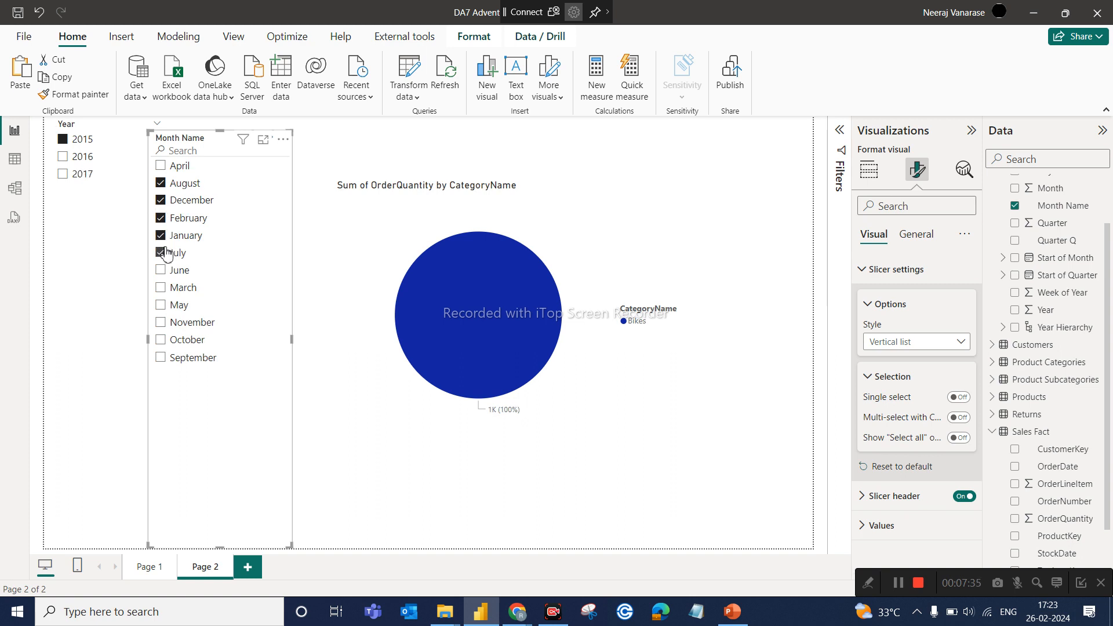
pyautogui.click(162, 183)
pyautogui.click(164, 201)
pyautogui.click(165, 220)
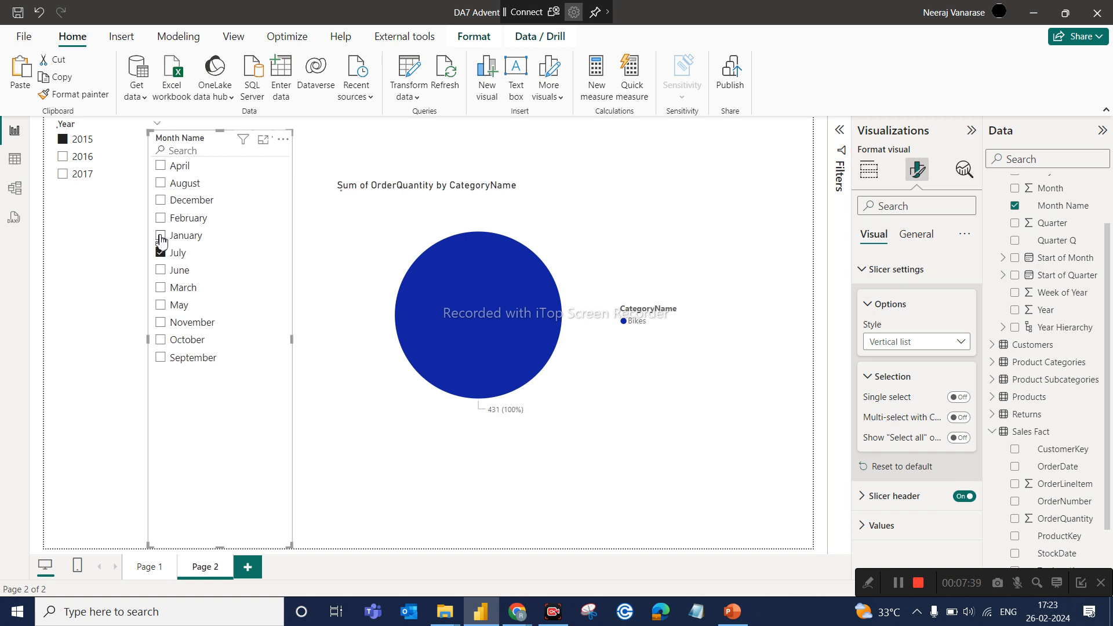
pyautogui.click(160, 253)
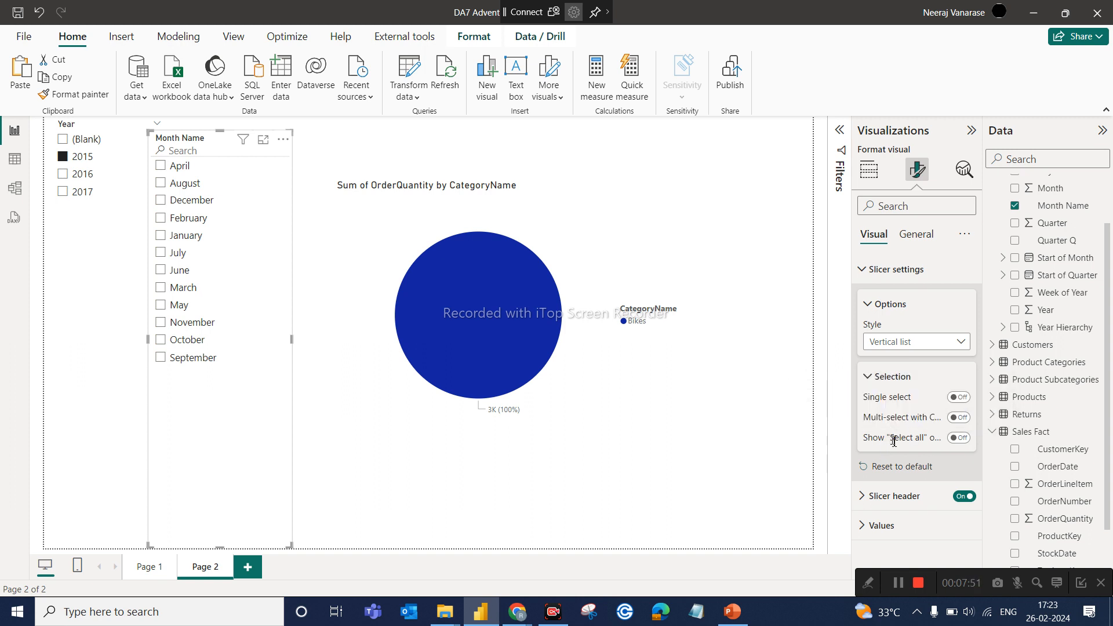
# Step: Enable the "Select all" option for the Month Name slicer and use it to check and uncheck all months
pyautogui.click(958, 439)
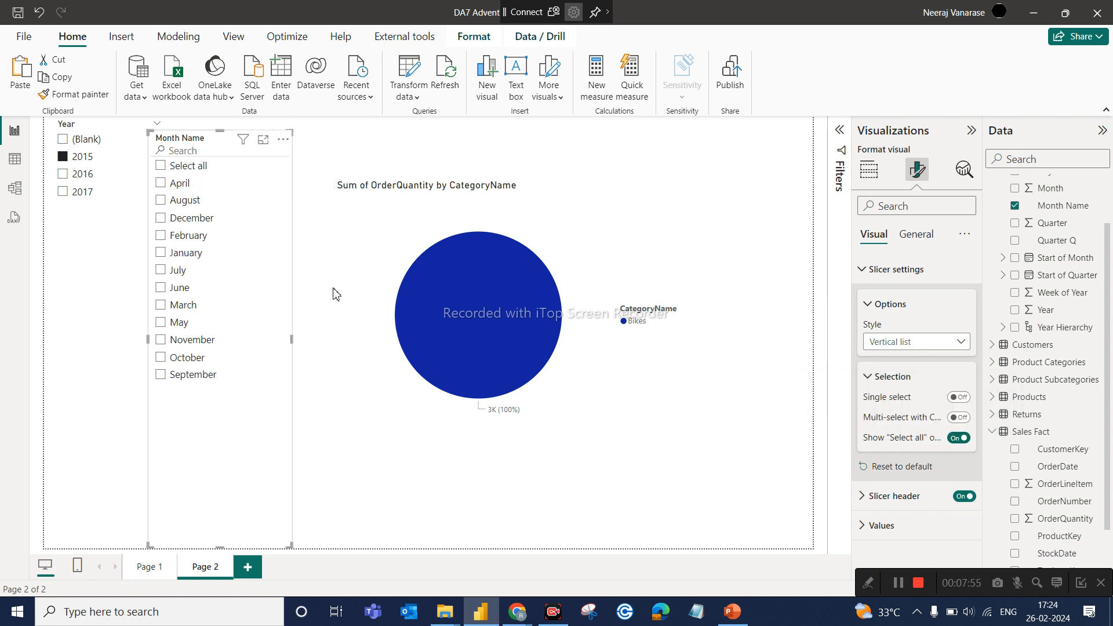
pyautogui.click(201, 168)
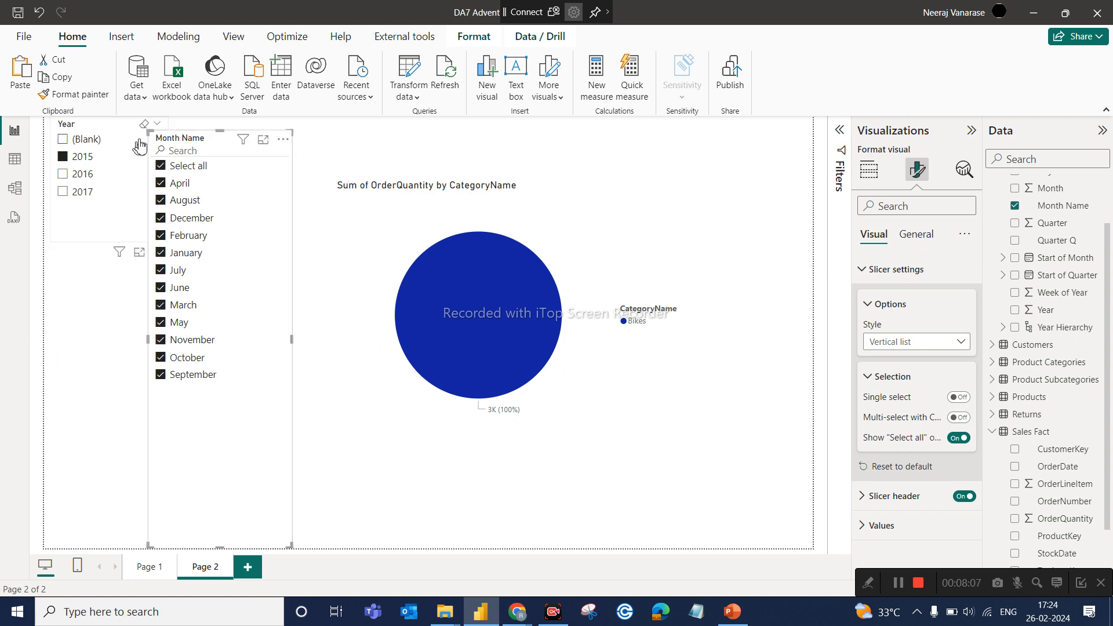
pyautogui.click(189, 165)
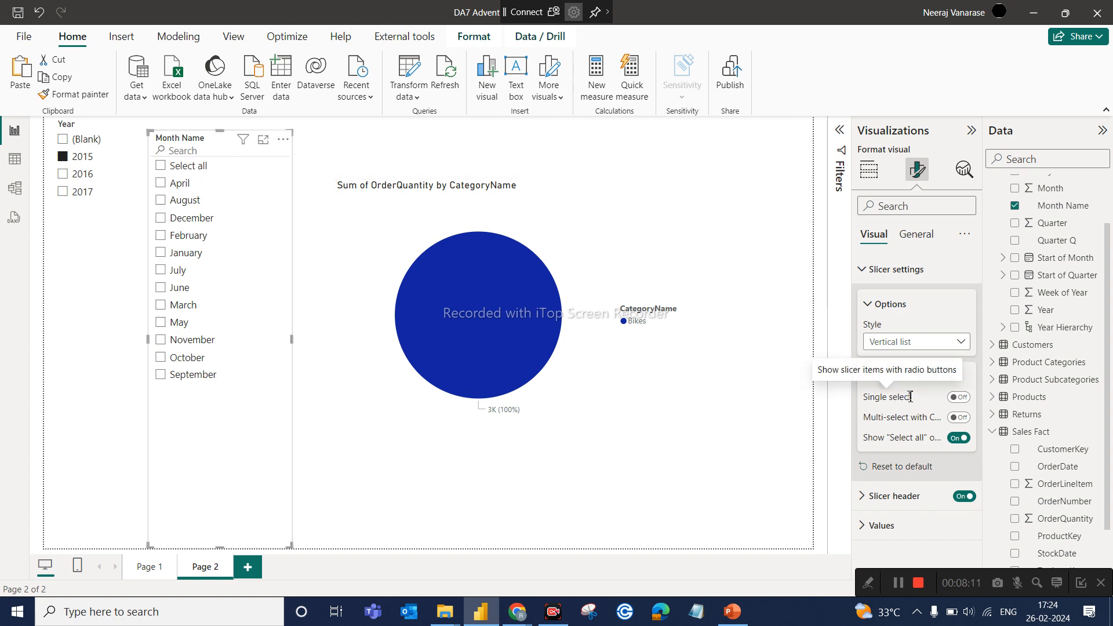
# Step: Turn on Single select for the Month Name slicer
pyautogui.click(958, 398)
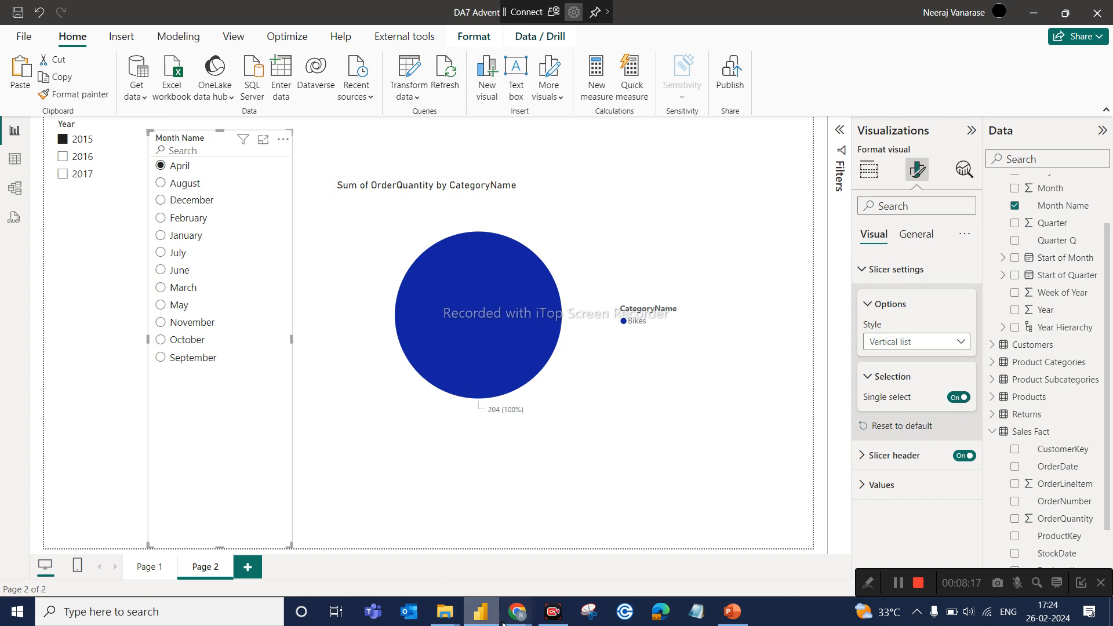
# Step: Switch to the Google Meet call, admit the waiting participant, and return to the Power BI report
pyautogui.moveTo(503, 623)
pyautogui.click(438, 545)
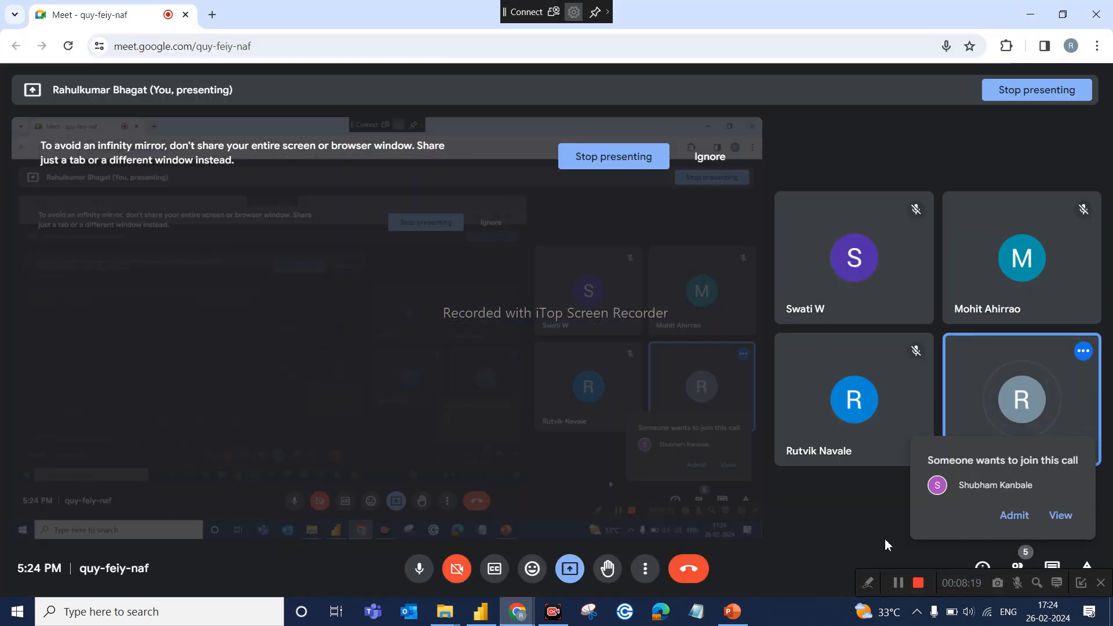
pyautogui.click(1024, 520)
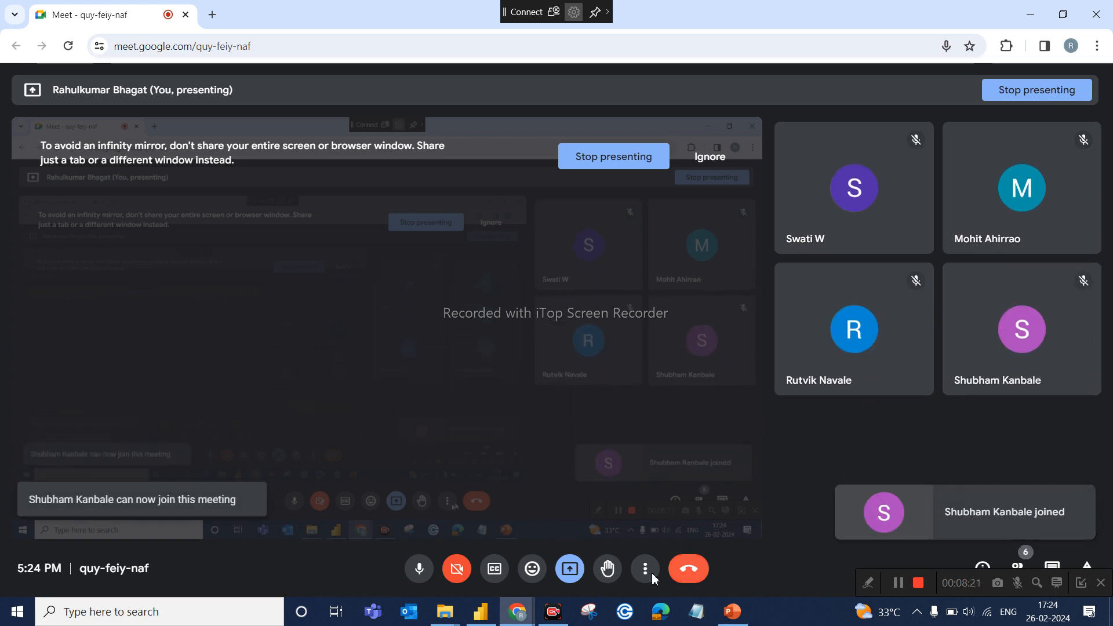
pyautogui.click(480, 611)
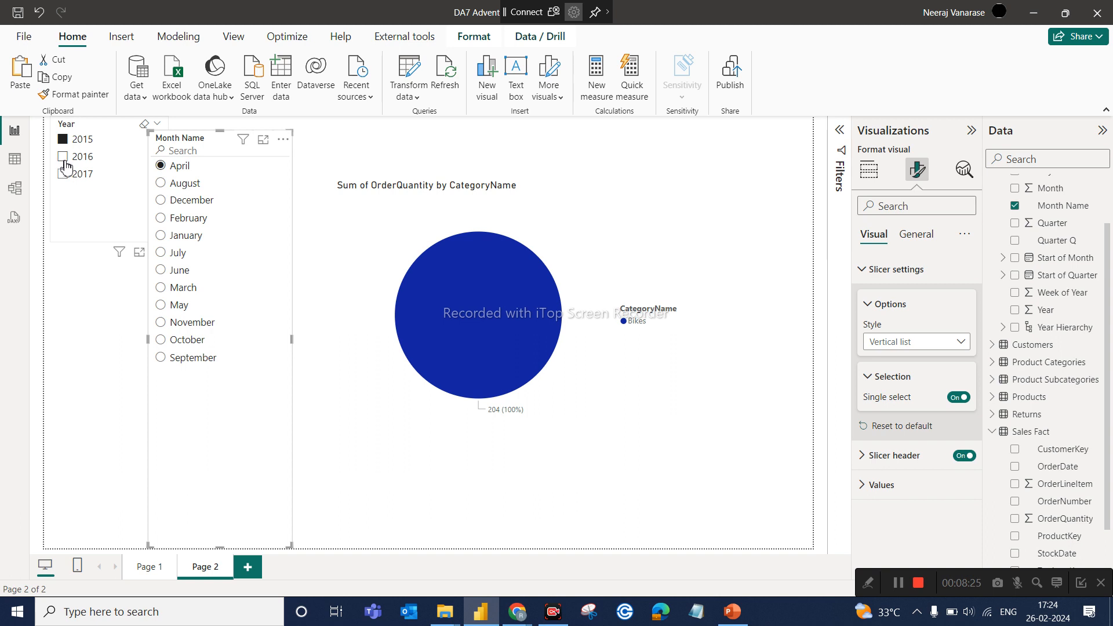
# Step: Switch the Month Name slicer's single selection between August, July and other months, ending on December
pyautogui.click(161, 184)
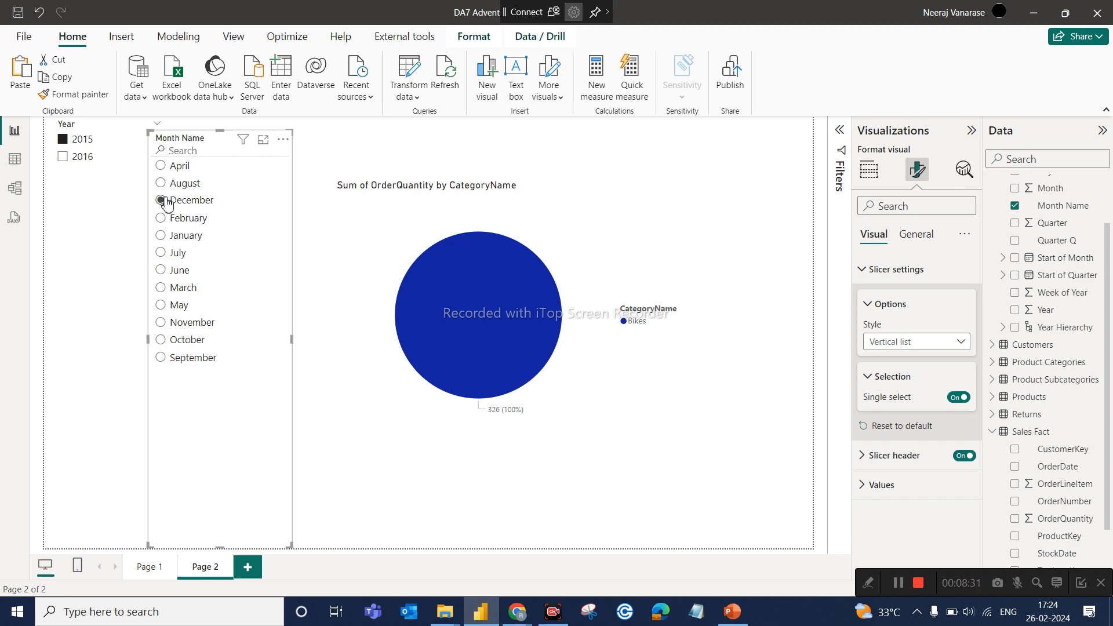
pyautogui.click(162, 252)
pyautogui.click(185, 200)
# Step: Shrink the Month Name slicer to fit its list of months and turn off Single select
pyautogui.moveTo(291, 546); pyautogui.dragTo(237, 383)
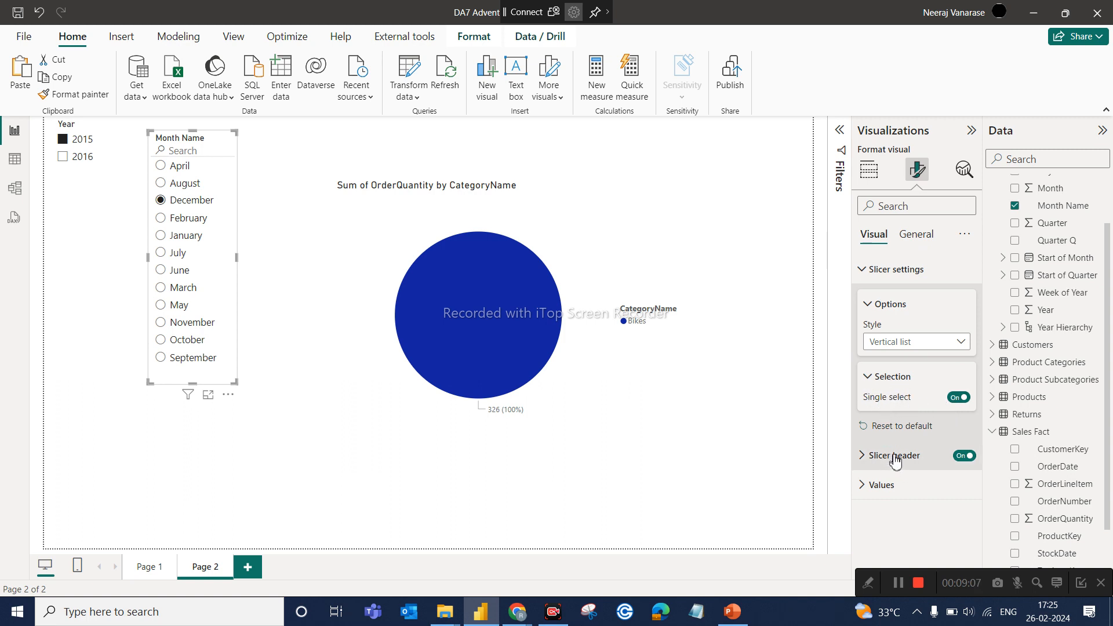
pyautogui.click(959, 398)
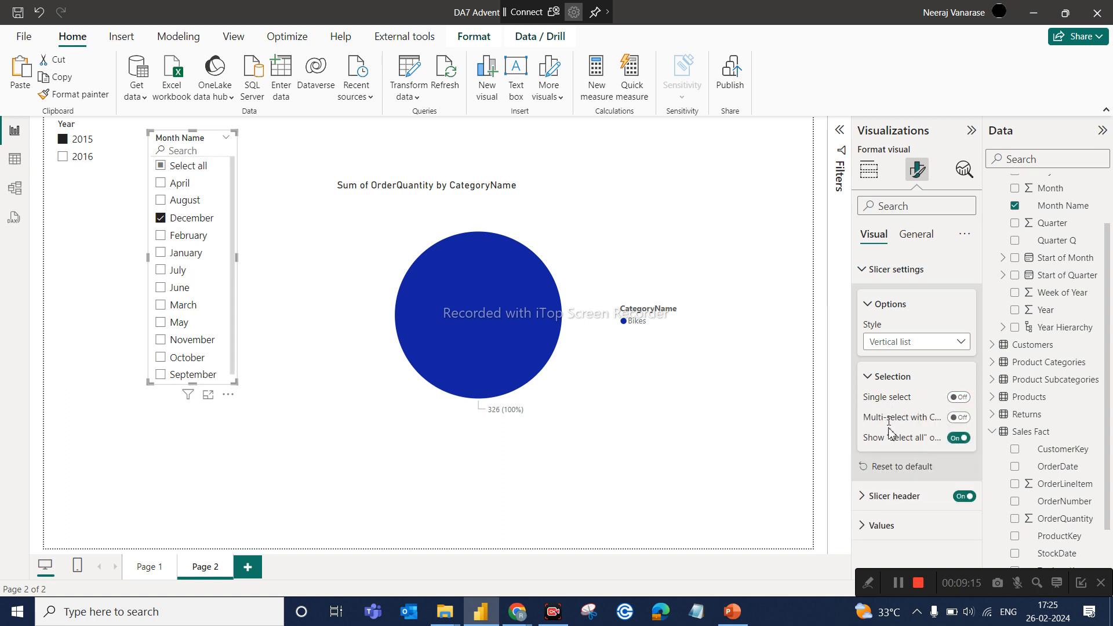
pyautogui.click(866, 382)
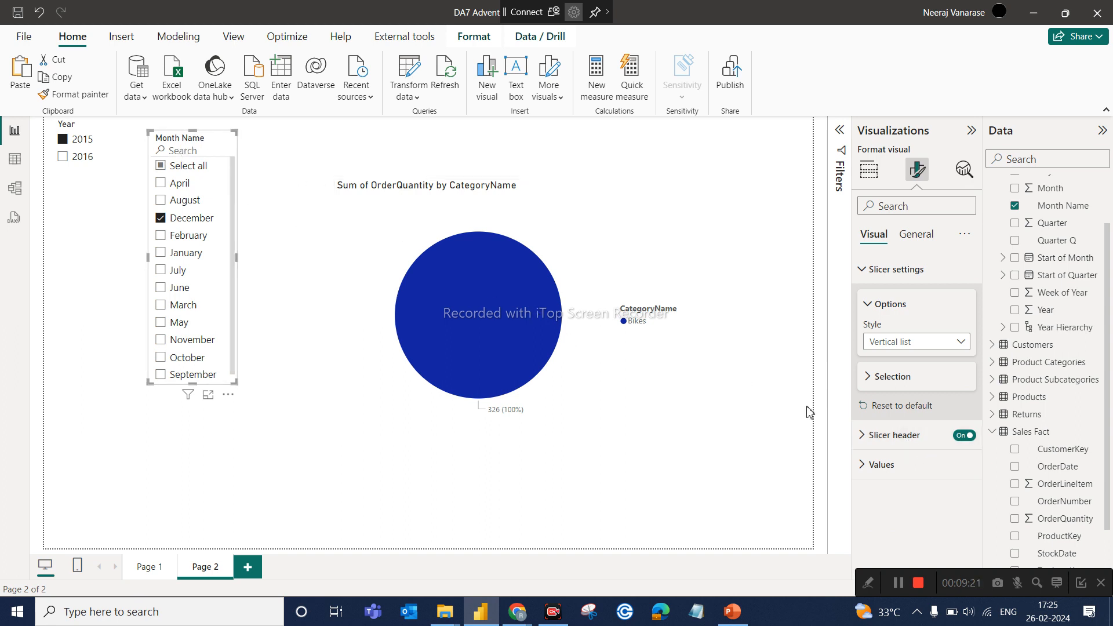
# Step: Hide the Month Name slicer's header and show it again
pyautogui.click(967, 435)
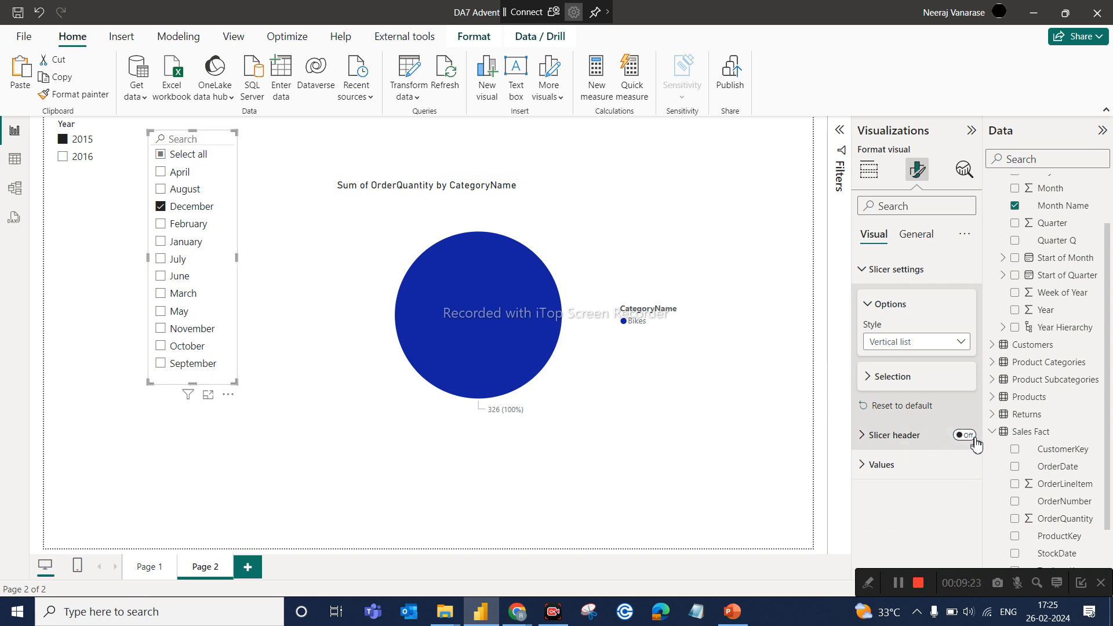
pyautogui.click(974, 441)
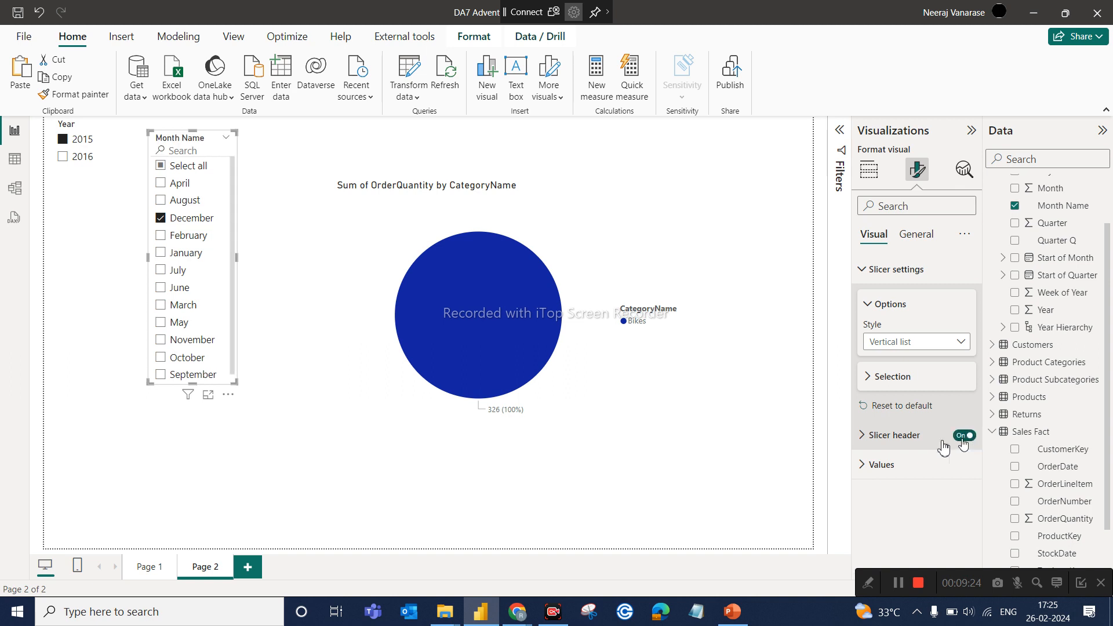
# Step: Add a border to the top, bottom, left and right of the Month Name slicer's header
pyautogui.click(883, 438)
pyautogui.scroll(-2, 915, 536)
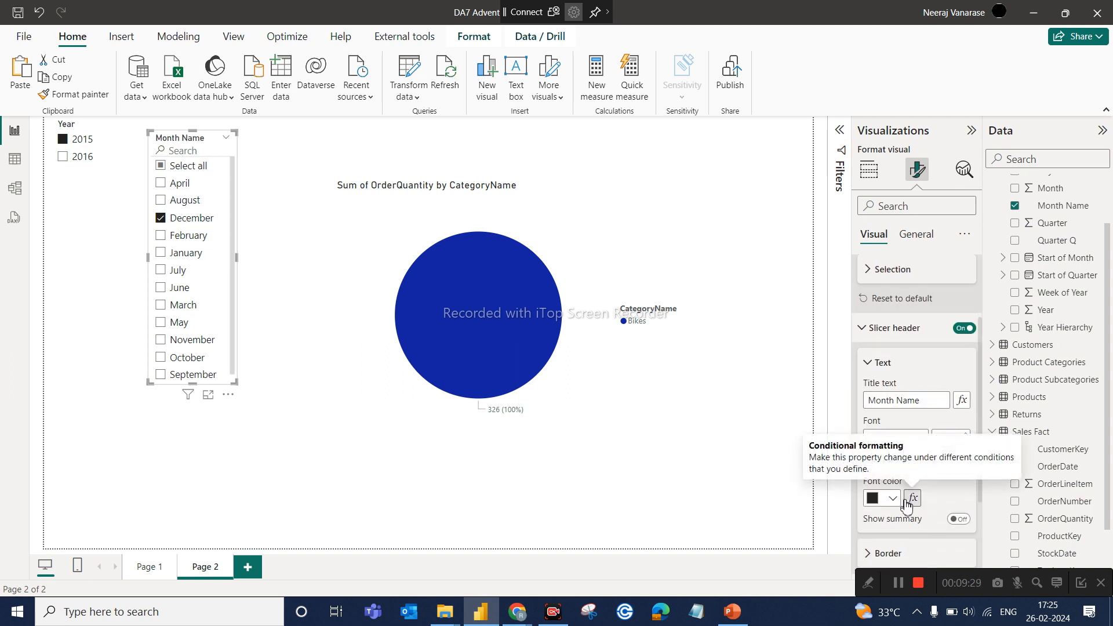
pyautogui.scroll(-1, 907, 504)
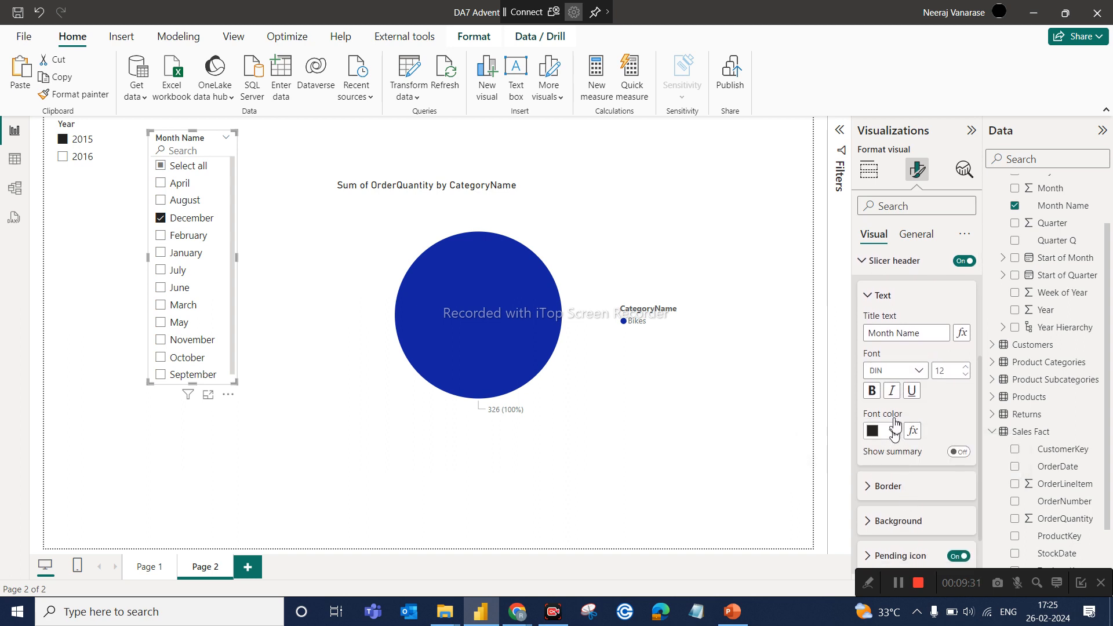
pyautogui.scroll(-1, 900, 396)
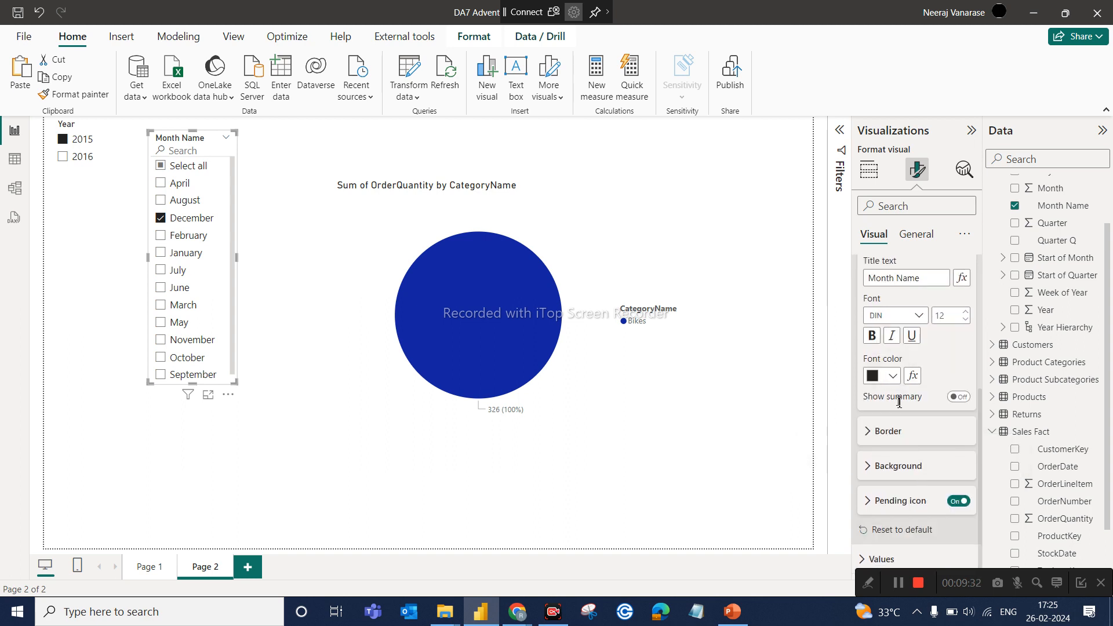
pyautogui.click(887, 445)
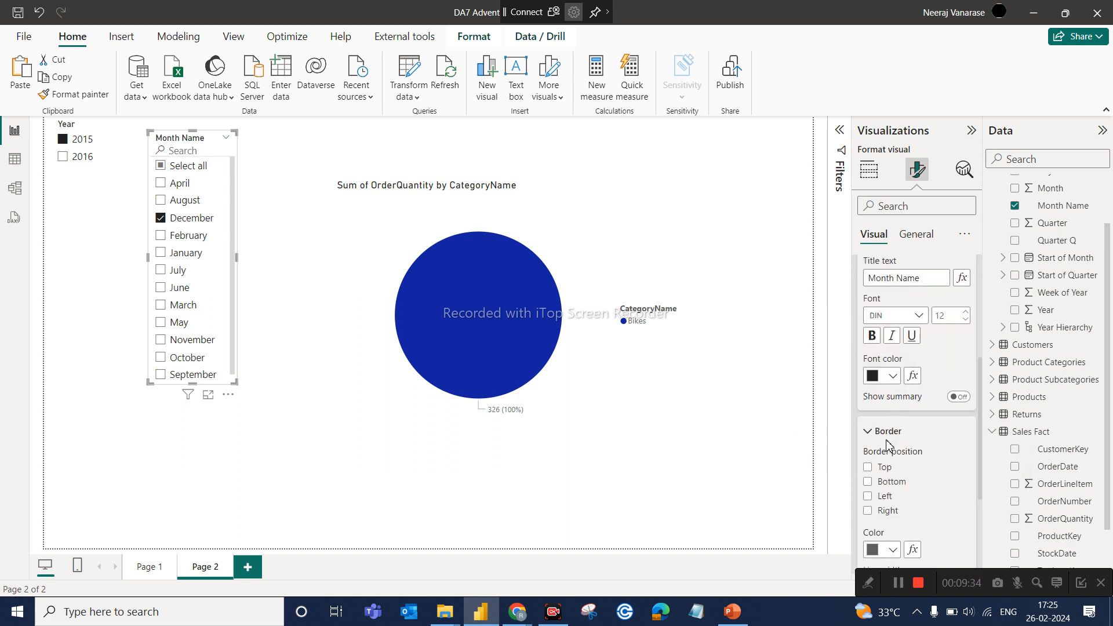
pyautogui.click(883, 470)
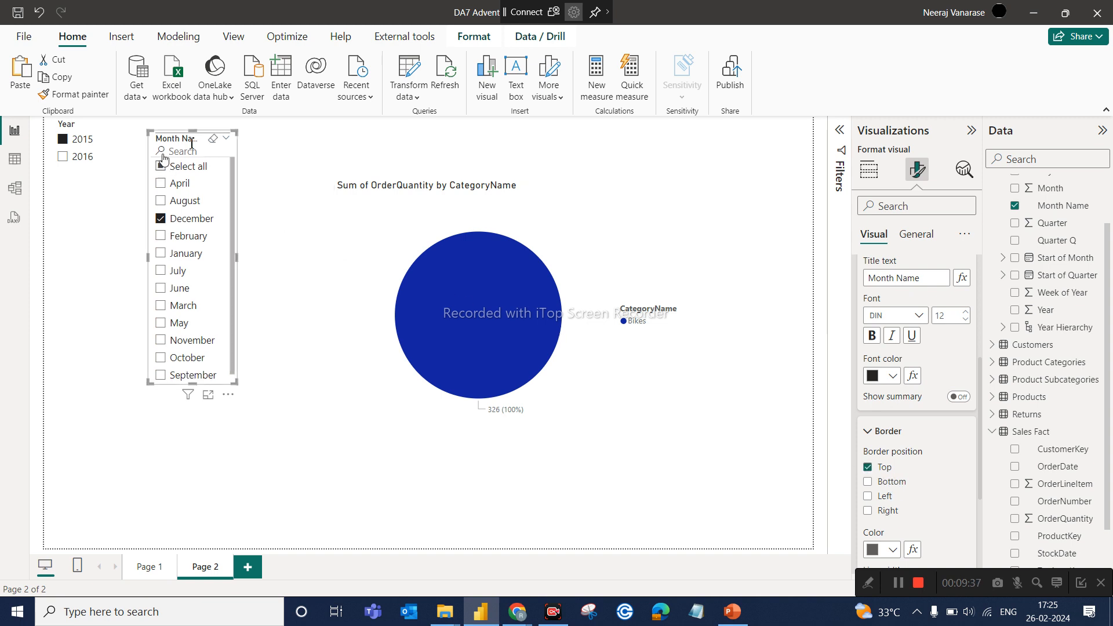
pyautogui.click(895, 484)
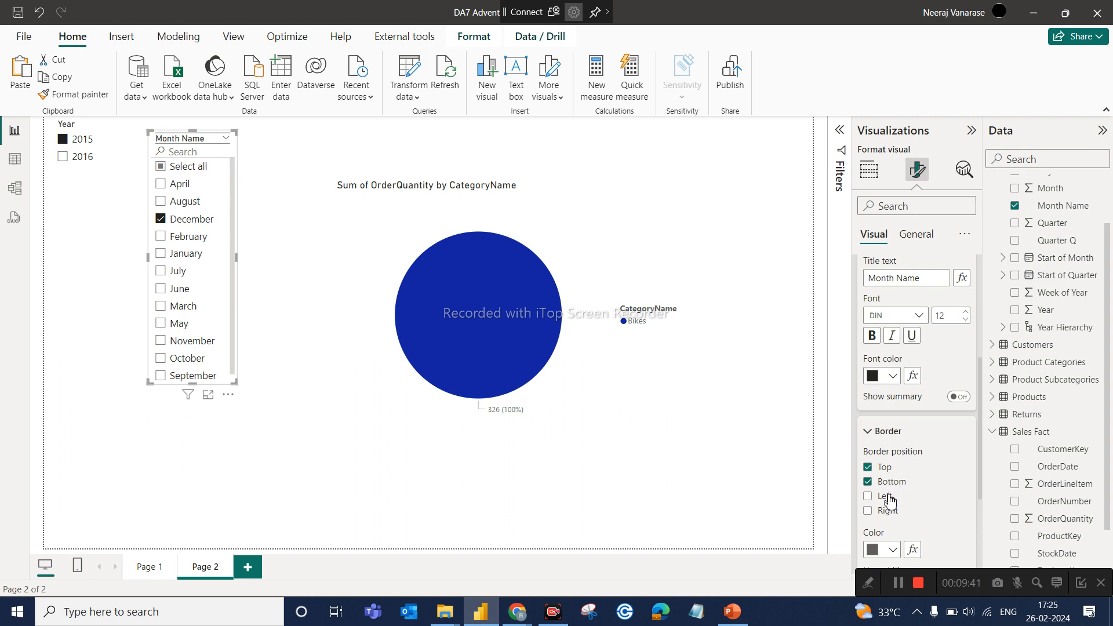
pyautogui.click(890, 499)
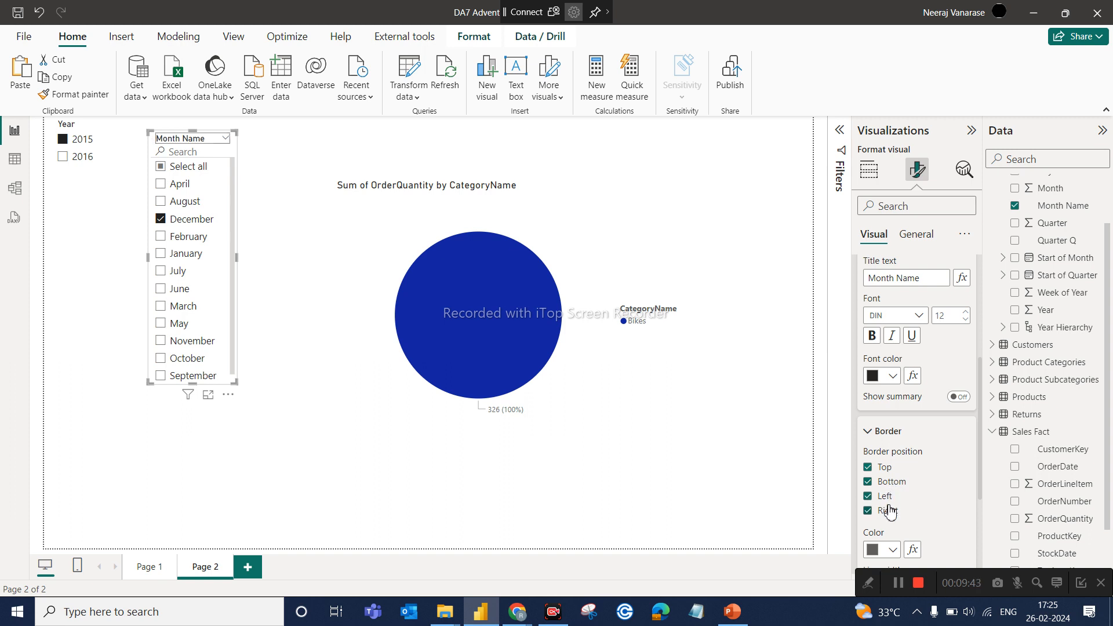
# Step: Delete the Month Name slicer from the report page
pyautogui.click(730, 422)
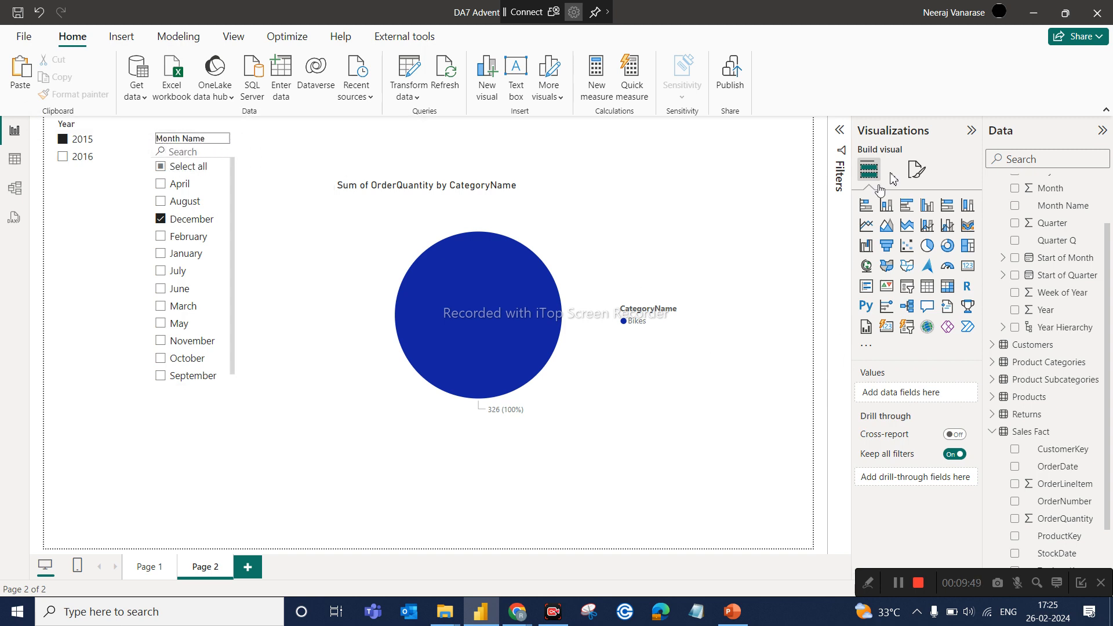
pyautogui.click(234, 275)
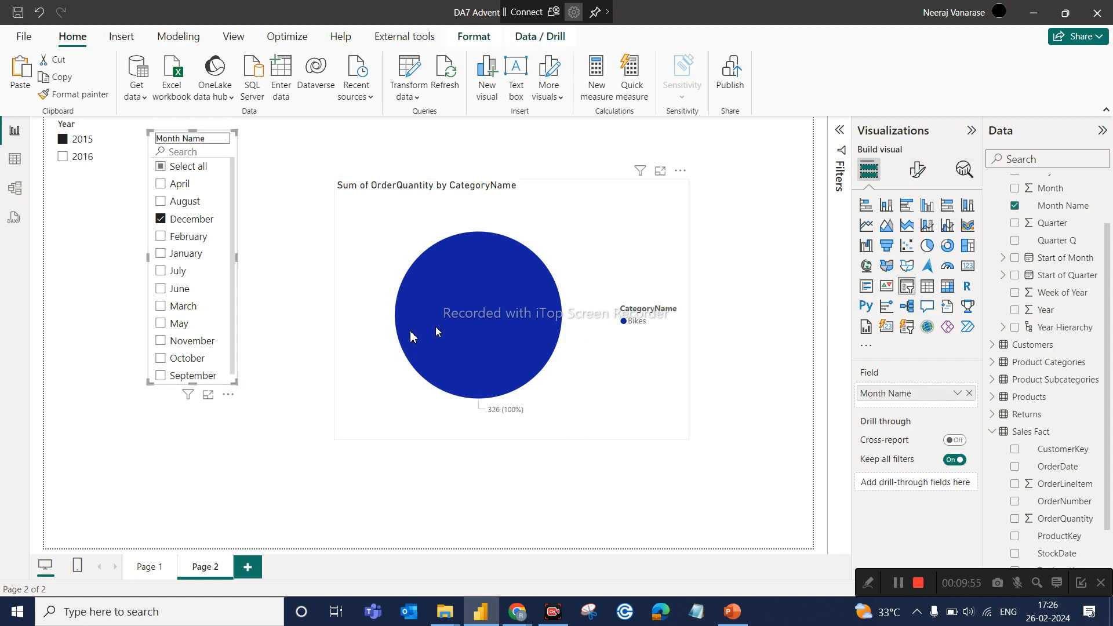
pyautogui.press('Delete')
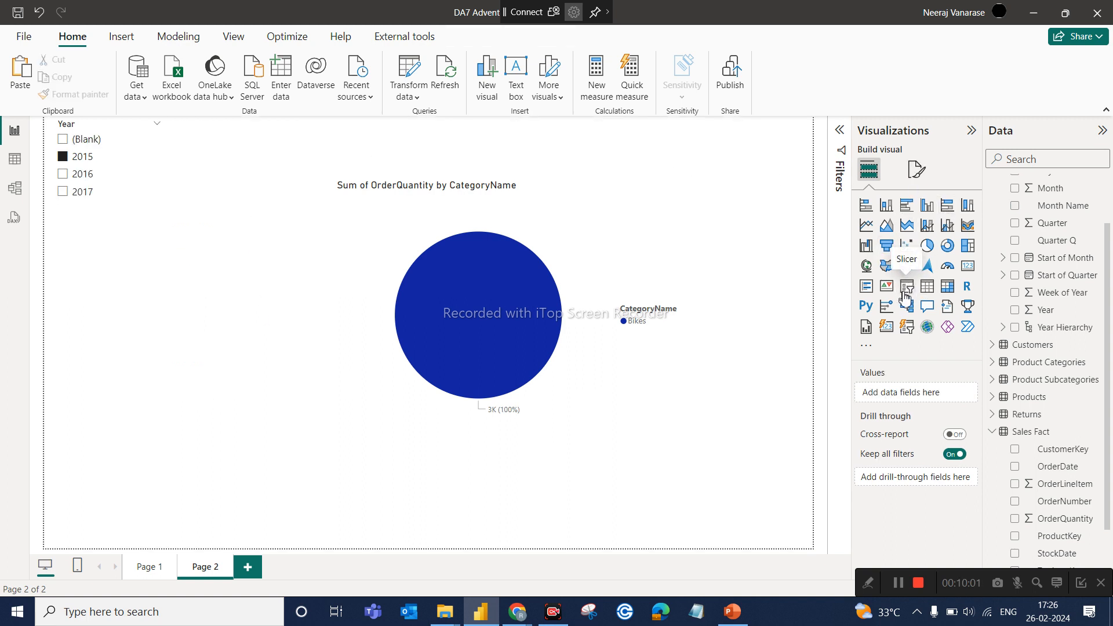
# Step: Add a slicer on the CalendarDim Date field and place it below the Year slicer
pyautogui.click(906, 286)
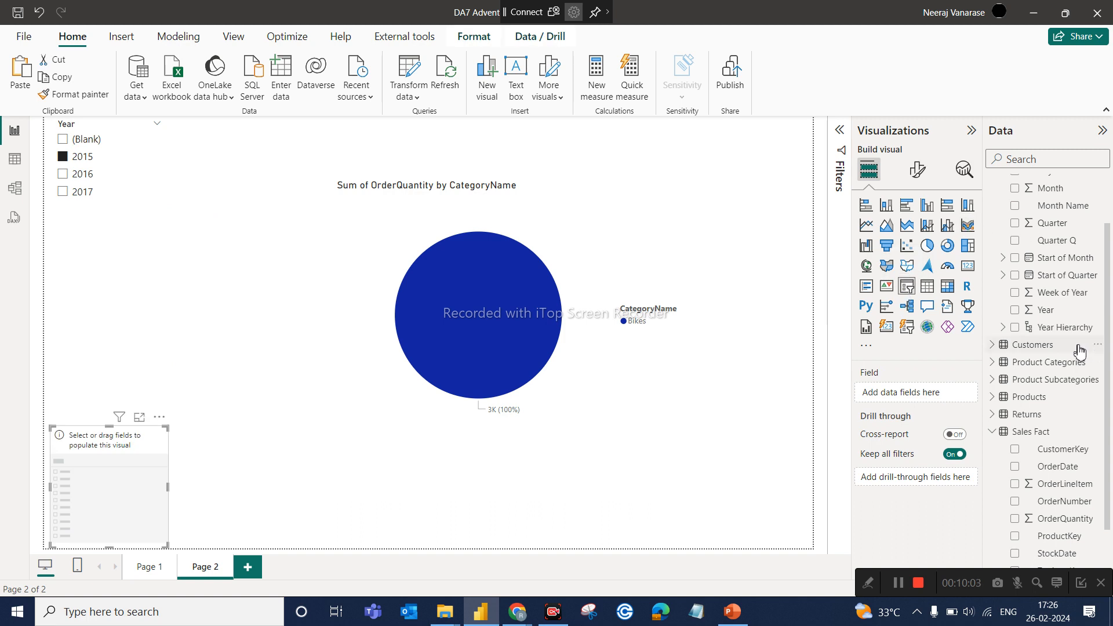
pyautogui.scroll(2, 1077, 348)
pyautogui.moveTo(1043, 201); pyautogui.dragTo(910, 388)
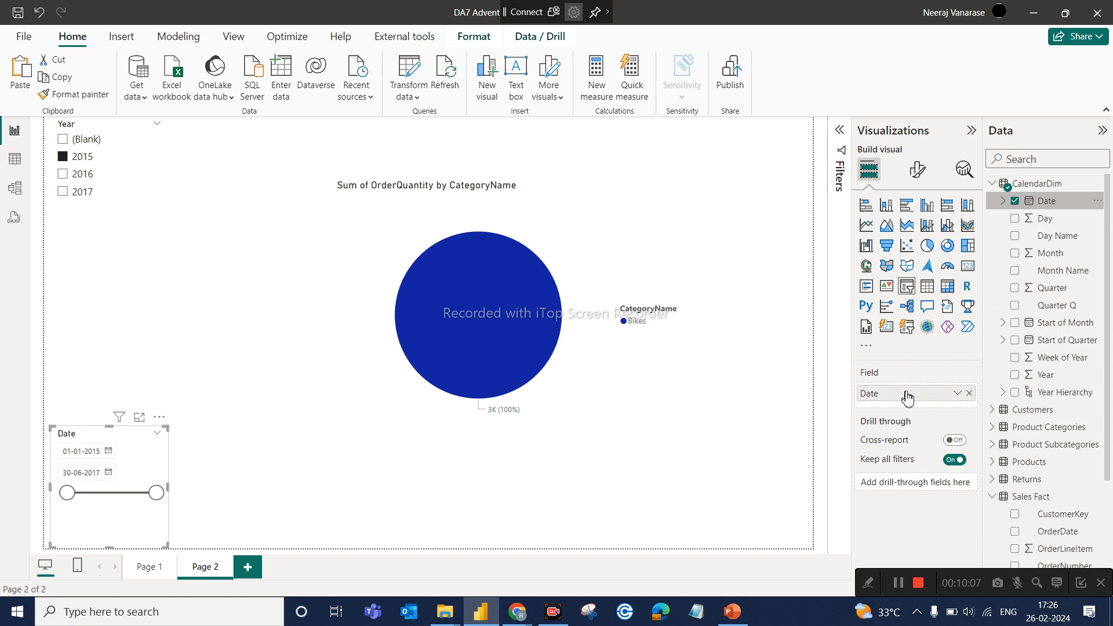
pyautogui.moveTo(100, 541); pyautogui.dragTo(115, 393)
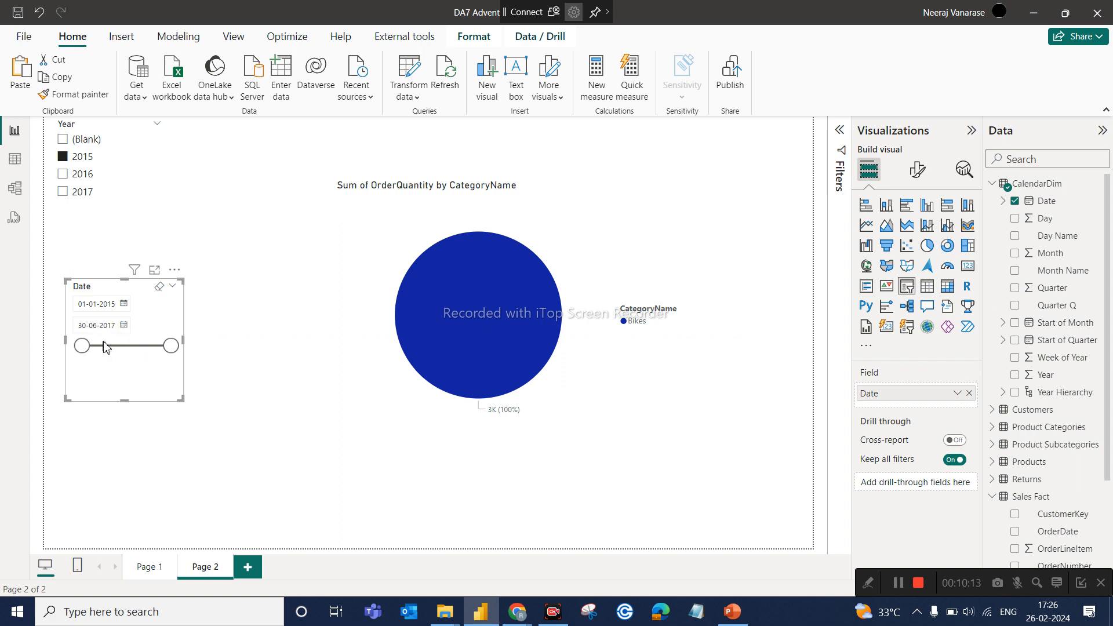
# Step: Set the Date slicer's style to Before
pyautogui.click(918, 171)
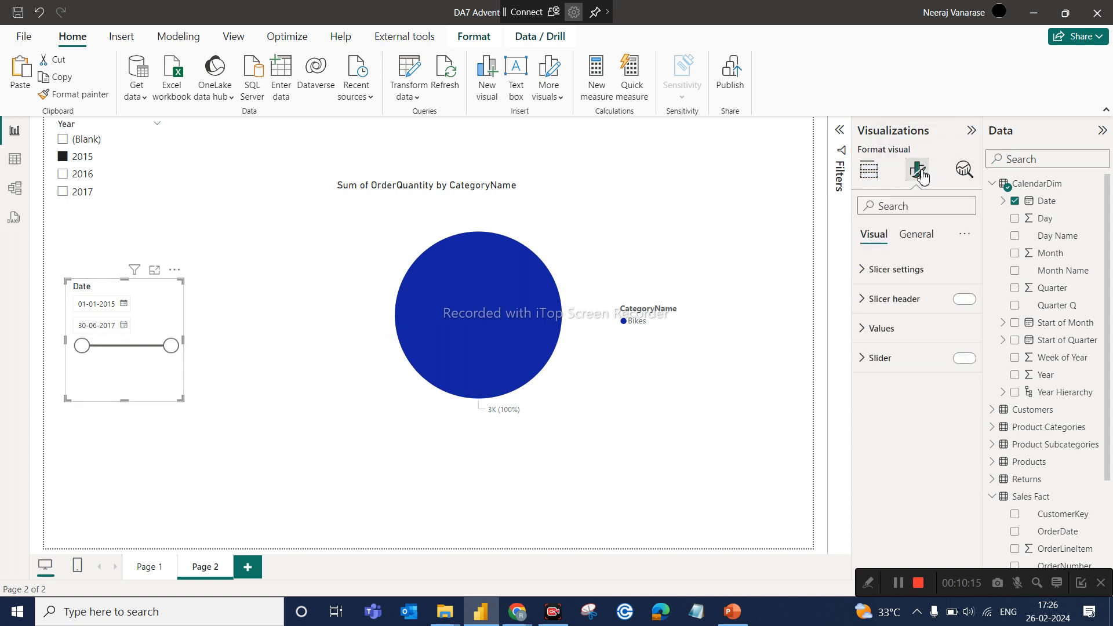
pyautogui.click(896, 274)
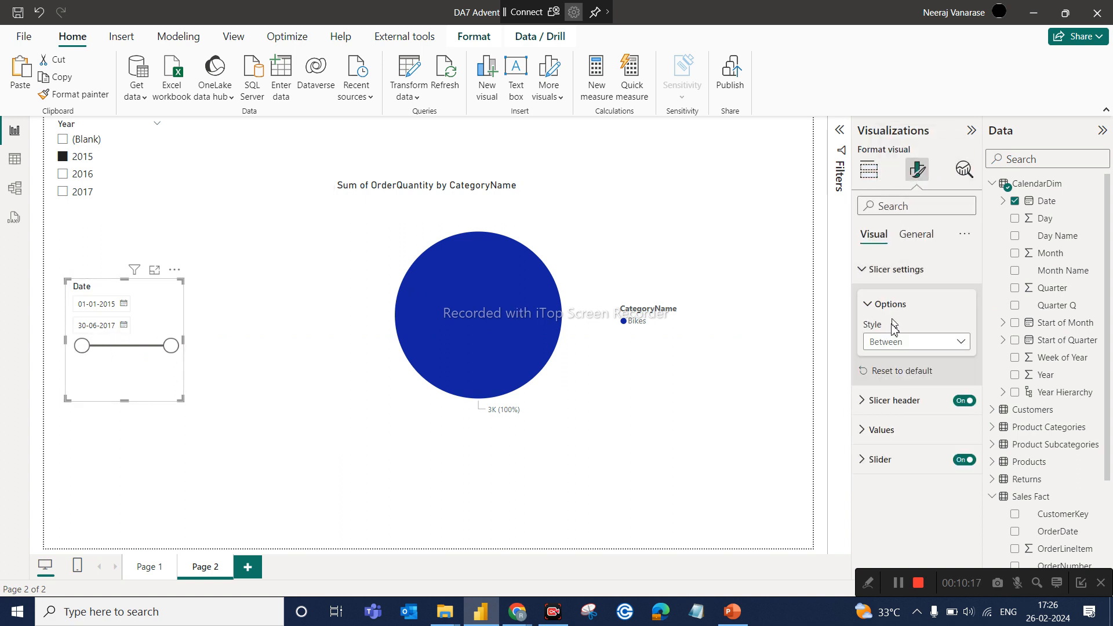
pyautogui.click(889, 343)
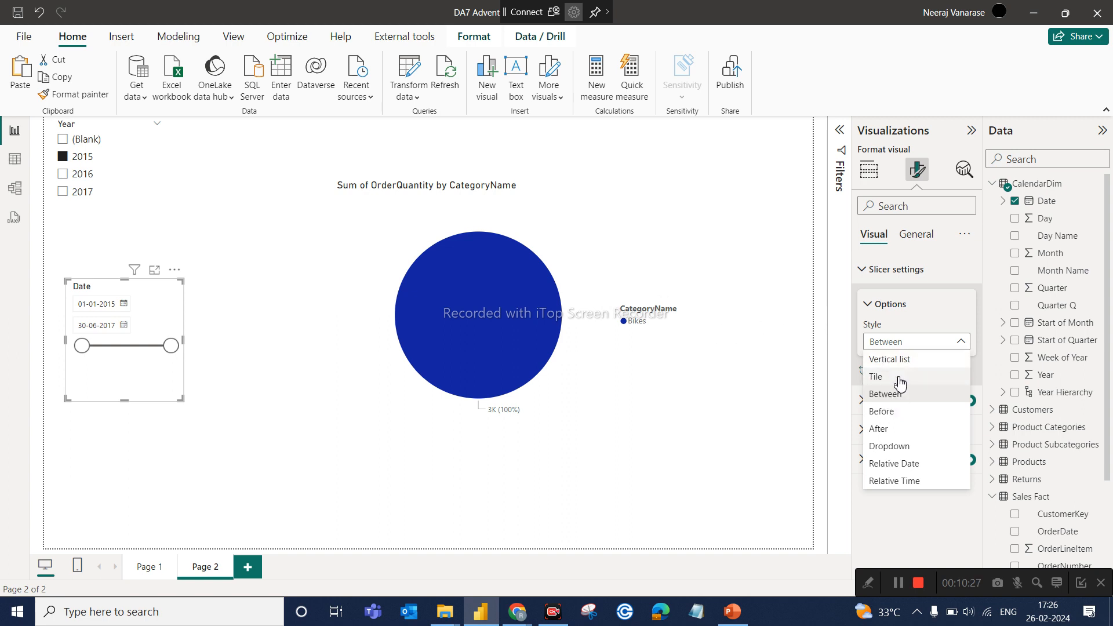
pyautogui.click(888, 415)
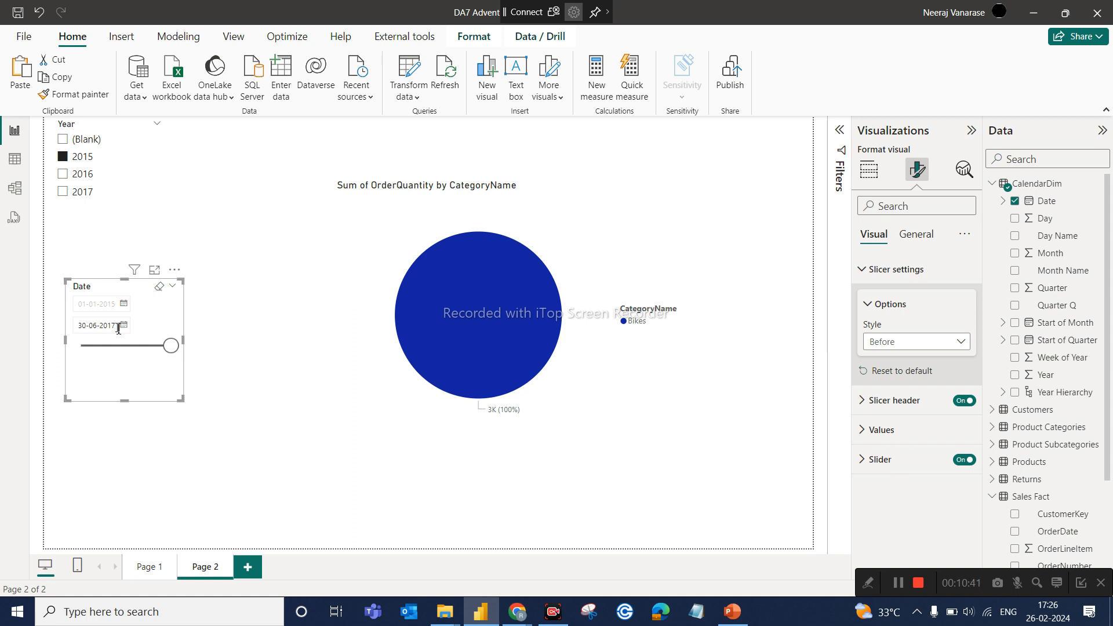
# Step: Switch the Date slicer's style to After and move its start date to 17-09-2015
pyautogui.click(876, 348)
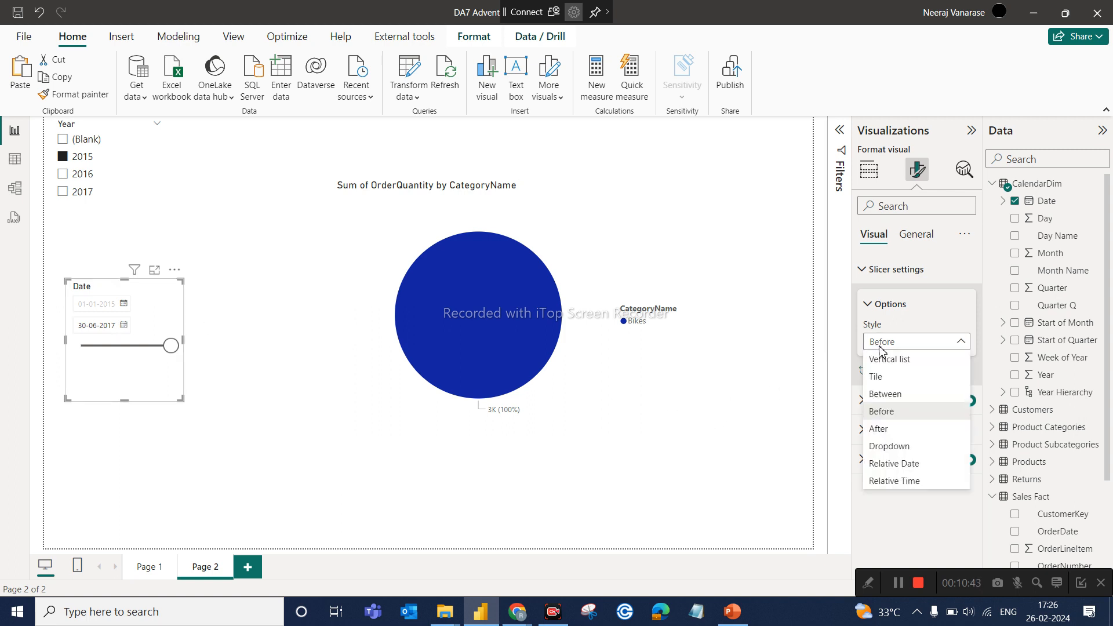
pyautogui.click(882, 430)
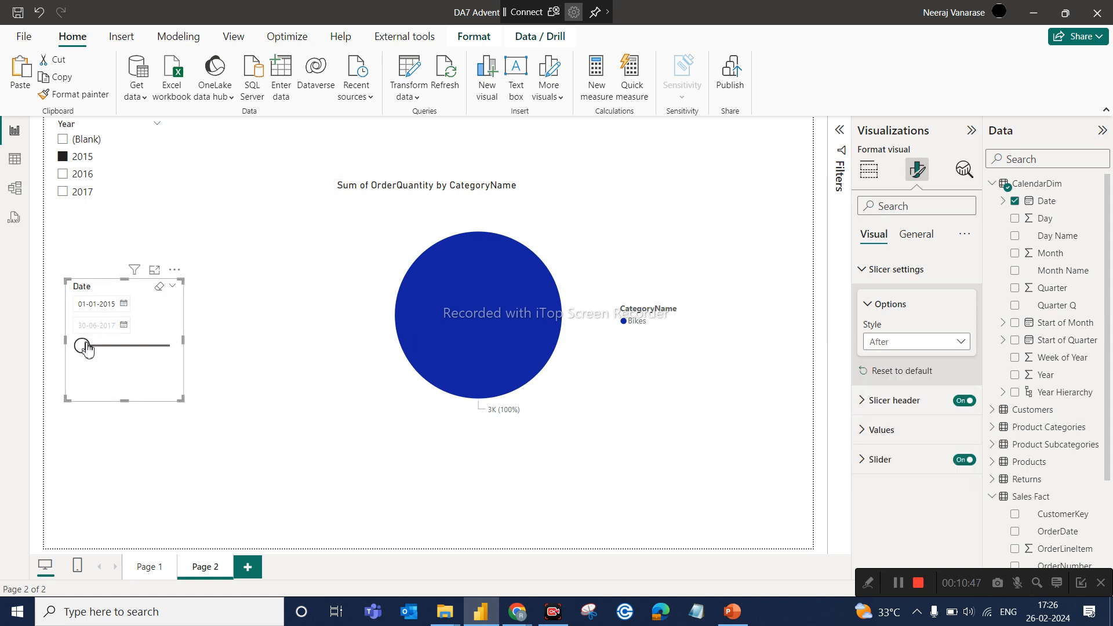
pyautogui.moveTo(82, 346); pyautogui.dragTo(108, 346)
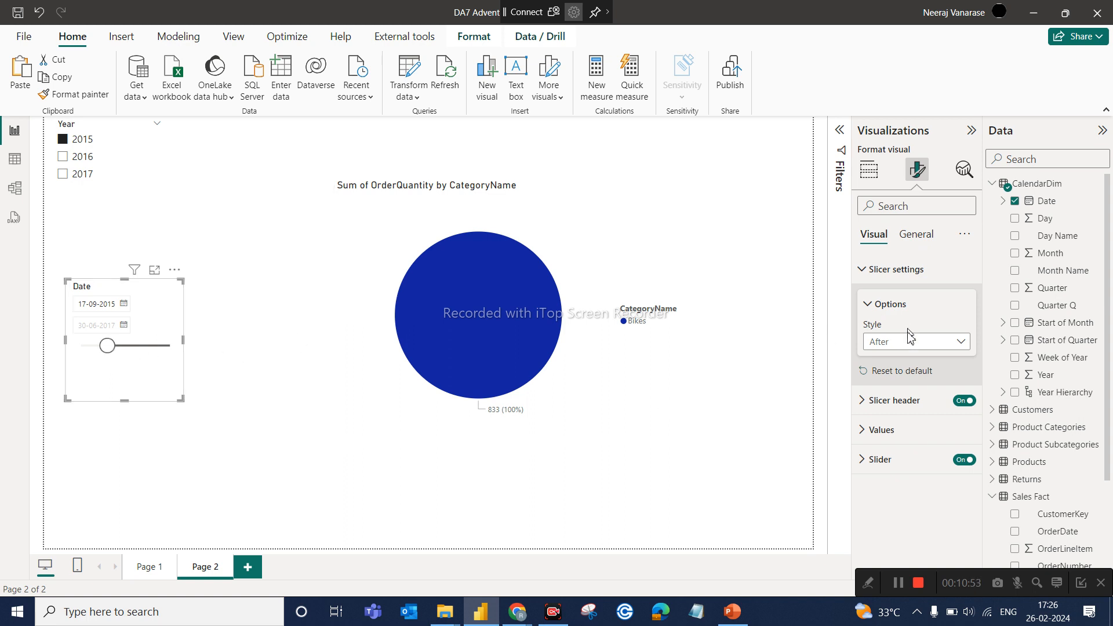
# Step: Switch the Date slicer's style to Relative Date and set its period to Last 1 Months
pyautogui.click(900, 344)
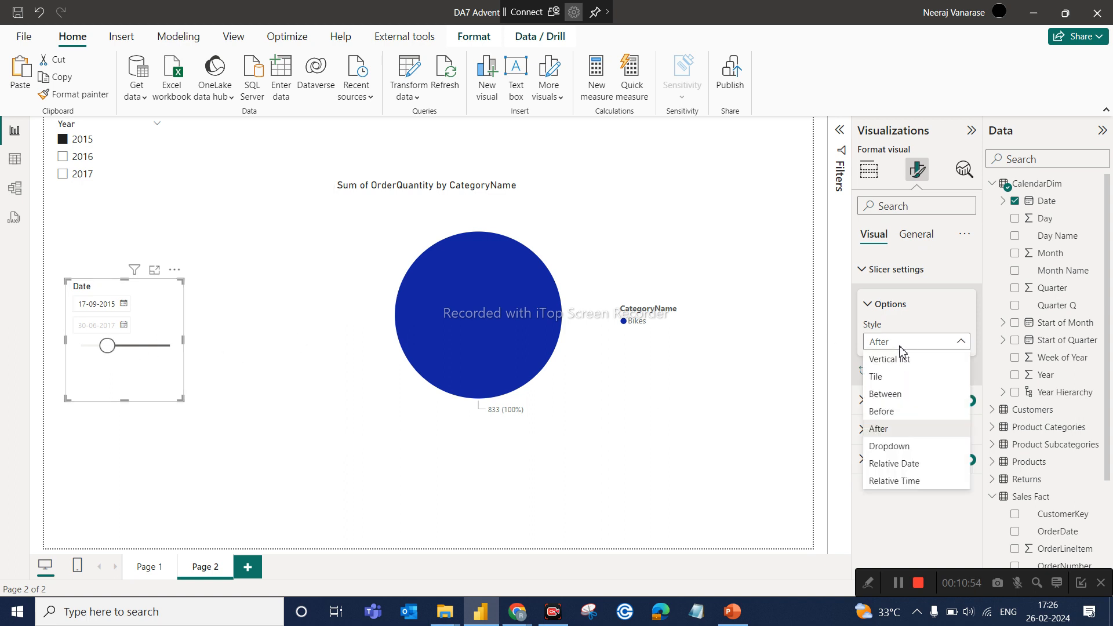
pyautogui.click(882, 463)
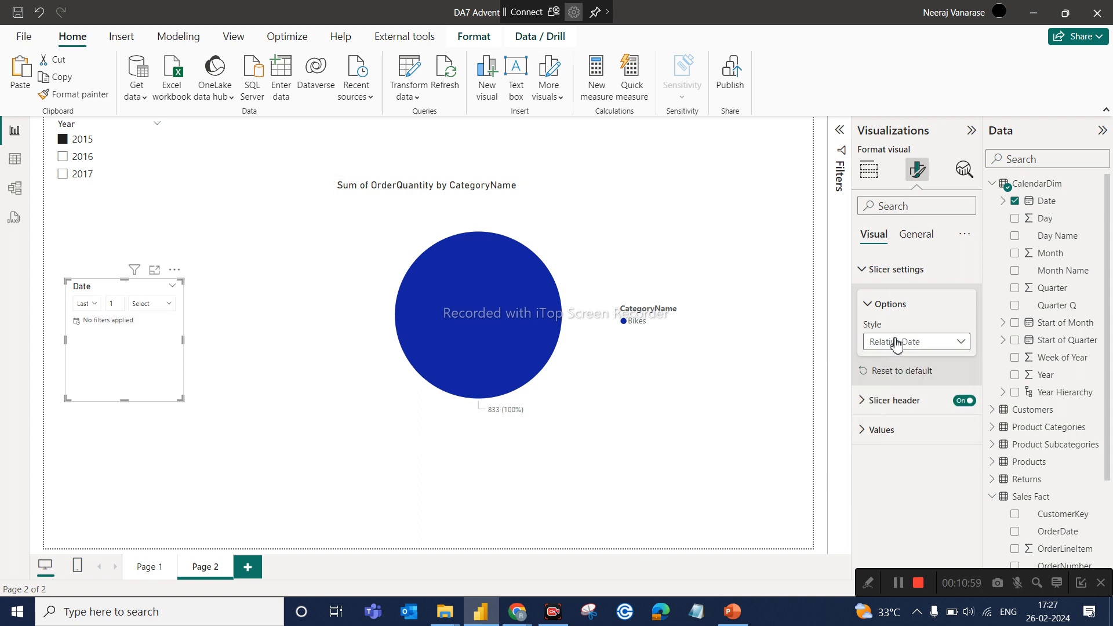
pyautogui.click(152, 304)
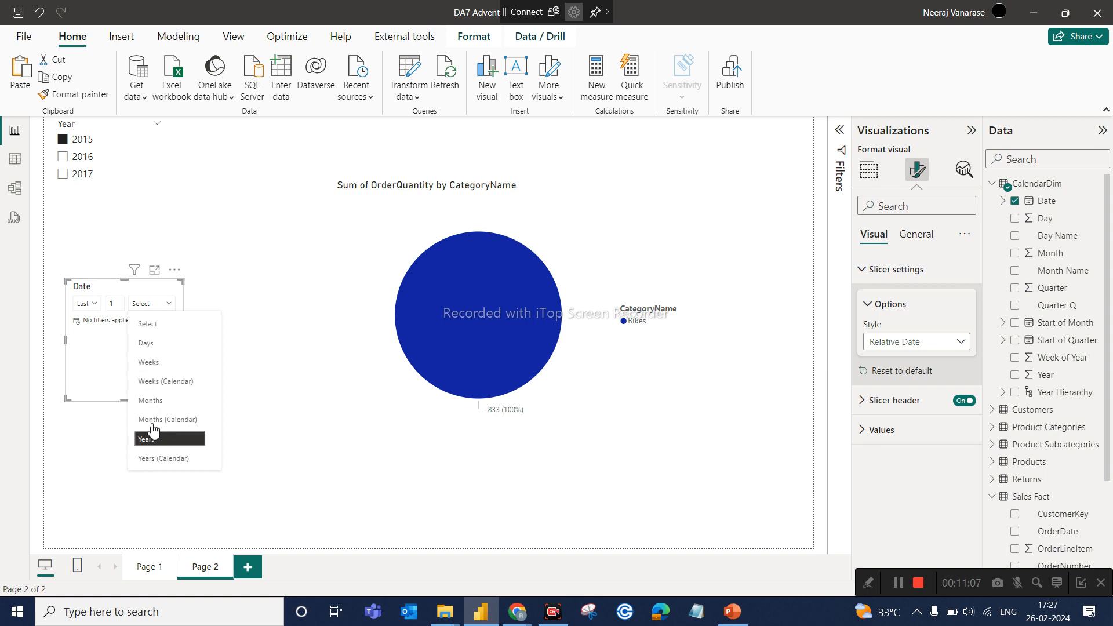
pyautogui.click(153, 400)
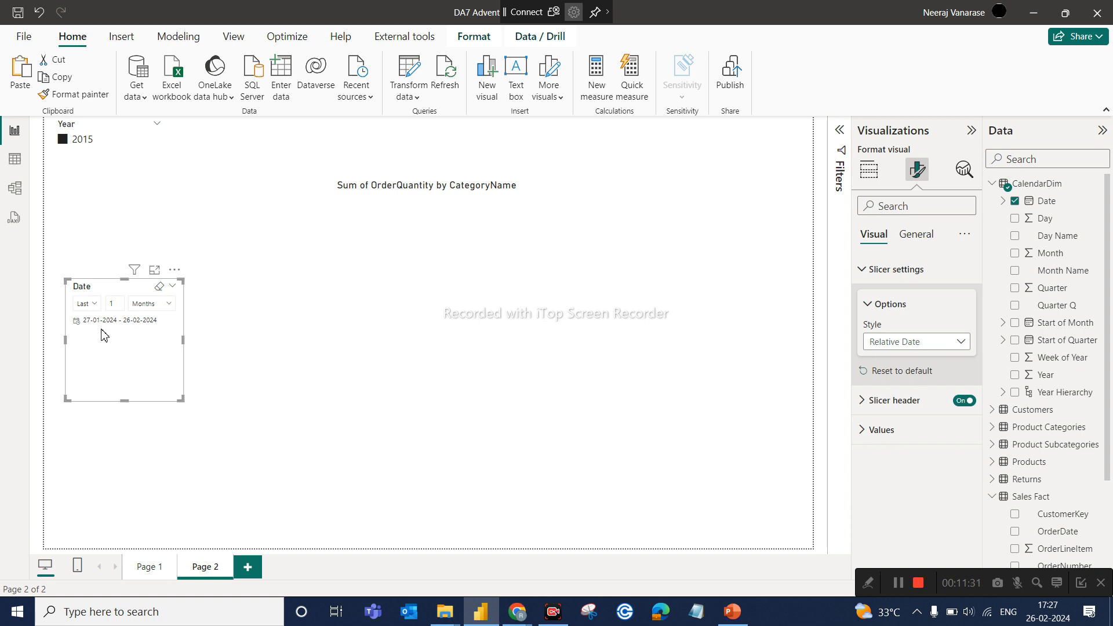
# Step: Change the Date slicer's relative period to This Month and switch it to This Day
pyautogui.click(87, 304)
pyautogui.click(92, 371)
pyautogui.click(149, 309)
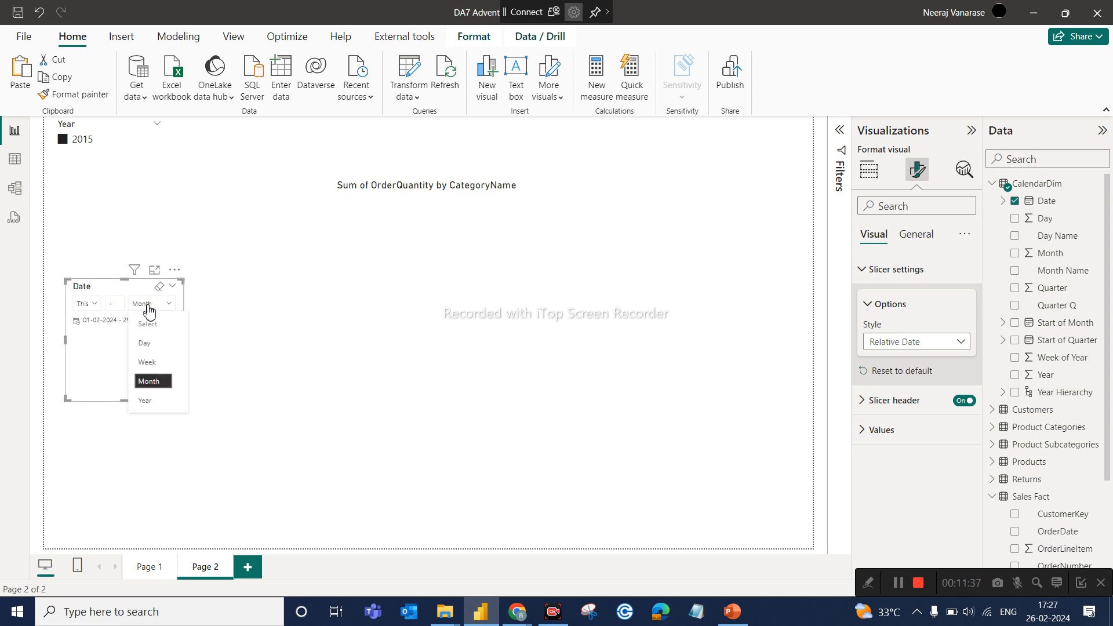
pyautogui.click(151, 382)
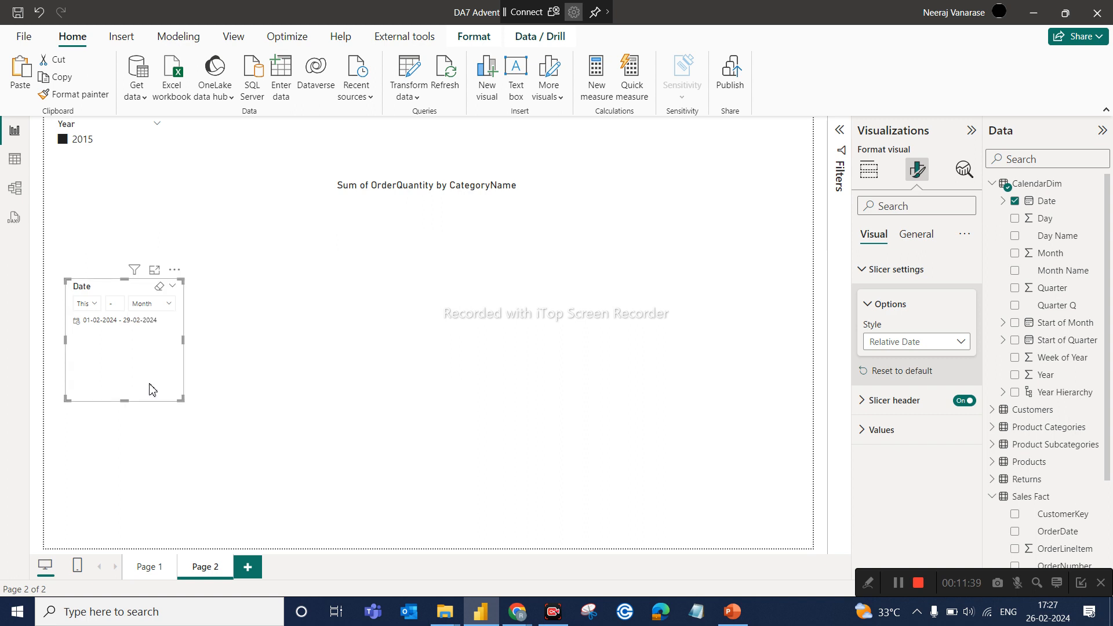
pyautogui.click(150, 307)
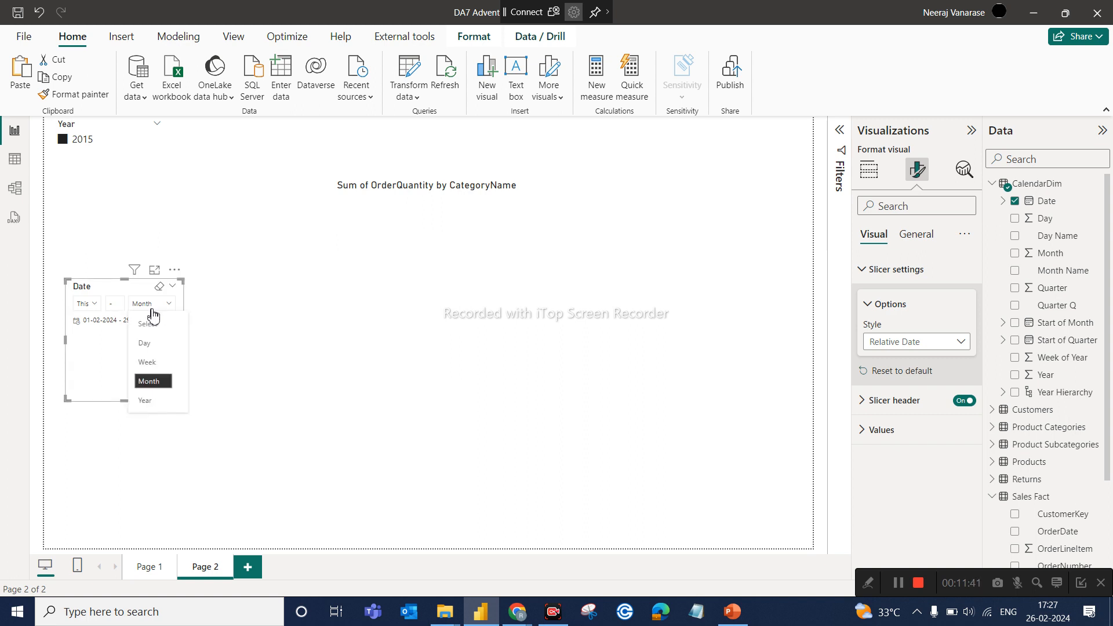
pyautogui.click(159, 350)
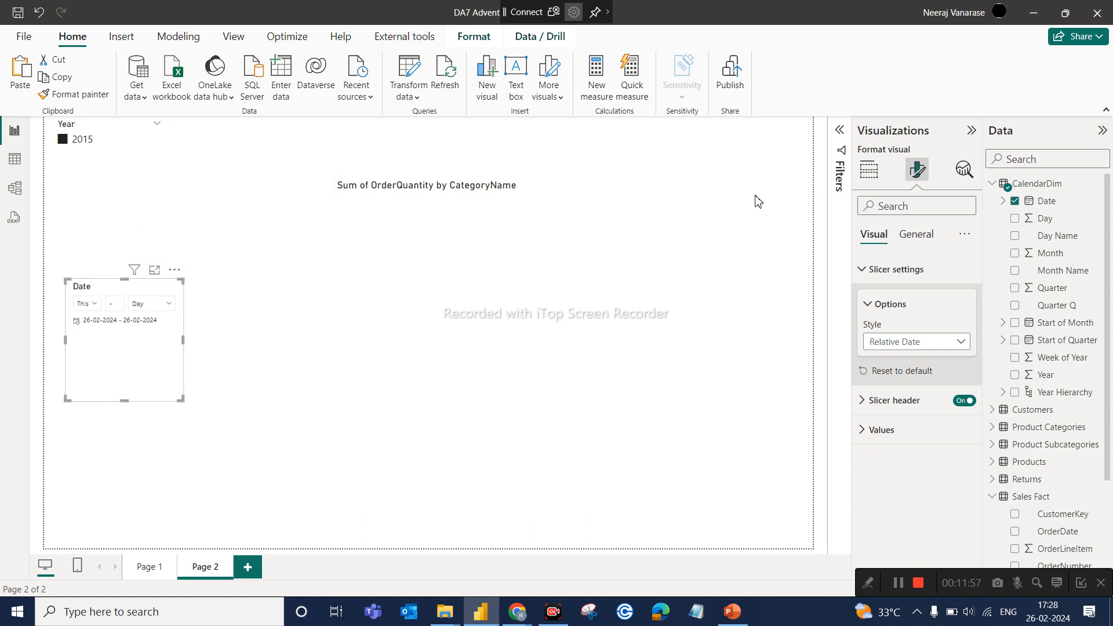
# Step: With the filters pane expanded, clear 2015 in the Year slicer and remove the Date slicer from the page
pyautogui.click(839, 130)
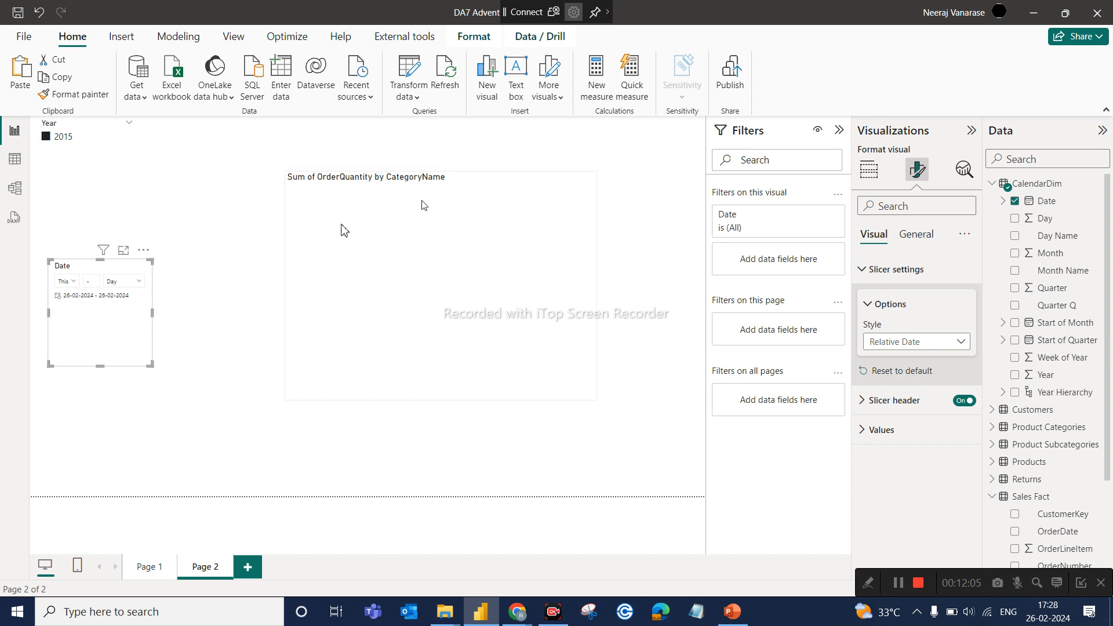
pyautogui.click(69, 139)
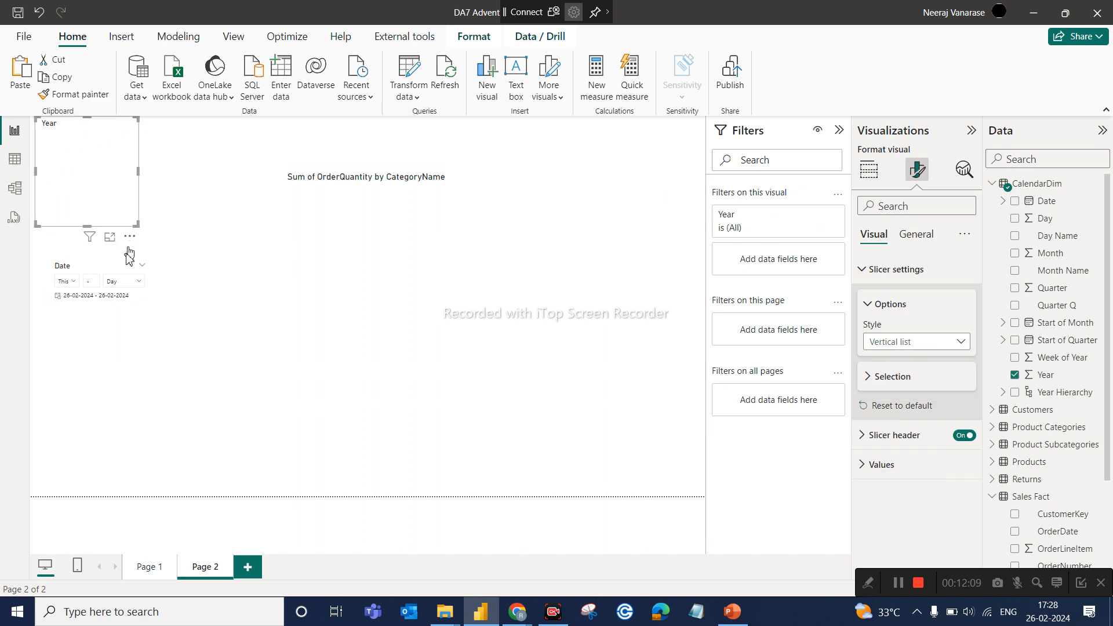
pyautogui.click(121, 271)
pyautogui.click(143, 250)
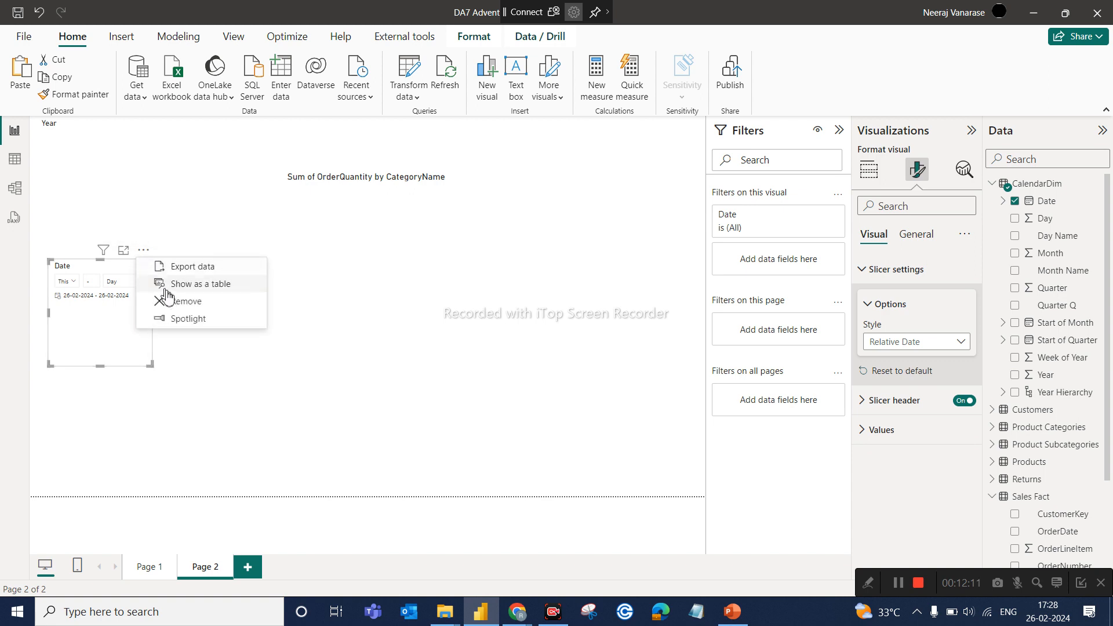
pyautogui.click(177, 302)
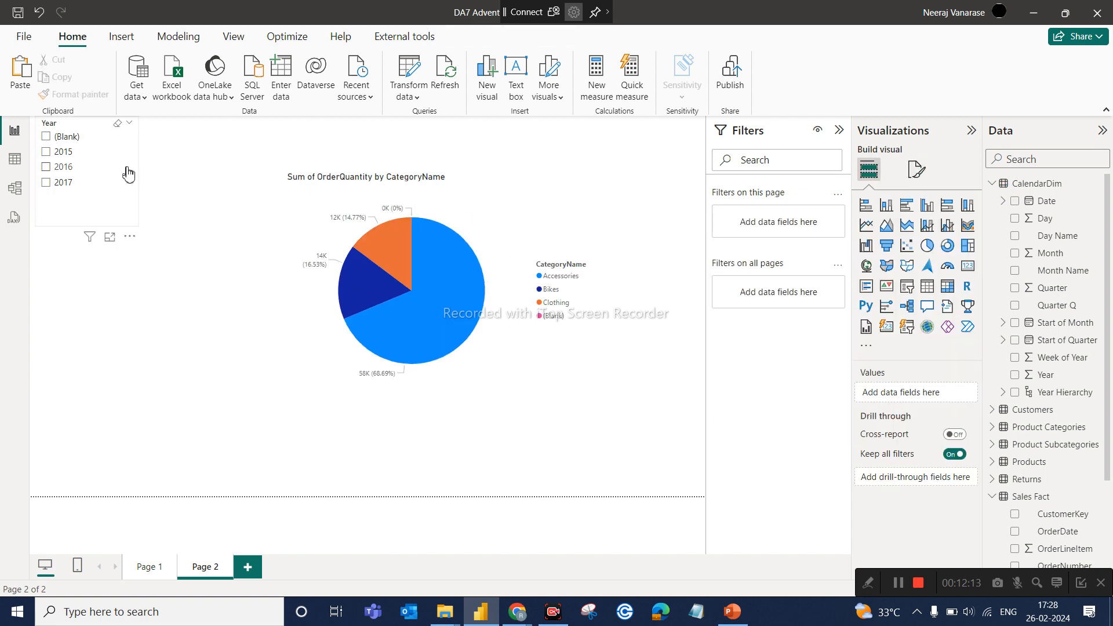
# Step: Filter the pie chart to 2015 with the Year slicer and clear that selection again
pyautogui.click(68, 152)
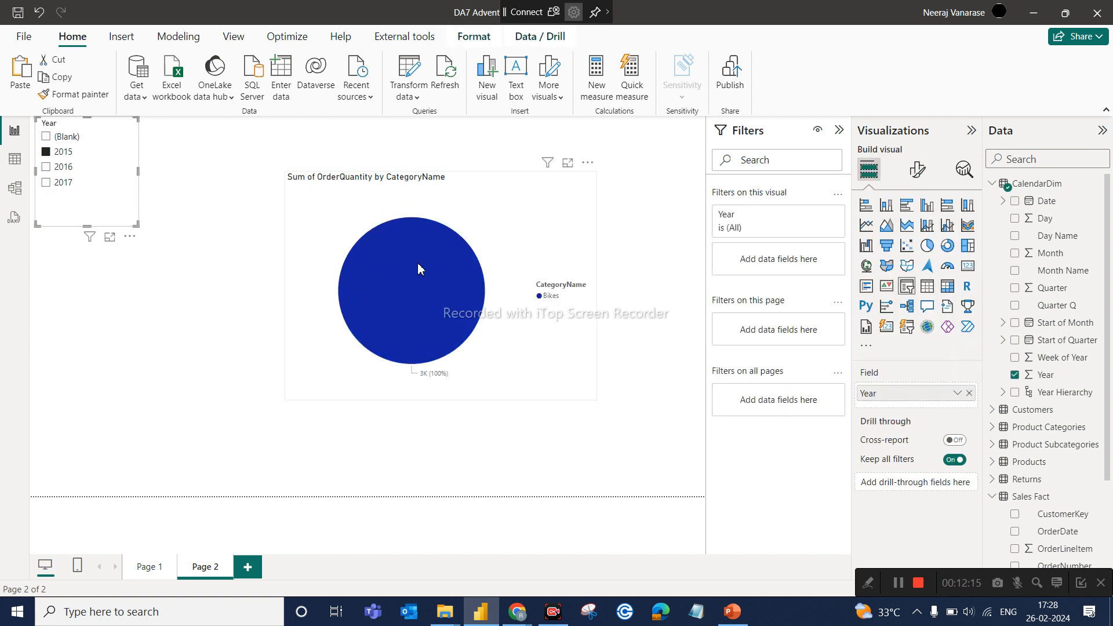
pyautogui.click(67, 152)
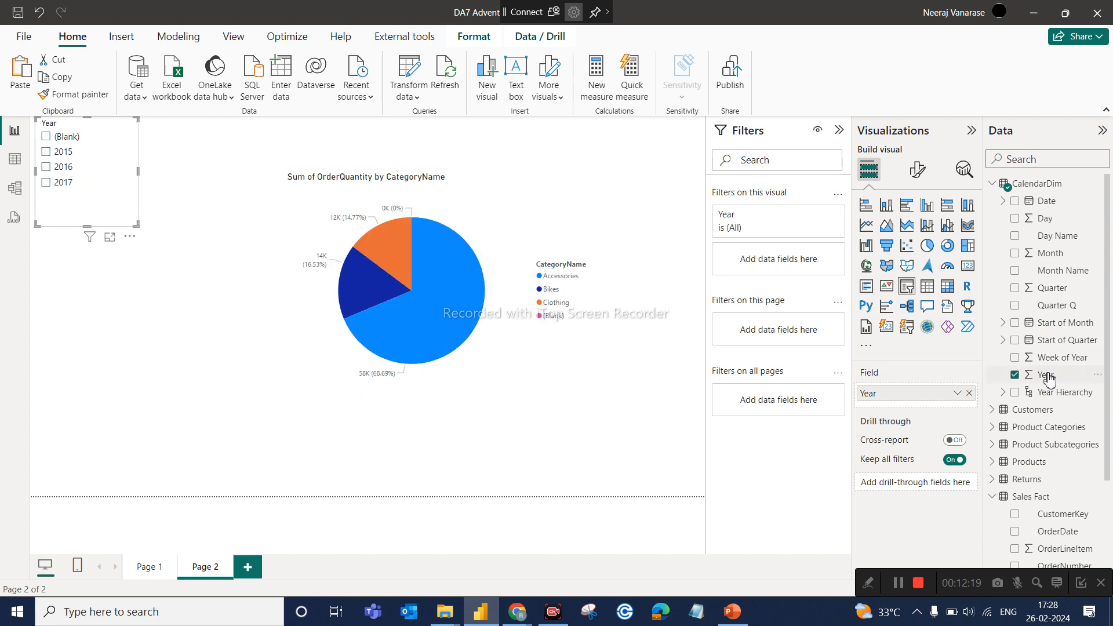
# Step: Add Year as a visual-level filter on the pie chart, look at the Sum of OrderQuantity filter options, and remove the Year filter
pyautogui.moveTo(1049, 378); pyautogui.dragTo(735, 261)
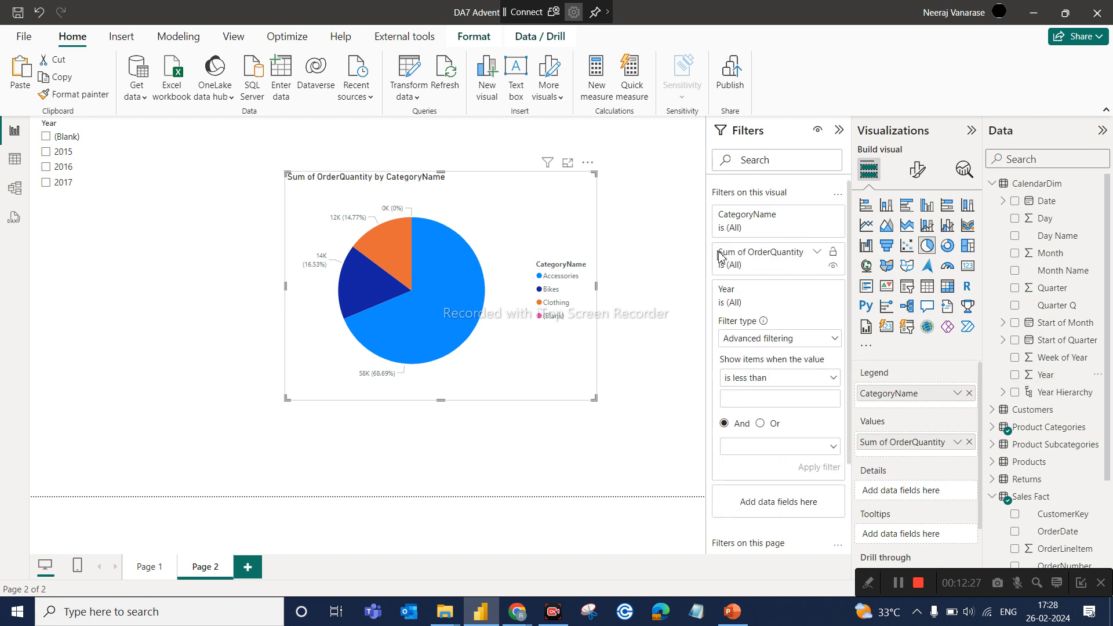
pyautogui.click(817, 255)
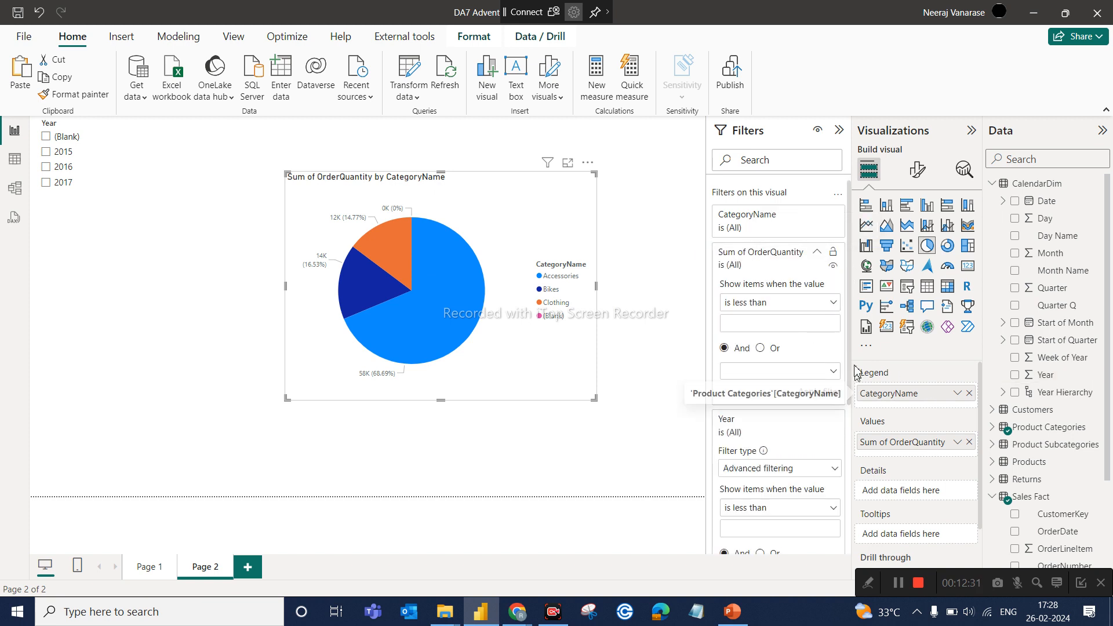
pyautogui.click(814, 420)
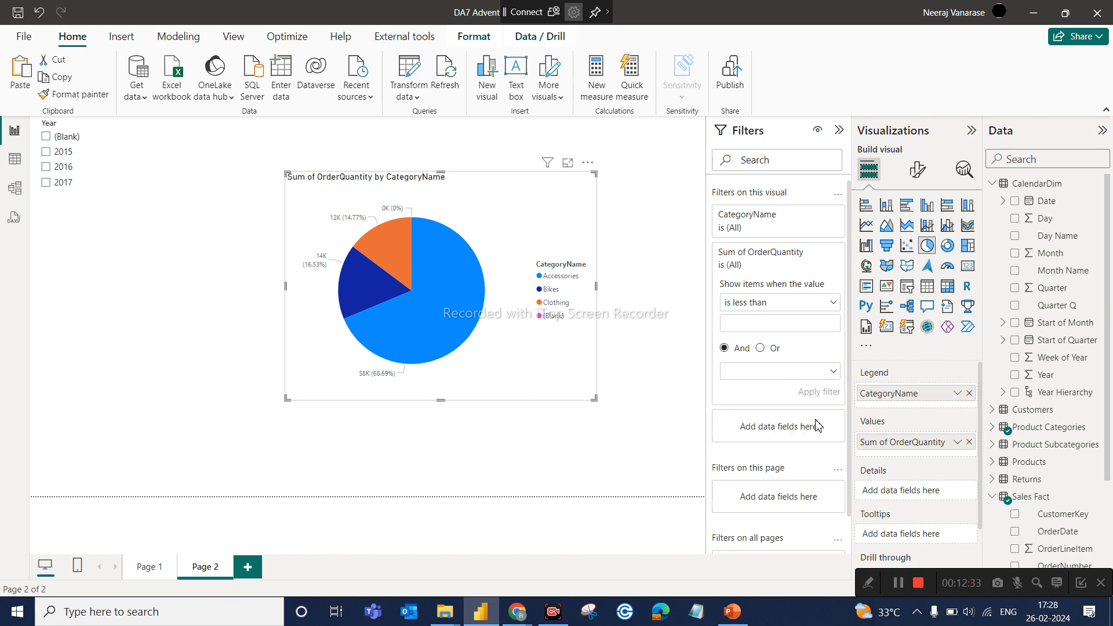
pyautogui.click(816, 255)
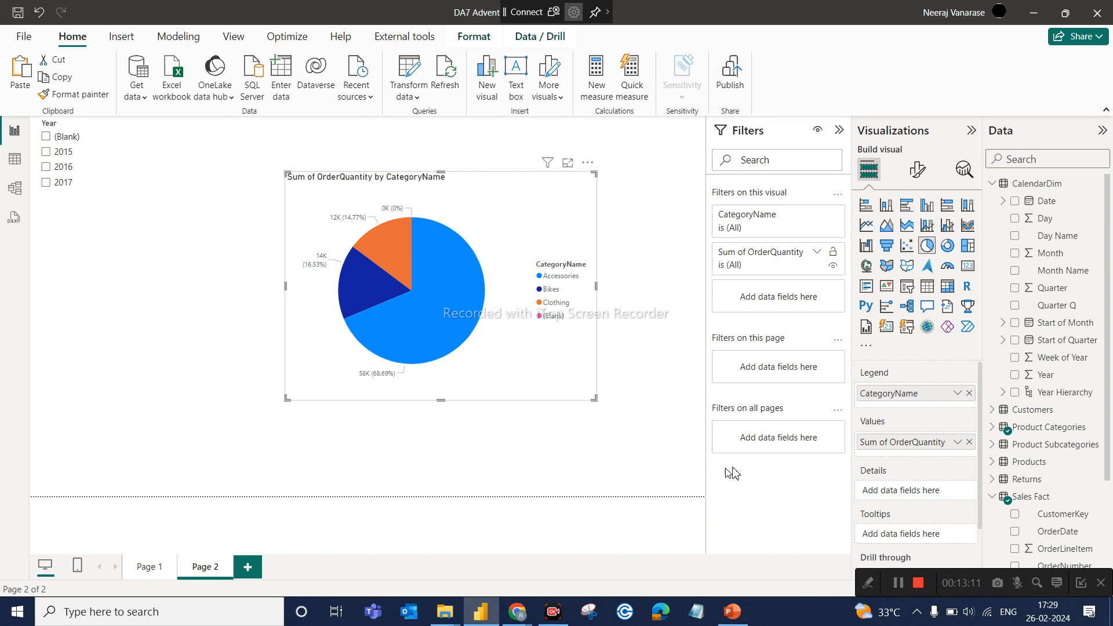
# Step: Collapse and reopen the filters pane, and compare the visual-level filters of the Year slicer and the pie chart
pyautogui.click(839, 131)
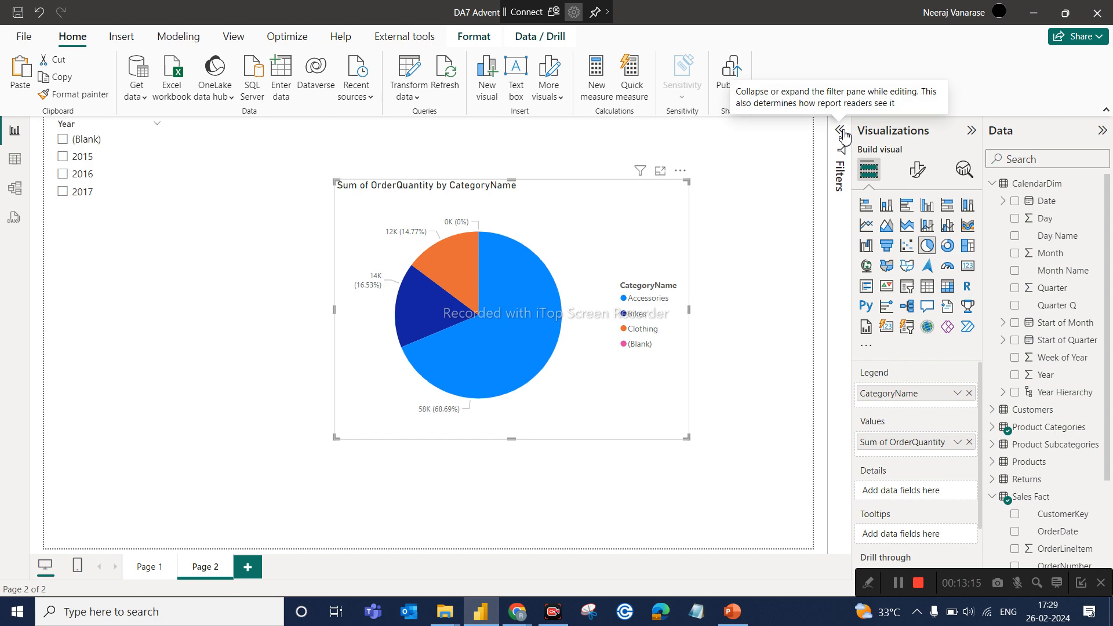
pyautogui.click(841, 132)
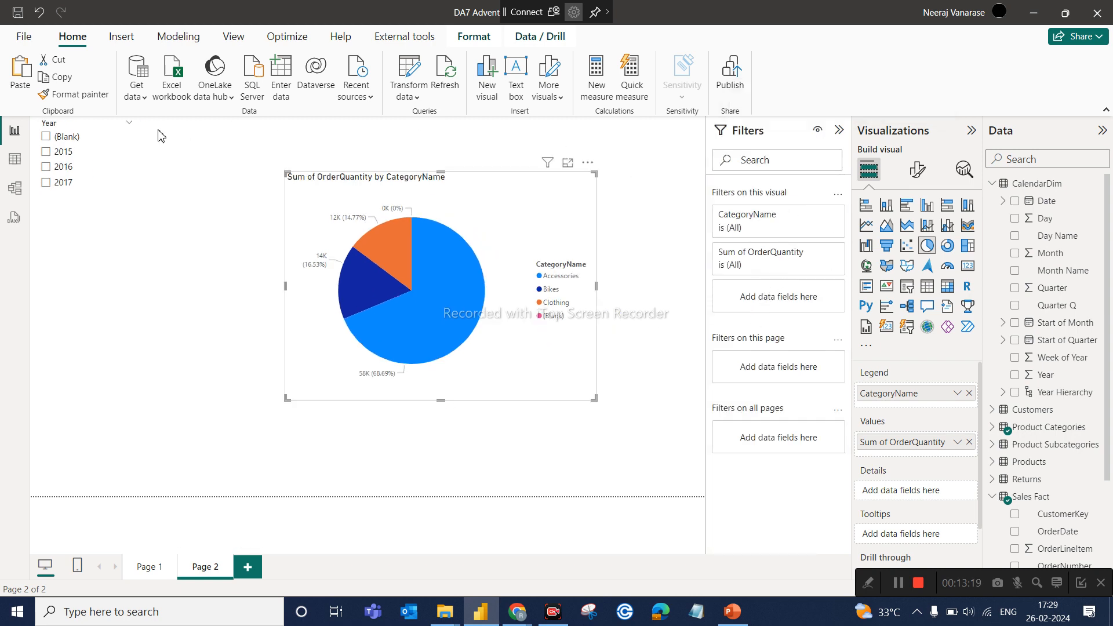
pyautogui.click(110, 217)
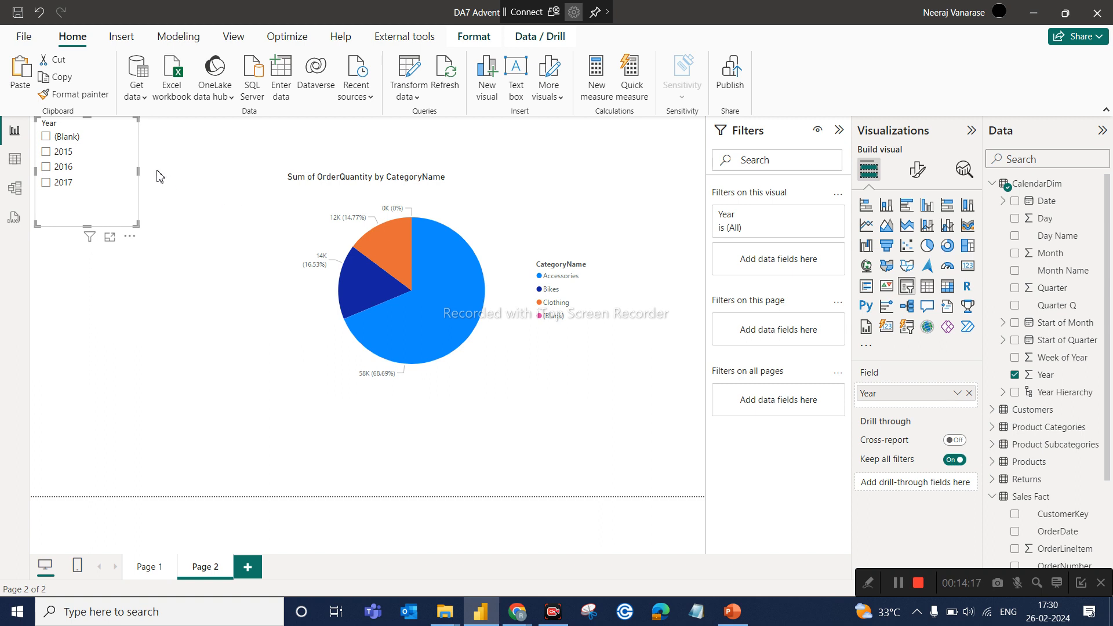
pyautogui.click(354, 191)
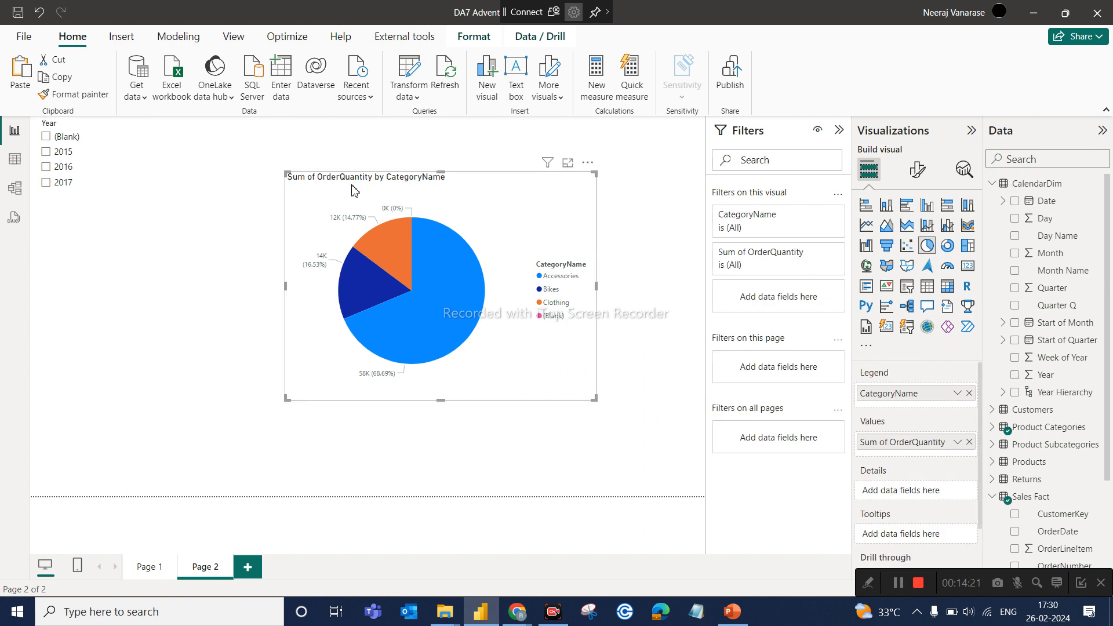
# Step: Select the Year slicer, then switch to the PowerPoint presentation and look at its Slicer and Table Visual slides
pyautogui.click(93, 190)
pyautogui.click(93, 190)
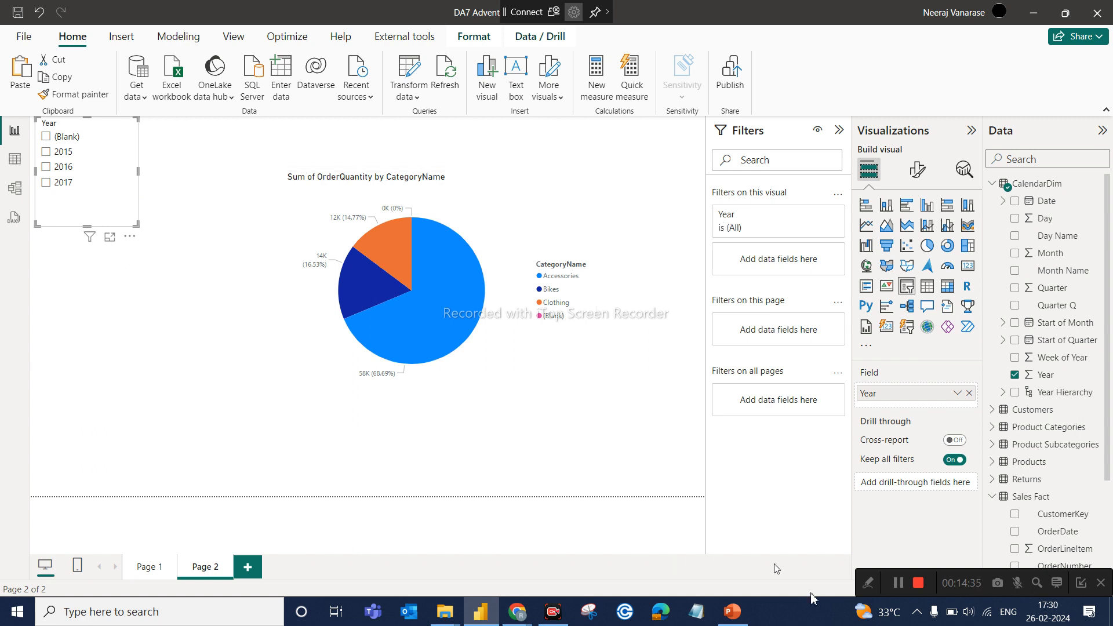
pyautogui.click(732, 612)
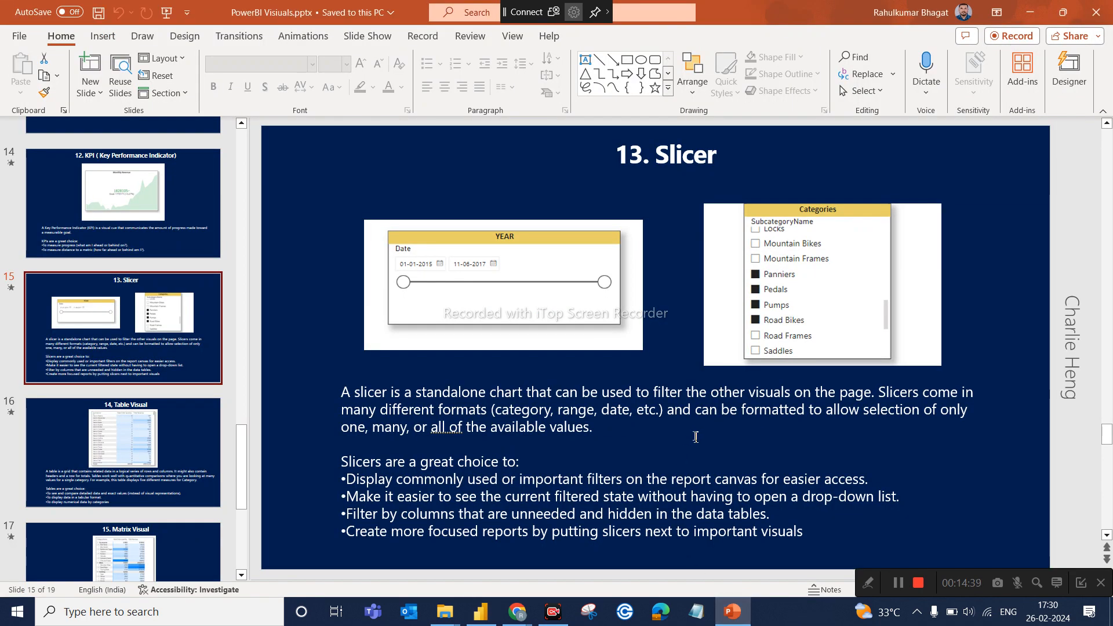
pyautogui.moveTo(732, 612)
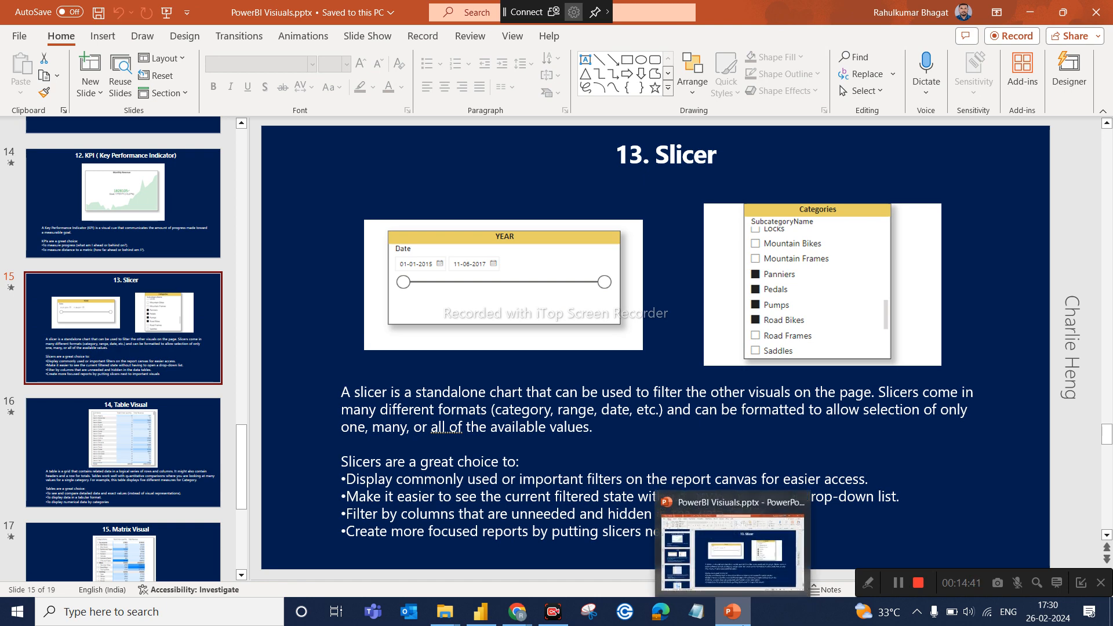
pyautogui.click(190, 448)
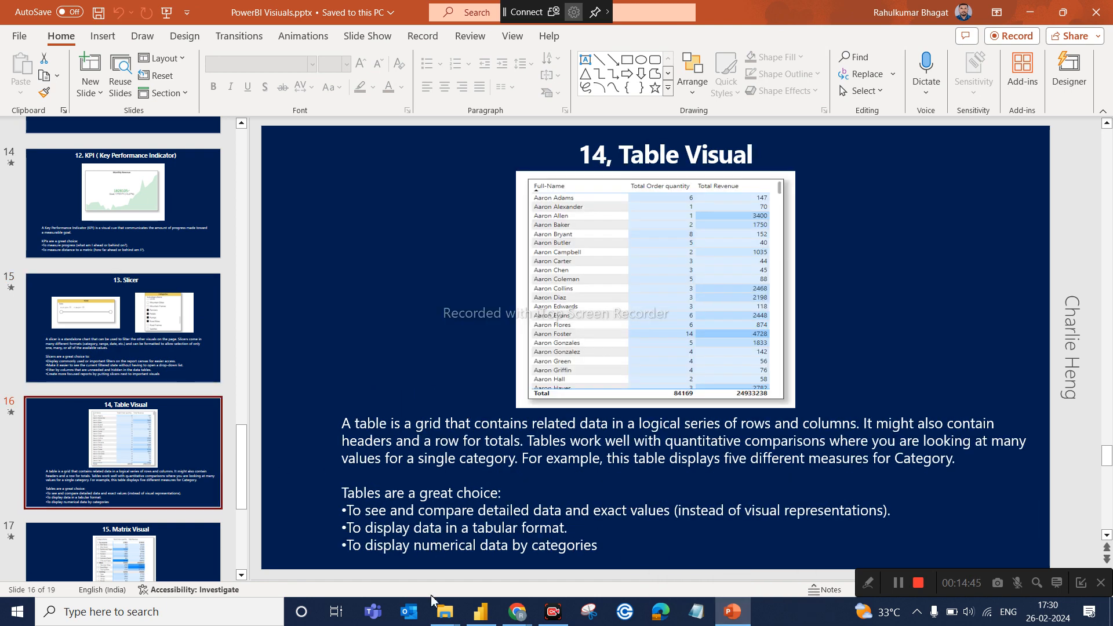
# Step: Return to Power BI, add a new report page and insert an empty table visual on it
pyautogui.click(483, 619)
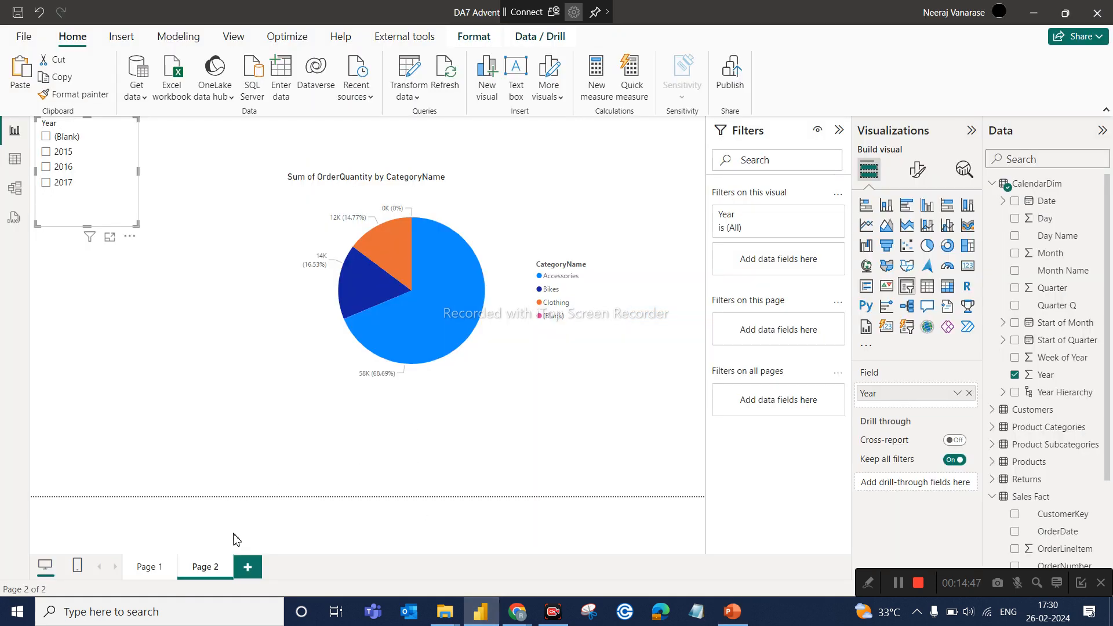
pyautogui.click(247, 567)
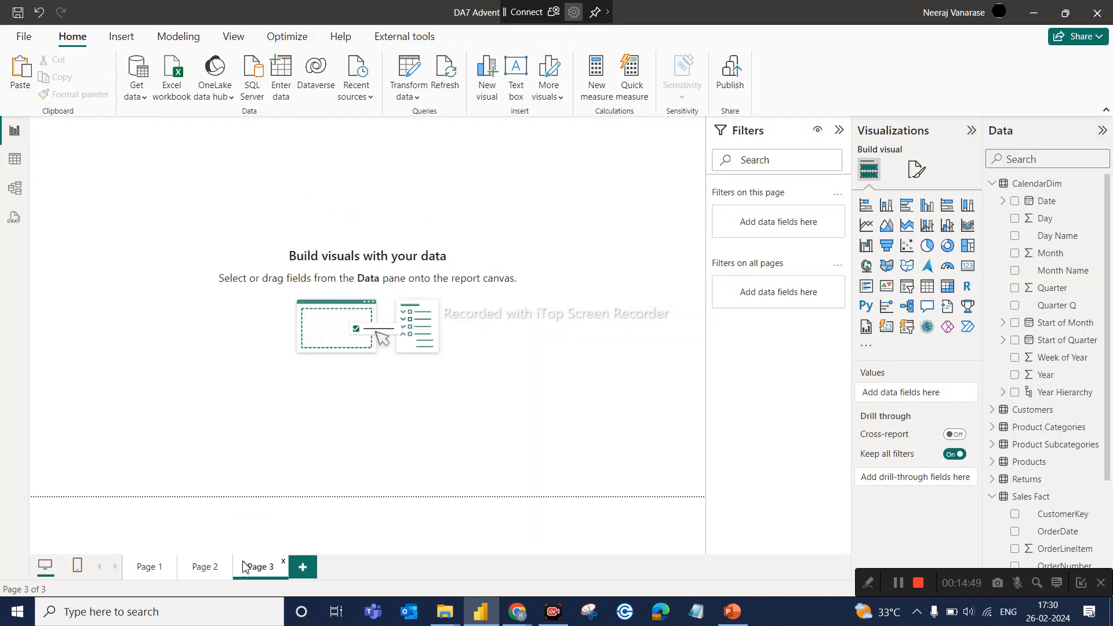
pyautogui.click(927, 286)
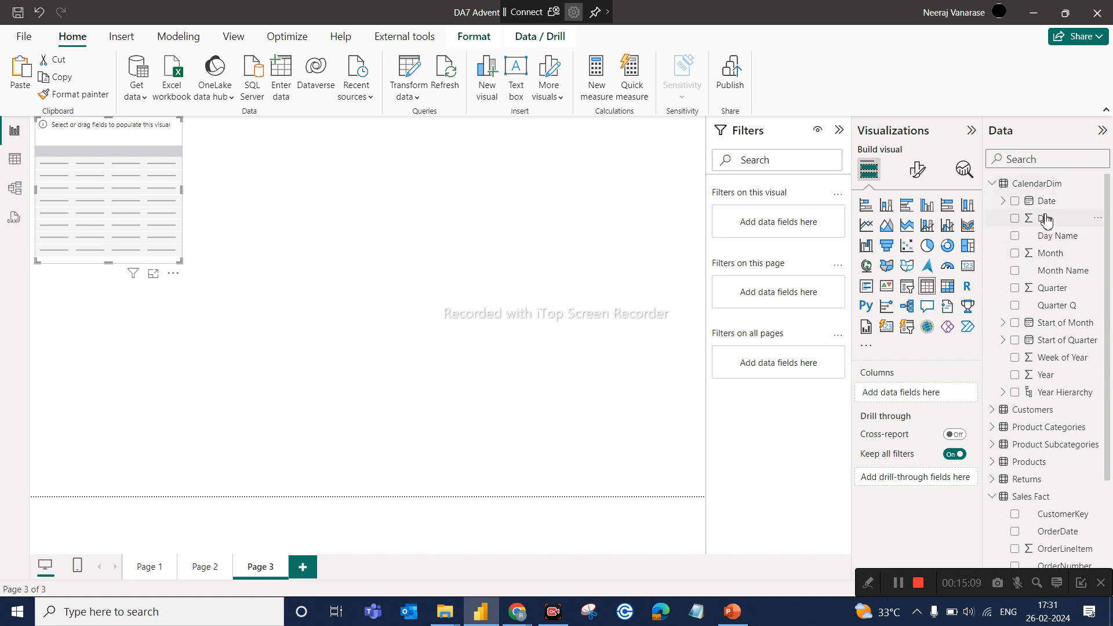
# Step: Add Day, Day Name and Month from CalendarDim as table columns, with Day and Month not summarized
pyautogui.moveTo(1046, 220); pyautogui.dragTo(939, 390)
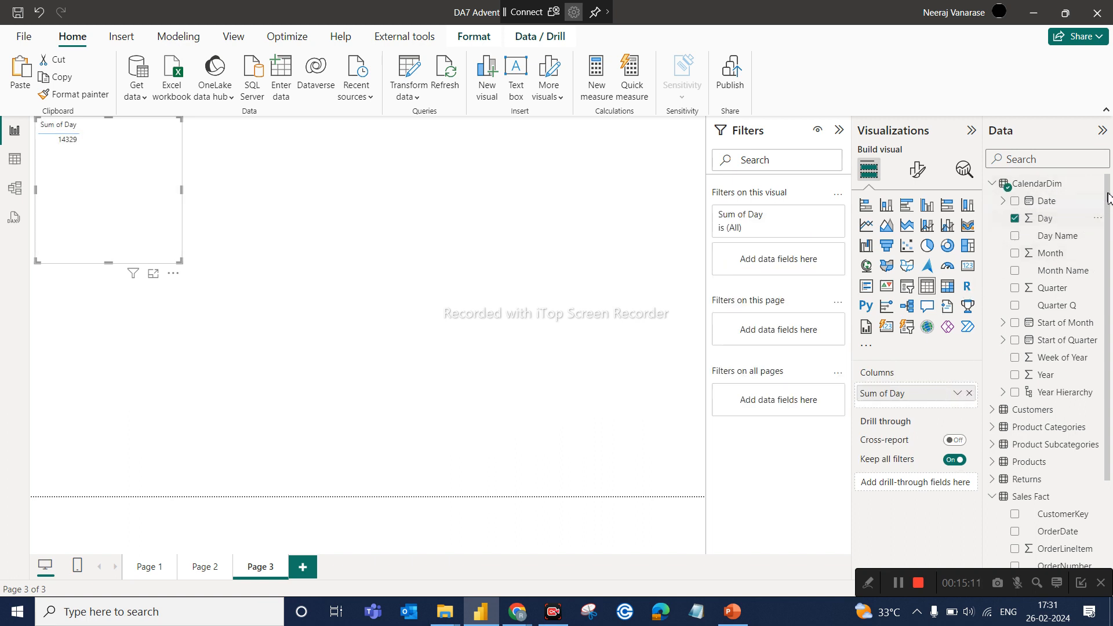
pyautogui.click(958, 394)
pyautogui.click(1003, 197)
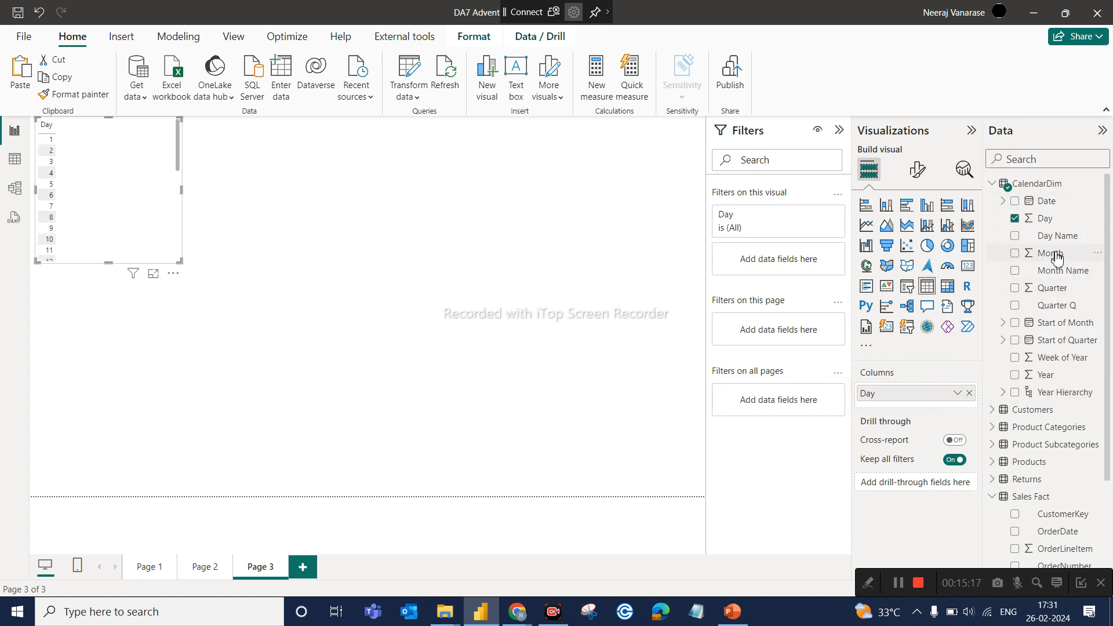
pyautogui.moveTo(1058, 239); pyautogui.dragTo(962, 411)
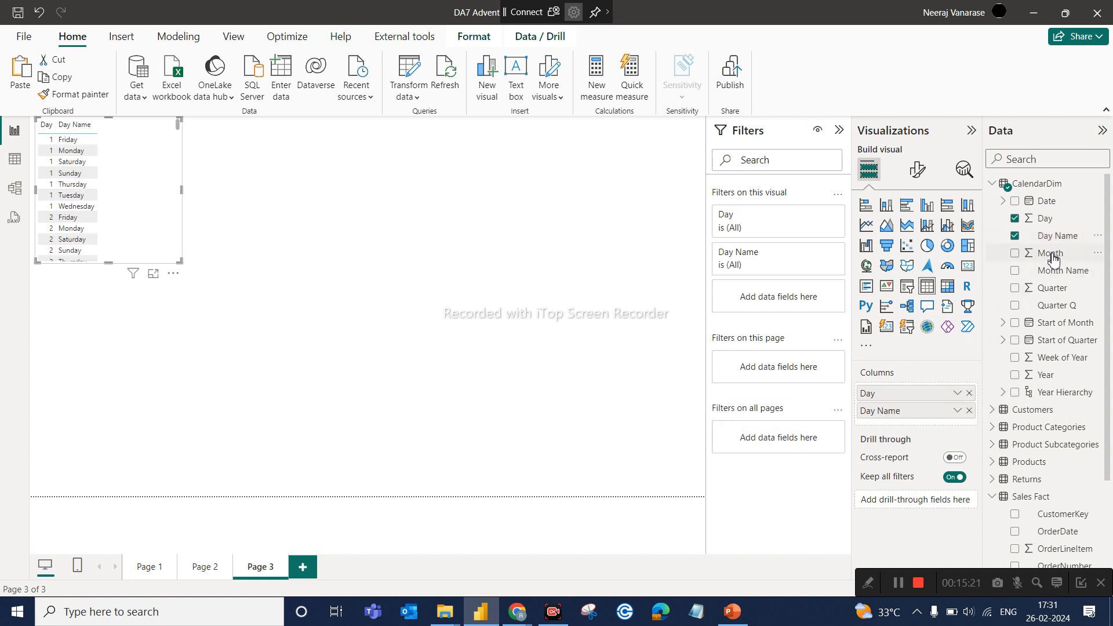
pyautogui.moveTo(1053, 259); pyautogui.dragTo(951, 423)
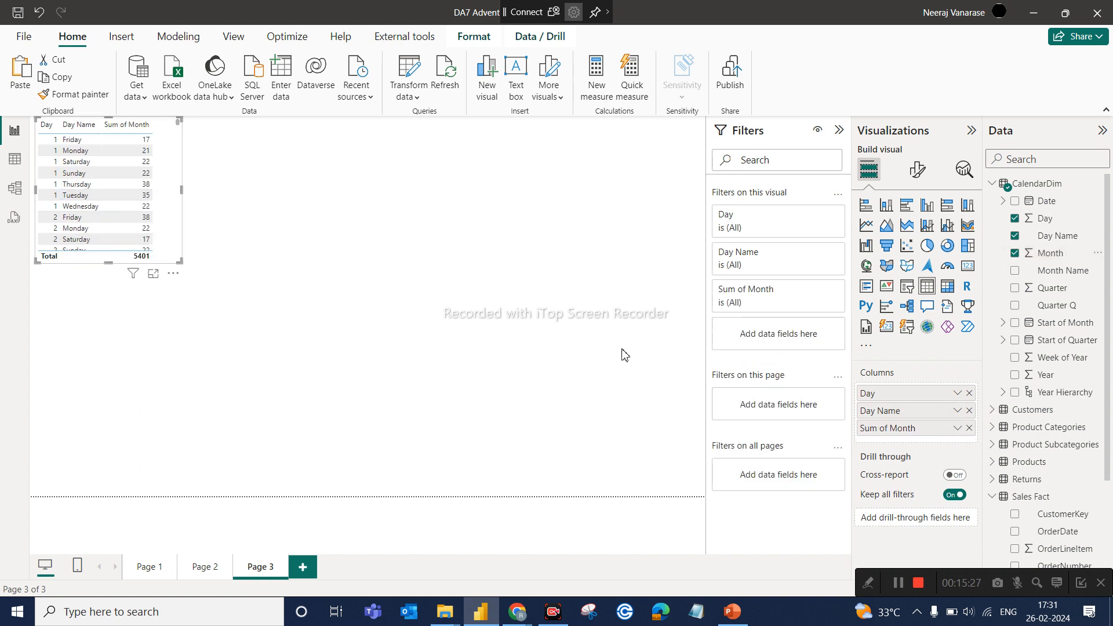
pyautogui.click(957, 428)
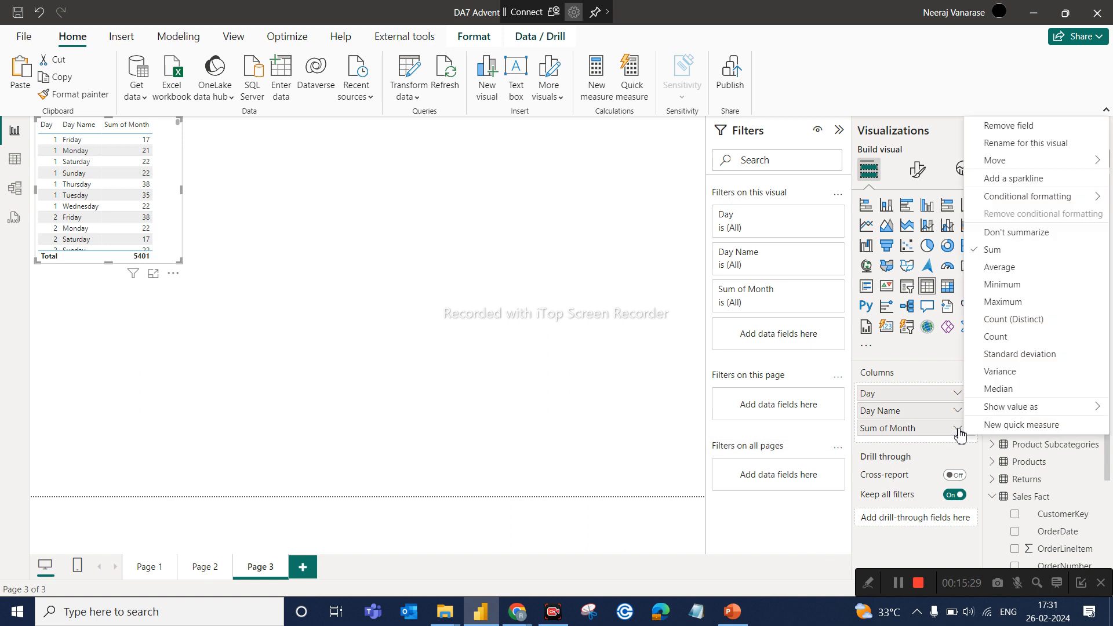
pyautogui.click(1009, 233)
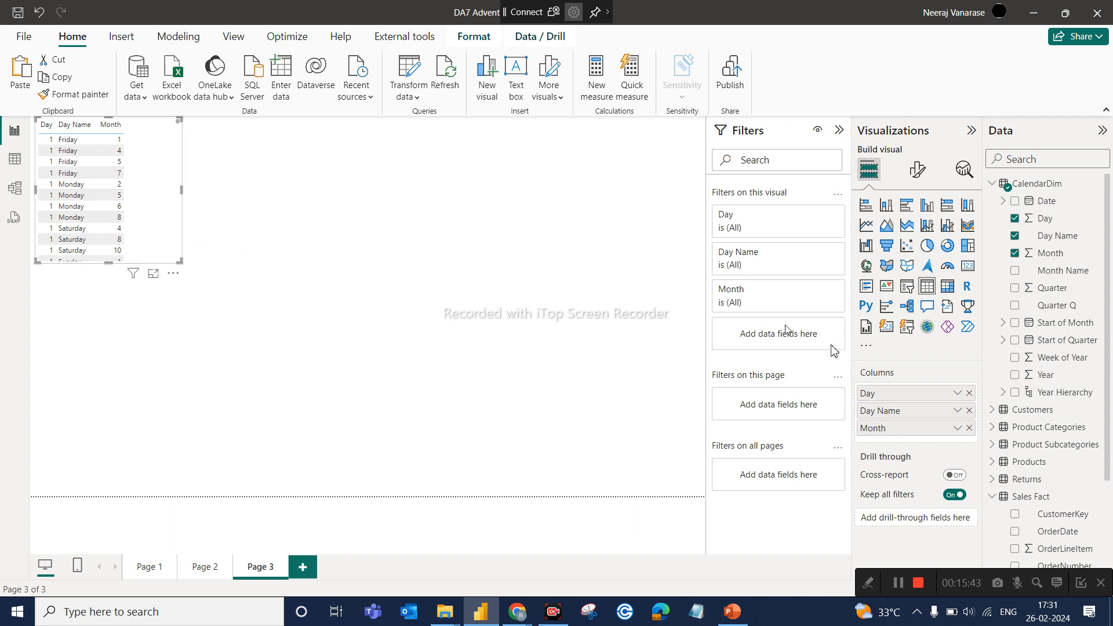
# Step: Convert the table to a matrix and remove its Day, Month and Day Name fields
pyautogui.click(949, 287)
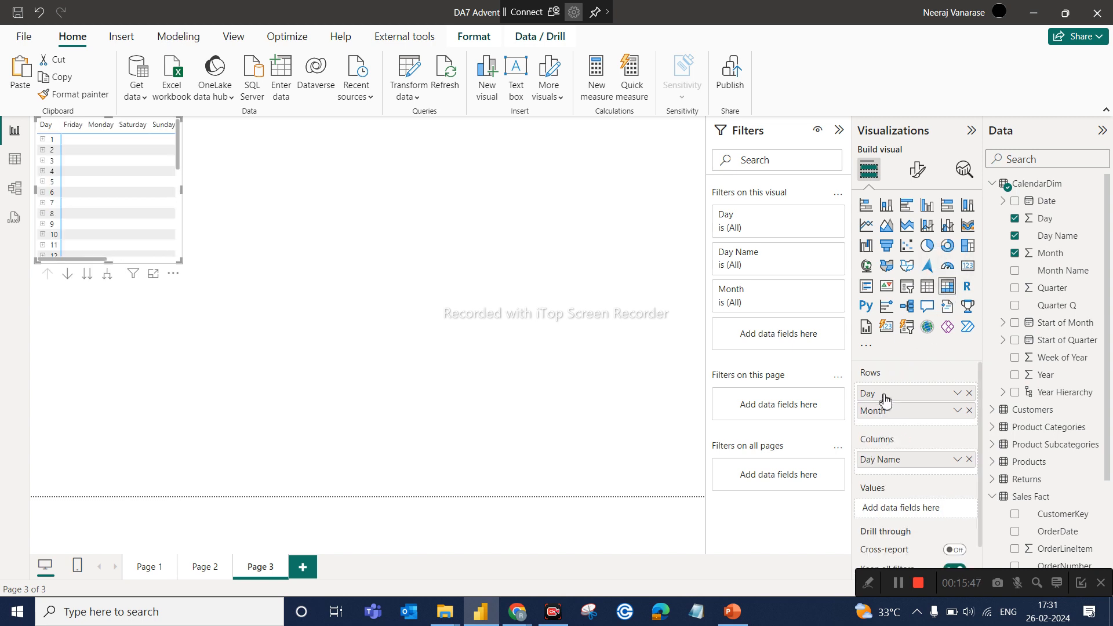
pyautogui.scroll(-1, 884, 399)
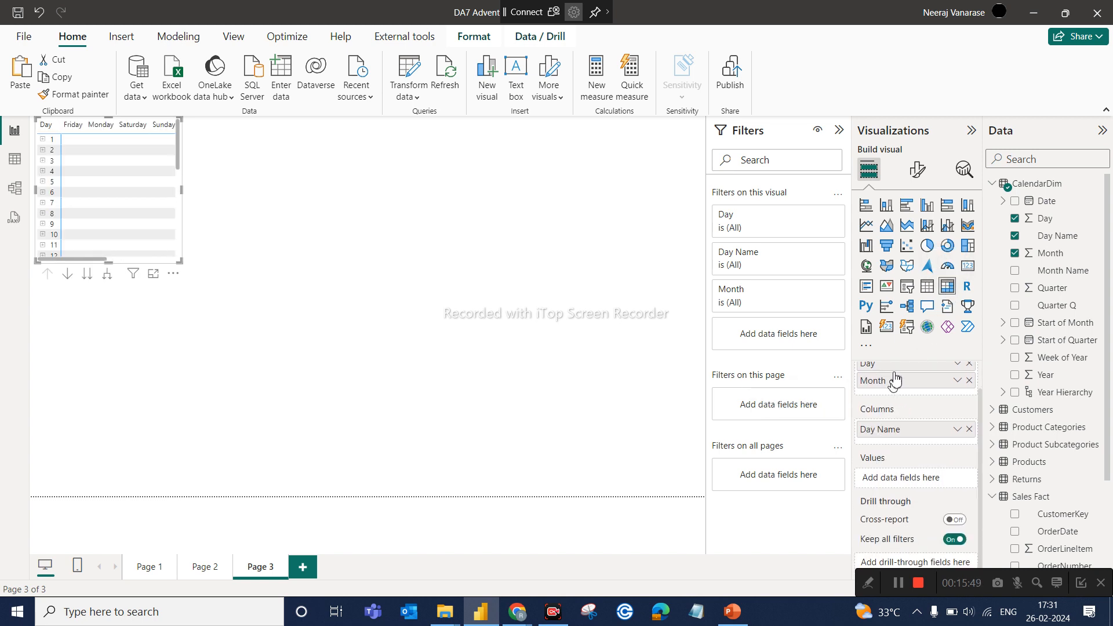
pyautogui.scroll(1, 896, 393)
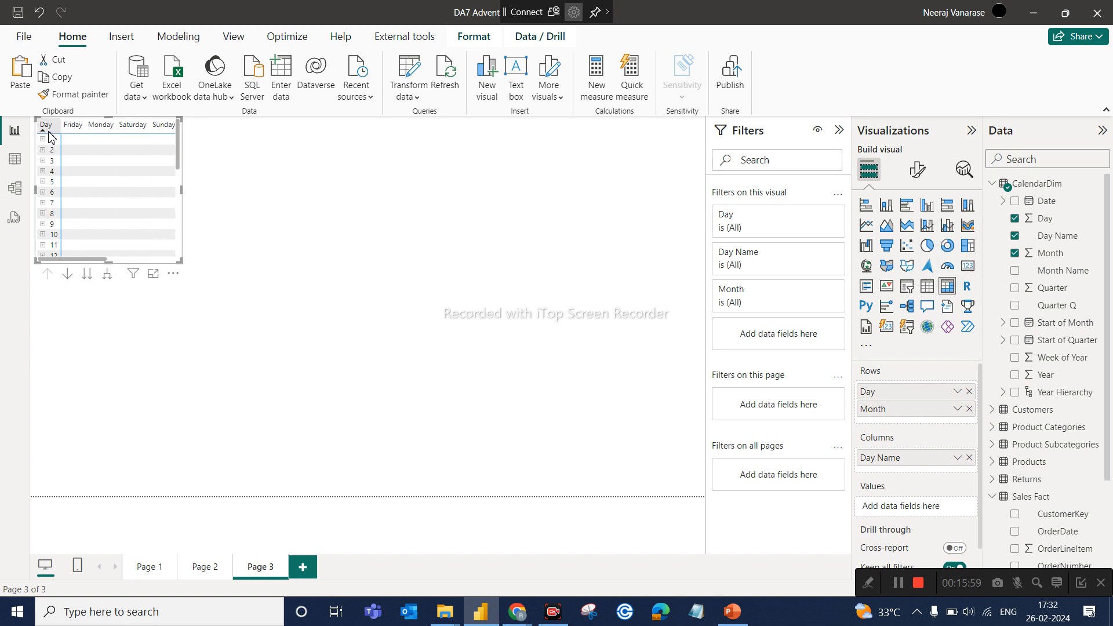
pyautogui.click(968, 391)
pyautogui.click(969, 391)
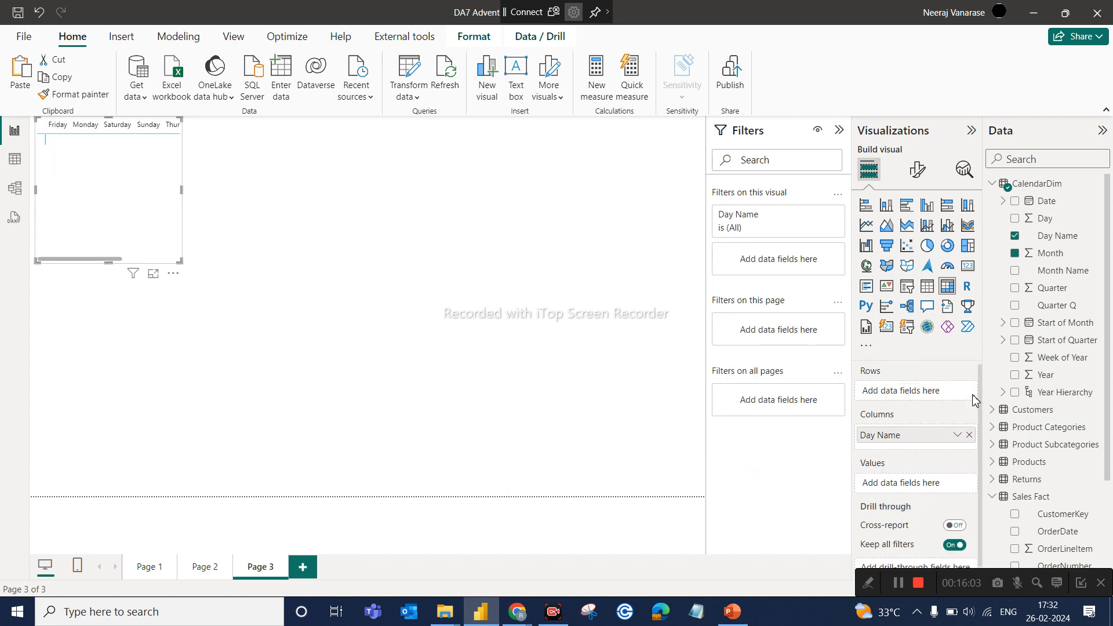
pyautogui.click(970, 434)
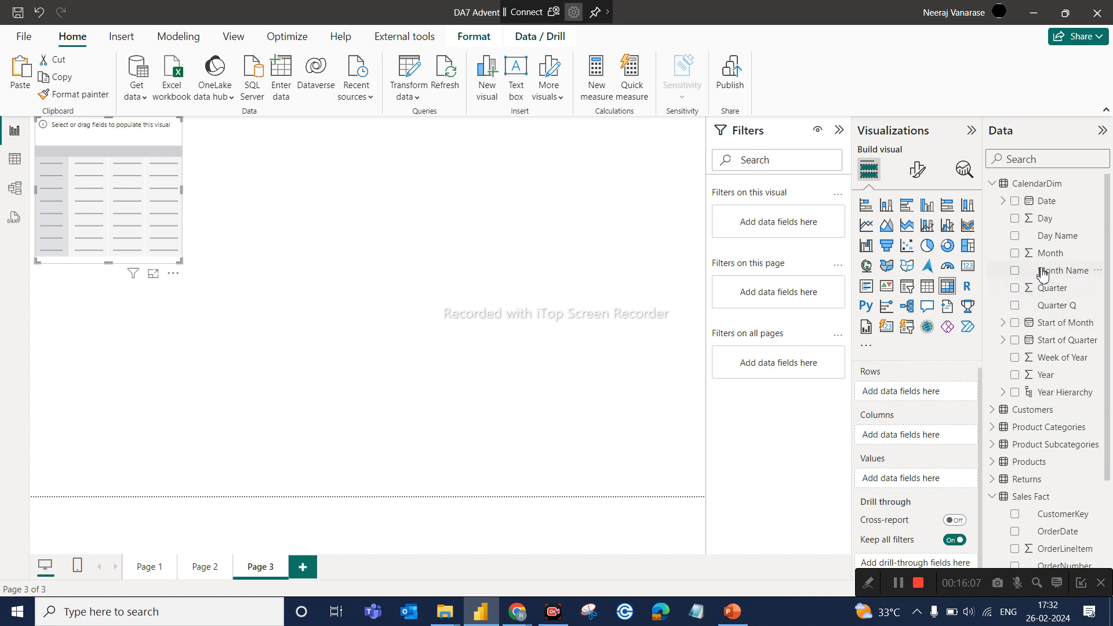
# Step: Add Year and Quarter from CalendarDim as matrix rows and expand 2015 to its quarters
pyautogui.moveTo(1039, 375); pyautogui.dragTo(930, 390)
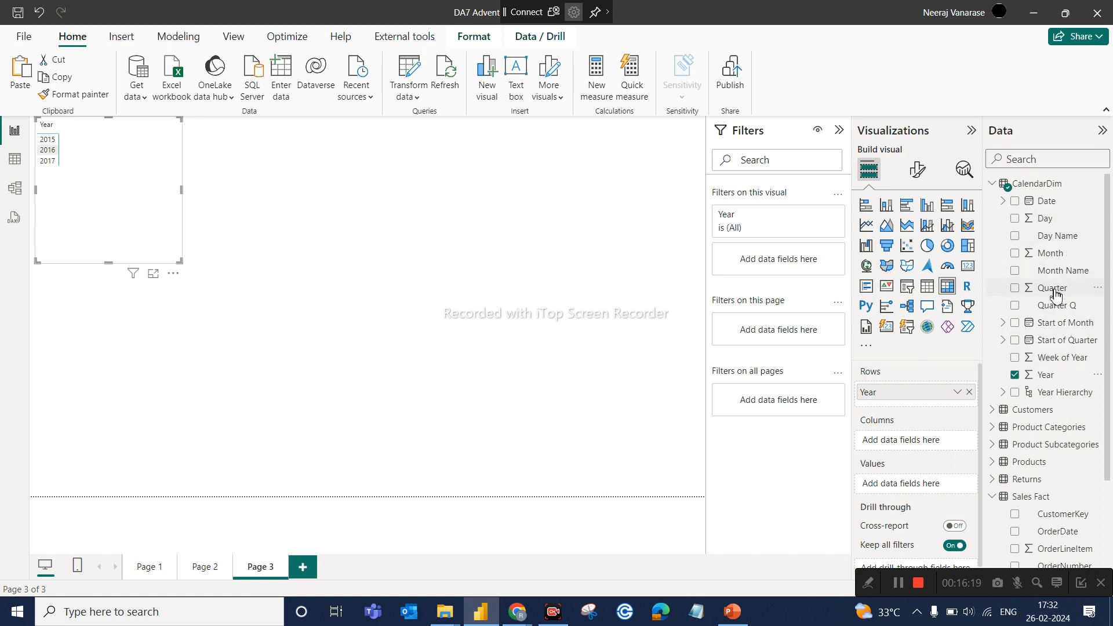
pyautogui.moveTo(1056, 295); pyautogui.dragTo(958, 399)
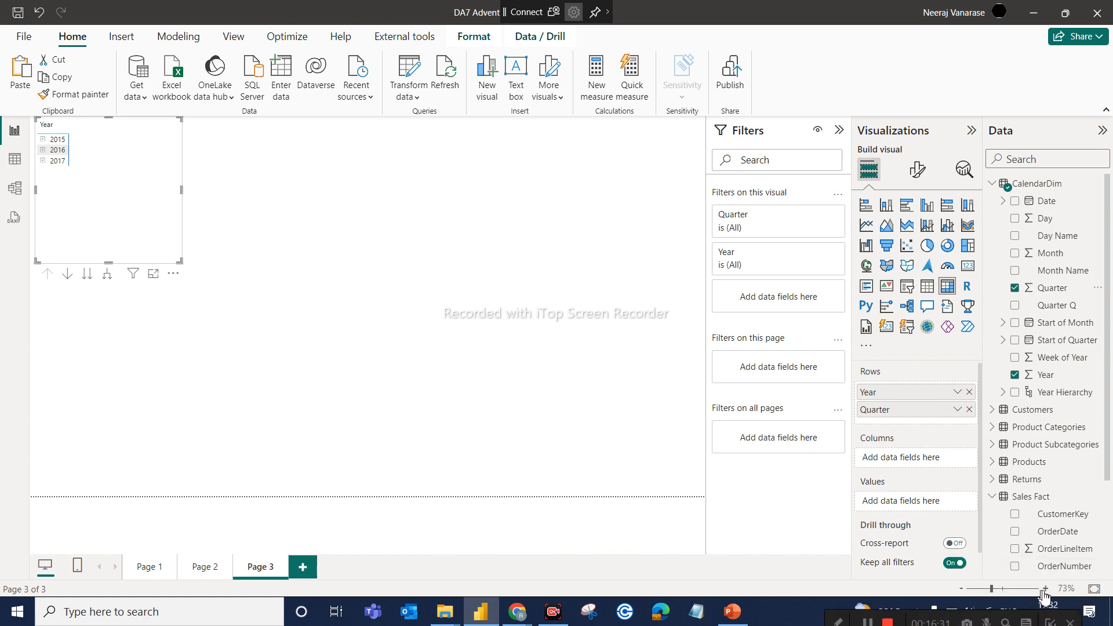
pyautogui.click(1045, 588)
pyautogui.click(1045, 588)
pyautogui.click(1045, 588)
pyautogui.click(1045, 589)
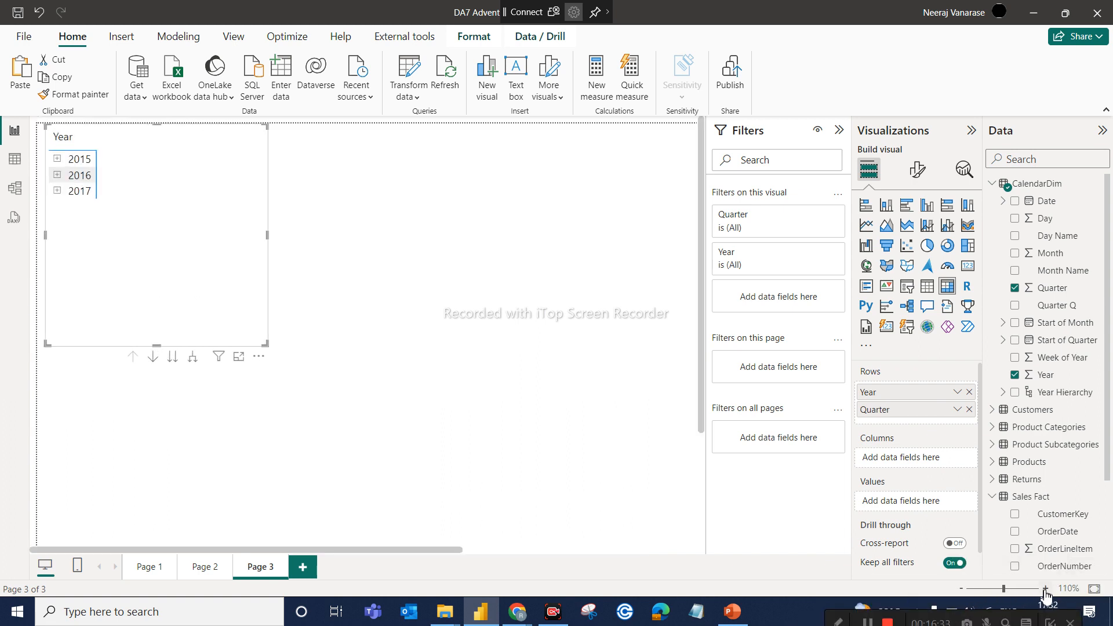
pyautogui.click(58, 159)
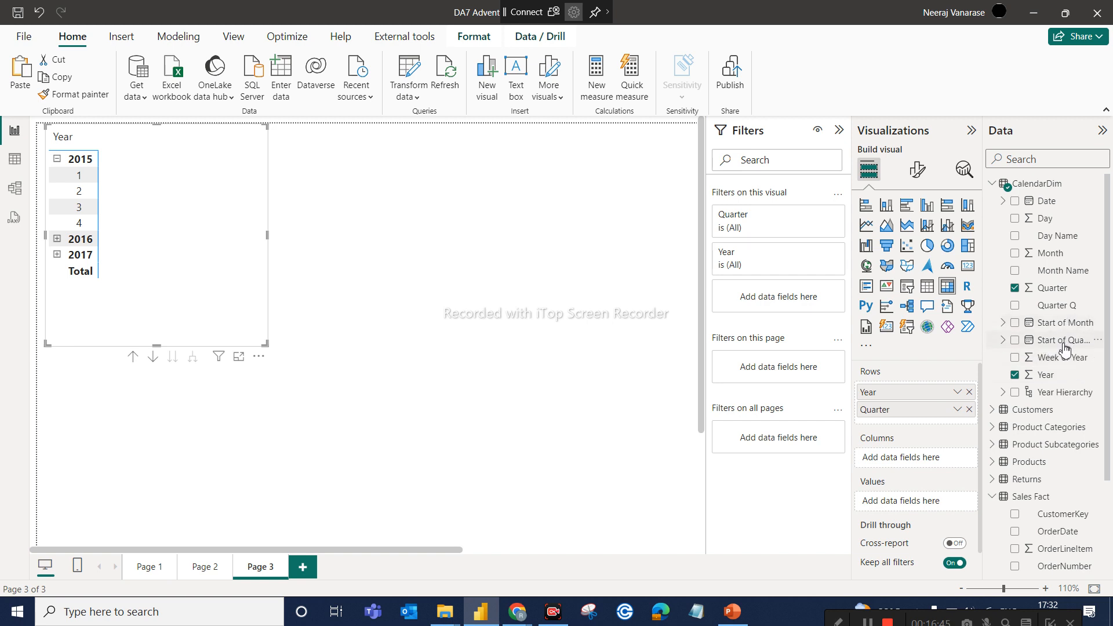
# Step: Add Month Name below Quarter in the matrix rows and expand all four quarters of 2015
pyautogui.moveTo(1052, 277); pyautogui.dragTo(951, 422)
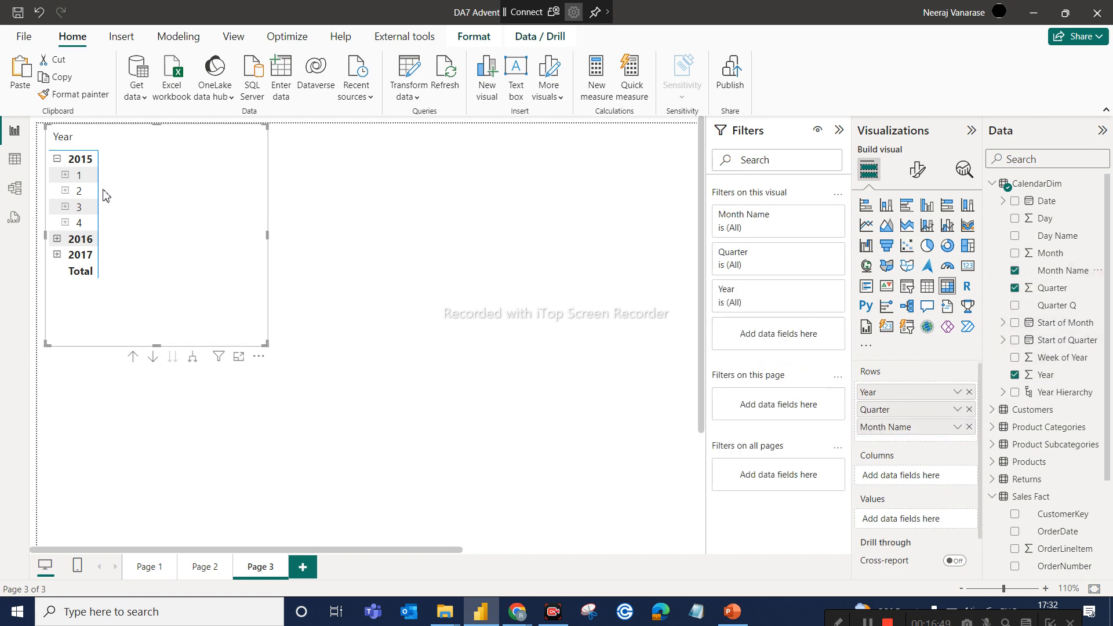
pyautogui.click(67, 177)
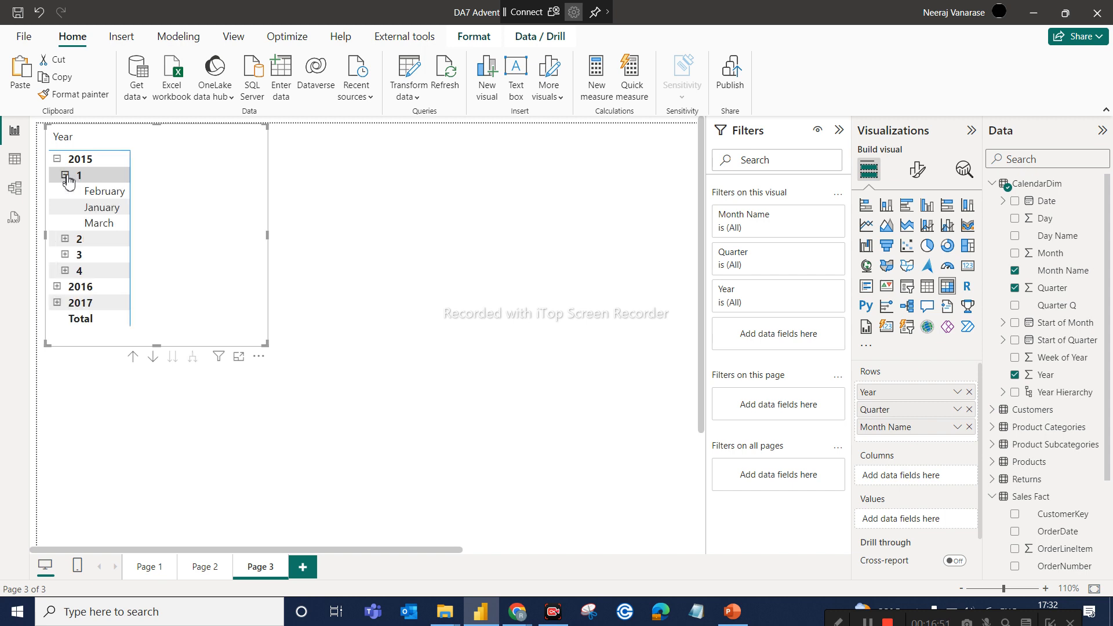
pyautogui.click(65, 239)
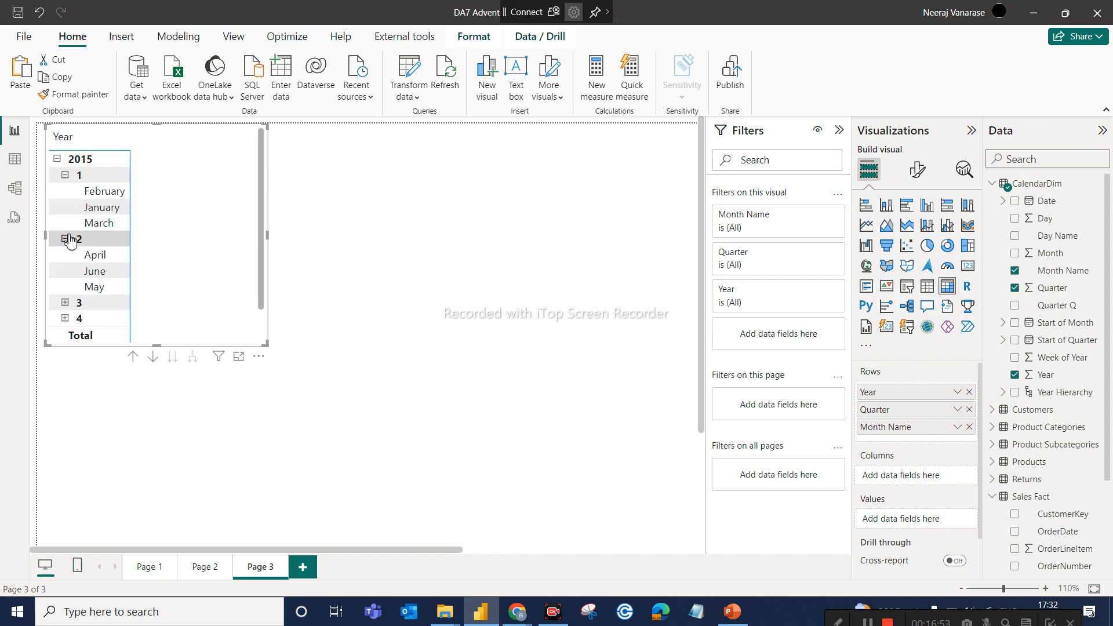
pyautogui.click(66, 303)
pyautogui.scroll(-3, 68, 302)
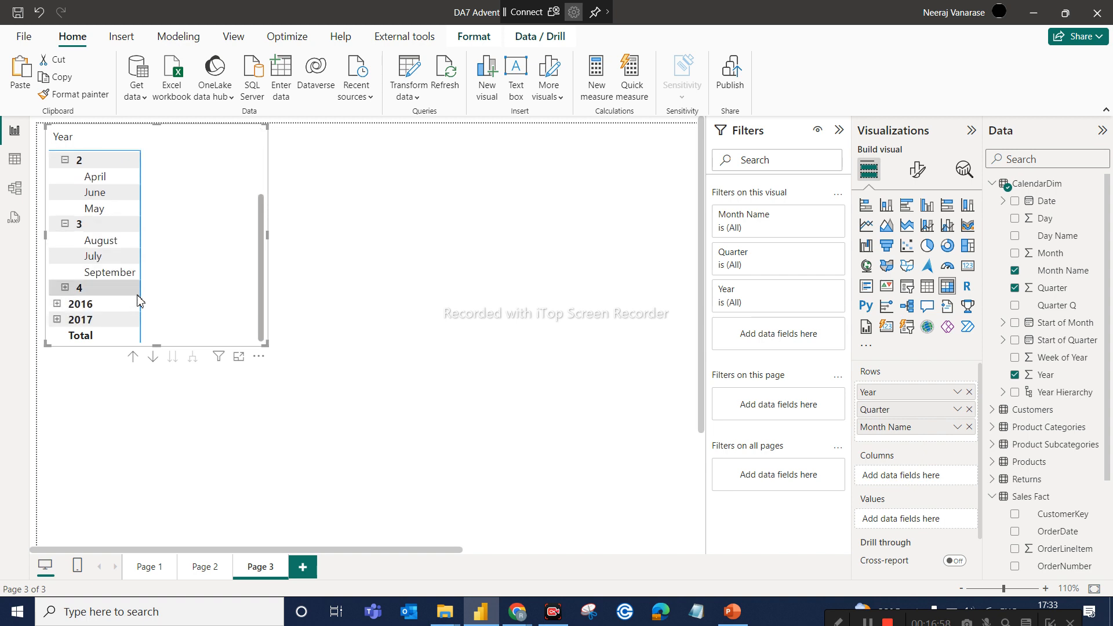
pyautogui.click(64, 288)
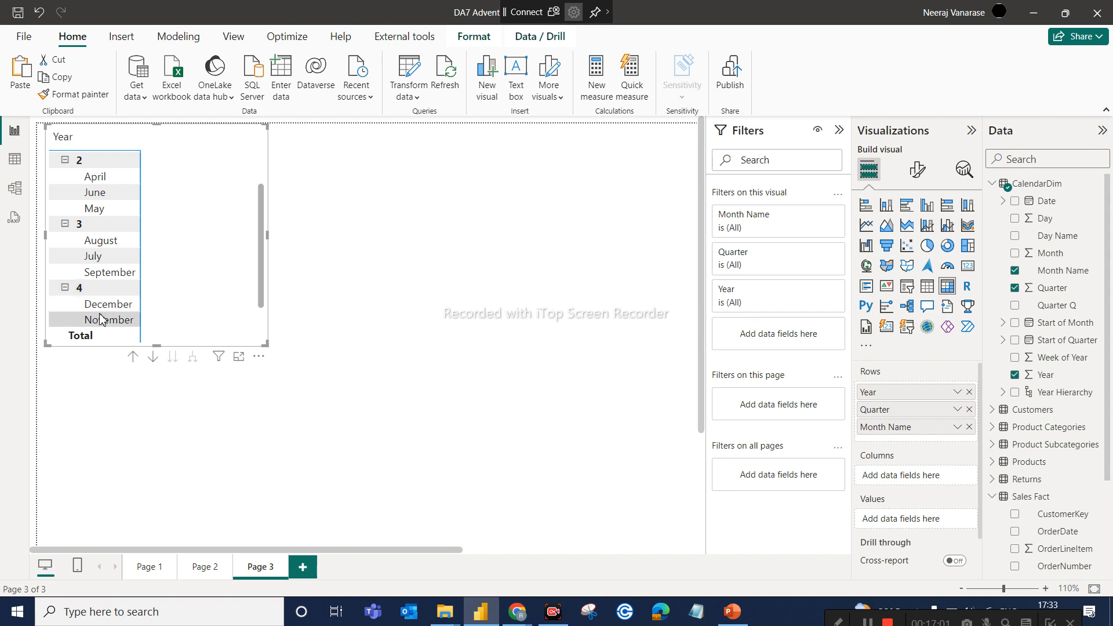
pyautogui.scroll(-1, 100, 318)
pyautogui.scroll(3, 116, 231)
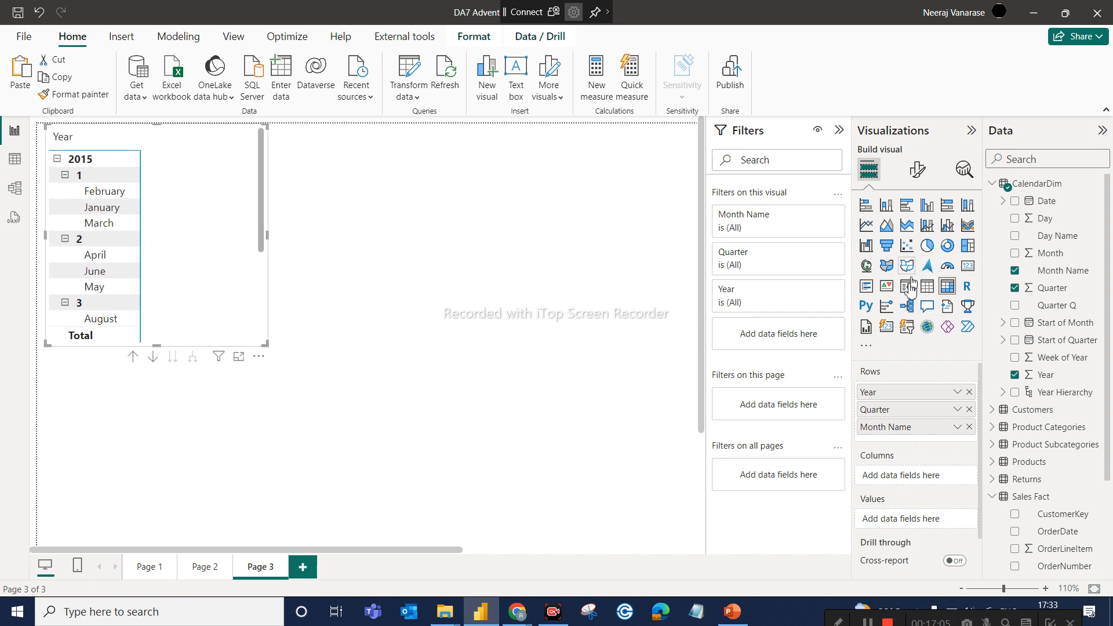
# Step: Show the same fields as a table for comparison, return to the matrix and collapse 2015
pyautogui.click(930, 286)
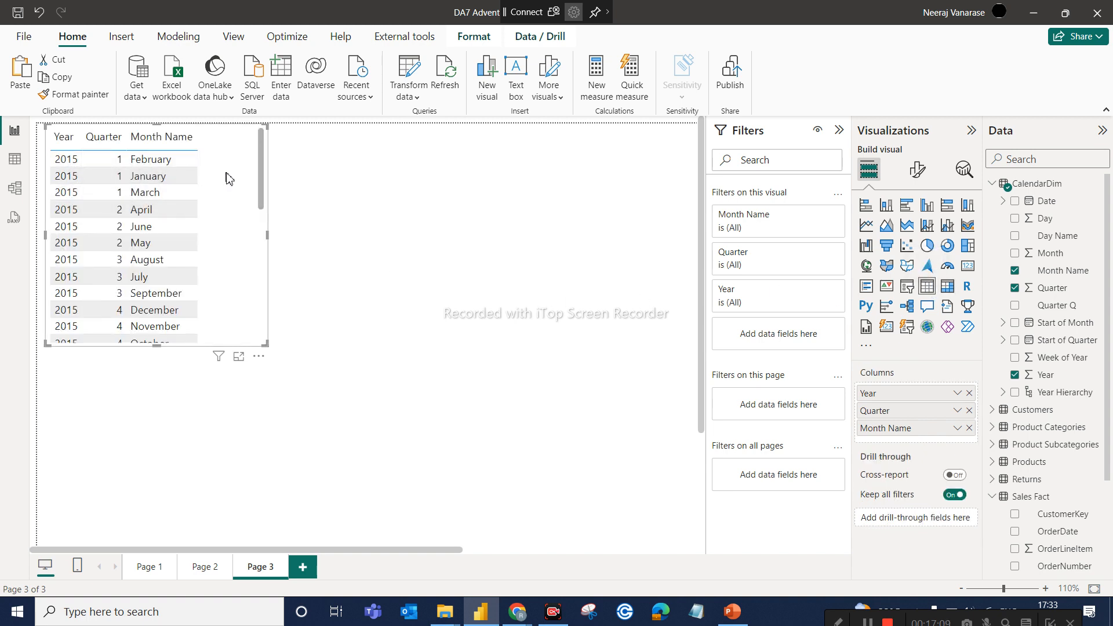
pyautogui.click(946, 293)
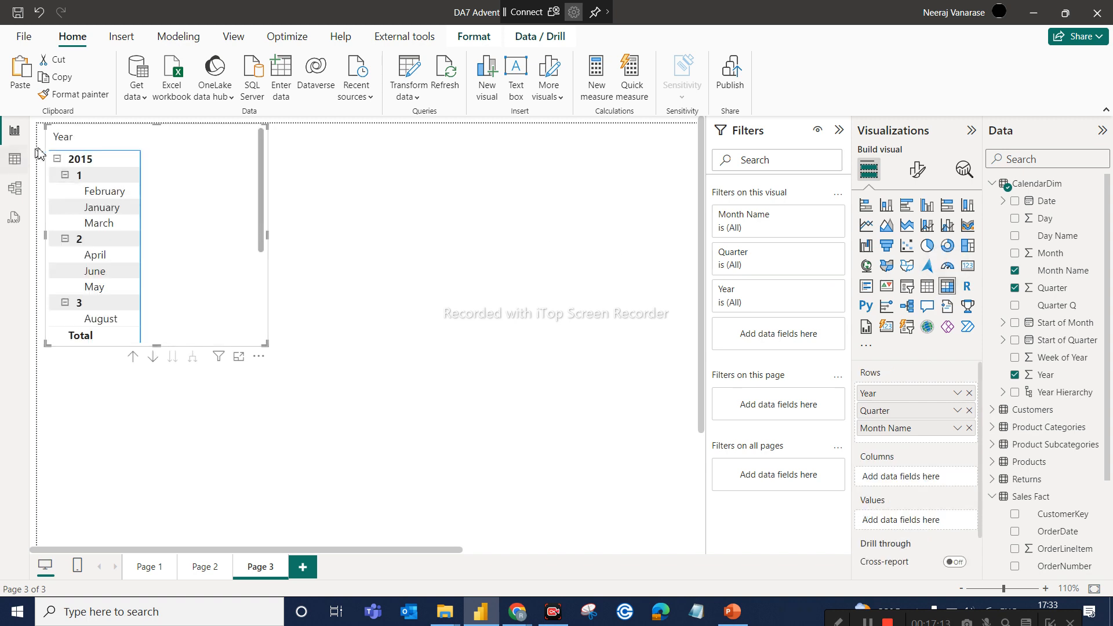
pyautogui.click(56, 162)
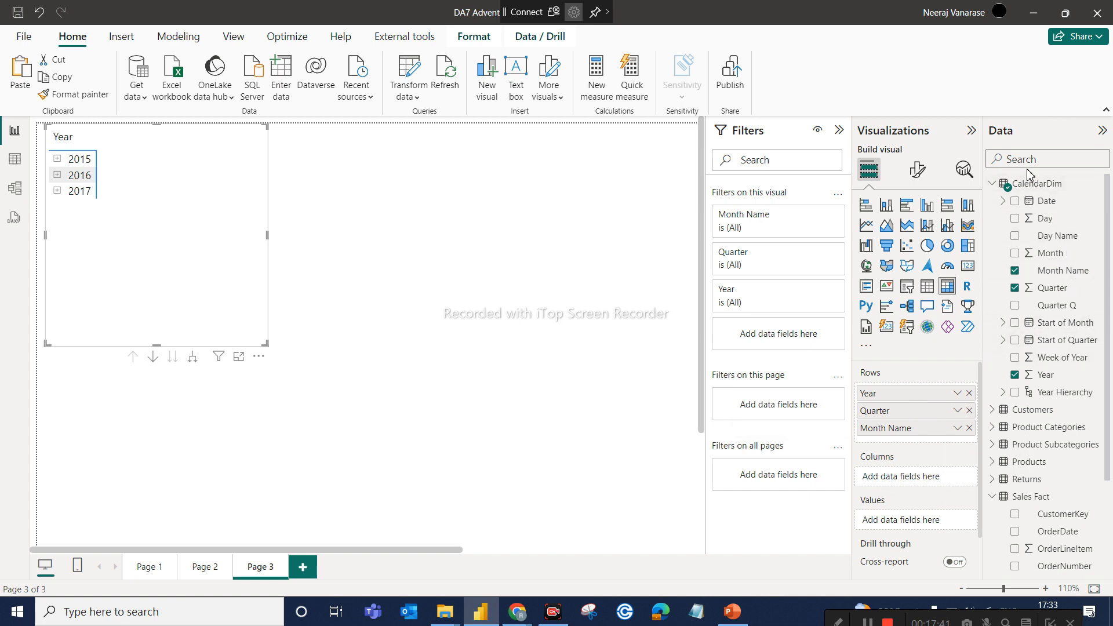
# Step: Search the data fields for "cate", add CategoryName as the matrix columns, and clear the search
pyautogui.write('cate')
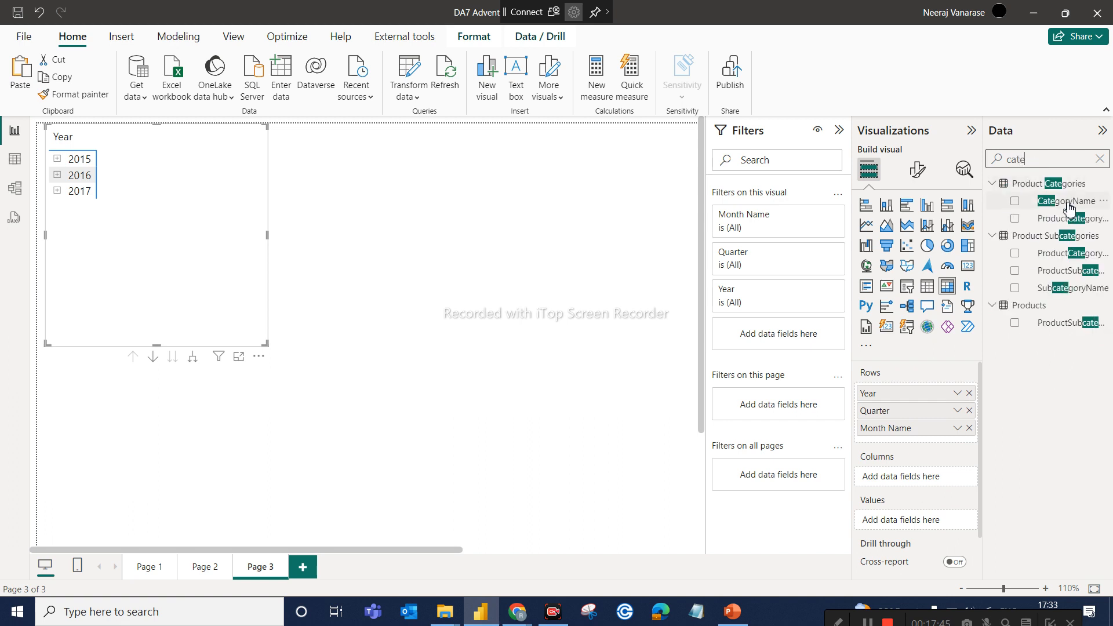
pyautogui.moveTo(1071, 204); pyautogui.dragTo(945, 477)
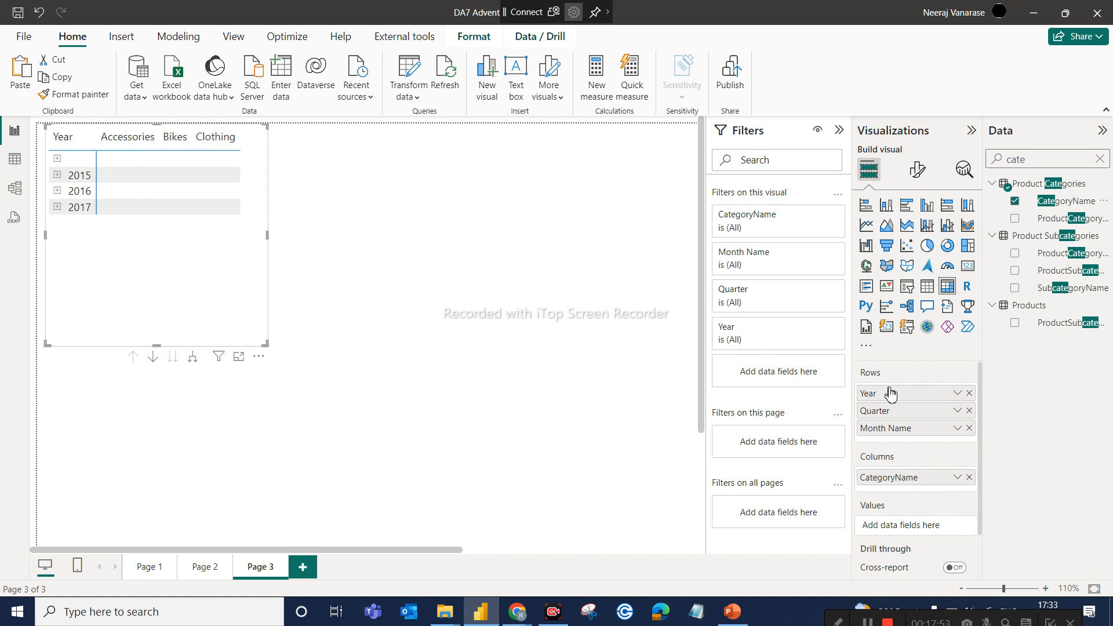
pyautogui.click(1100, 158)
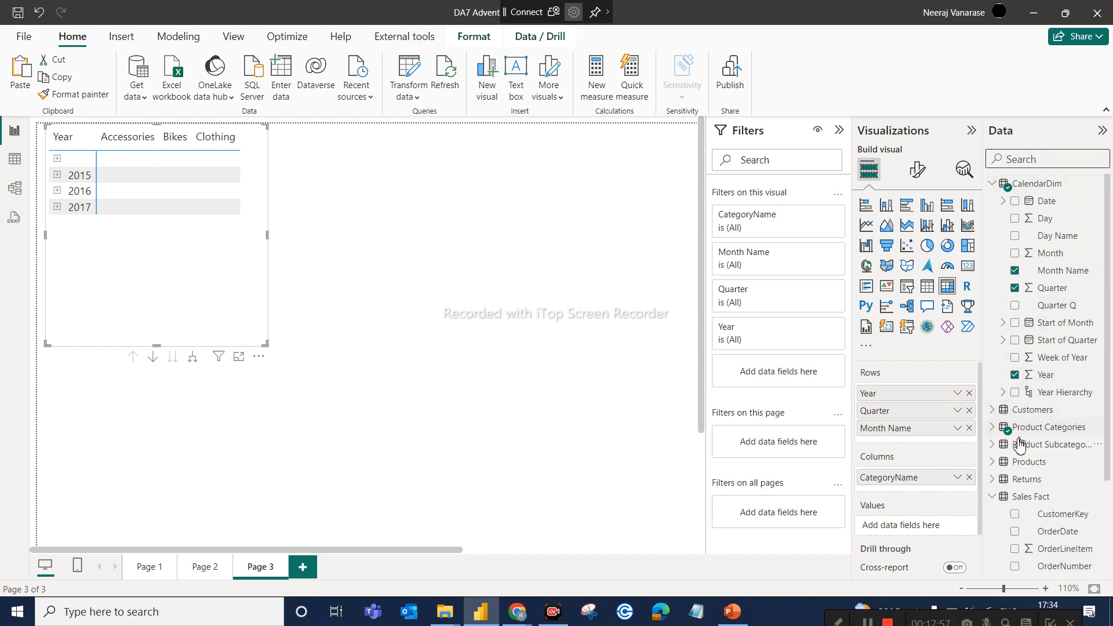
# Step: Add OrderQuantity from Sales Fact as the matrix values and enlarge the matrix to fit the Total column
pyautogui.scroll(-3, 993, 510)
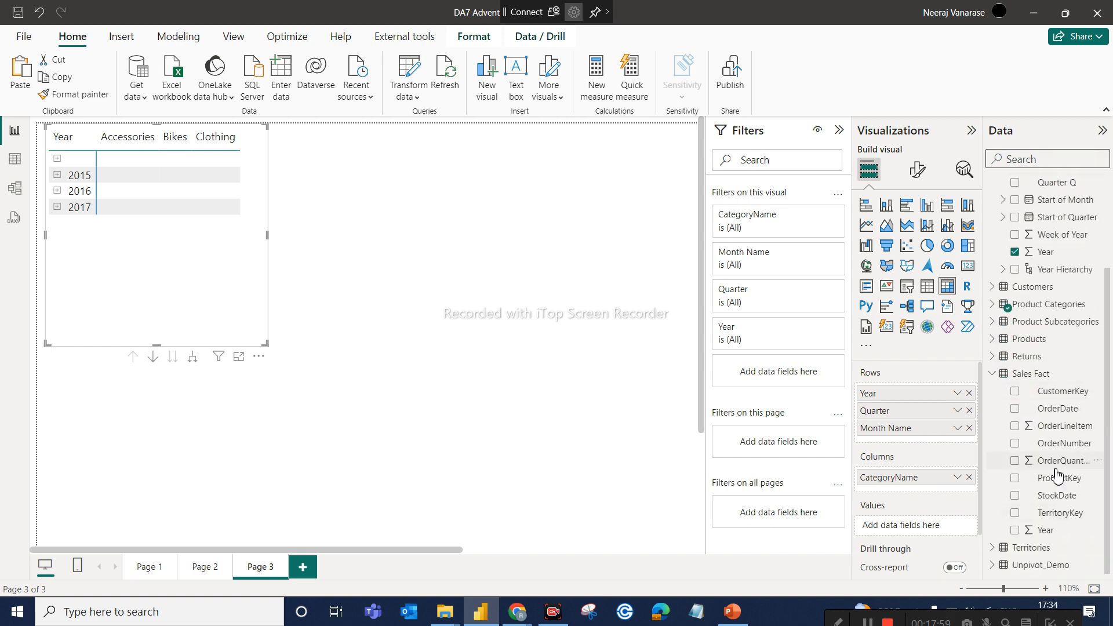
pyautogui.rightClick(1073, 459)
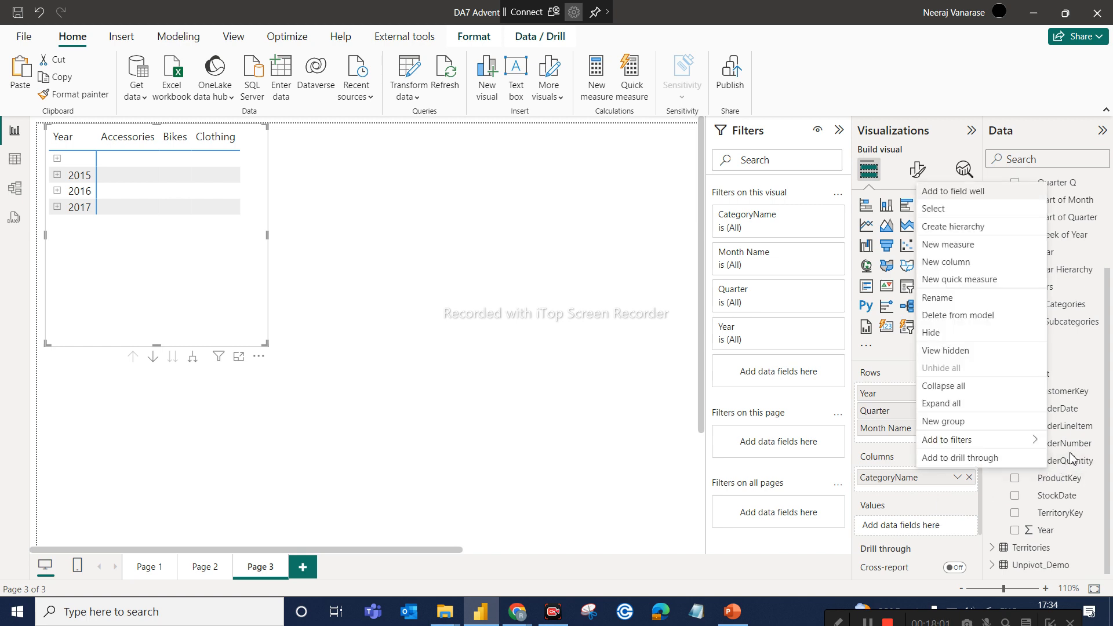
pyautogui.click(1069, 467)
pyautogui.moveTo(1044, 461); pyautogui.dragTo(931, 530)
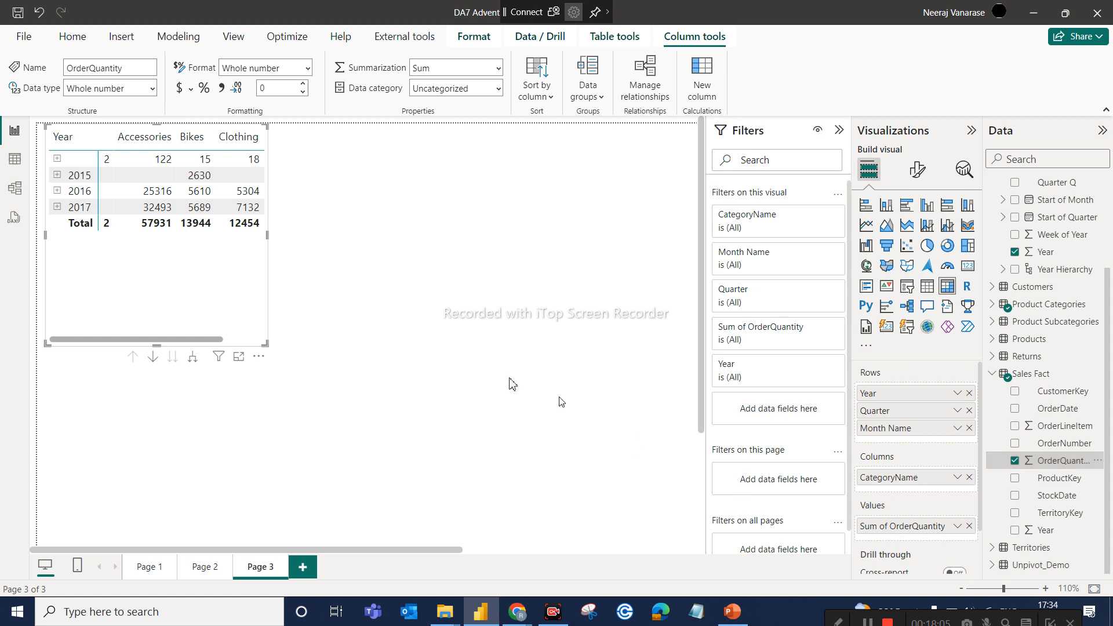
pyautogui.moveTo(266, 343); pyautogui.dragTo(436, 374)
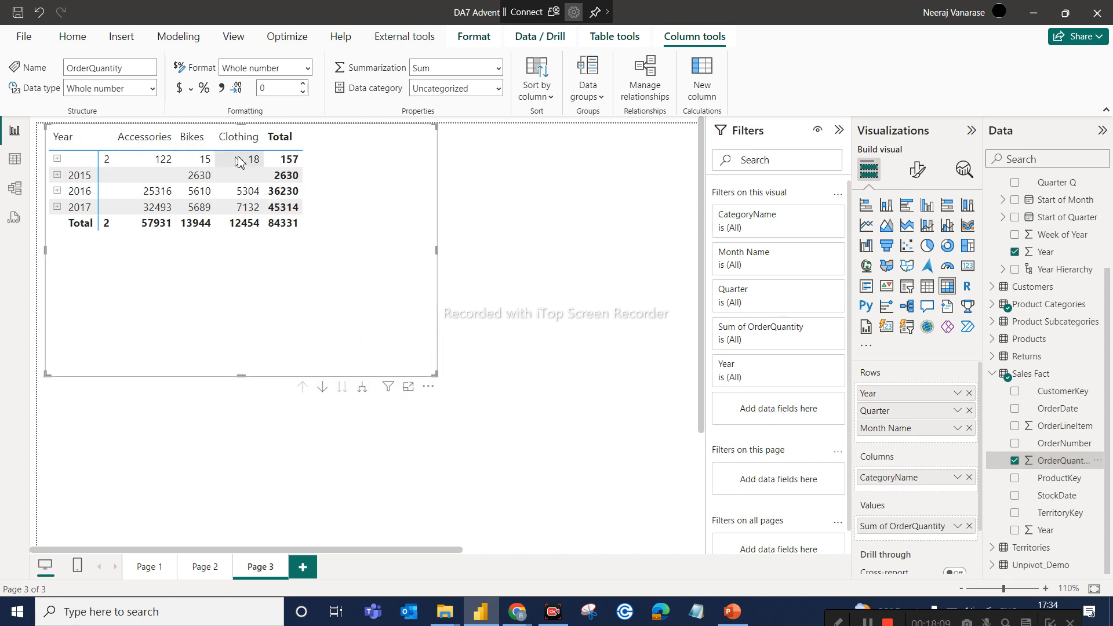
# Step: Expand 2015 in the matrix and compare it with the same data as an enlarged table before returning to a slightly smaller matrix
pyautogui.click(57, 175)
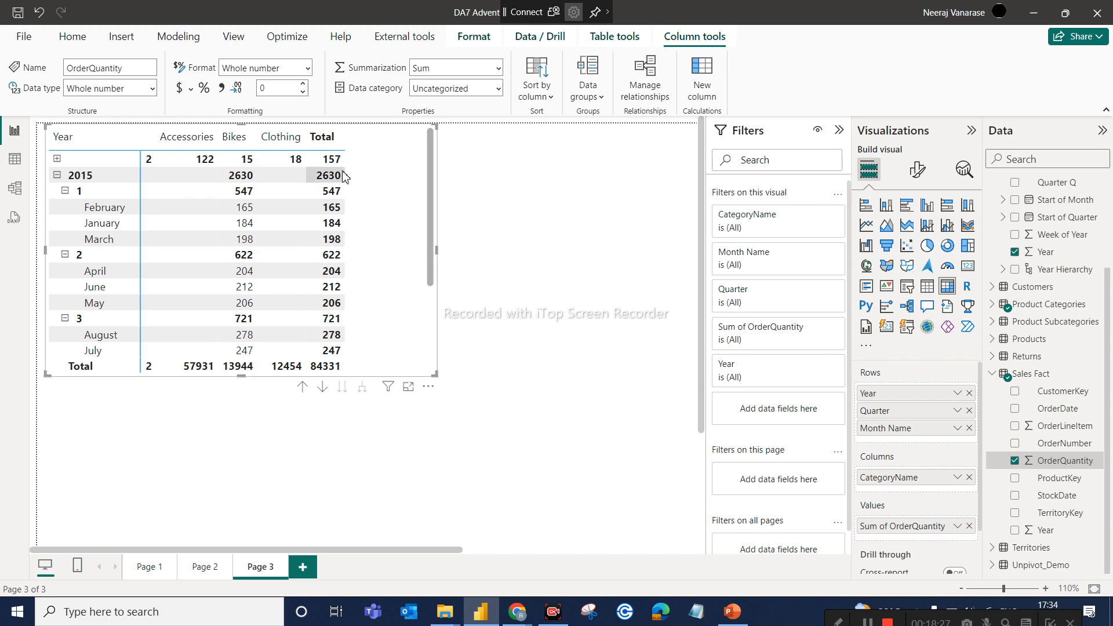
pyautogui.click(928, 284)
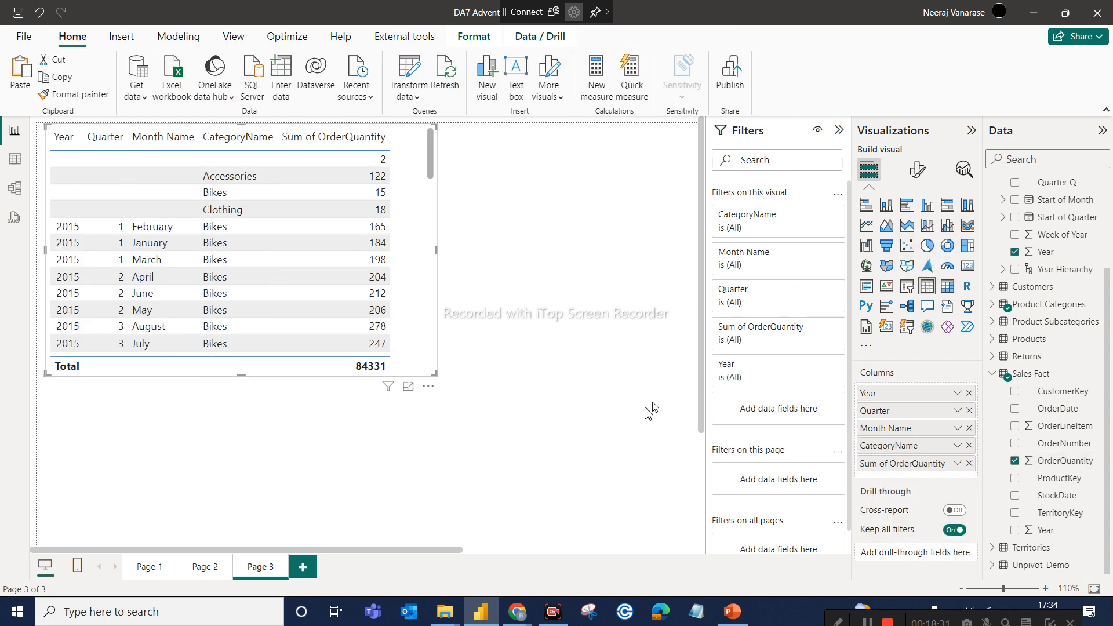
pyautogui.moveTo(434, 374); pyautogui.dragTo(583, 490)
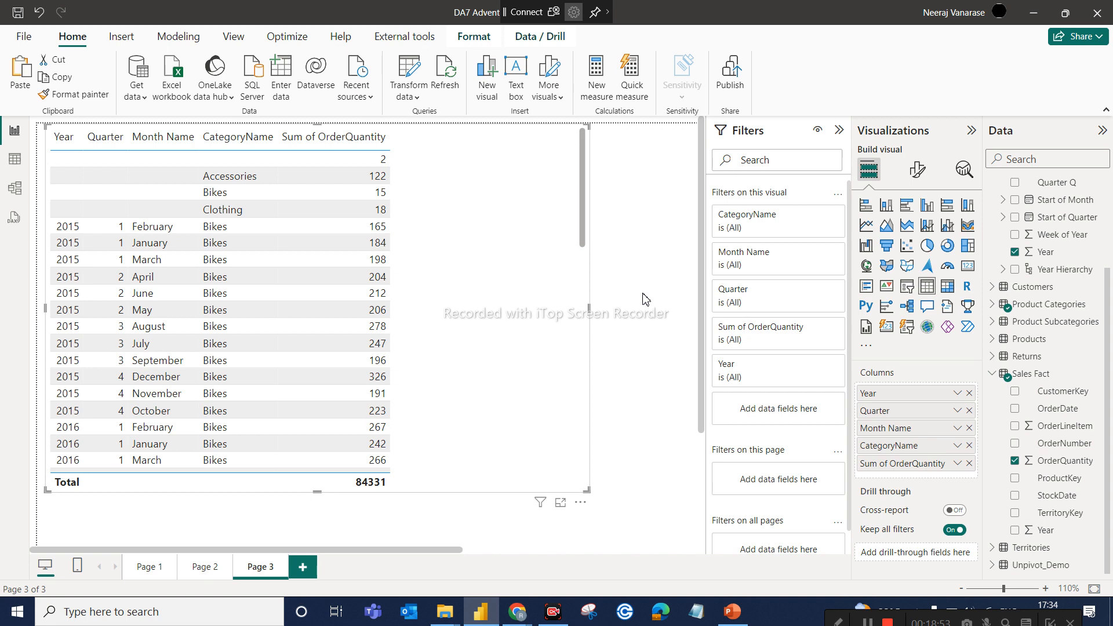
pyautogui.click(947, 287)
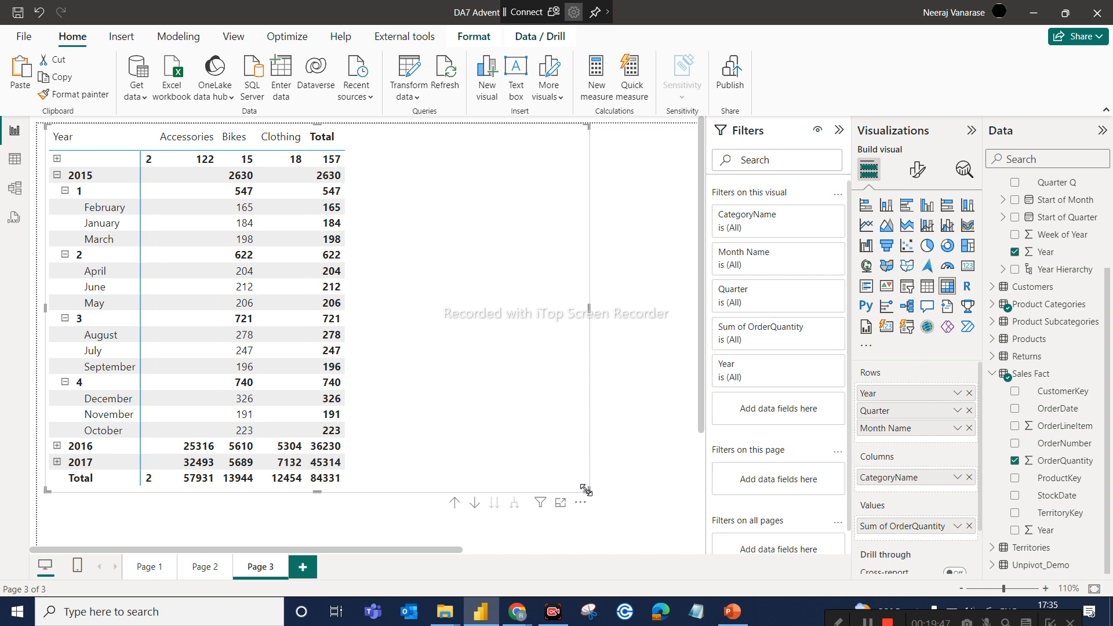
pyautogui.moveTo(586, 489); pyautogui.dragTo(486, 477)
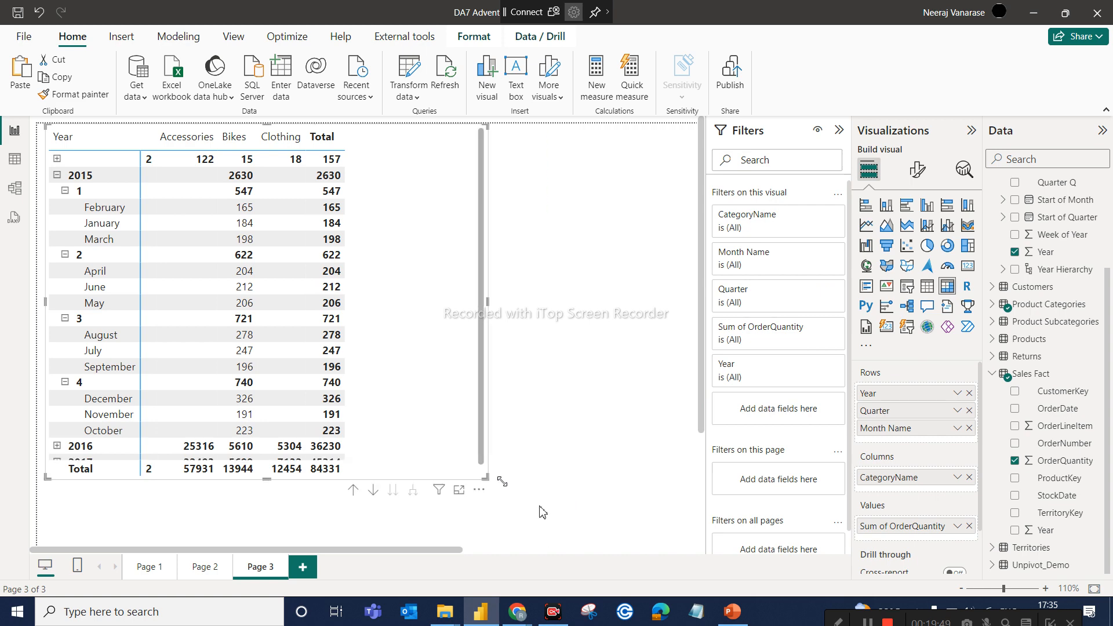
# Step: Switch to the PowerPoint presentation and review the Matrix Visual and Decomposition Tree slides
pyautogui.click(732, 613)
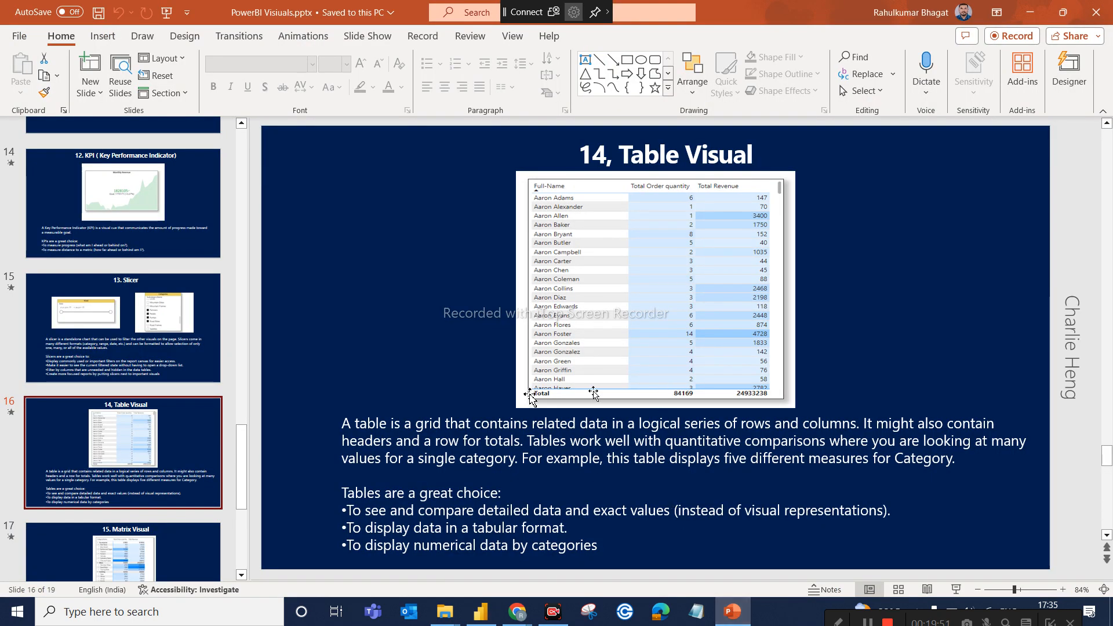
pyautogui.scroll(-3, 158, 479)
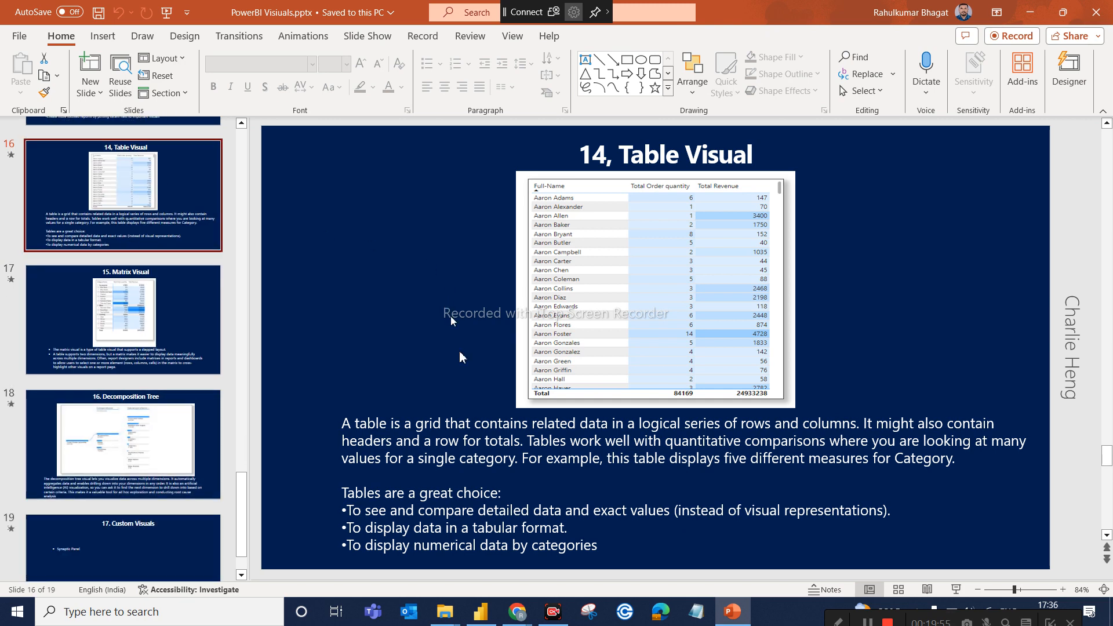
pyautogui.click(206, 311)
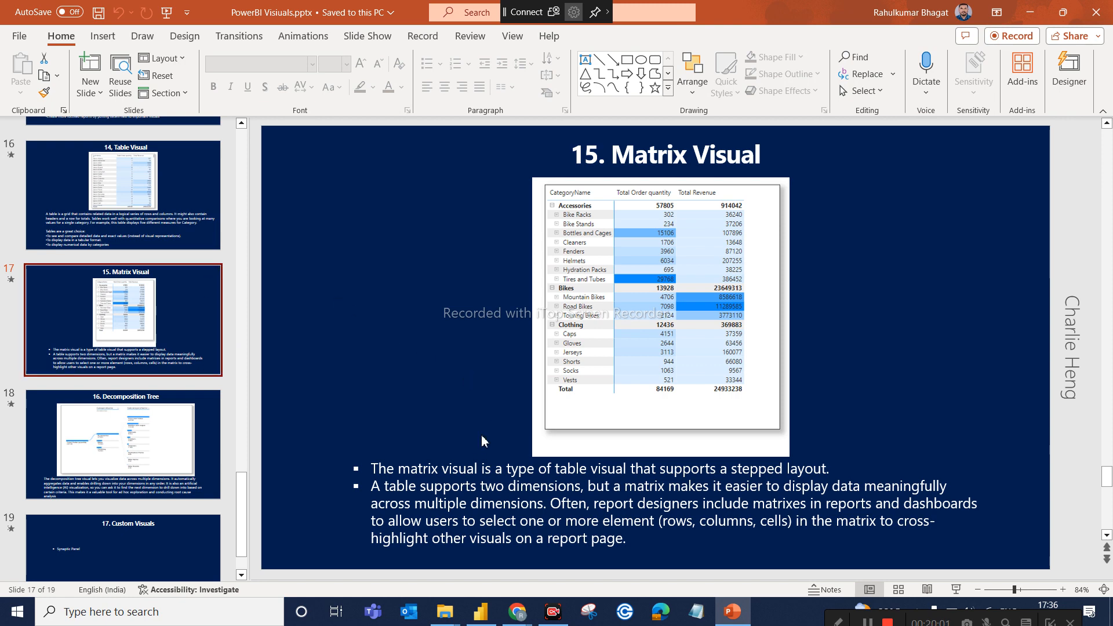
pyautogui.scroll(-2, 485, 451)
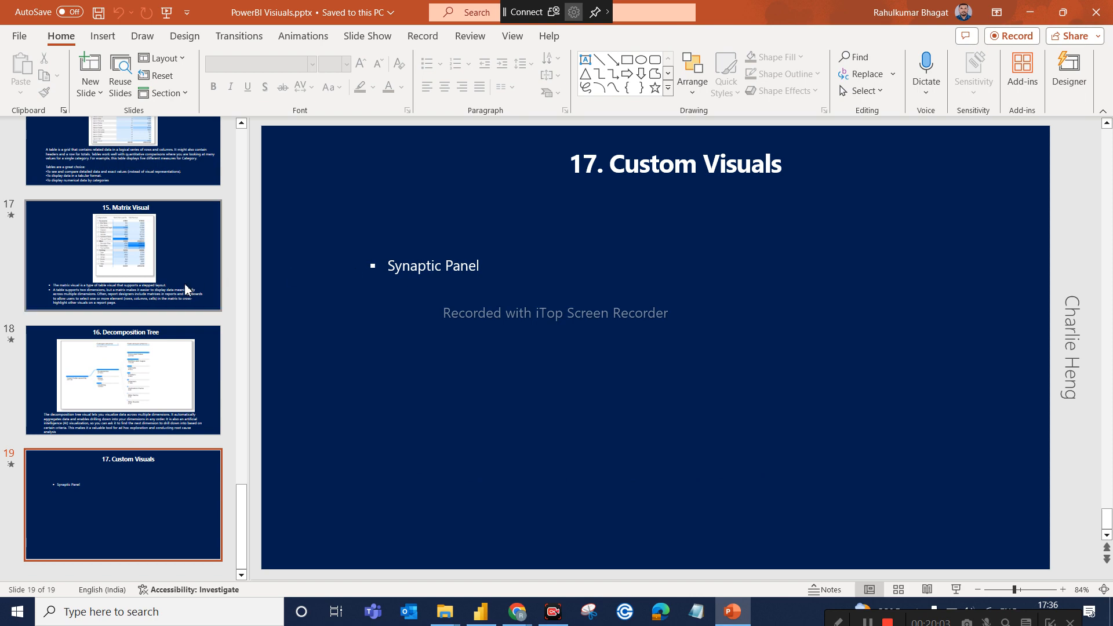
pyautogui.click(151, 262)
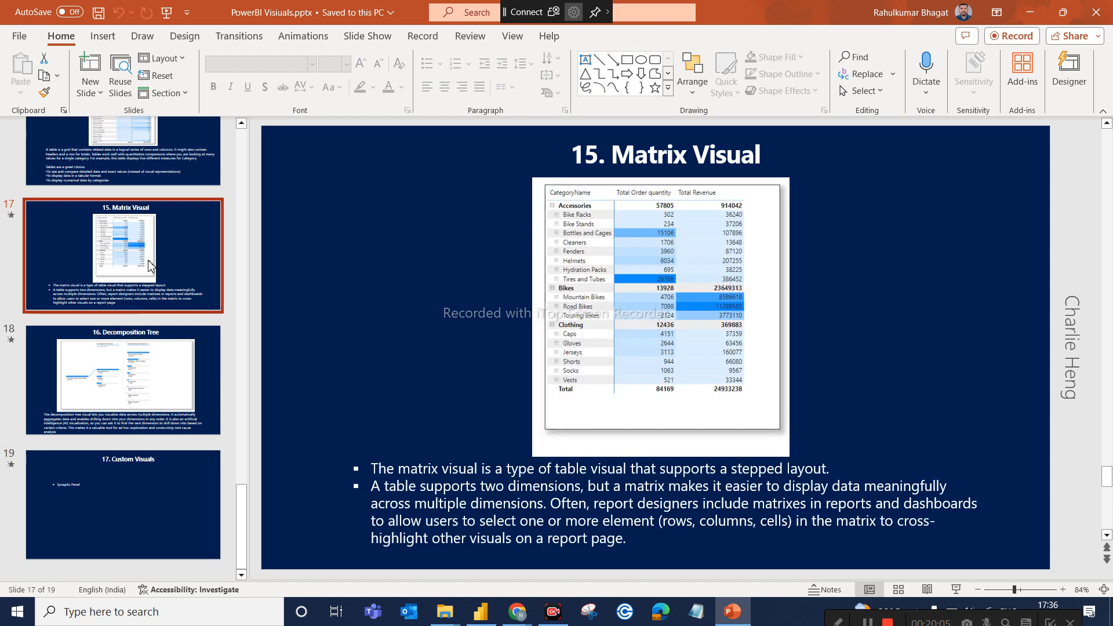
pyautogui.click(149, 344)
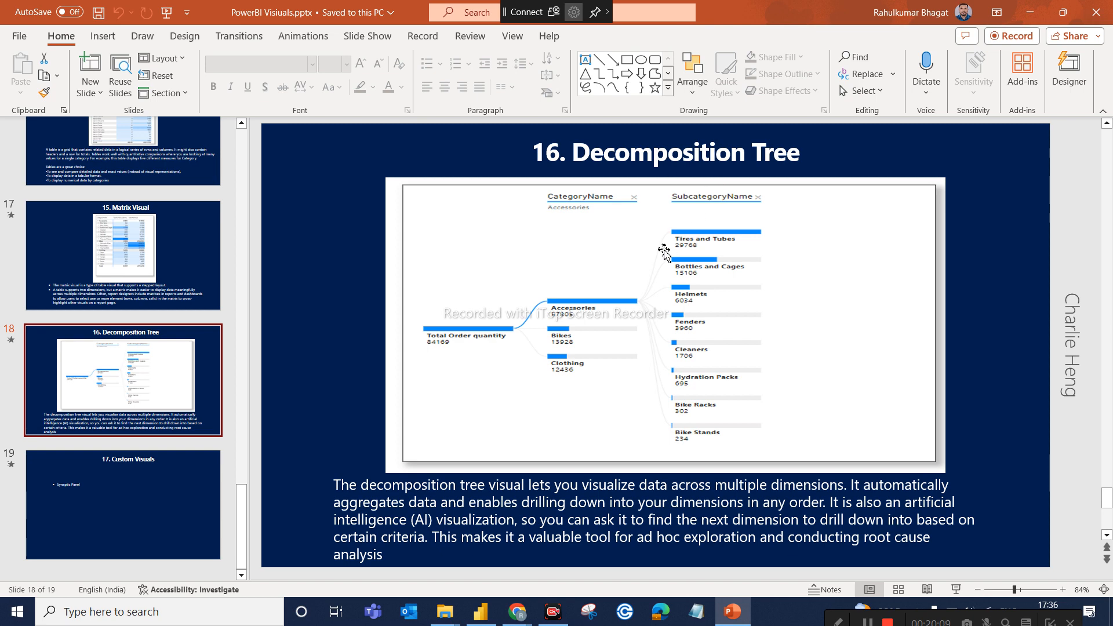
# Step: Switch back to Power BI, add a new report page and place a decomposition tree visual on it
pyautogui.click(481, 612)
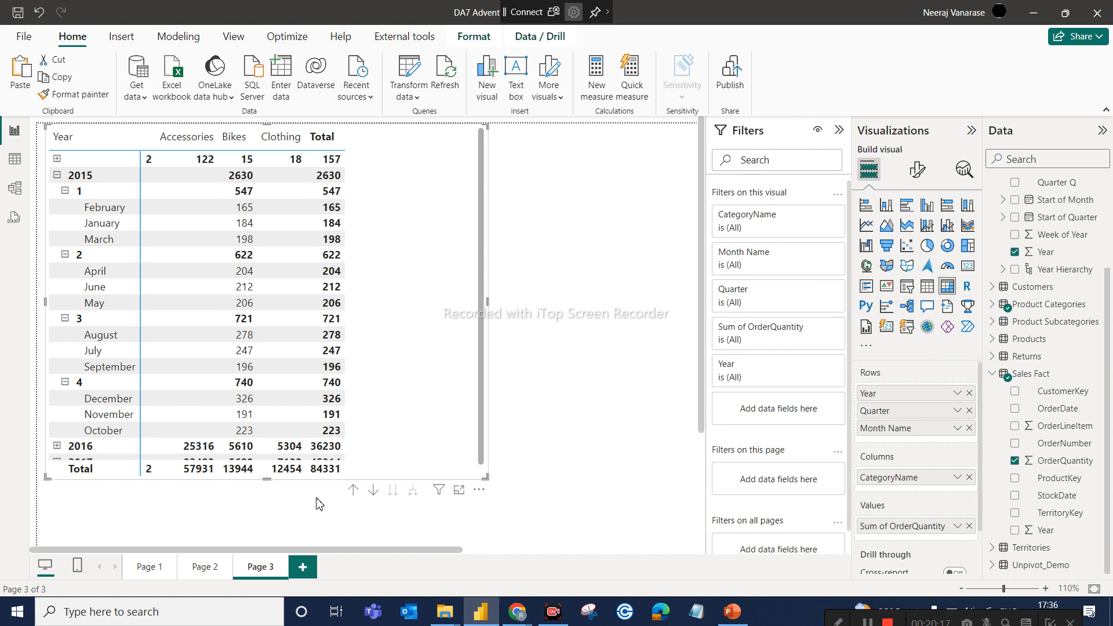
pyautogui.click(301, 571)
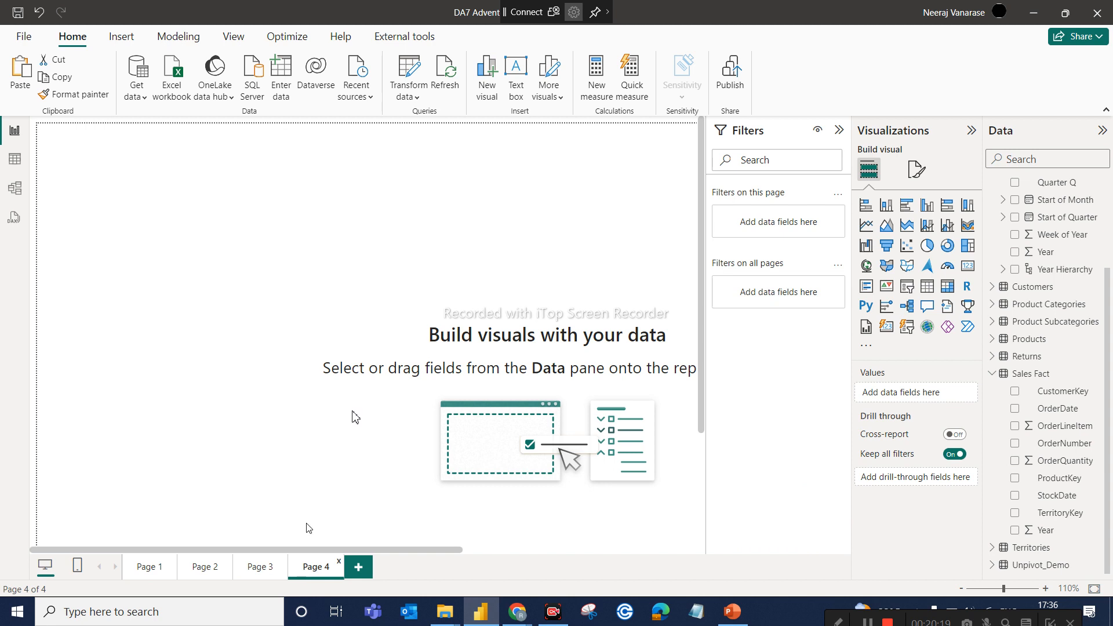
pyautogui.click(908, 313)
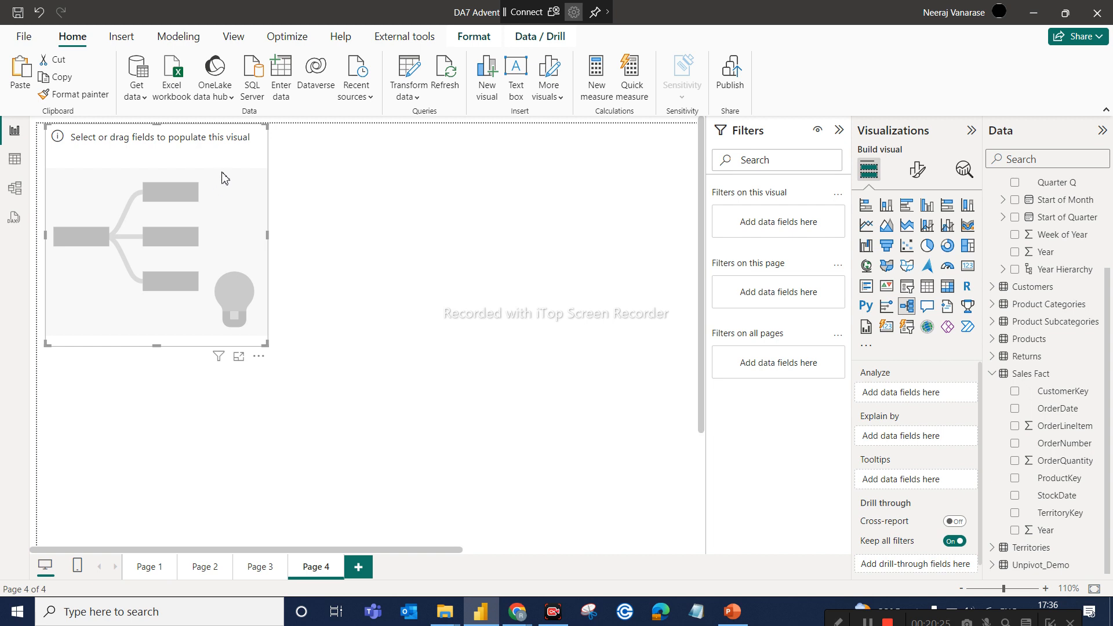
pyautogui.moveTo(222, 175); pyautogui.dragTo(257, 234)
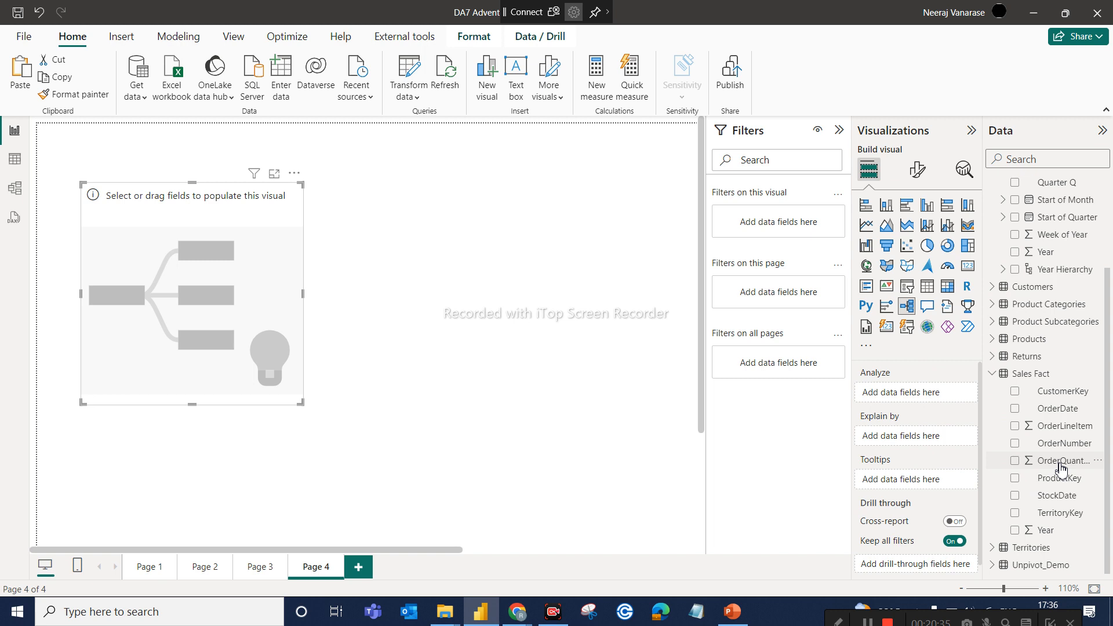
# Step: Set OrderQuantity as the tree's analyzed value and find CategoryName with the search "cate" to add it as an explain-by field
pyautogui.moveTo(1060, 464); pyautogui.dragTo(937, 392)
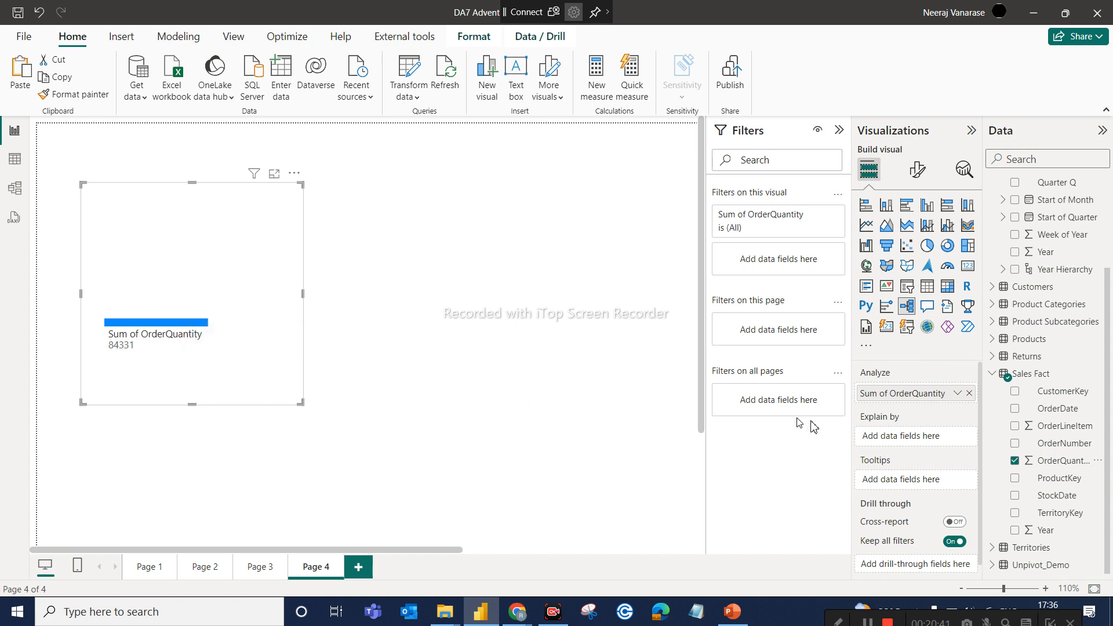
pyautogui.click(1049, 156)
pyautogui.write('cate')
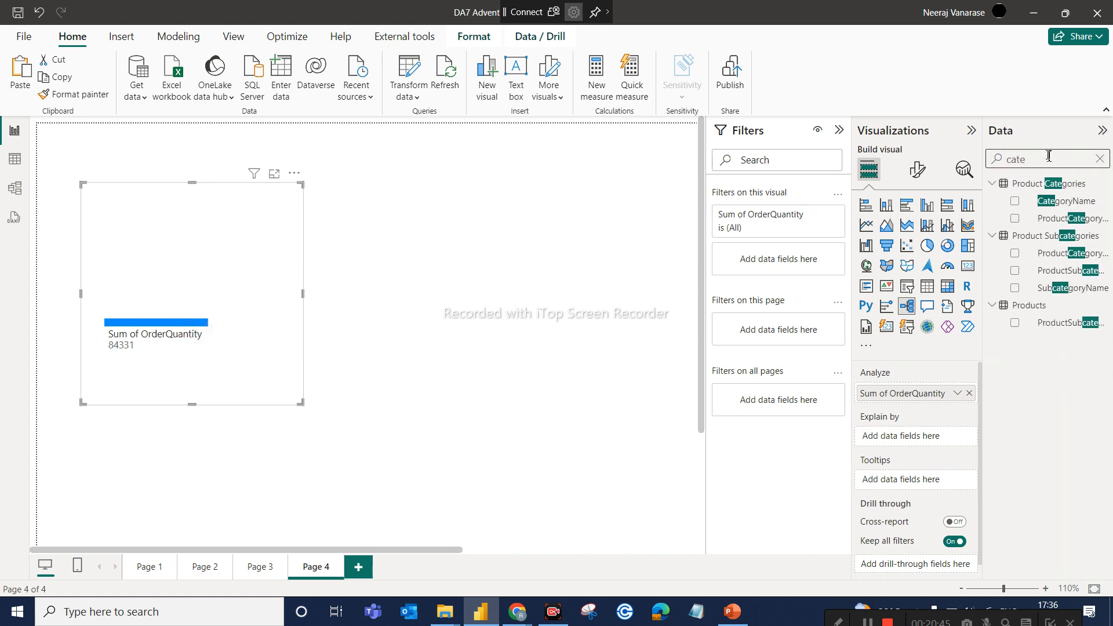
pyautogui.moveTo(1065, 207); pyautogui.dragTo(939, 447)
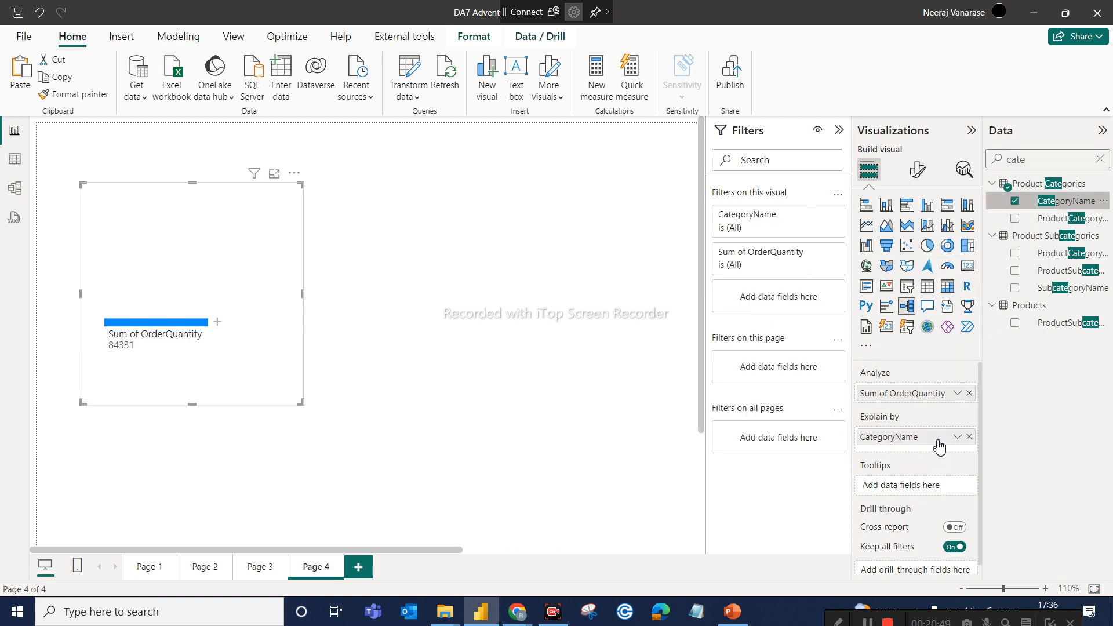
# Step: Split Sum of OrderQuantity by CategoryName in the tree and enlarge the visual to fit the branches
pyautogui.click(218, 324)
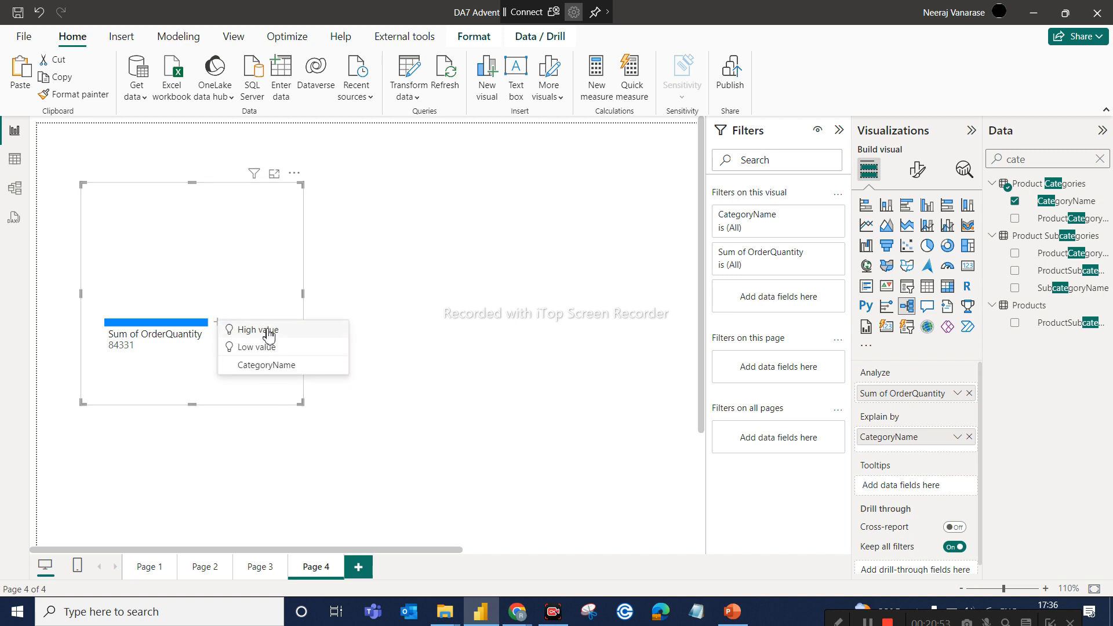
pyautogui.click(266, 367)
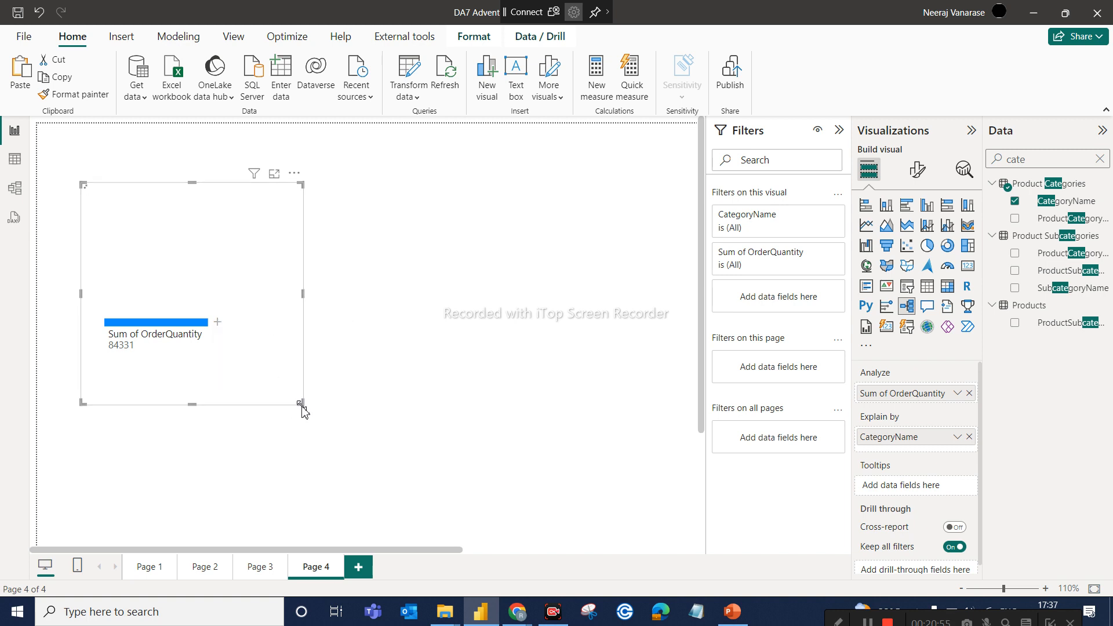
pyautogui.moveTo(301, 405); pyautogui.dragTo(430, 475)
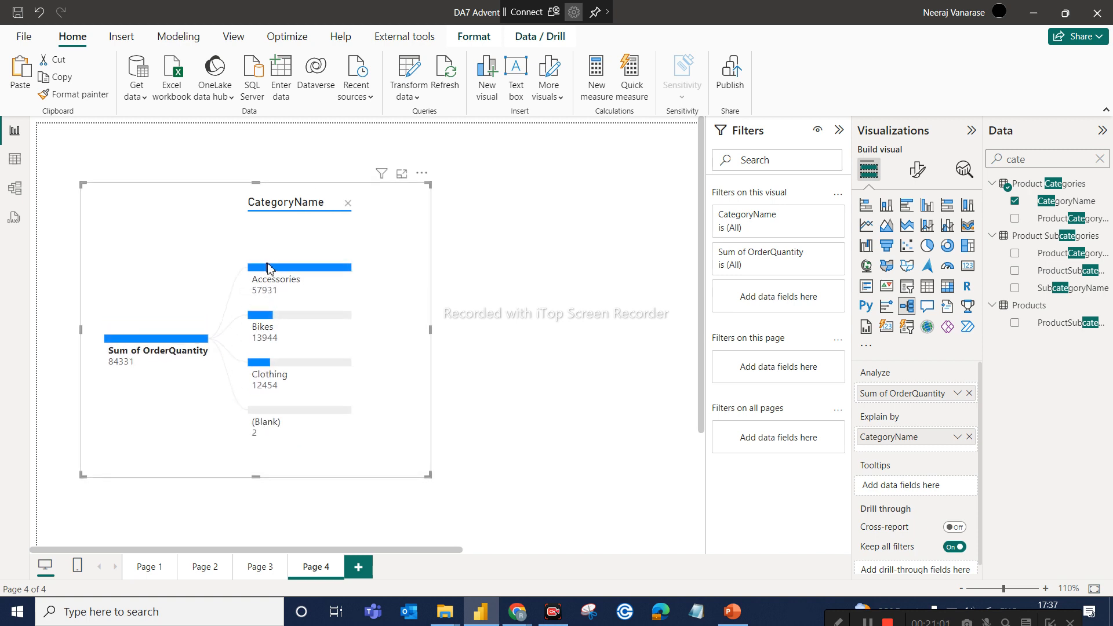
# Step: Search the data fields for "sub" and add SubcategoryName below CategoryName as an explain-by field
pyautogui.doubleClick(1021, 161)
pyautogui.write('sub c')
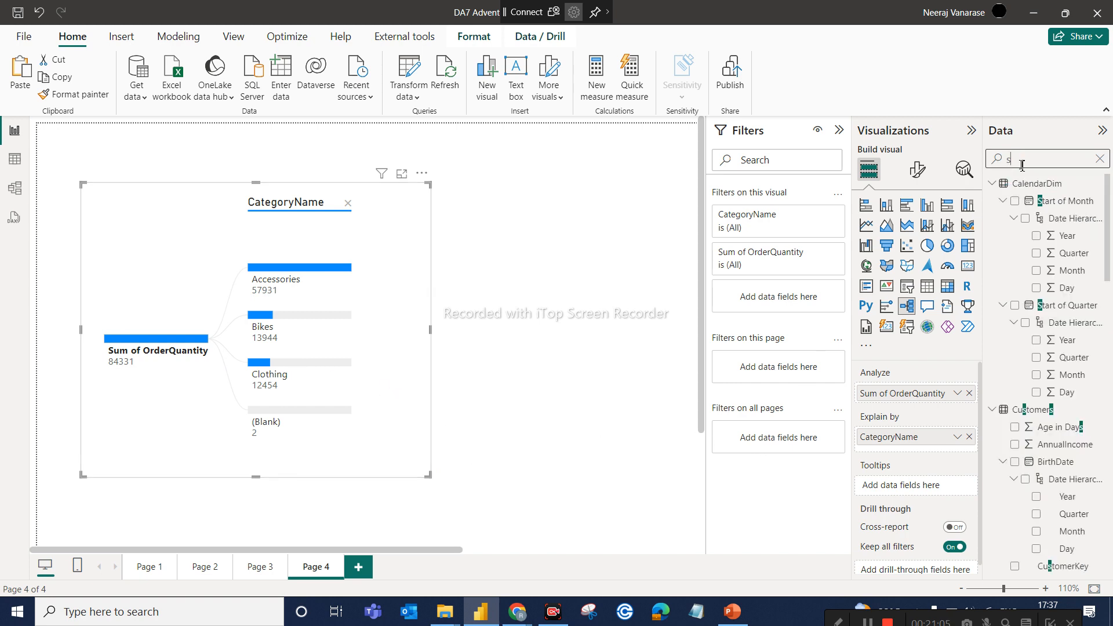
pyautogui.press('BackSpace')
pyautogui.press('BackSpace')
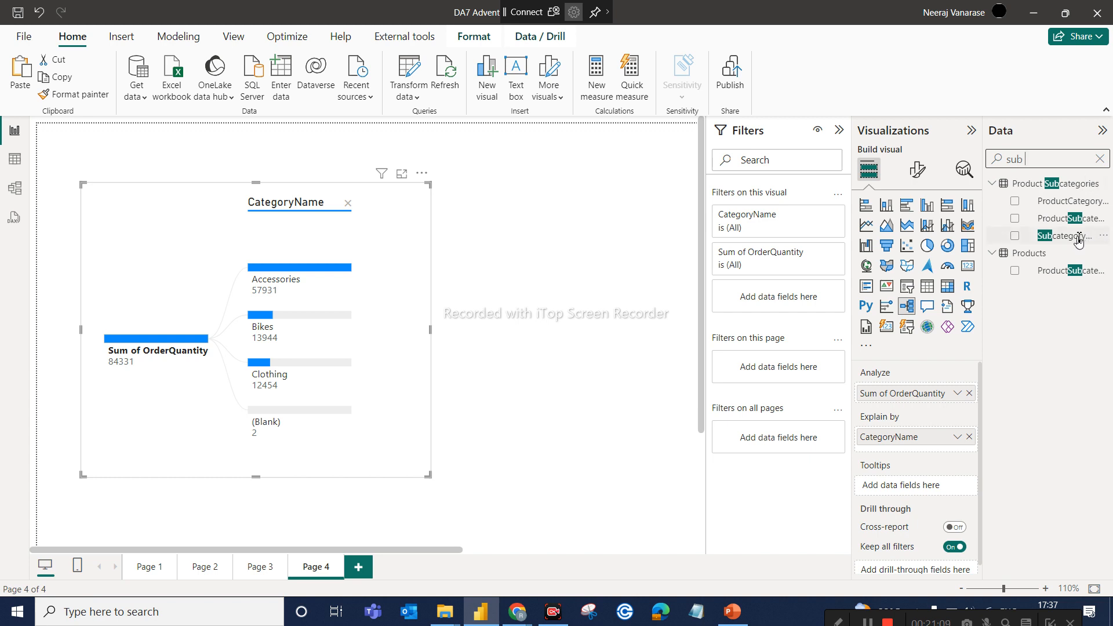
pyautogui.moveTo(1058, 239); pyautogui.dragTo(945, 454)
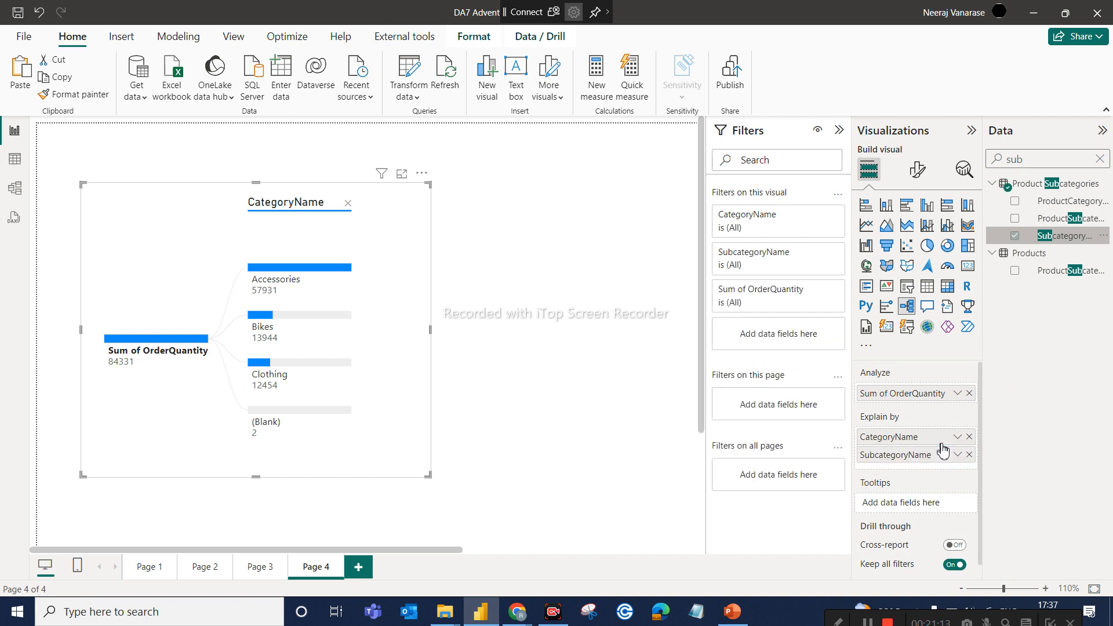
# Step: Break down the Accessories branch by SubcategoryName and widen the tree visual to fit the new level
pyautogui.click(361, 267)
pyautogui.click(408, 313)
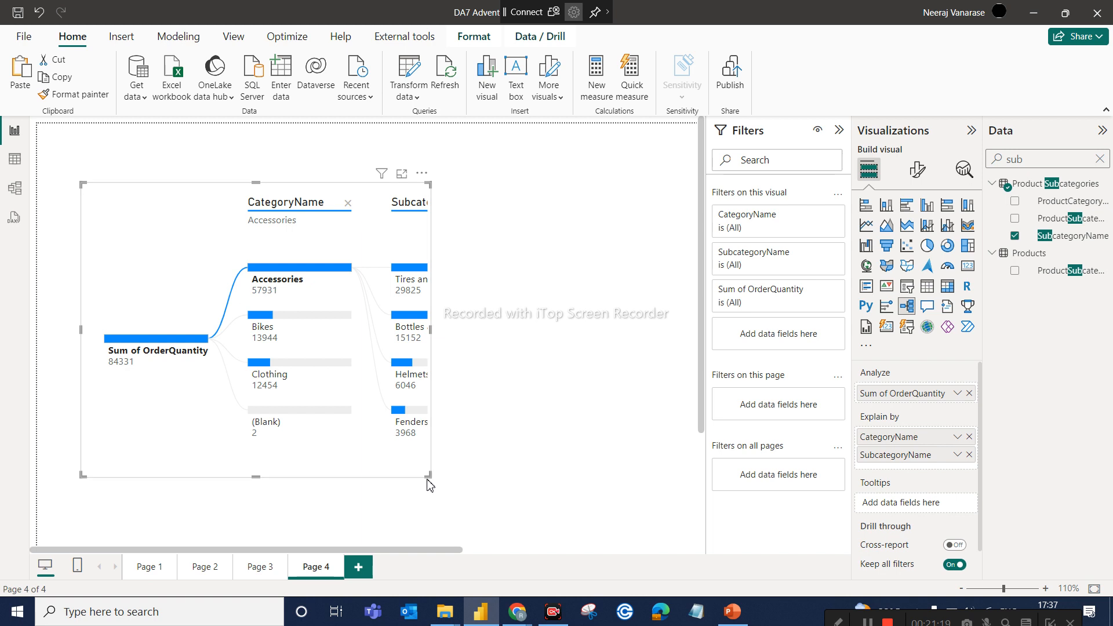
pyautogui.moveTo(430, 476); pyautogui.dragTo(681, 508)
# Step: Search the data fields for "prod" and add ProductName below SubcategoryName as an explain-by field
pyautogui.click(1046, 162)
pyautogui.press('BackSpace')
pyautogui.press('BackSpace')
pyautogui.press('BackSpace')
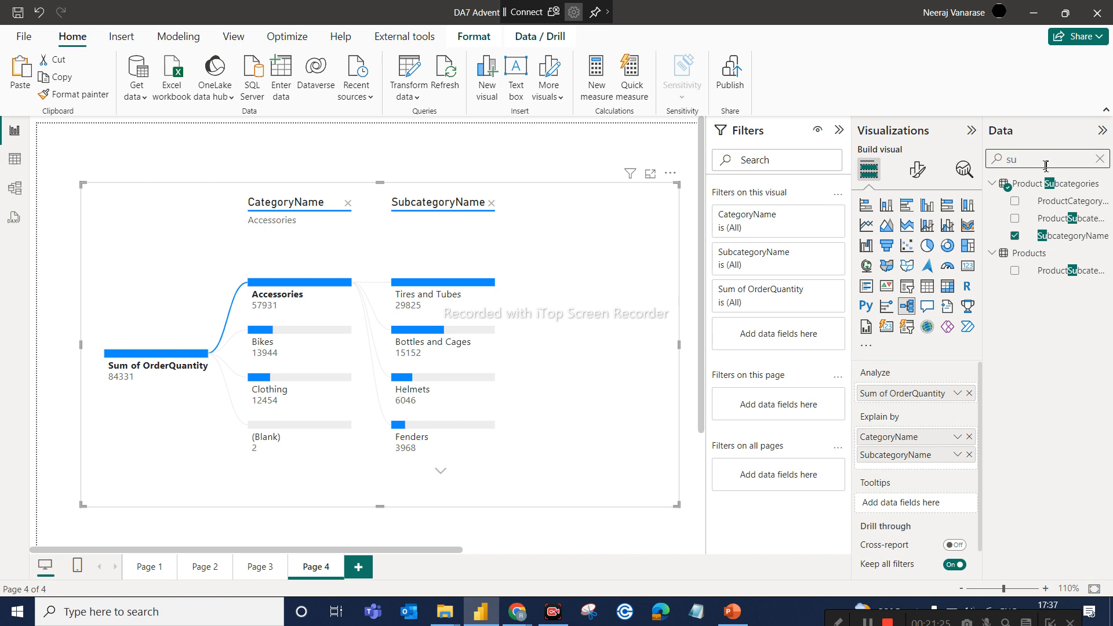
pyautogui.write('prod')
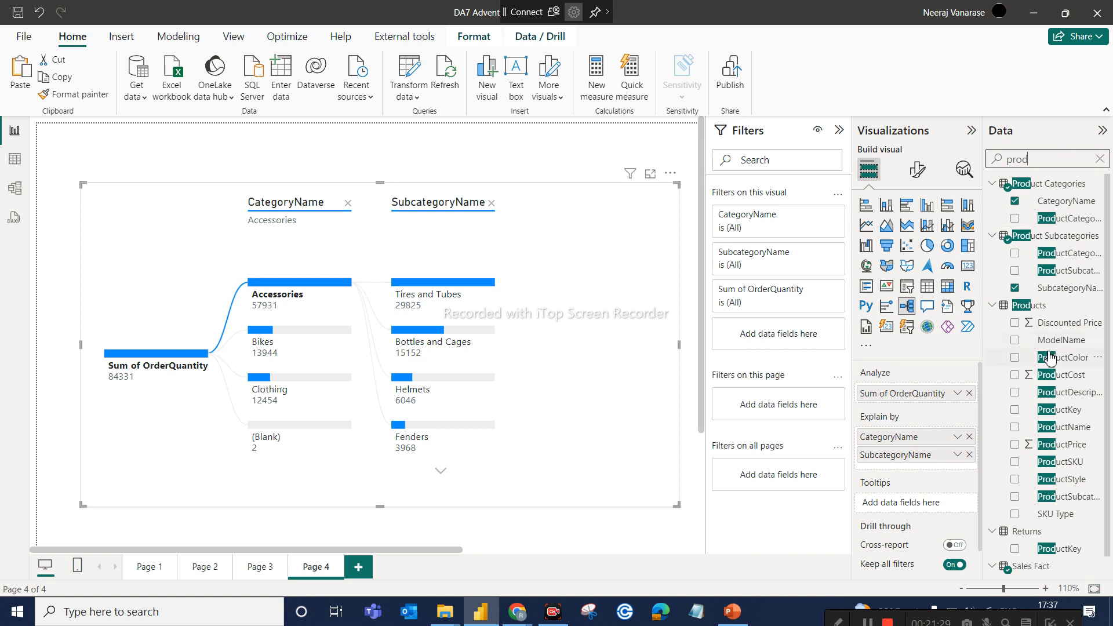
pyautogui.moveTo(1056, 427); pyautogui.dragTo(928, 467)
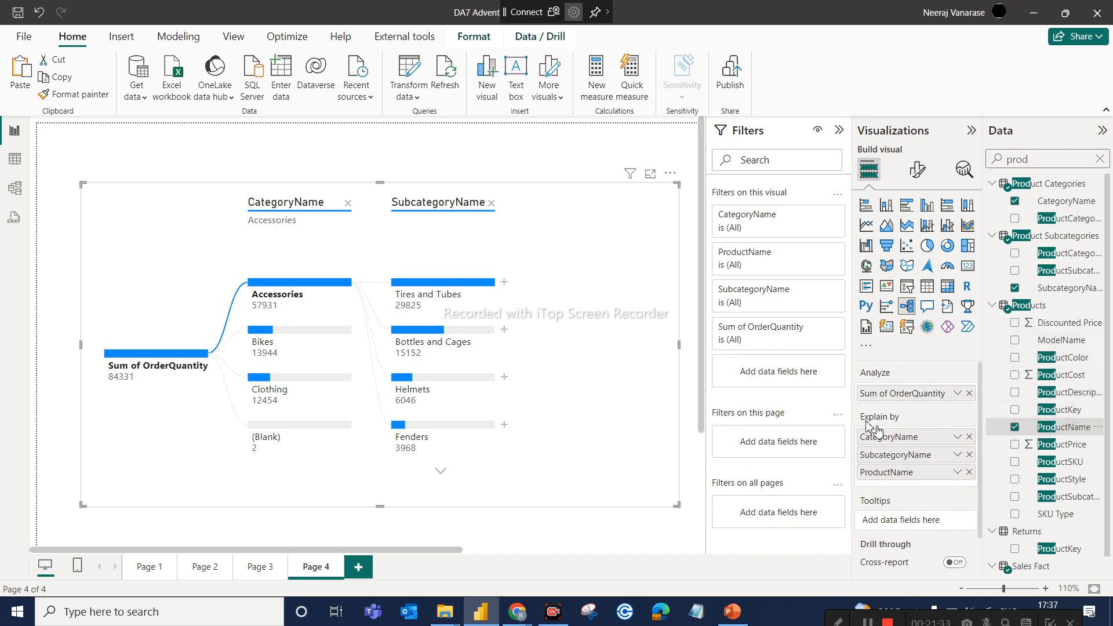
# Step: Break down the Tires and Tubes branch by ProductName and collapse the tree back to its category level
pyautogui.click(503, 282)
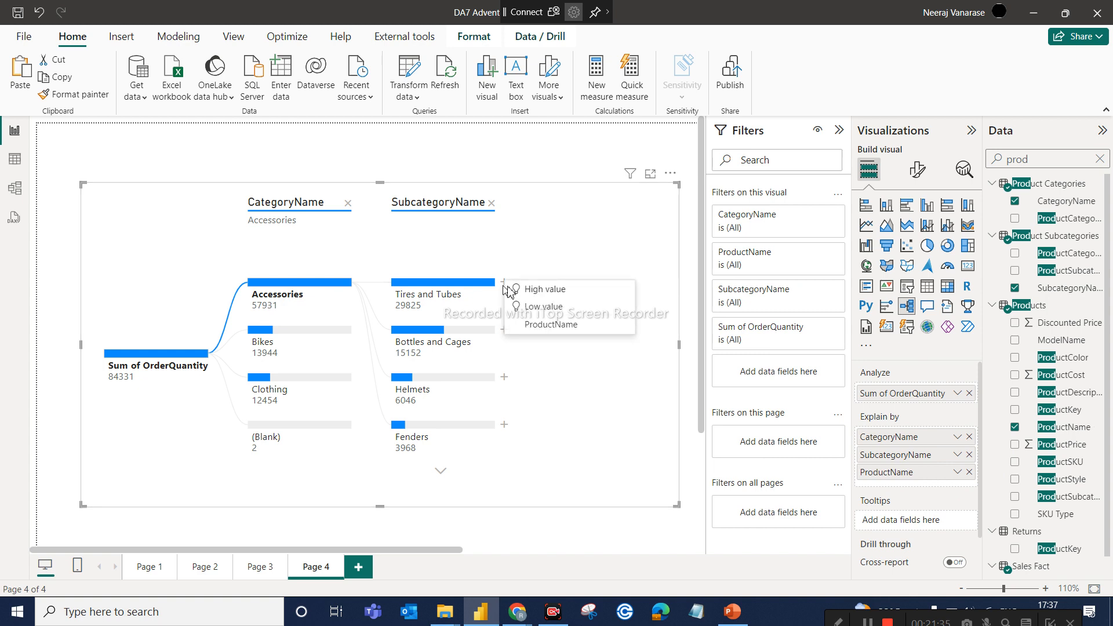
pyautogui.click(552, 326)
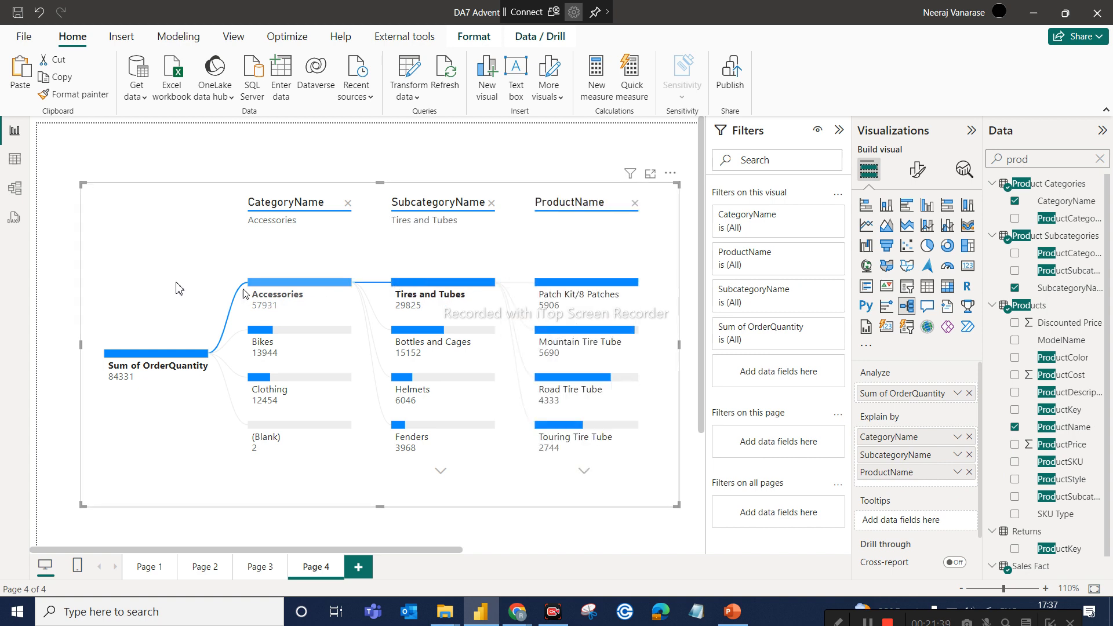
pyautogui.click(183, 364)
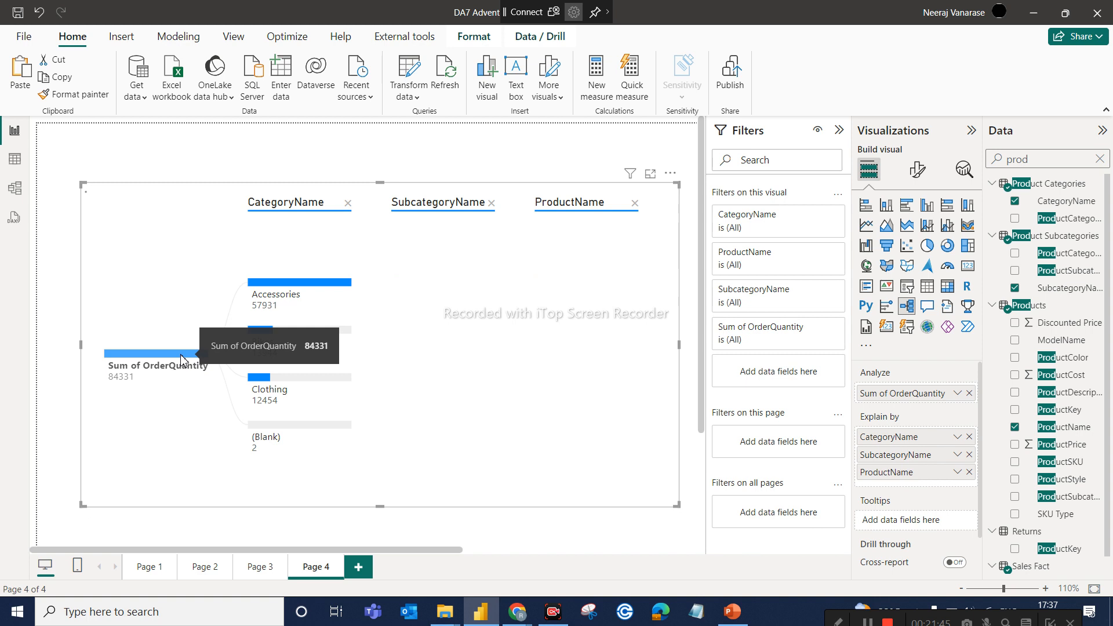
# Step: Collapse and re-expand the tree's category level, then break down Bikes by SubcategoryName and Mountain Bikes by ProductName
pyautogui.click(180, 356)
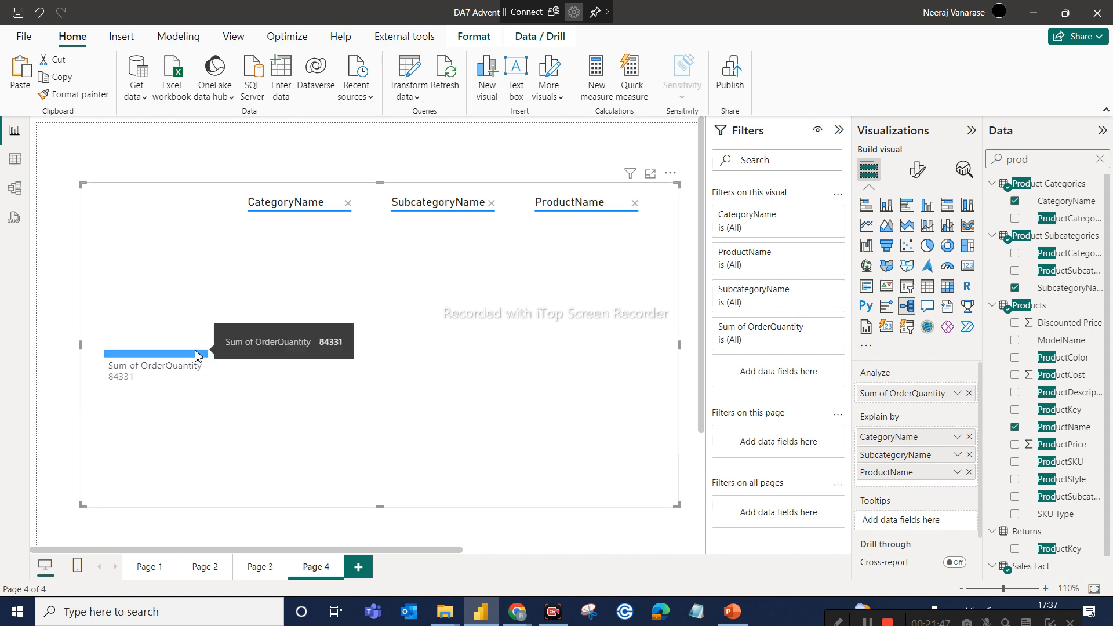
pyautogui.click(195, 353)
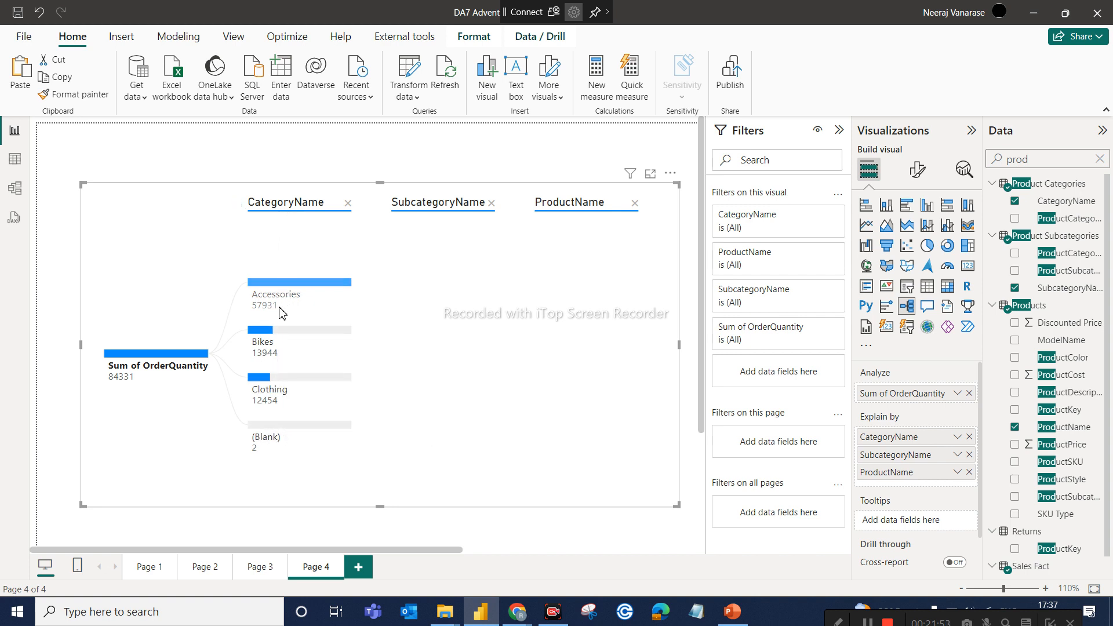
pyautogui.moveTo(269, 336)
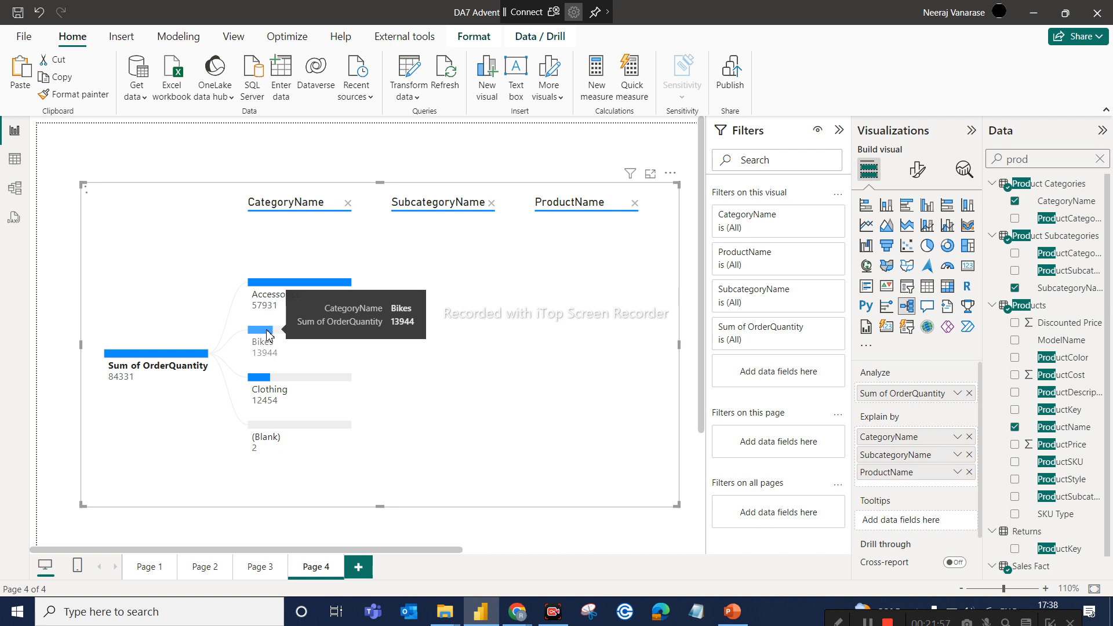
pyautogui.click(267, 334)
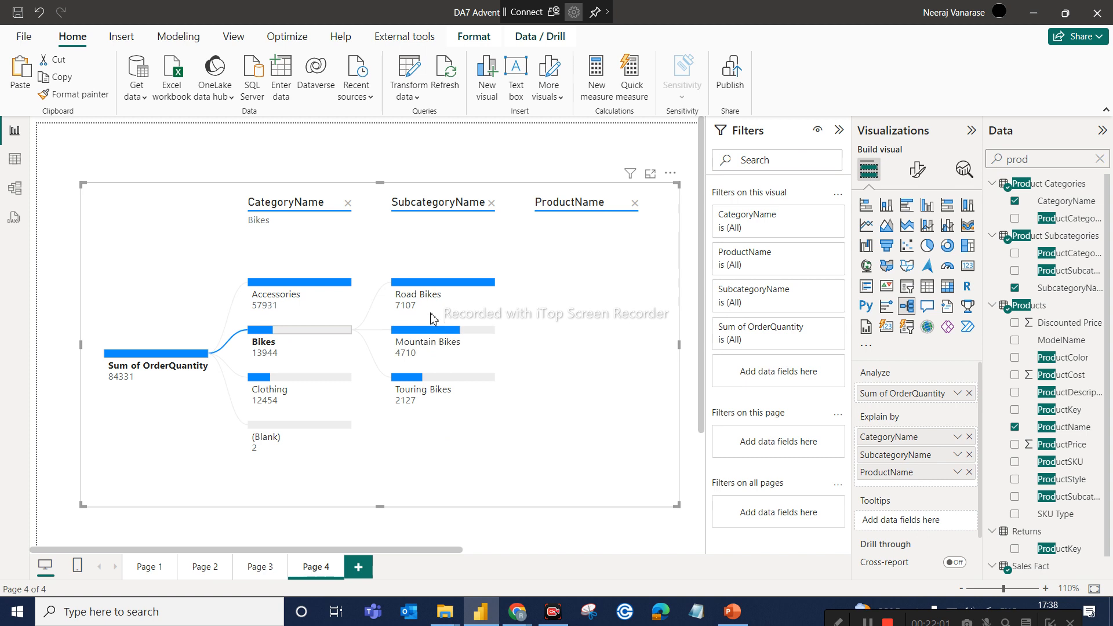
pyautogui.moveTo(439, 346)
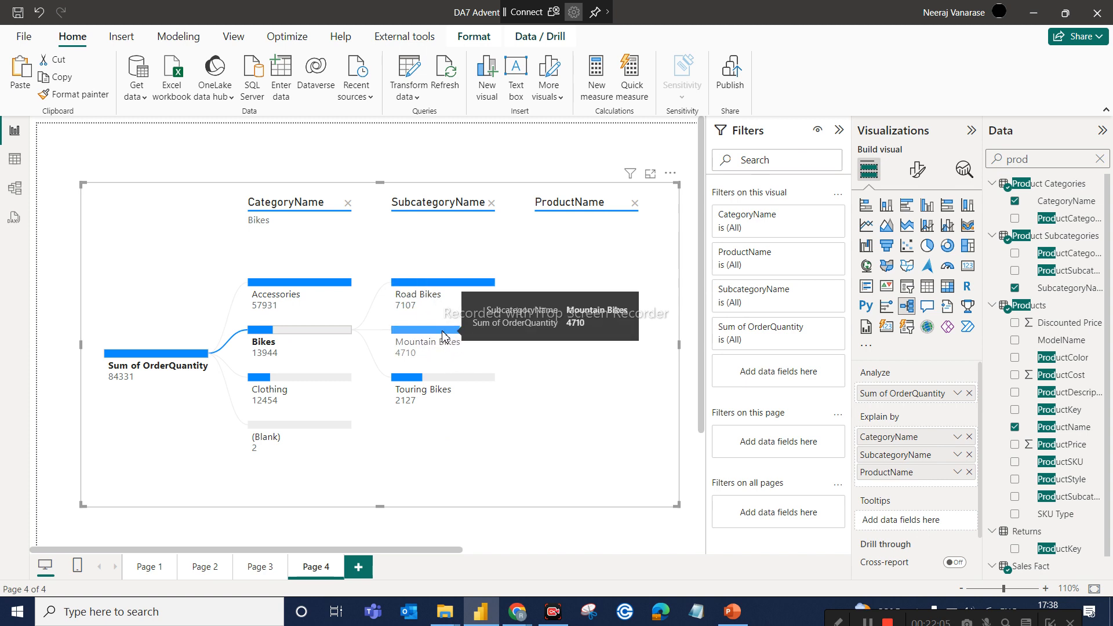
pyautogui.click(442, 336)
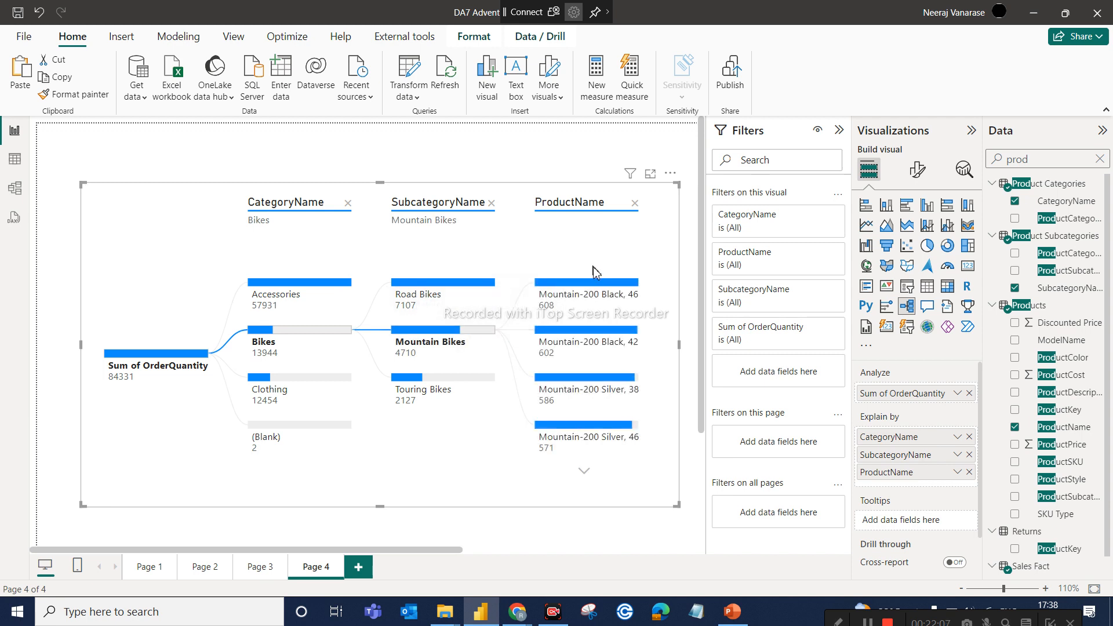
# Step: Page down through the products under Mountain Bikes and switch to the Decomposition Tree slide in PowerPoint
pyautogui.click(586, 472)
pyautogui.click(586, 473)
pyautogui.click(586, 472)
pyautogui.click(586, 472)
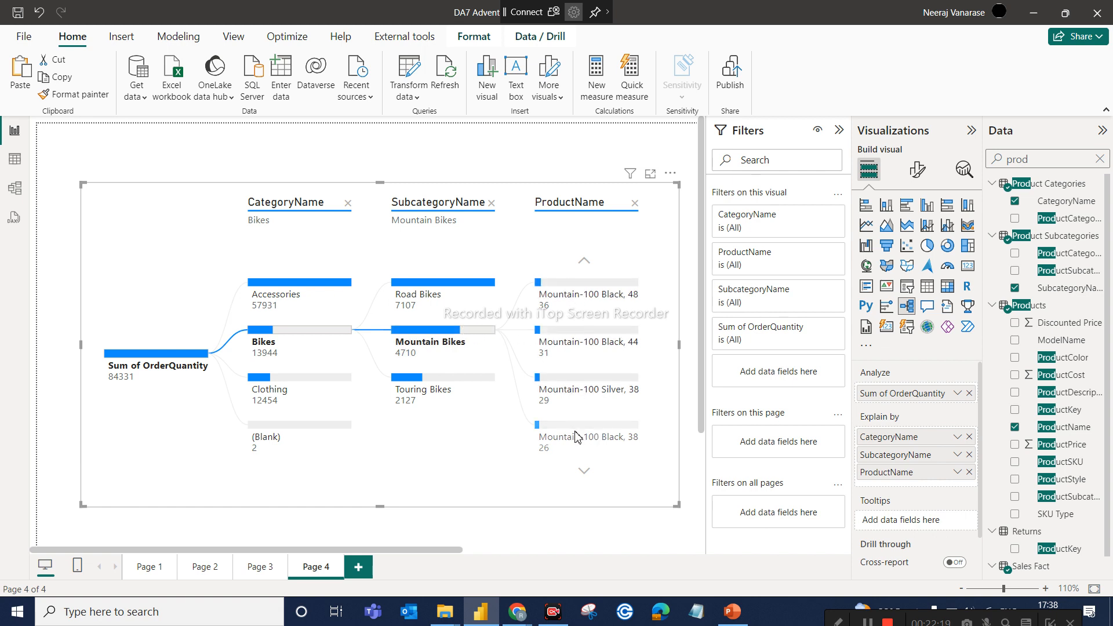
pyautogui.moveTo(577, 436)
pyautogui.click(731, 616)
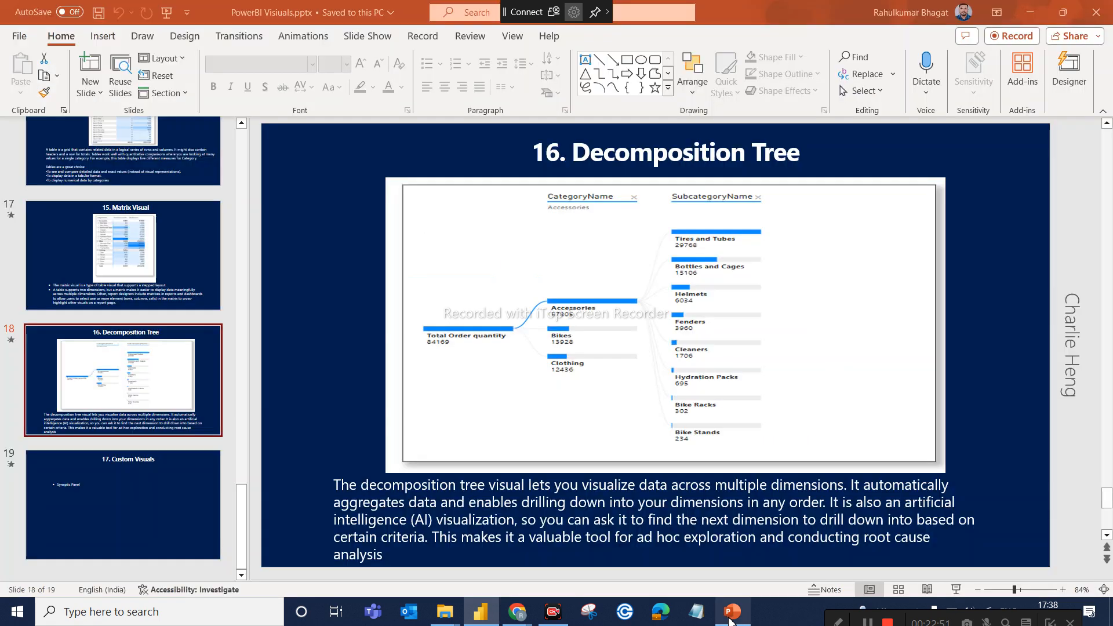
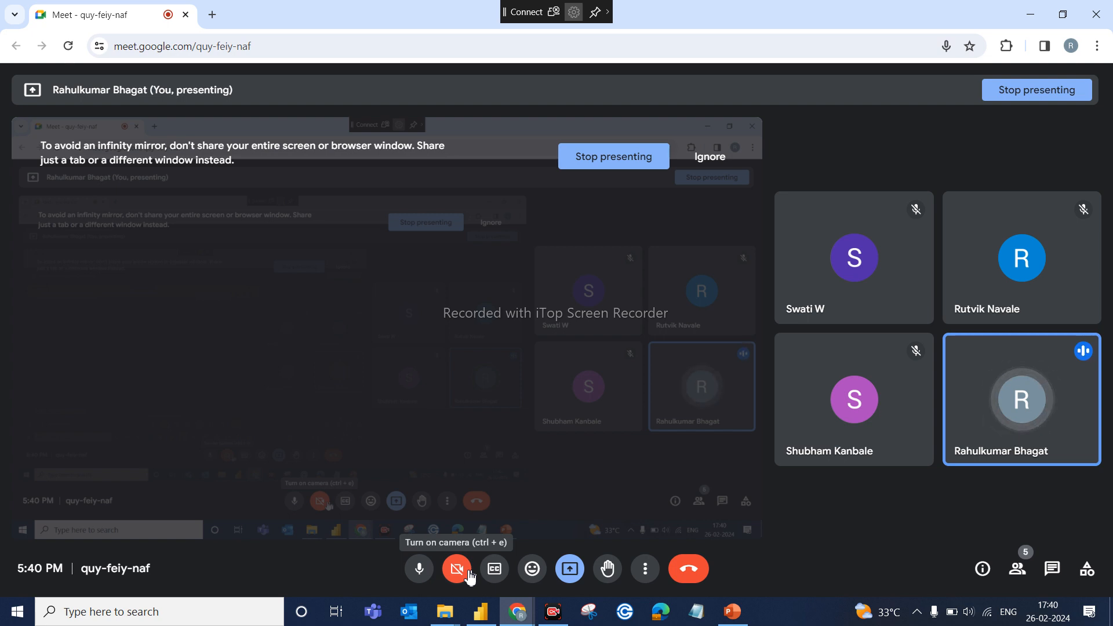
# Step: Return to Power BI, browse the gallery of additional Power BI visuals and close it
pyautogui.click(480, 611)
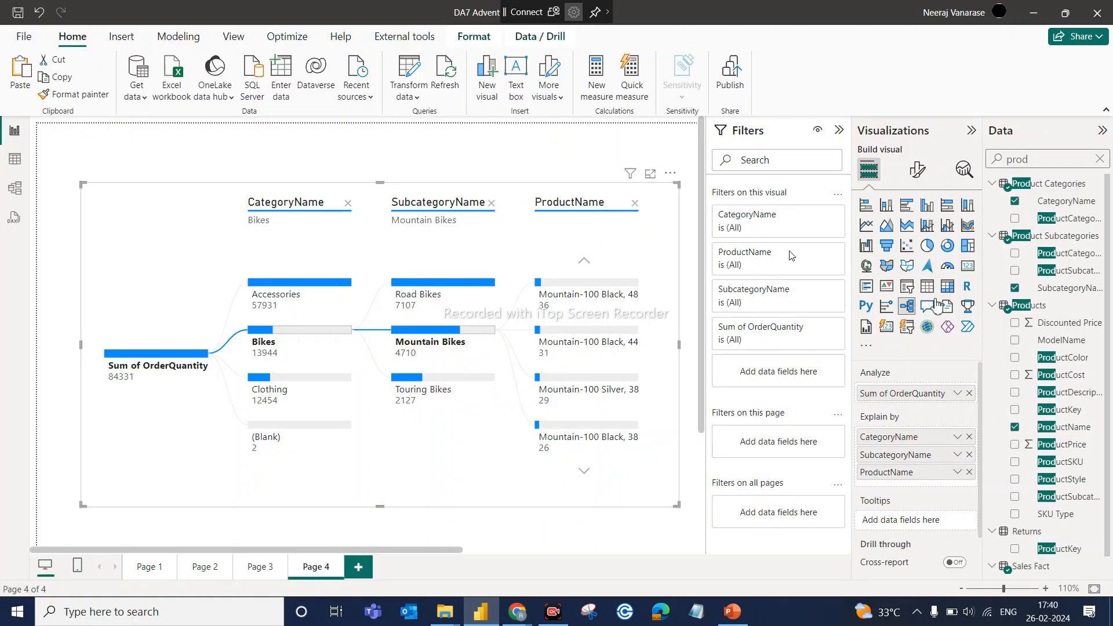
pyautogui.click(867, 349)
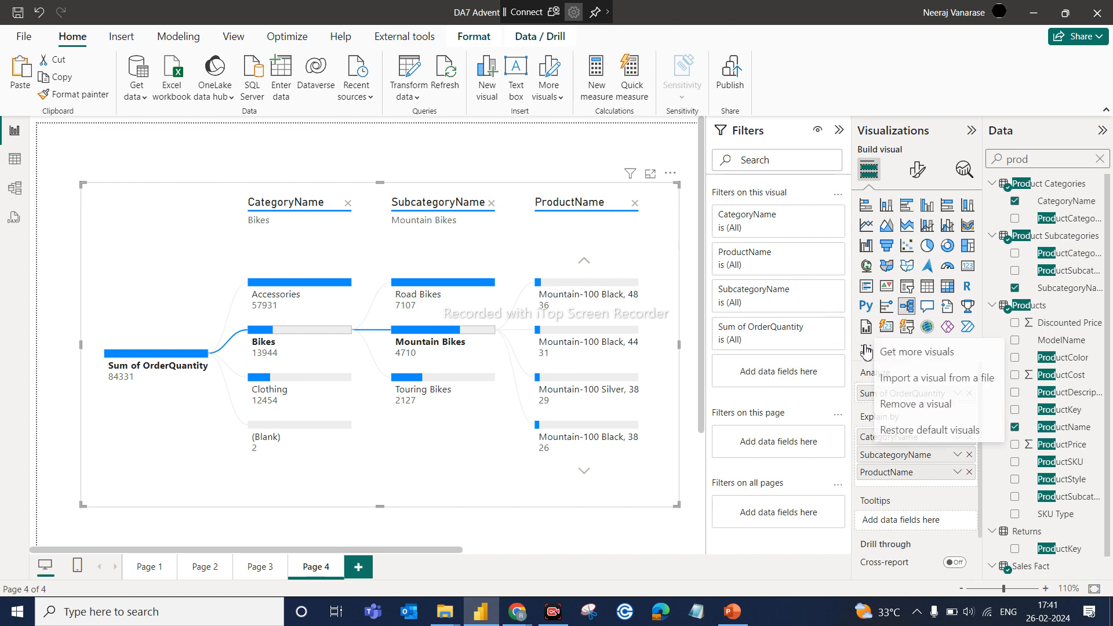
pyautogui.click(903, 361)
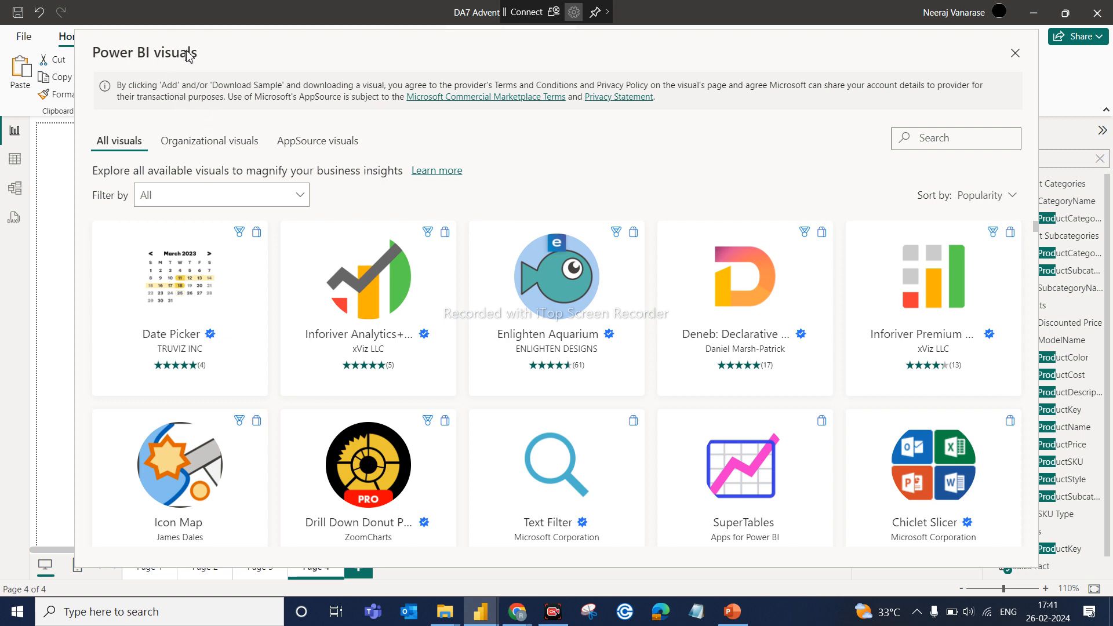
pyautogui.scroll(-1, 365, 267)
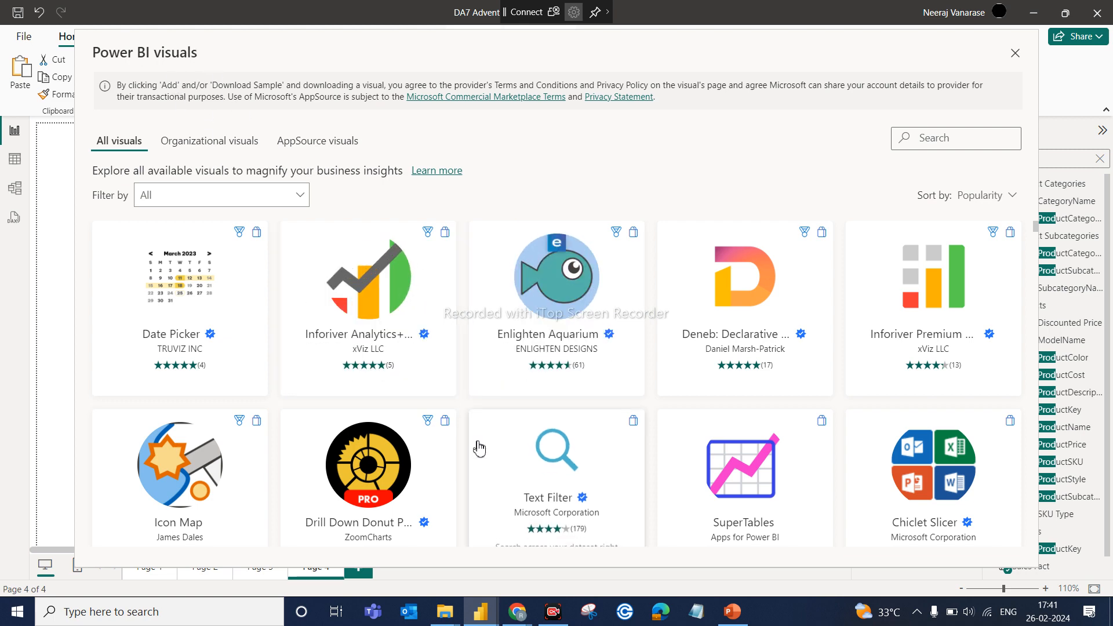
pyautogui.scroll(-5, 478, 448)
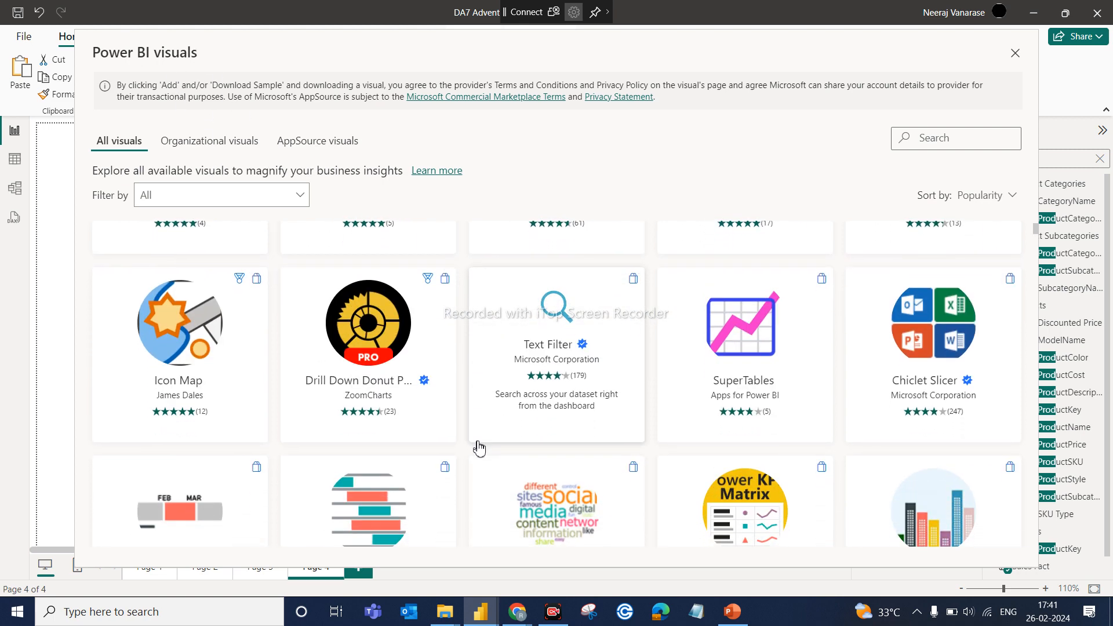
pyautogui.scroll(4, 479, 448)
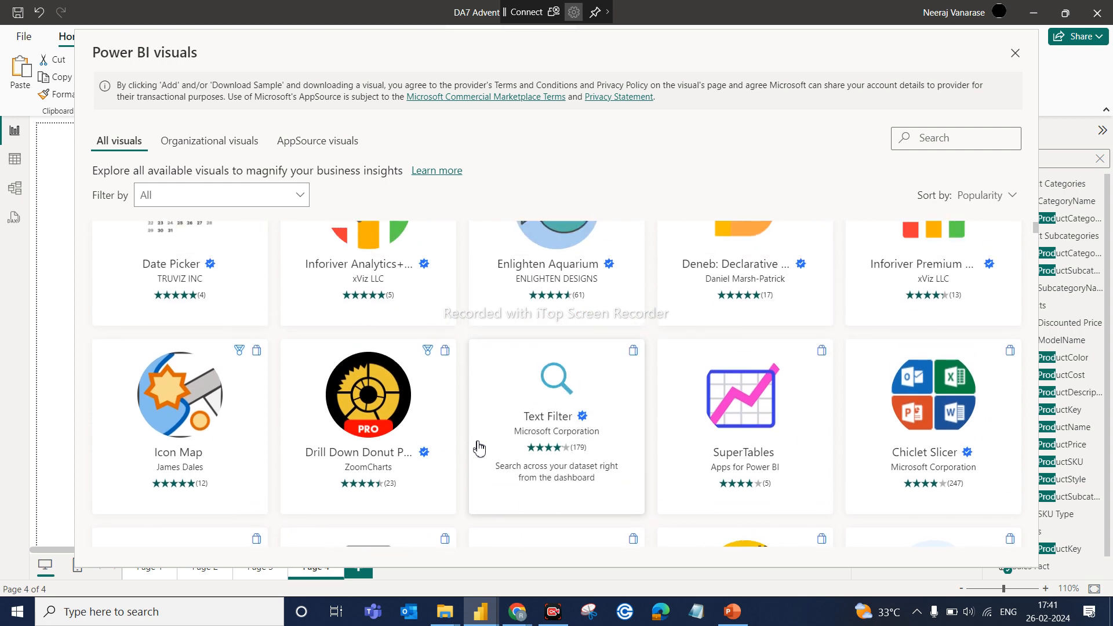
pyautogui.scroll(2, 479, 448)
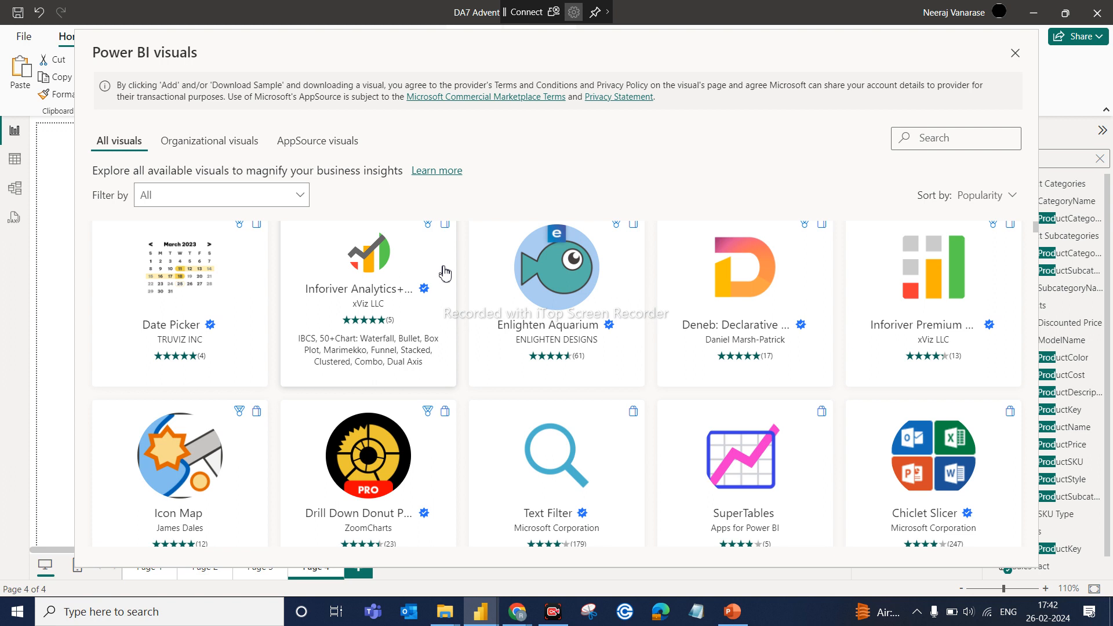
pyautogui.scroll(-2, 377, 406)
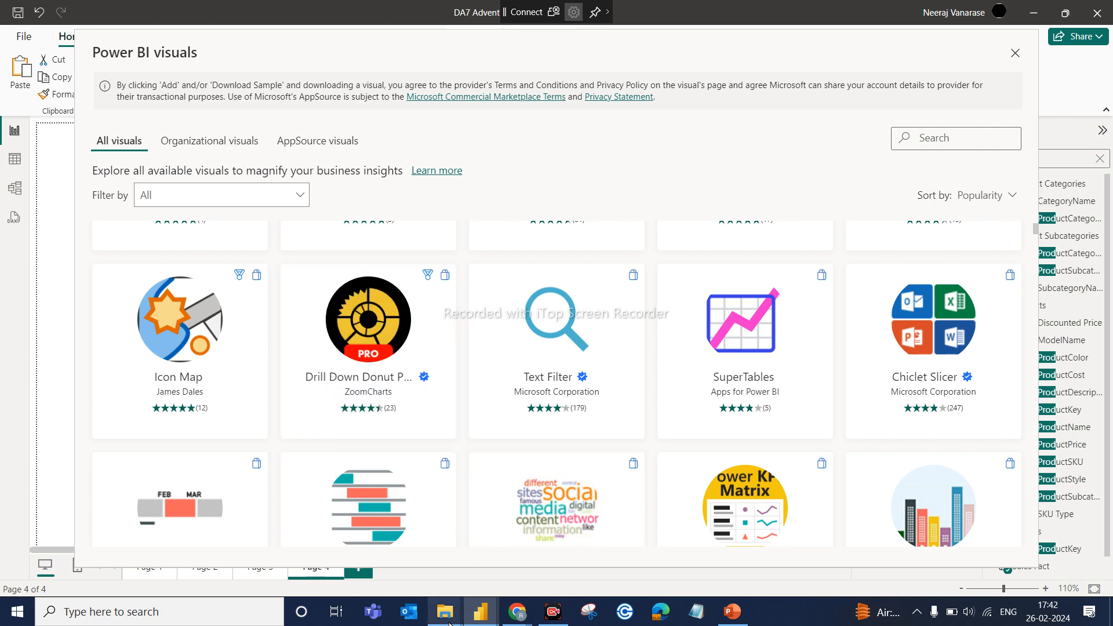
pyautogui.moveTo(473, 601)
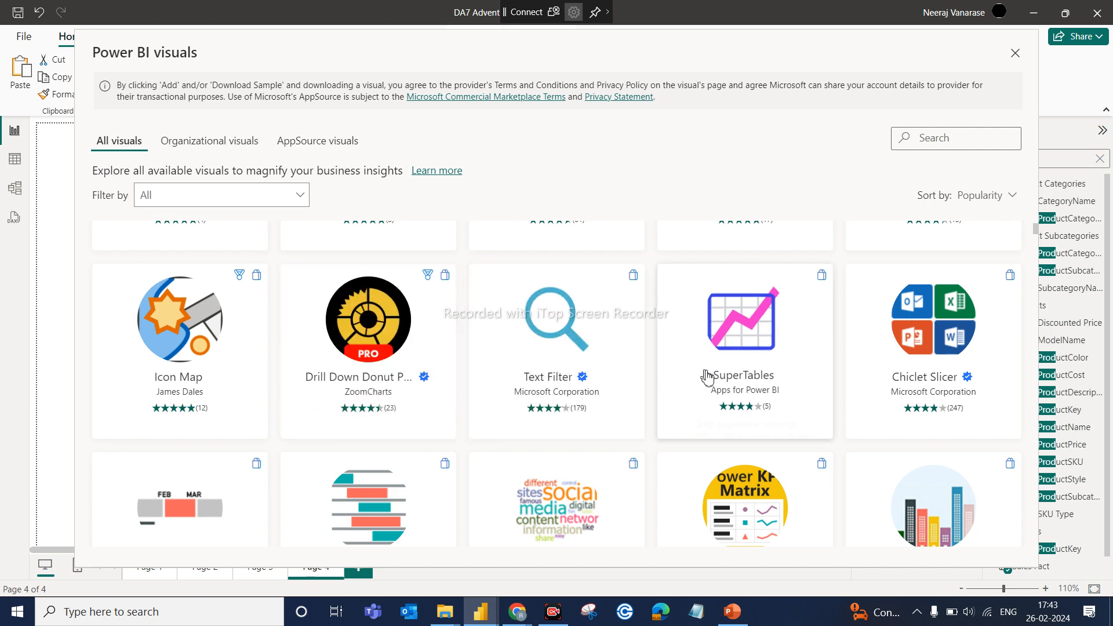
pyautogui.scroll(-5, 708, 376)
pyautogui.scroll(7, 707, 376)
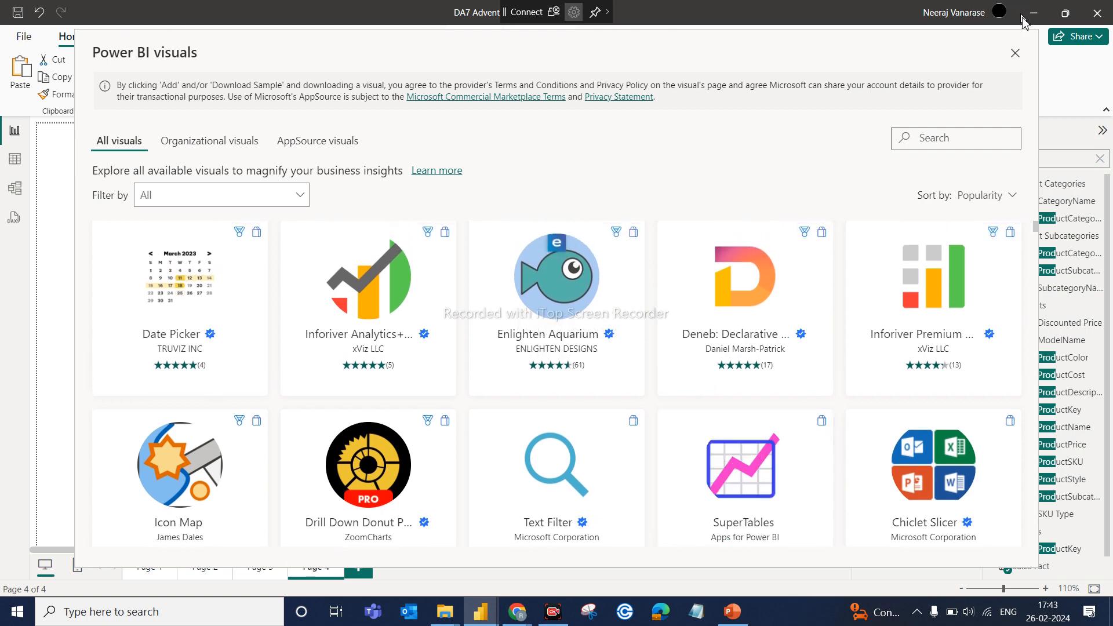
pyautogui.click(1014, 52)
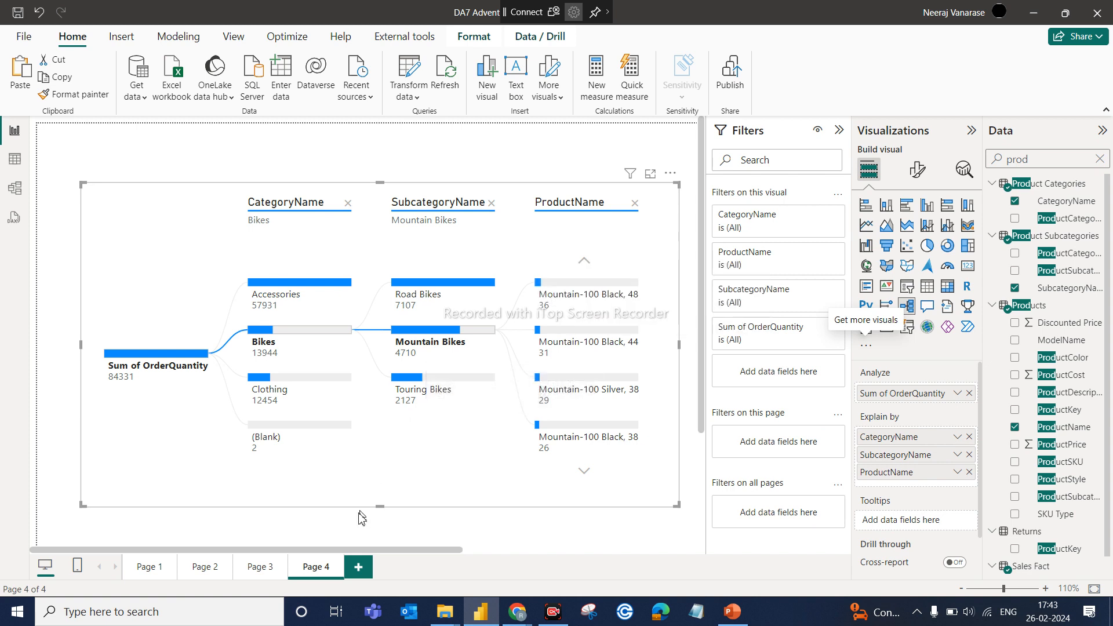
# Step: Add a new report page and switch to the Custom Visuals slide in PowerPoint
pyautogui.click(357, 571)
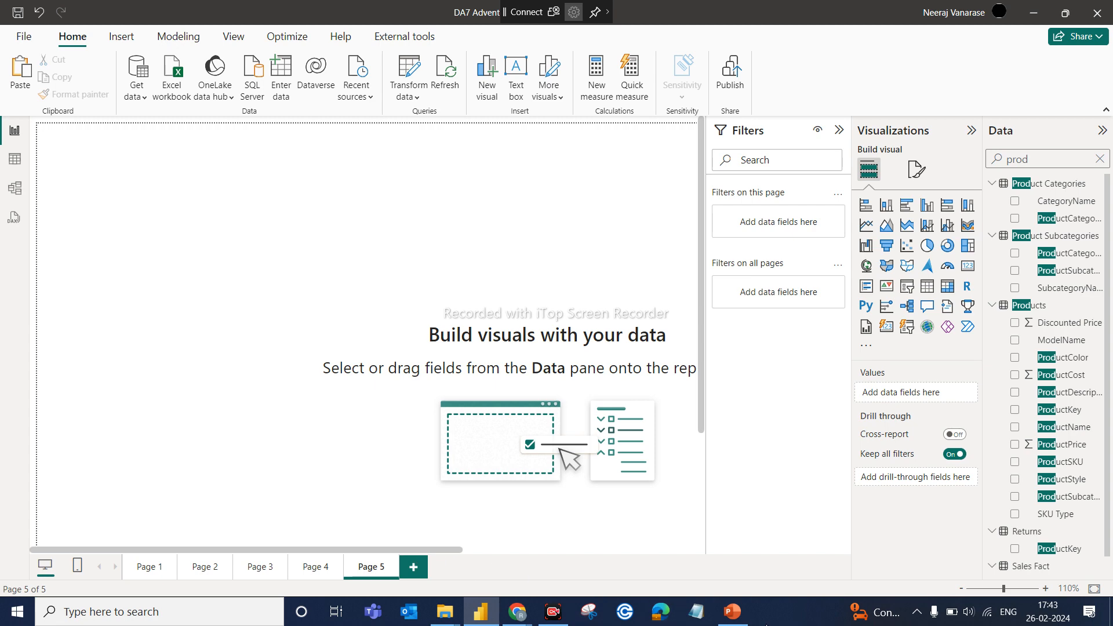
pyautogui.click(736, 614)
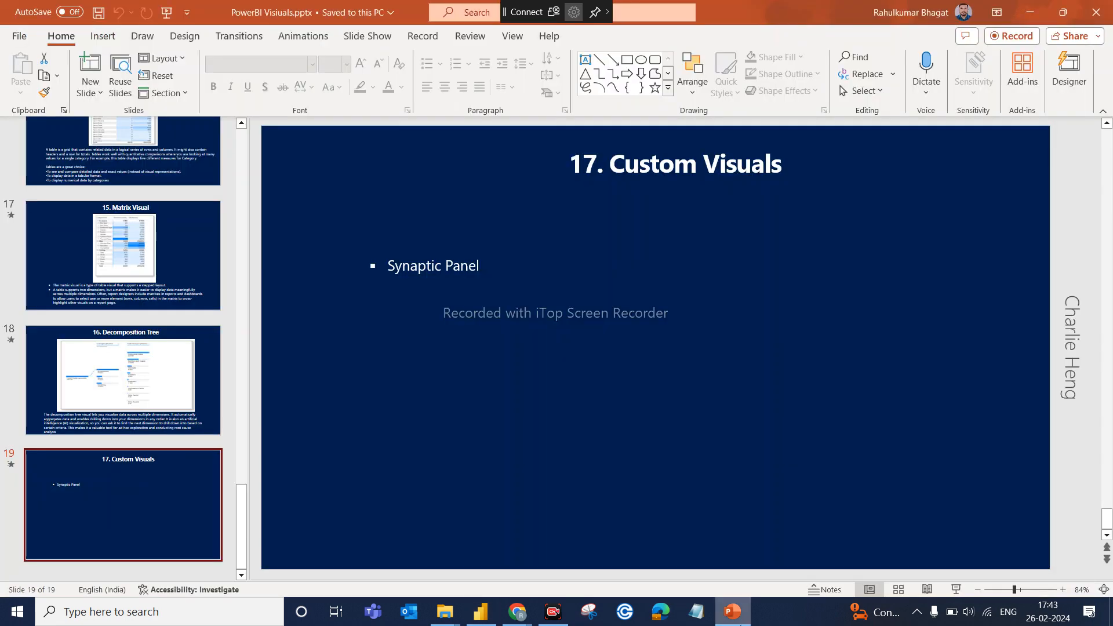
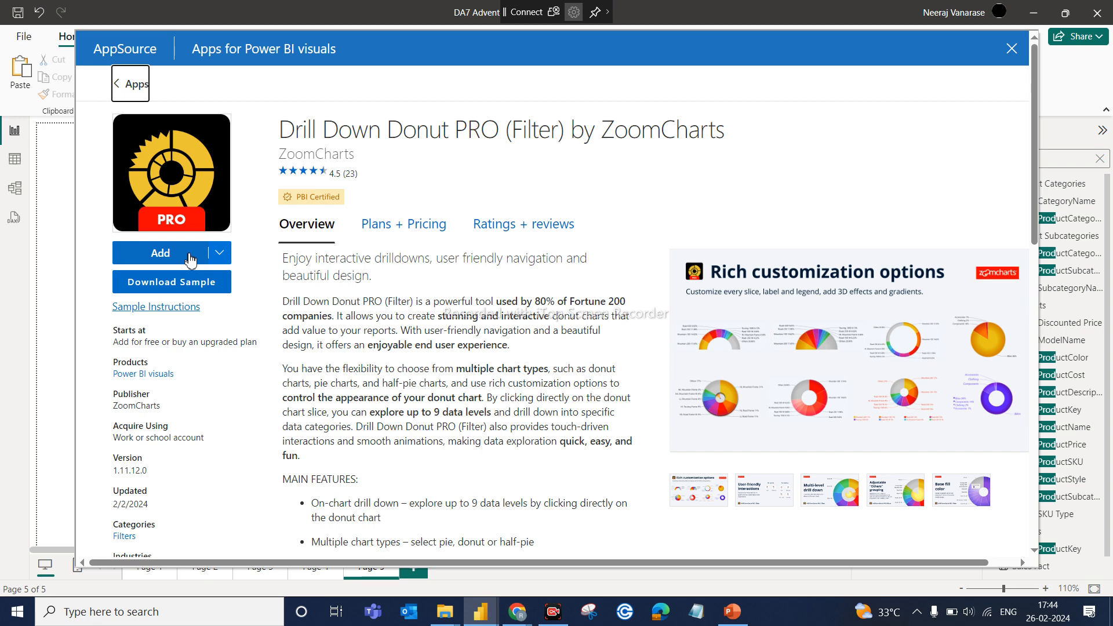
# Step: Import the Drill Down Donut PRO (Filter) visual by ZoomCharts from AppSource into the report
pyautogui.scroll(-1, 192, 400)
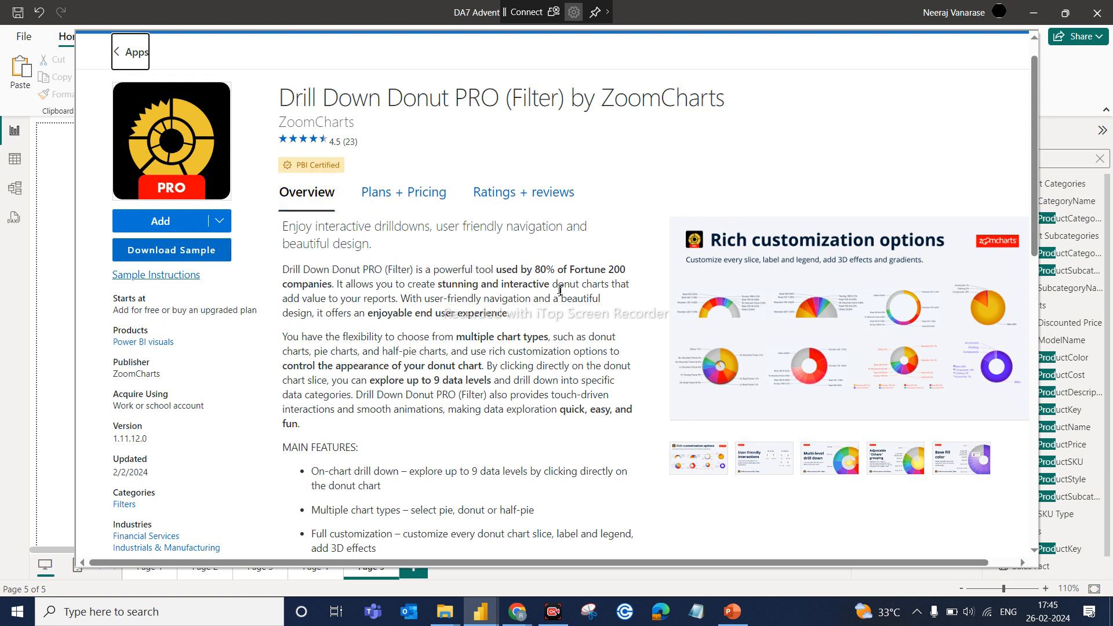
pyautogui.click(180, 224)
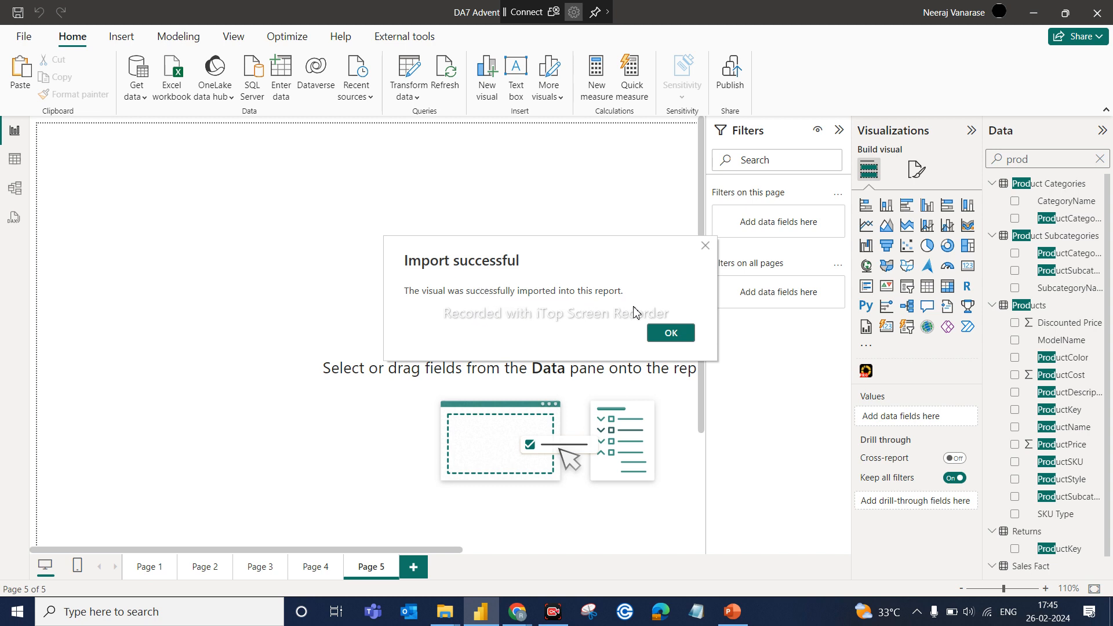
pyautogui.click(671, 333)
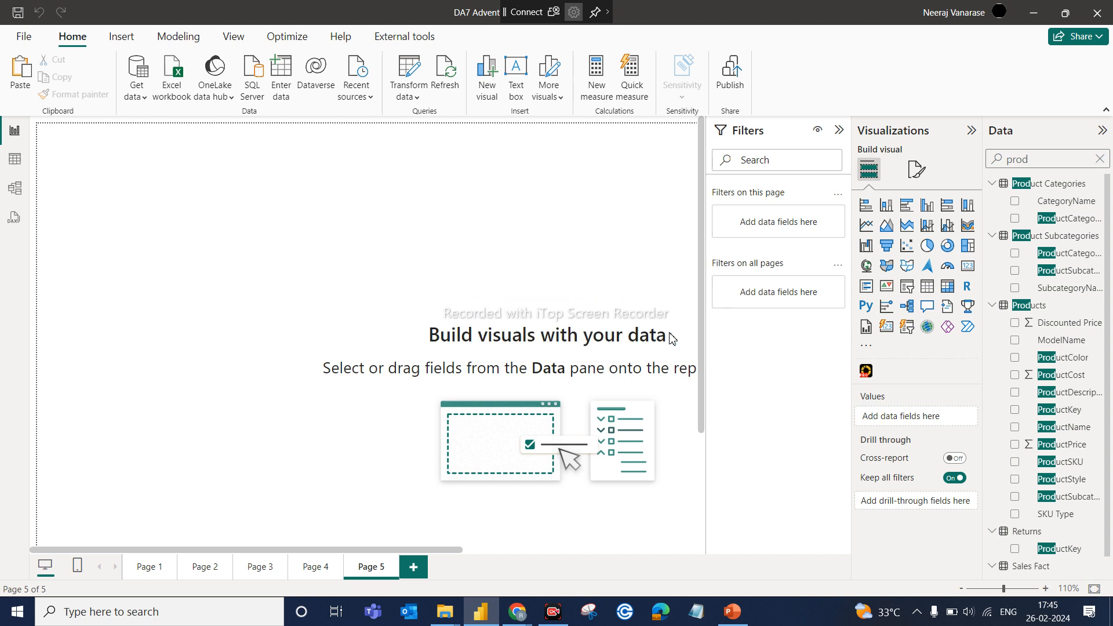
# Step: Place an enlarged Drill Down Donut PRO visual on Page 5 with CategoryName as category and OrderQuantity from Sales Fact as values
pyautogui.click(866, 374)
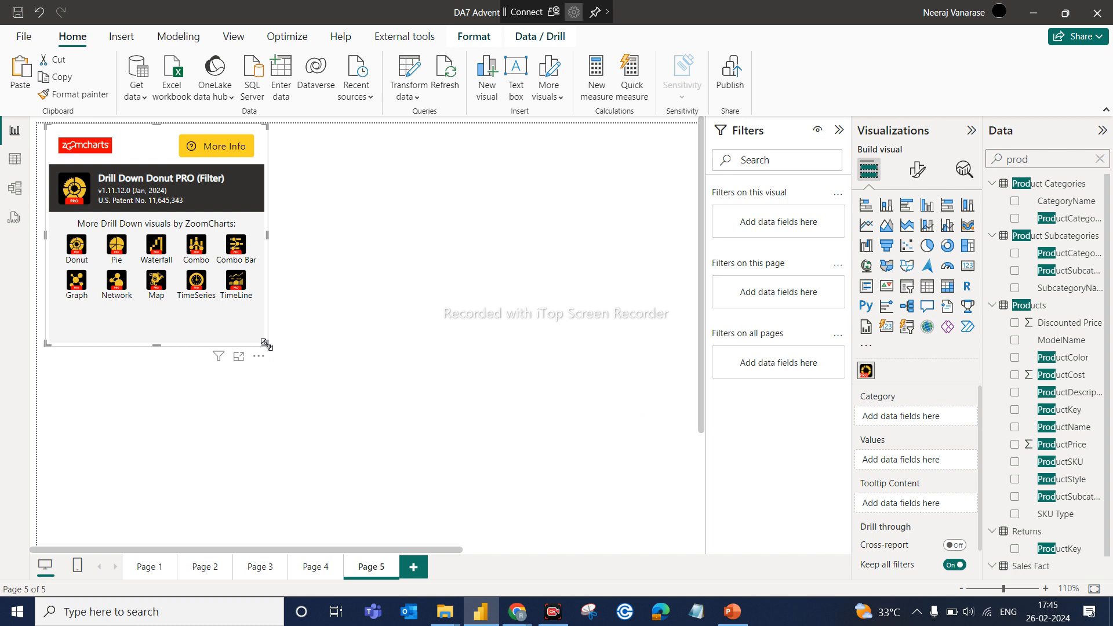
pyautogui.moveTo(266, 345); pyautogui.dragTo(328, 409)
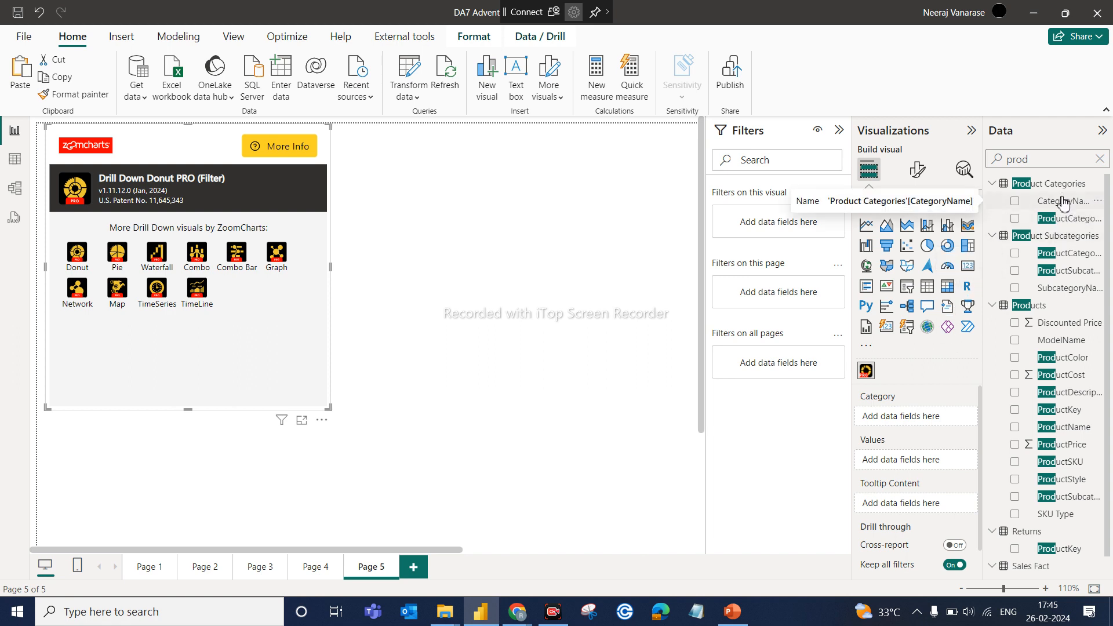
pyautogui.moveTo(1062, 201); pyautogui.dragTo(939, 419)
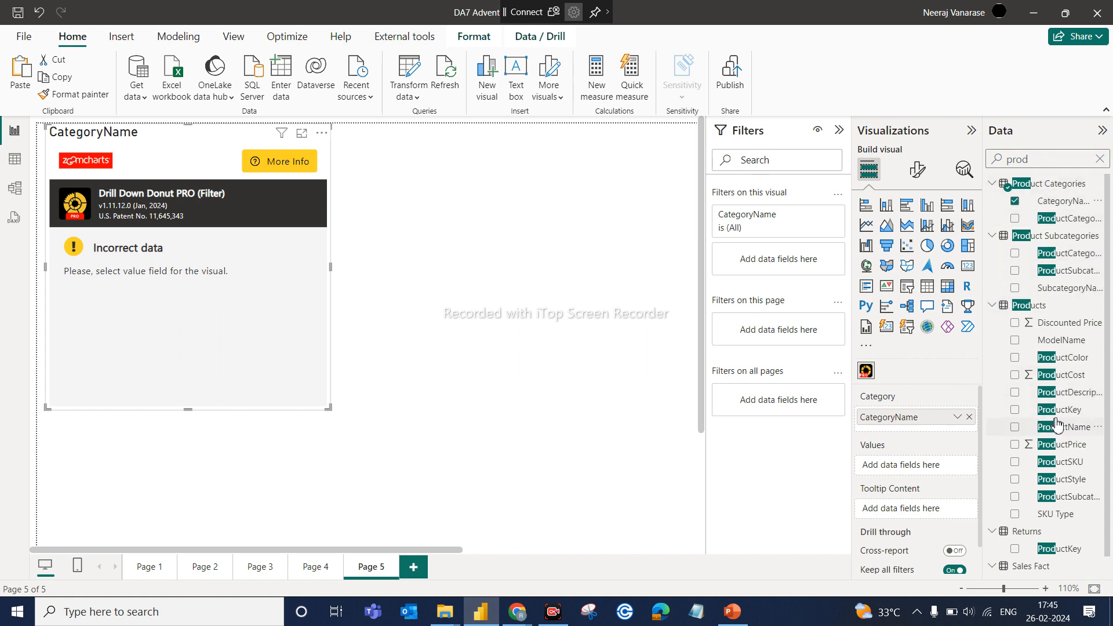
pyautogui.click(1100, 158)
pyautogui.scroll(-2, 1087, 342)
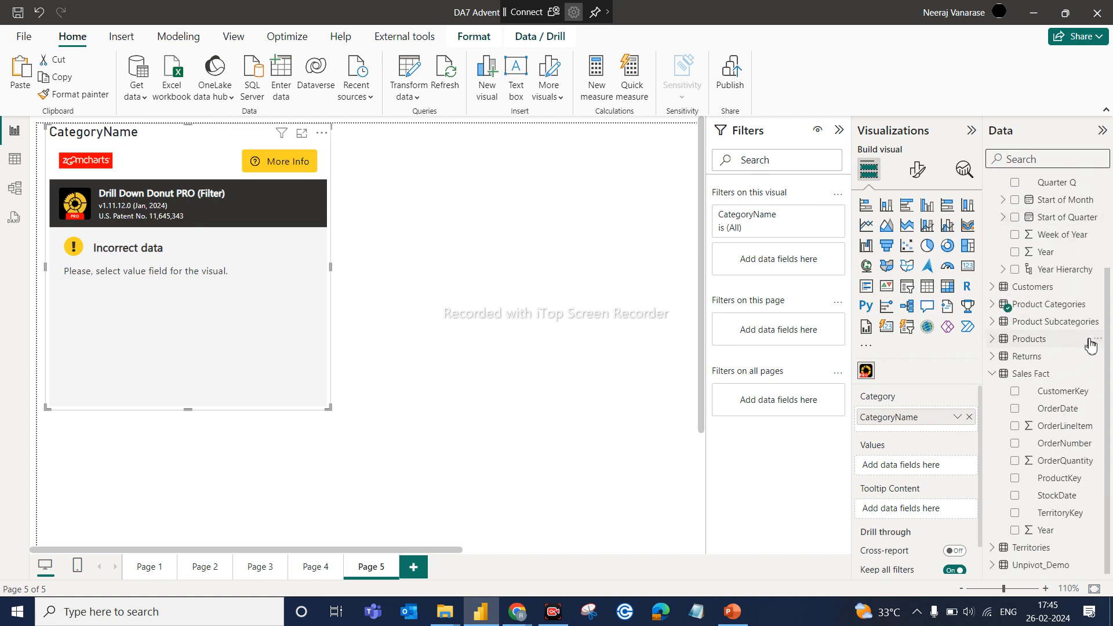
pyautogui.moveTo(1062, 470); pyautogui.dragTo(916, 466)
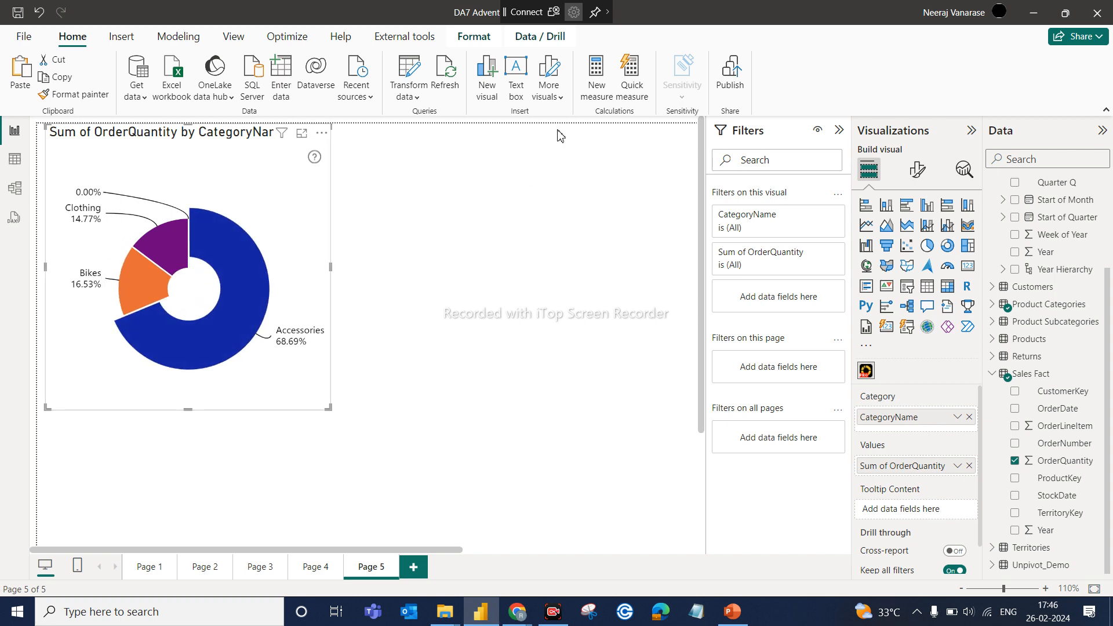
# Step: Add SubcategoryName below CategoryName in the donut's categories, and drill down into Accessories and back up
pyautogui.moveTo(139, 291)
pyautogui.click(993, 324)
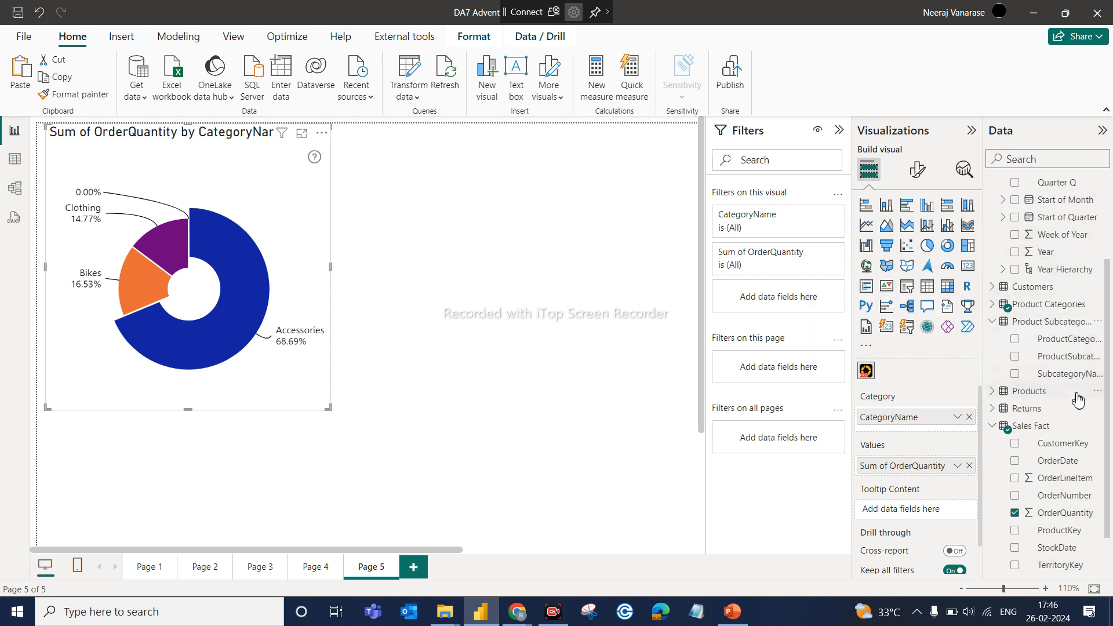
pyautogui.moveTo(1073, 385); pyautogui.dragTo(960, 434)
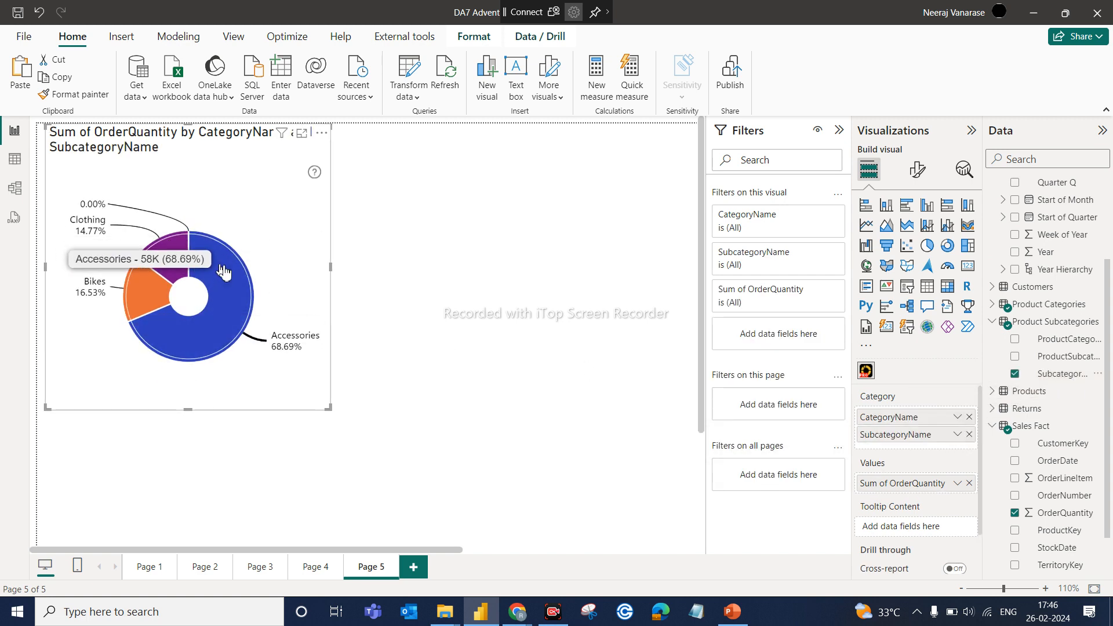
pyautogui.click(226, 319)
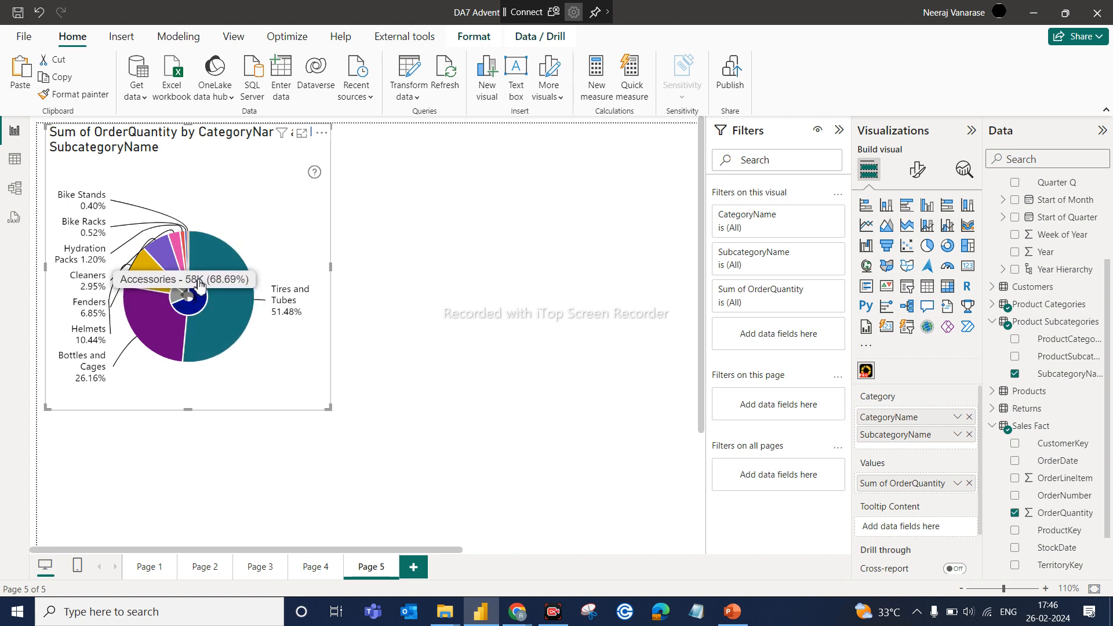
pyautogui.click(203, 300)
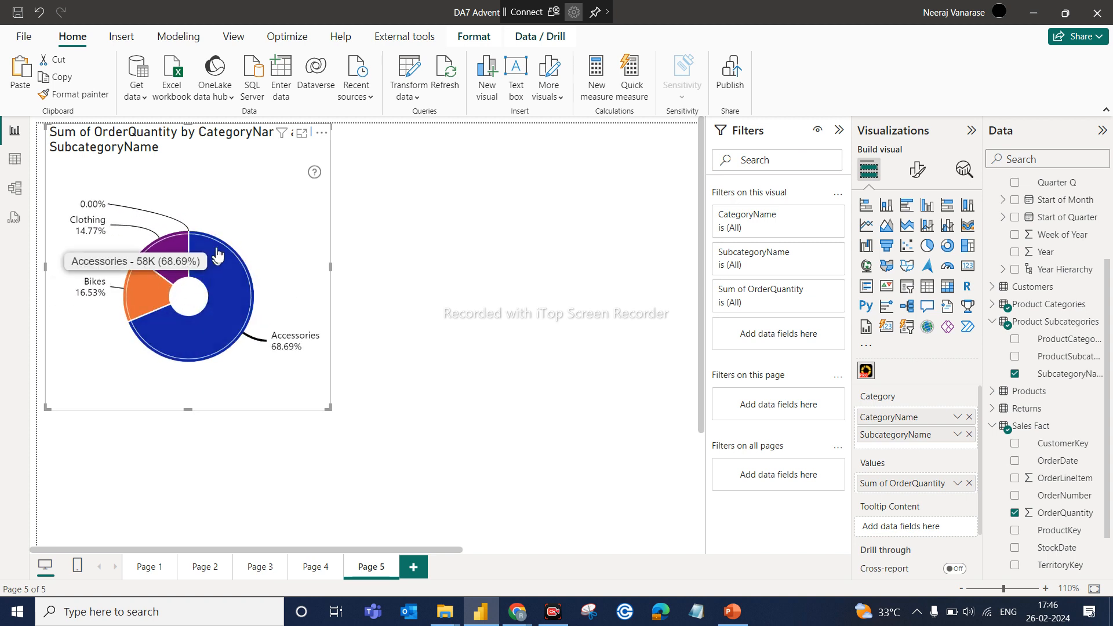
# Step: Drill down into Bikes in the donut visual and check the Custom Visuals slide in PowerPoint before returning to the report
pyautogui.click(154, 295)
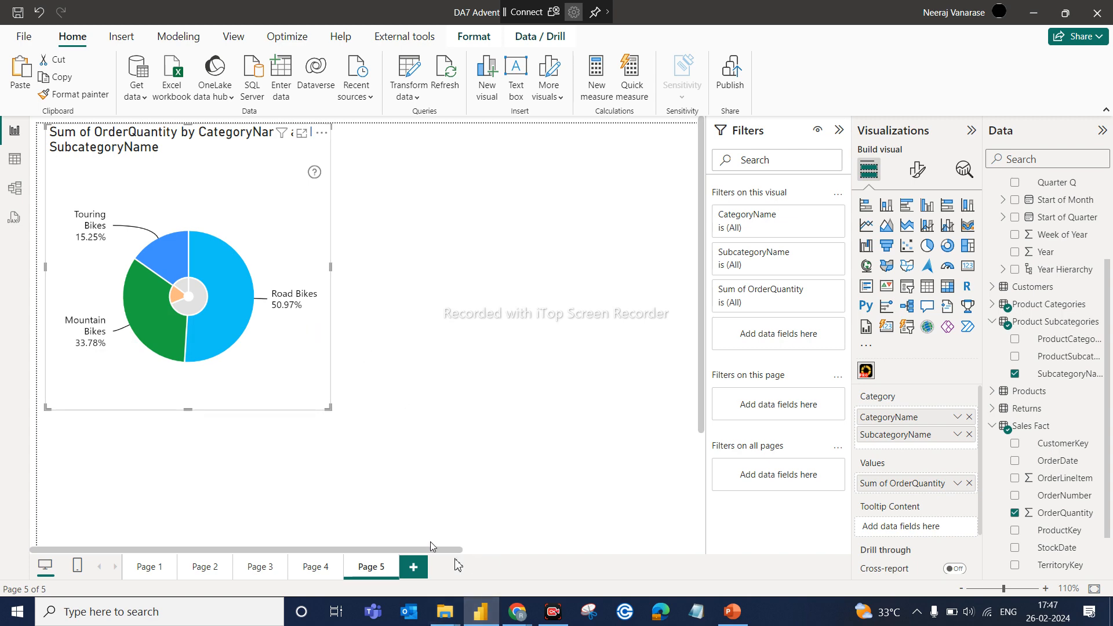
pyautogui.click(725, 619)
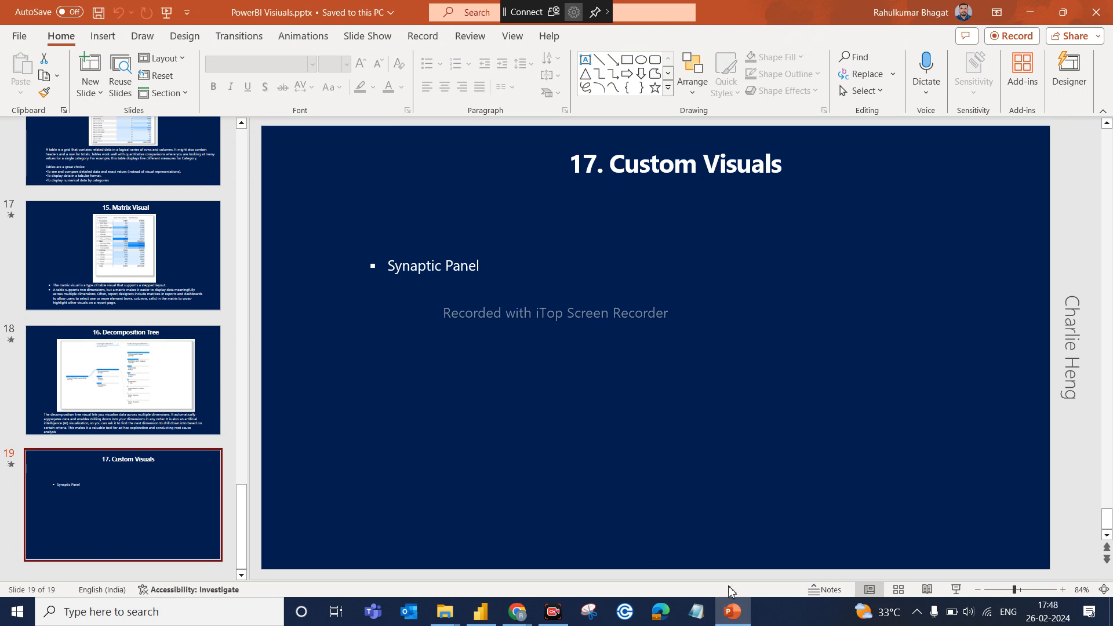
pyautogui.click(730, 619)
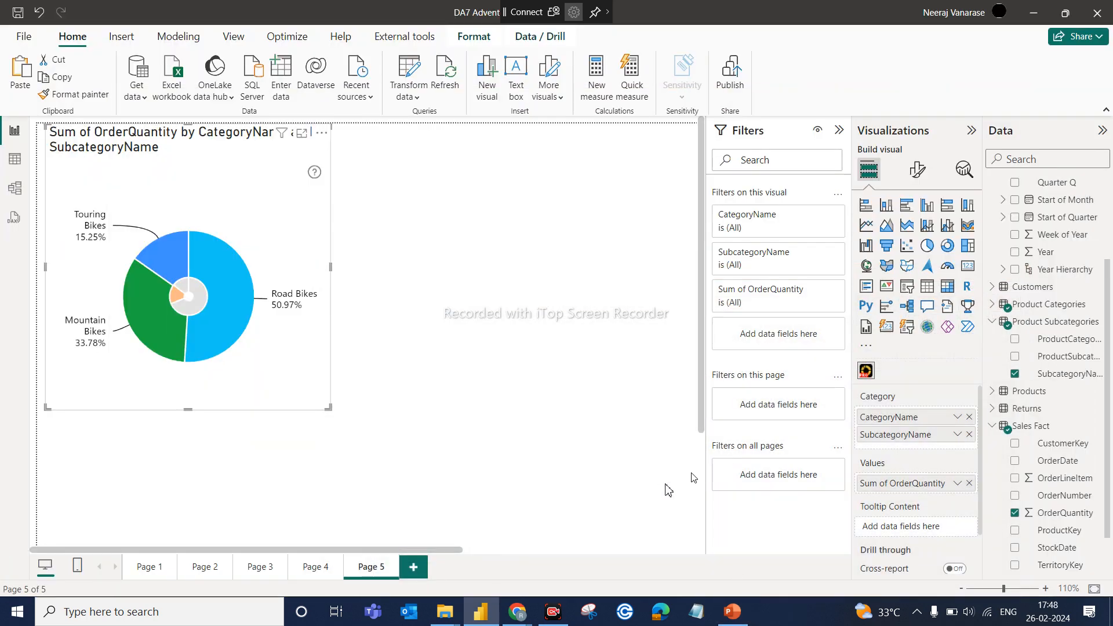
# Step: Find the Synoptic Panel by OKViz visual among the available Power BI visuals and import it into the report
pyautogui.click(867, 346)
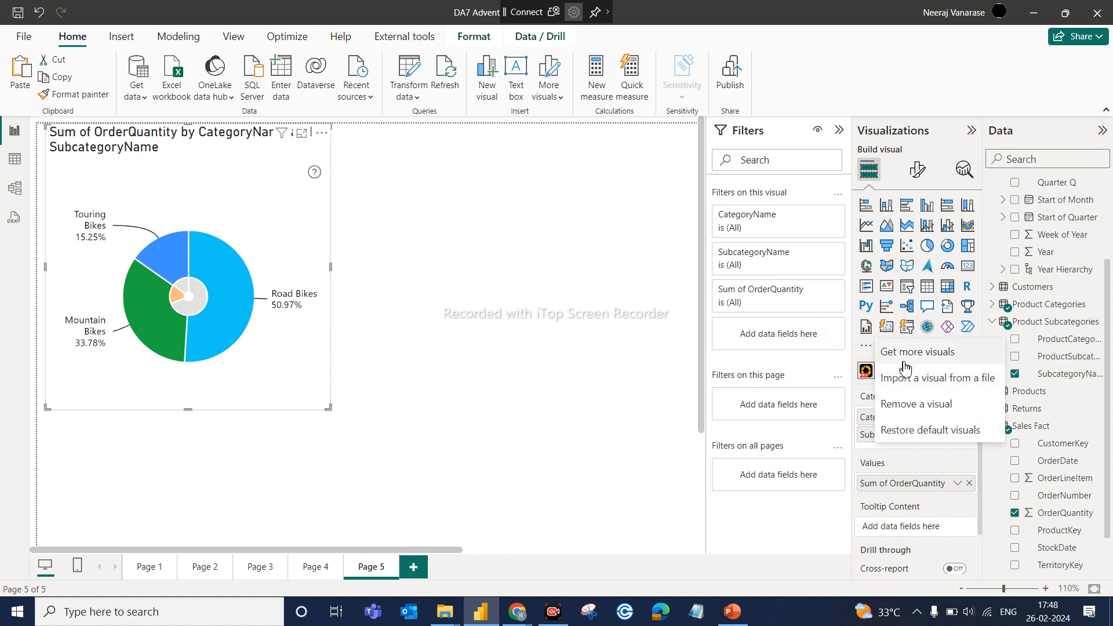
pyautogui.click(906, 367)
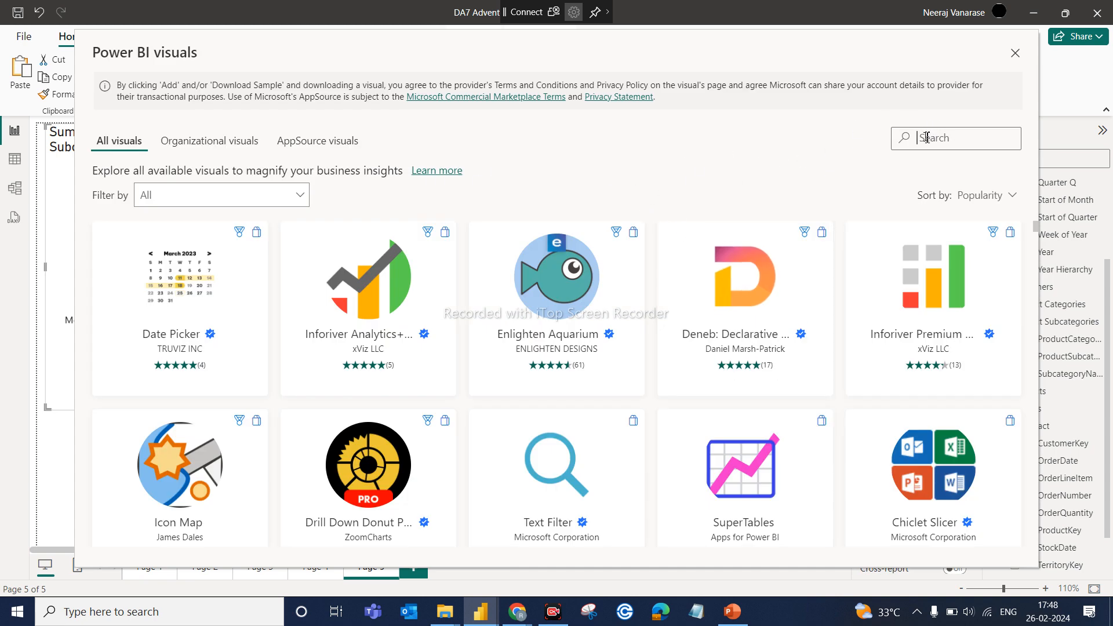
pyautogui.write('syna')
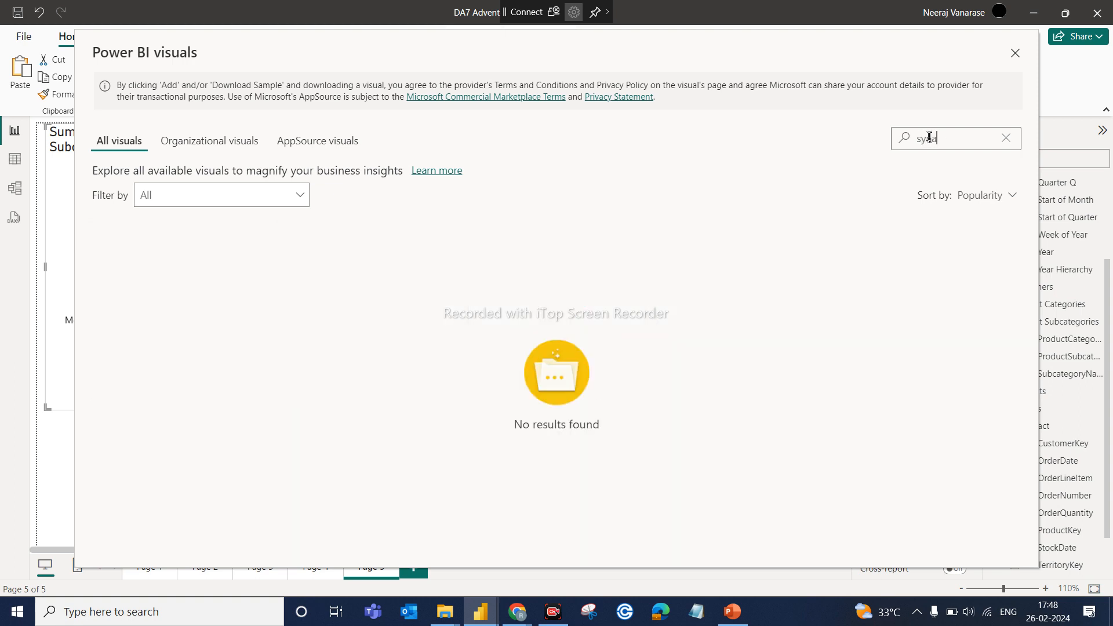
pyautogui.press('BackSpace')
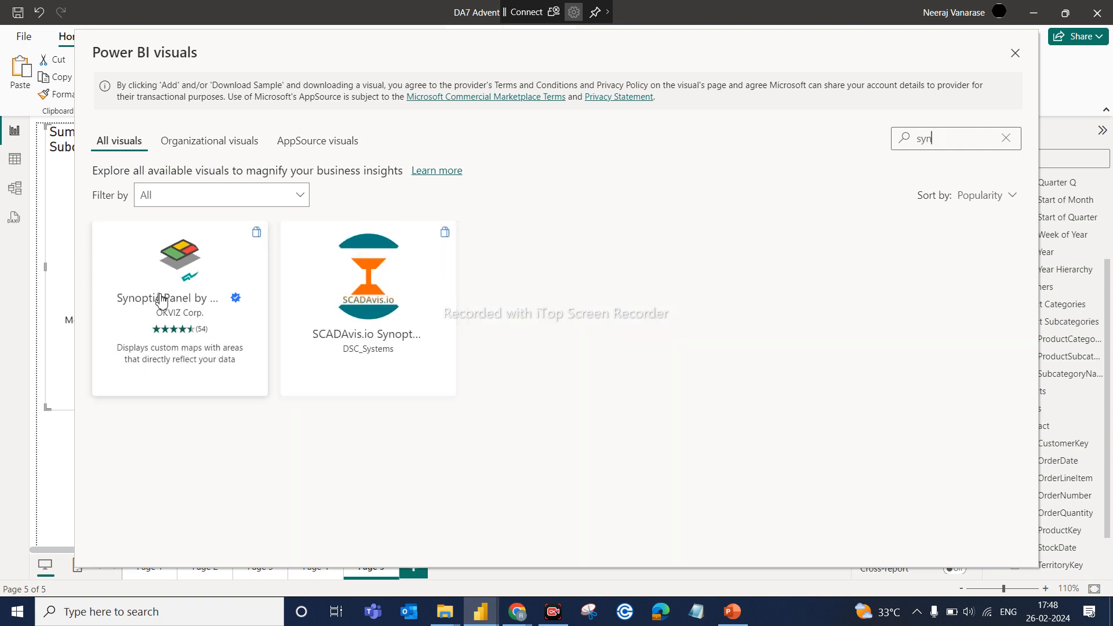
pyautogui.click(199, 282)
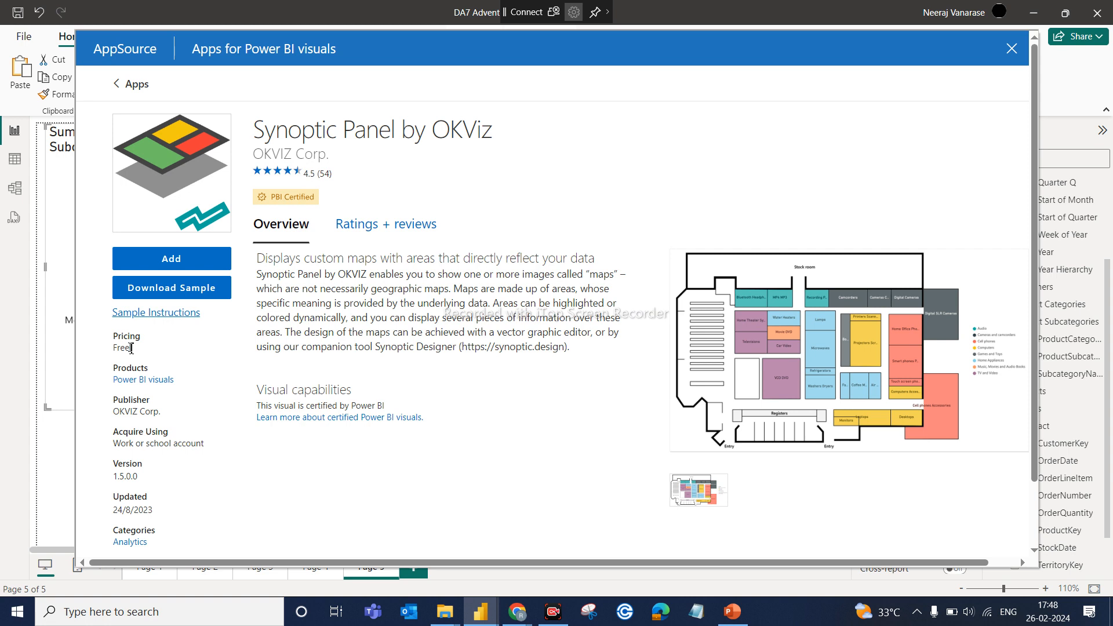
pyautogui.click(214, 259)
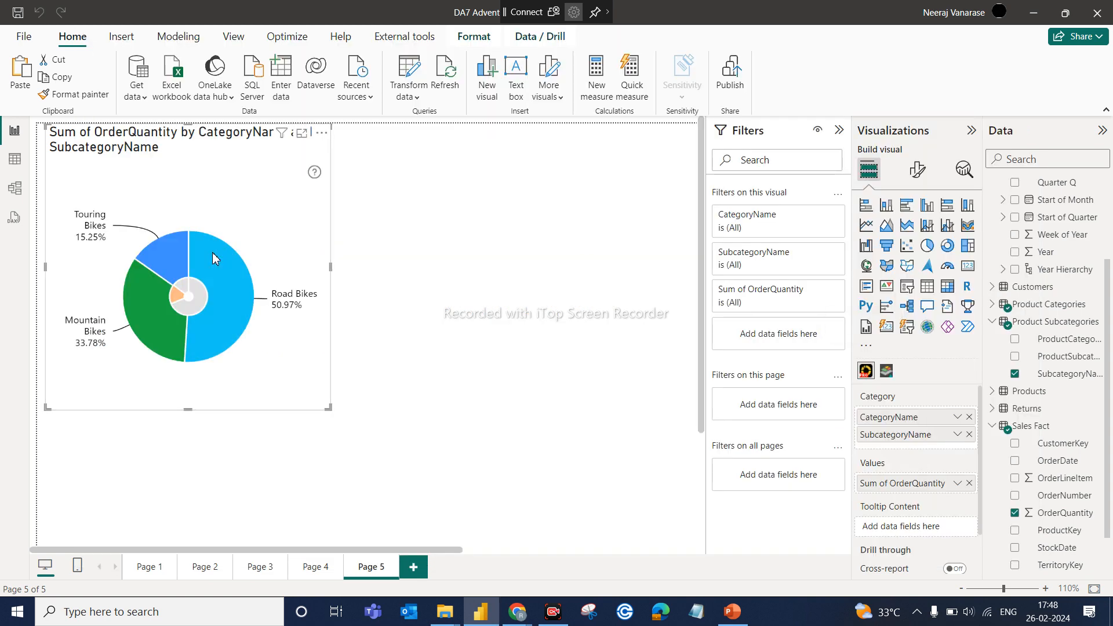
pyautogui.click(666, 333)
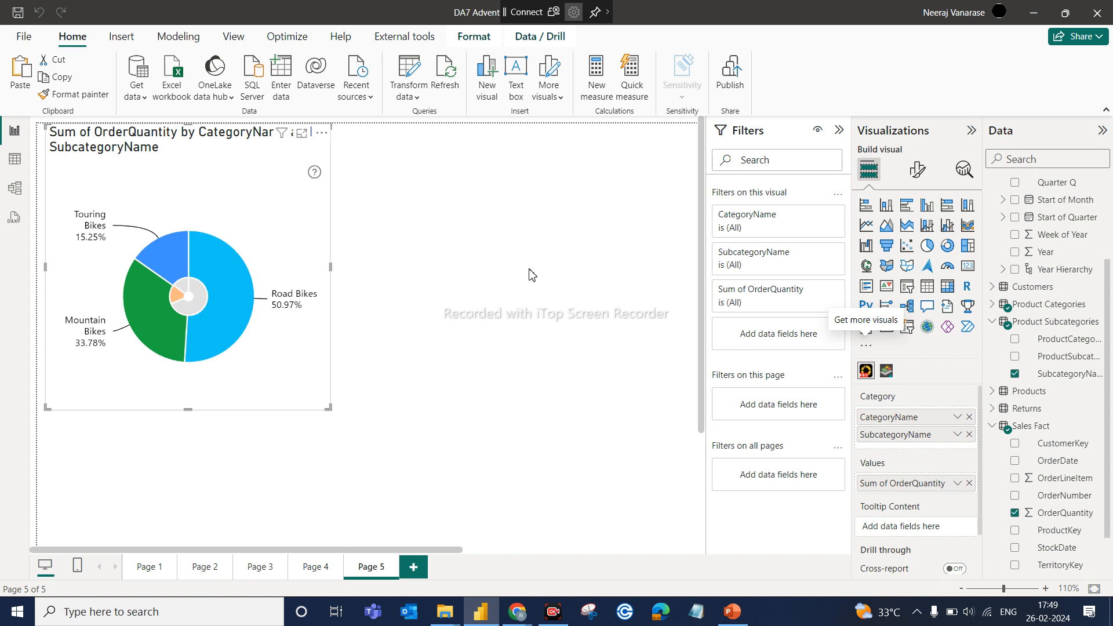
# Step: Drill the donut back up to the category level and close the PowerPoint presentation
pyautogui.click(173, 299)
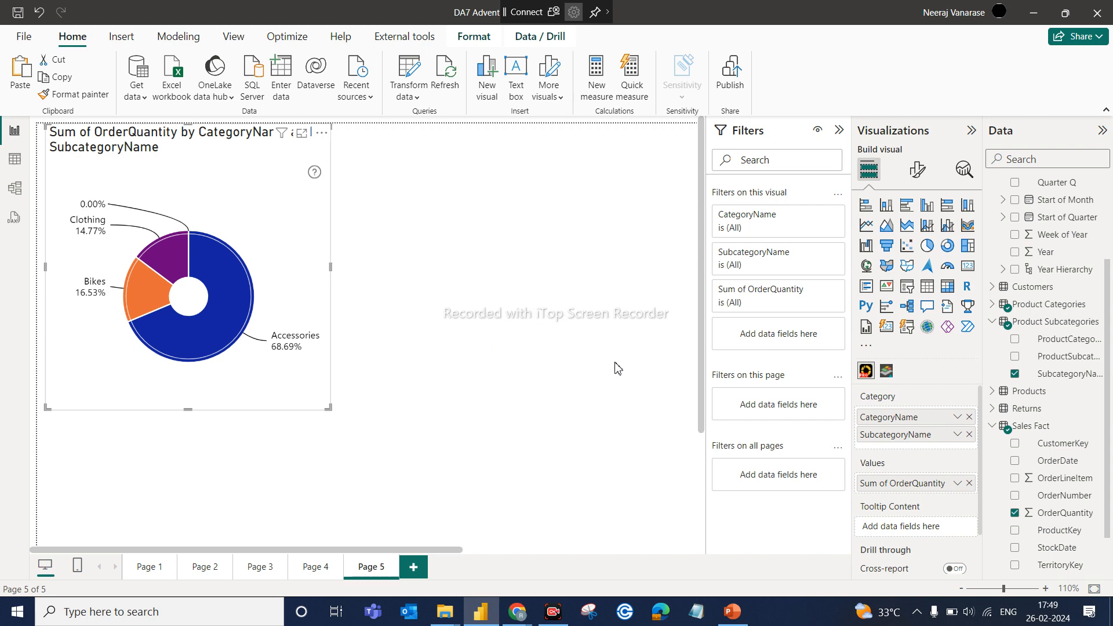
pyautogui.click(732, 611)
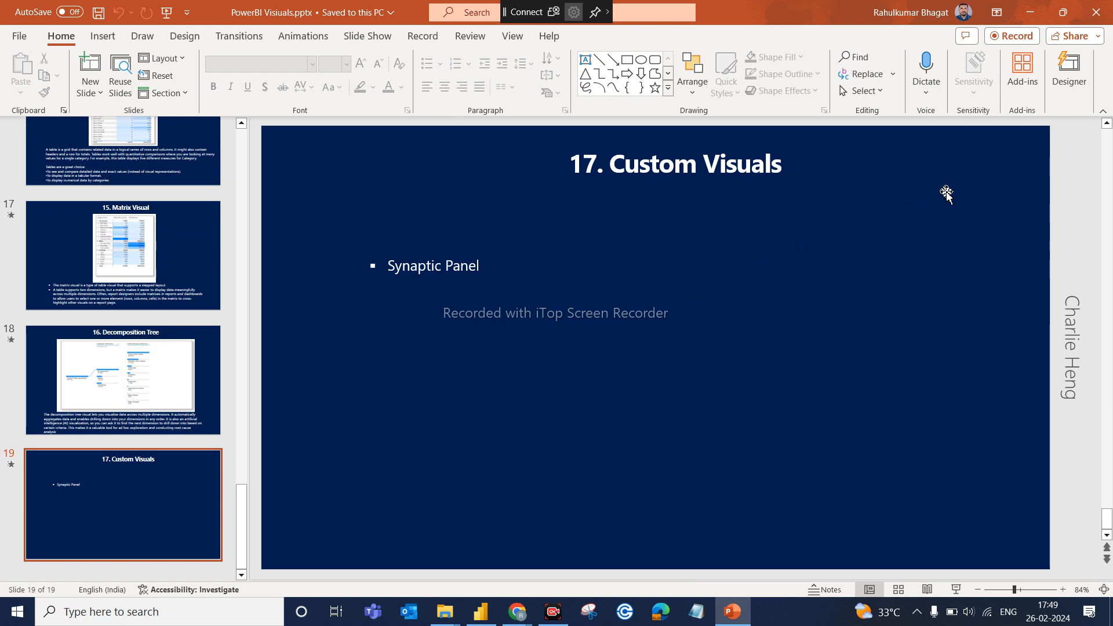
pyautogui.click(1094, 13)
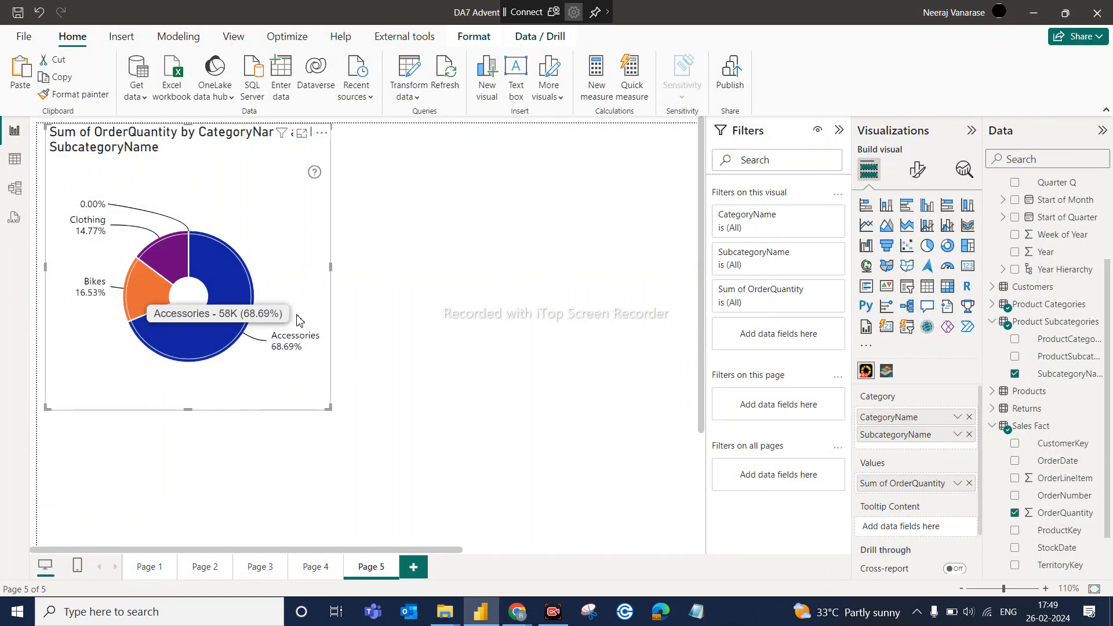
# Step: Remove the donut visual from Page 5 and add a new blank report page
pyautogui.click(321, 133)
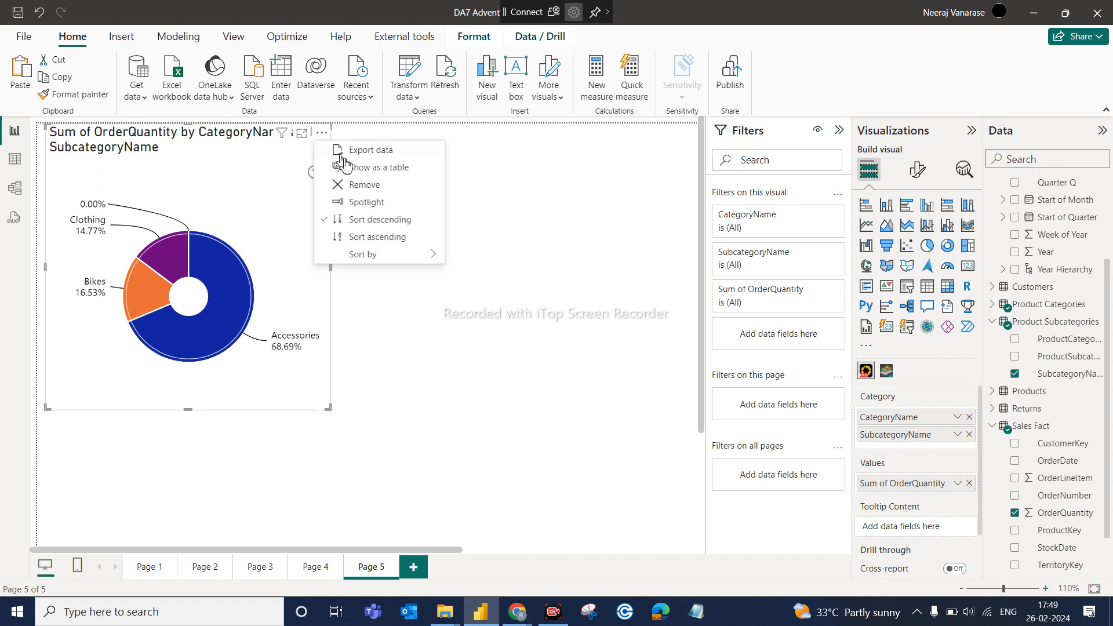
pyautogui.click(364, 186)
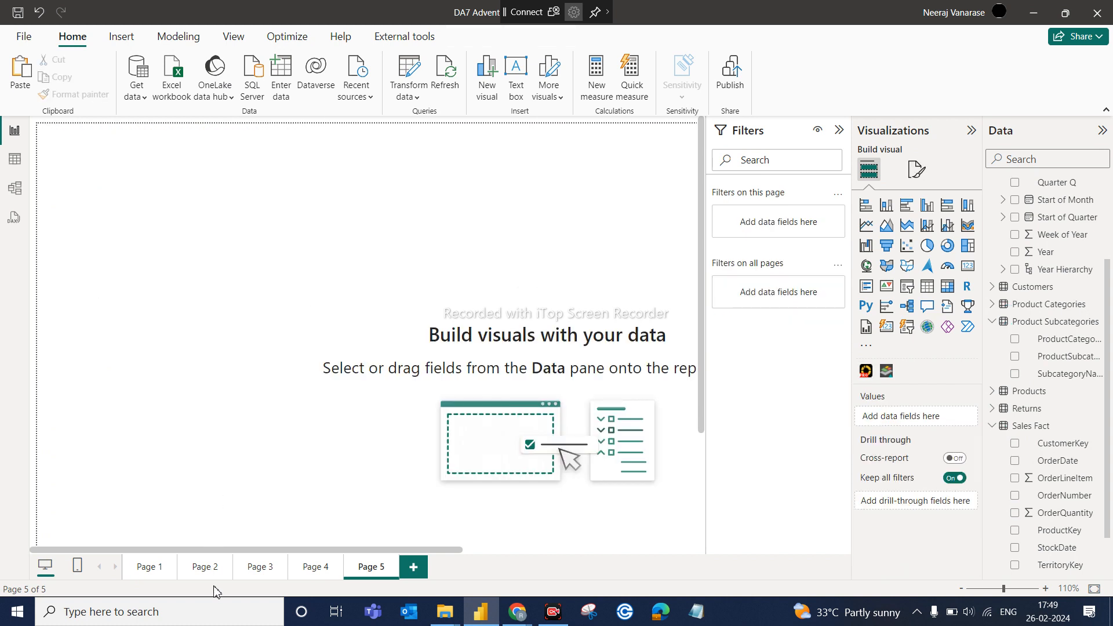
pyautogui.click(419, 565)
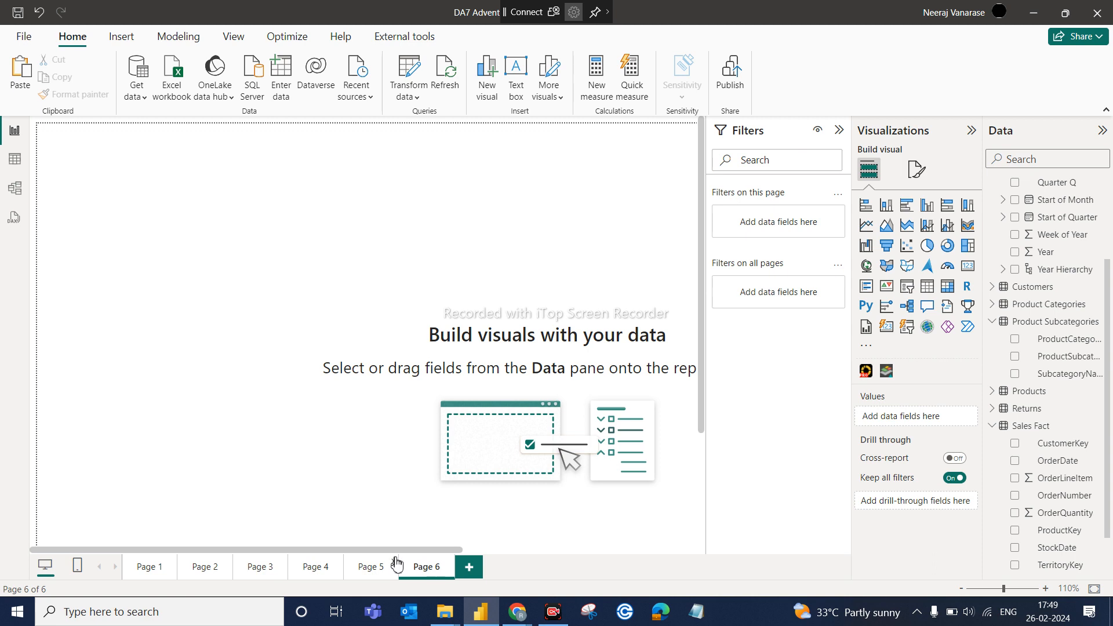
# Step: Delete report pages 1 to 5, keeping only the blank Page 6
pyautogui.press('Delete')
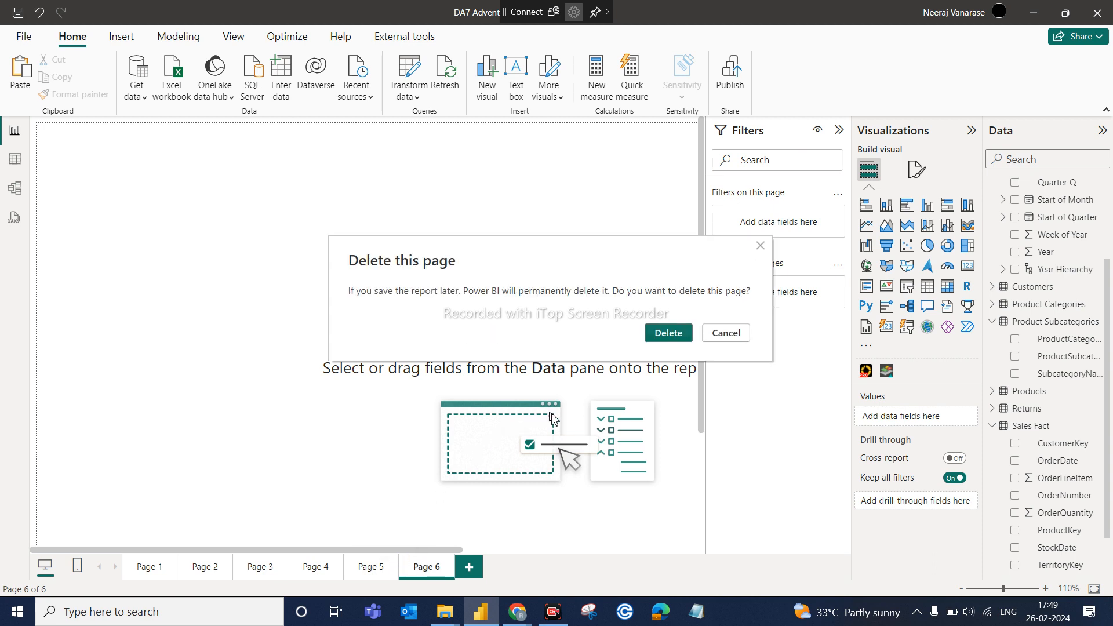
pyautogui.click(655, 335)
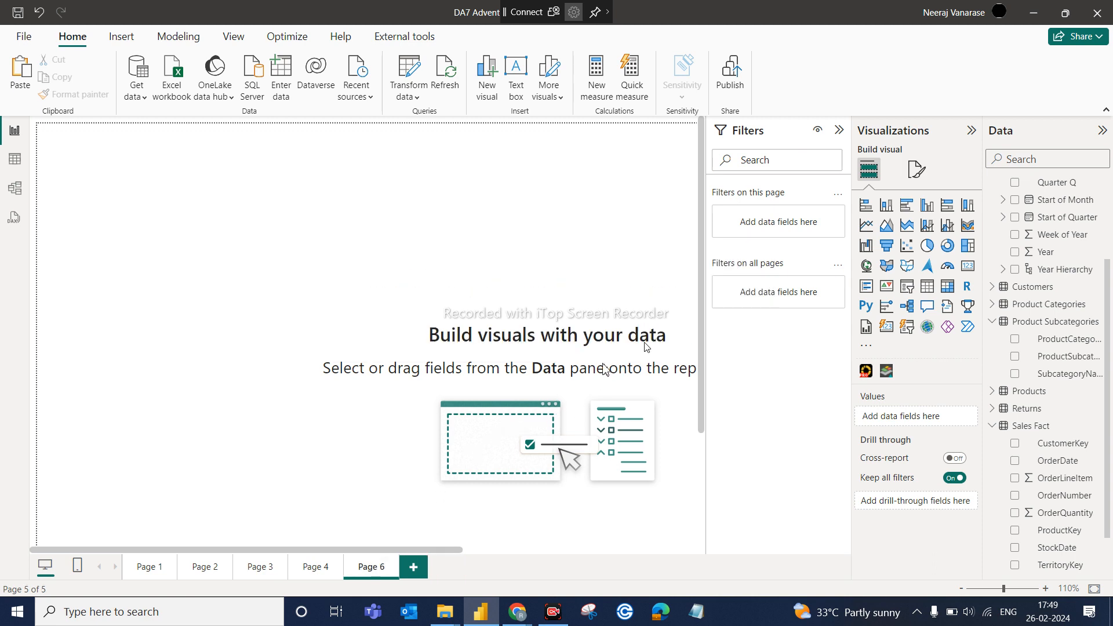
pyautogui.click(339, 564)
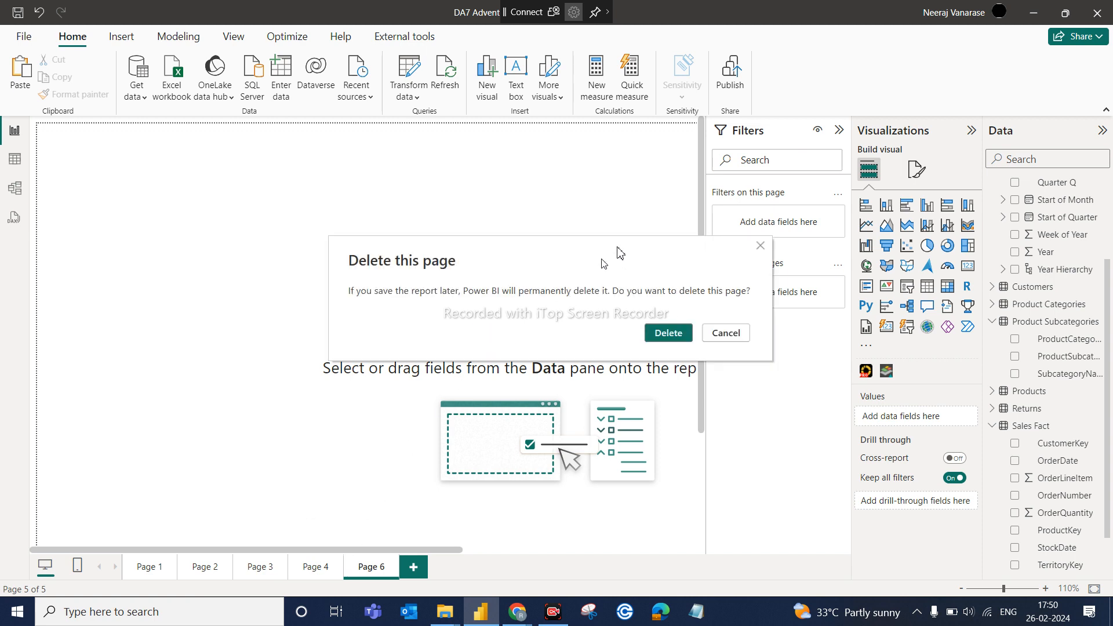
pyautogui.click(669, 335)
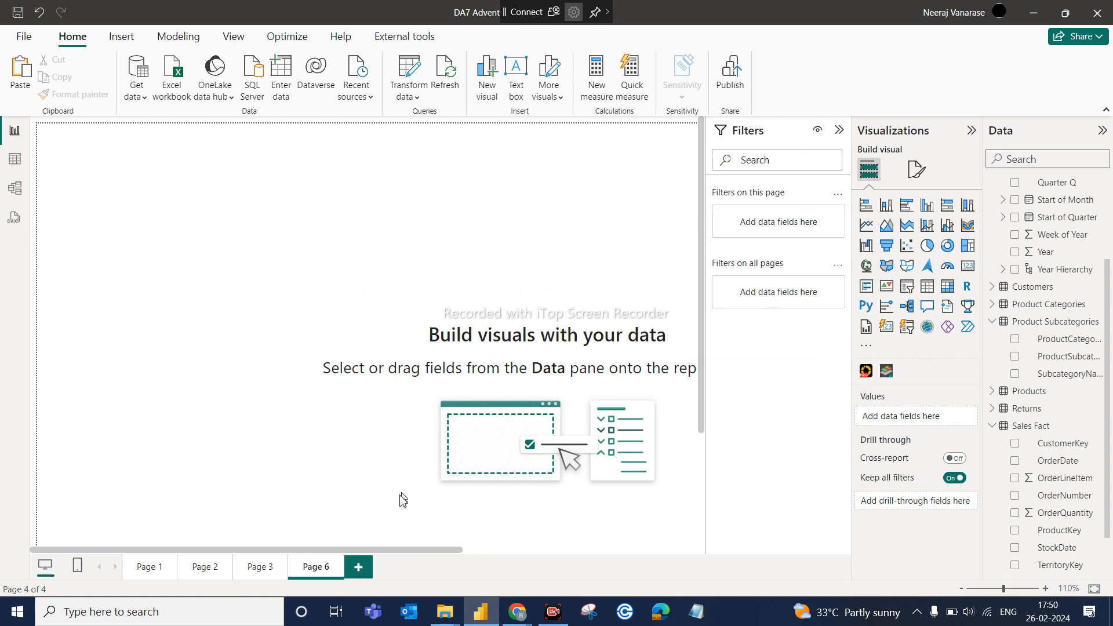
pyautogui.click(260, 566)
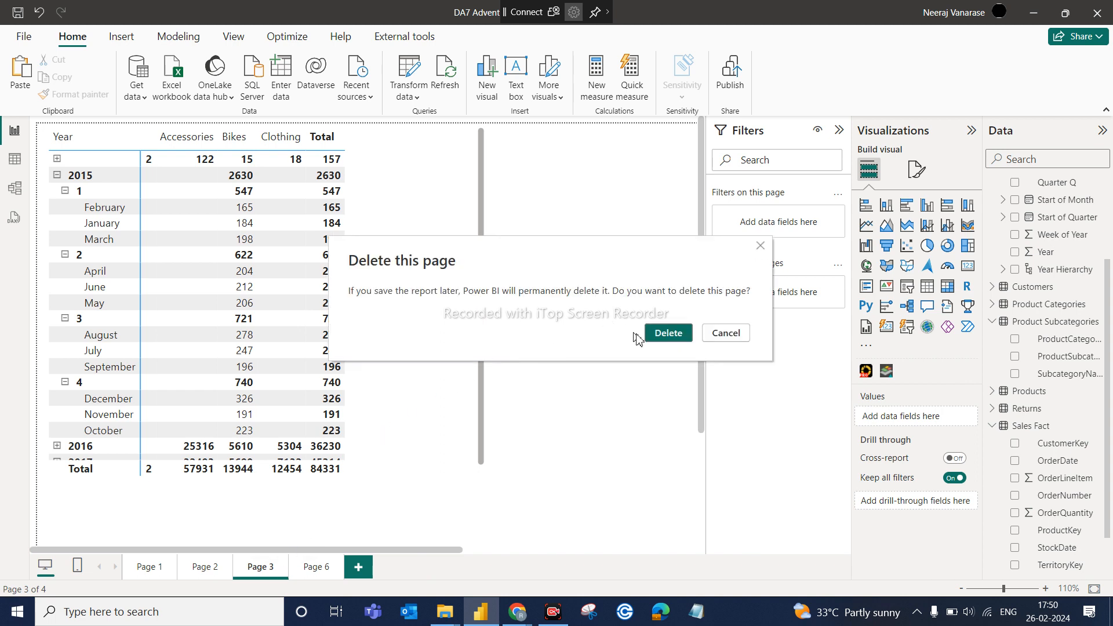
pyautogui.click(652, 335)
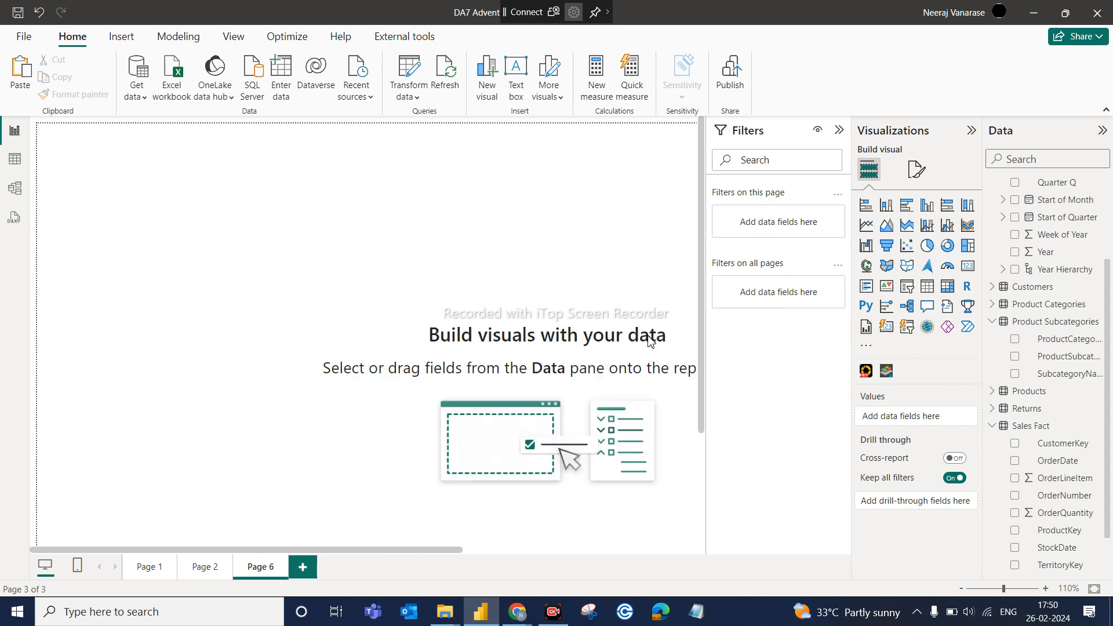
pyautogui.click(227, 566)
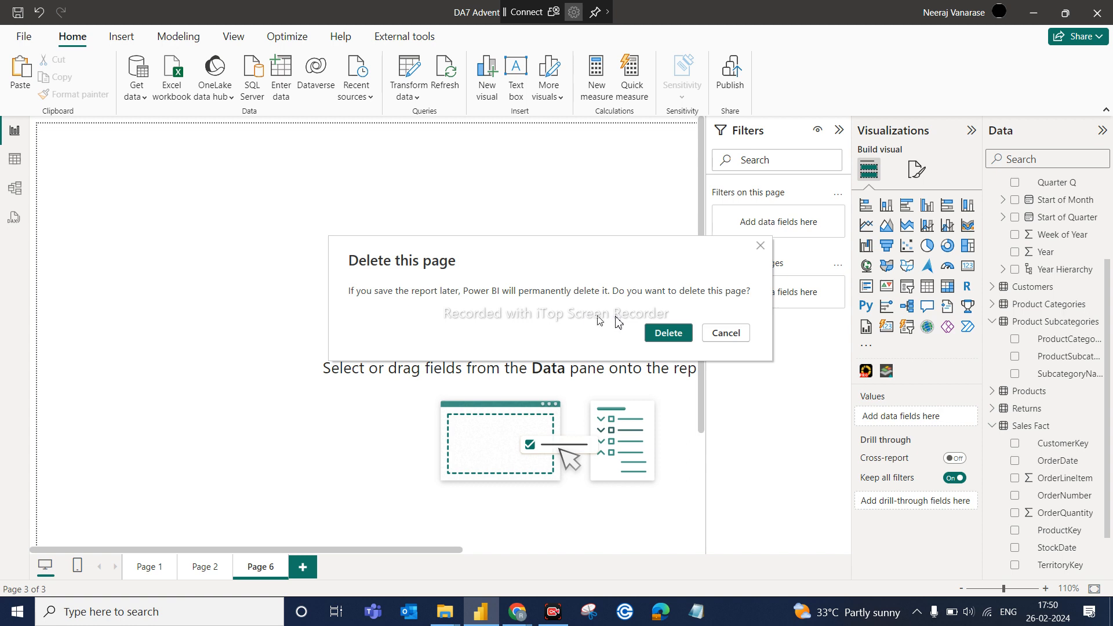
pyautogui.click(654, 333)
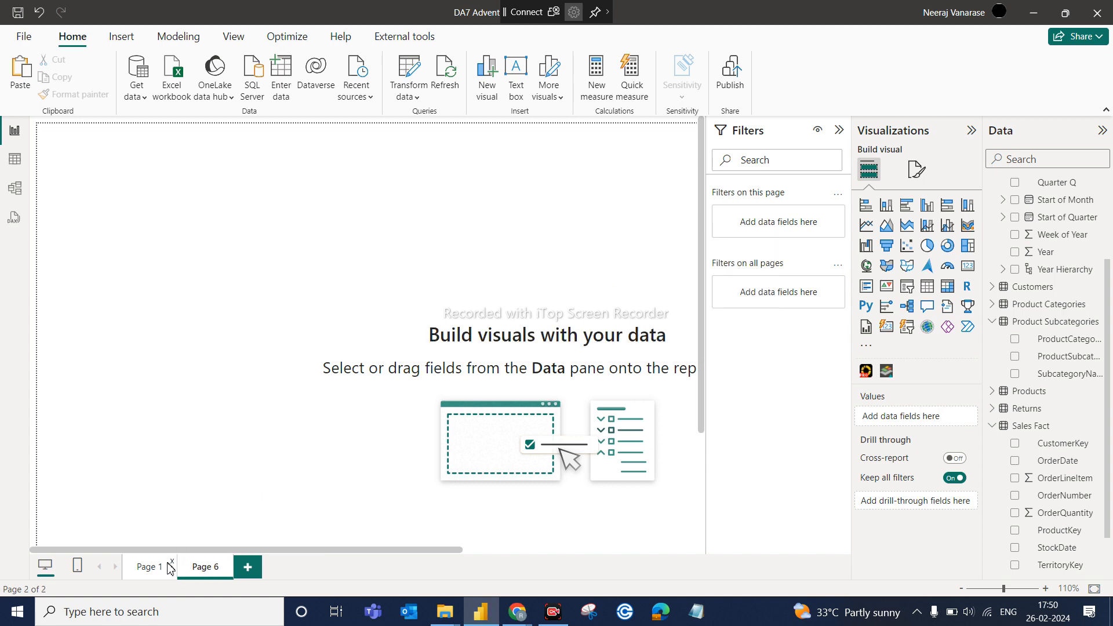
pyautogui.click(171, 562)
pyautogui.click(667, 339)
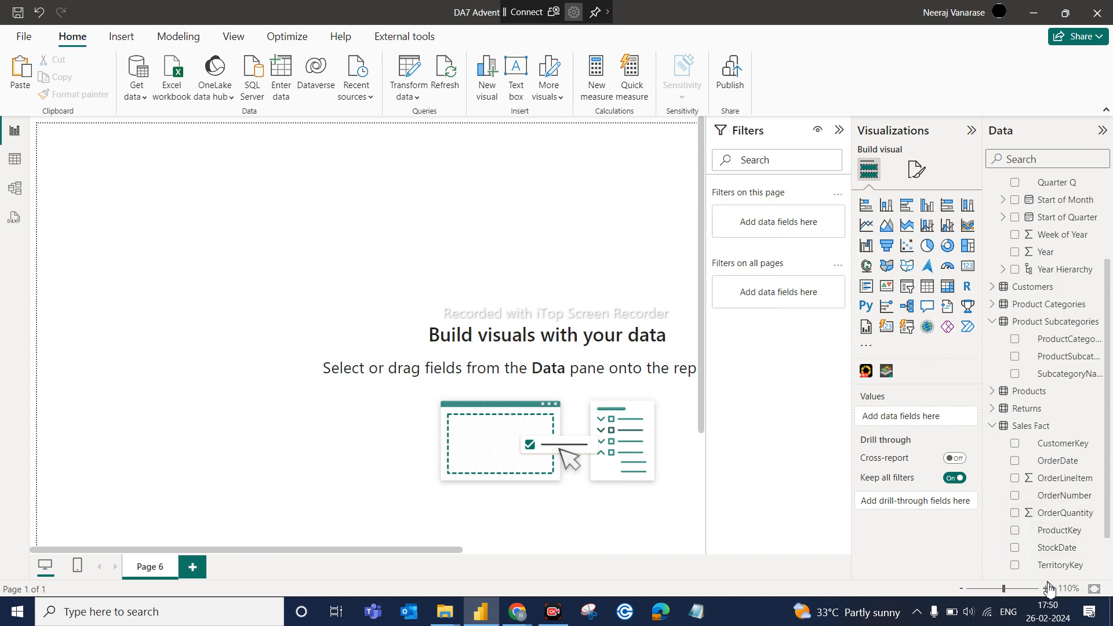
# Step: Fit Page 6 to the window and give its canvas background a light grey colour with 30% transparency
pyautogui.click(1094, 596)
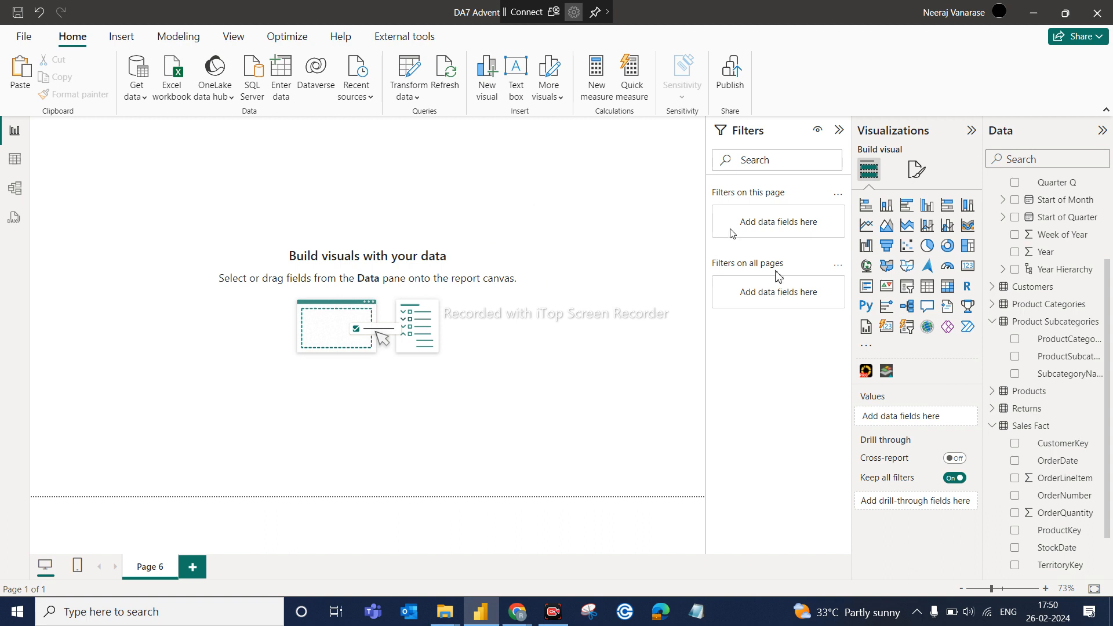
pyautogui.click(925, 174)
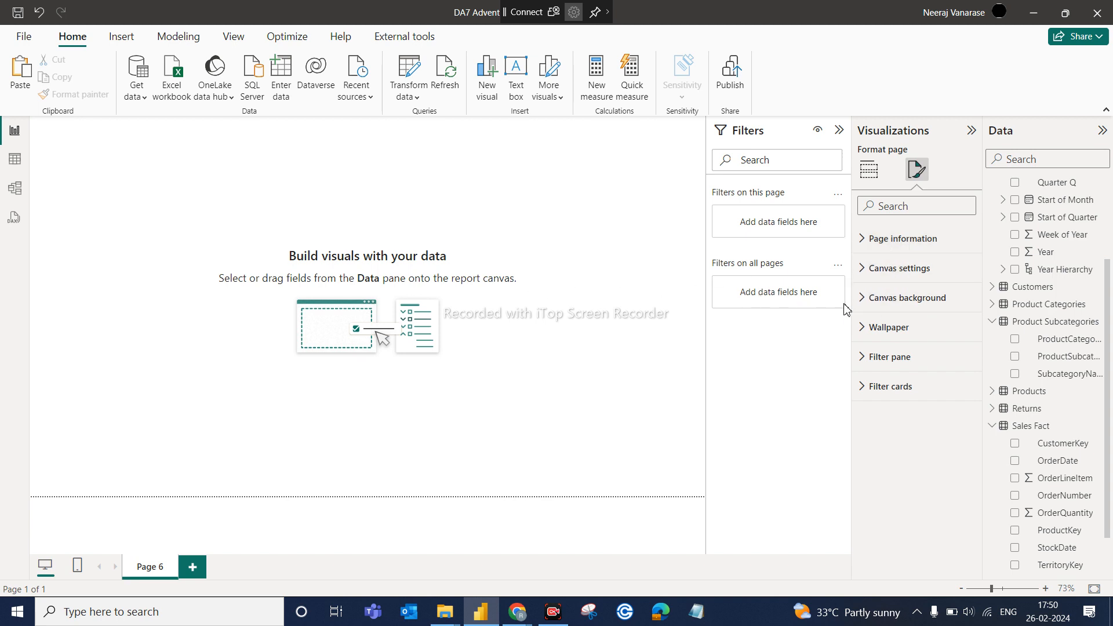
pyautogui.click(880, 301)
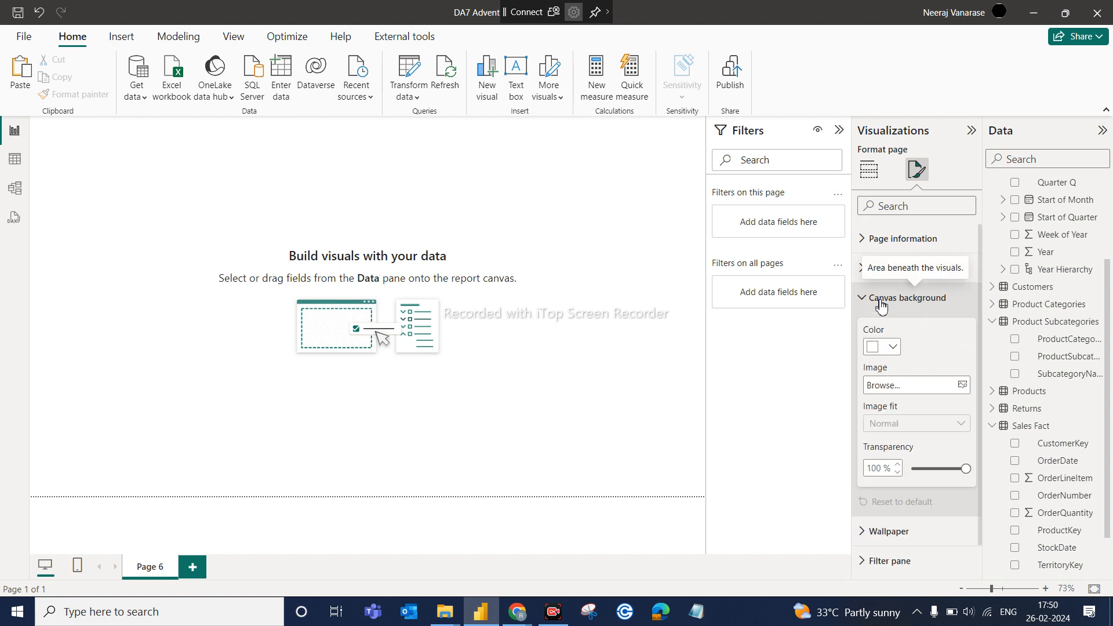
pyautogui.click(894, 347)
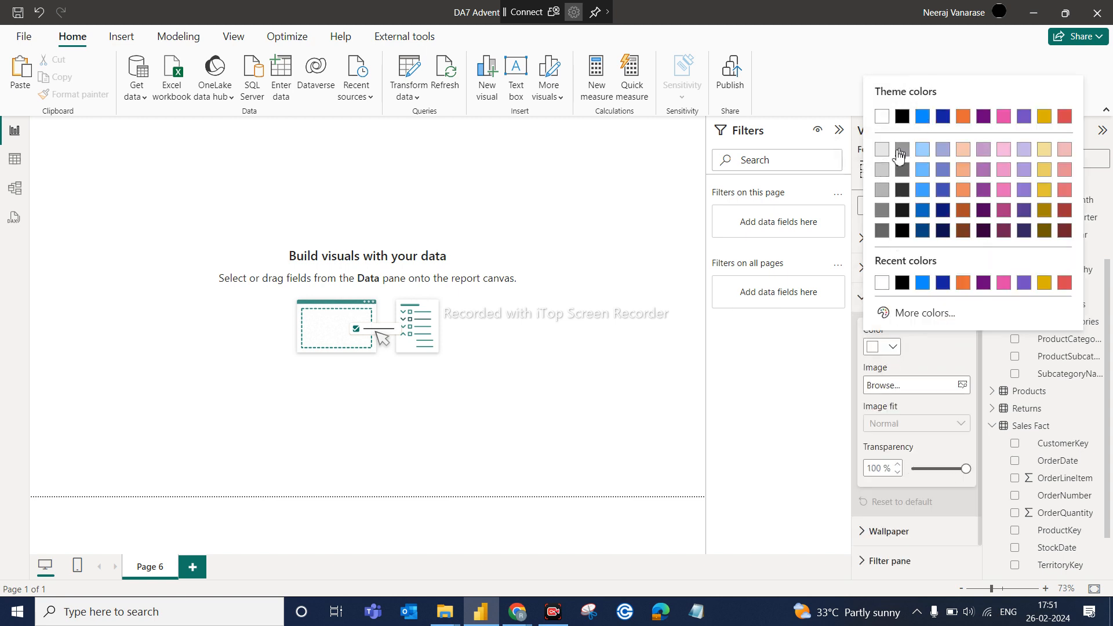
pyautogui.click(883, 172)
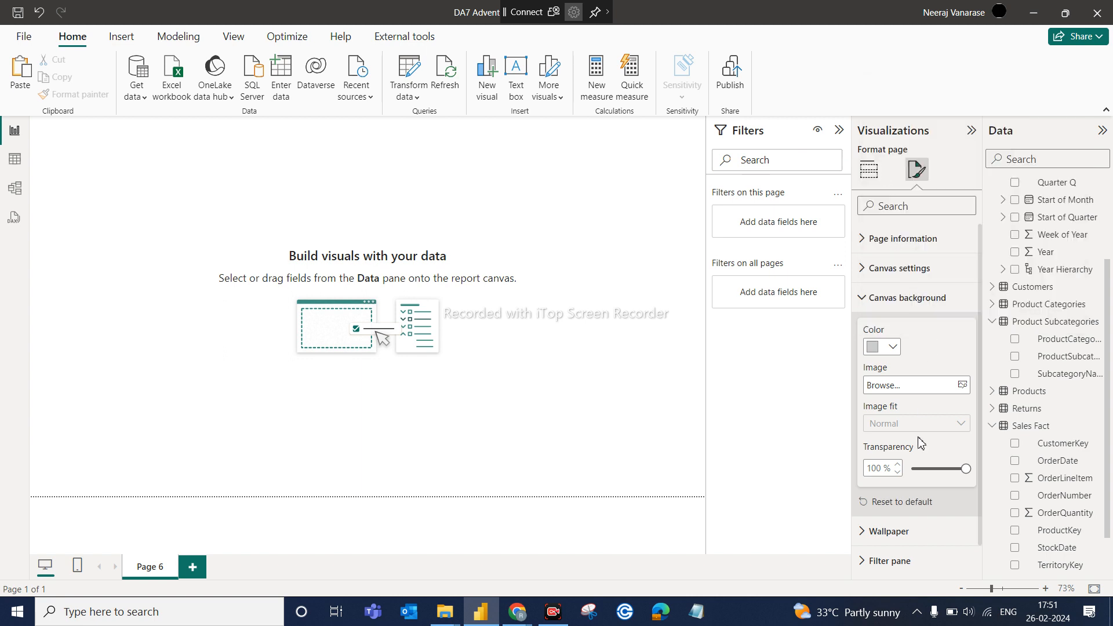
pyautogui.click(881, 469)
pyautogui.write('0')
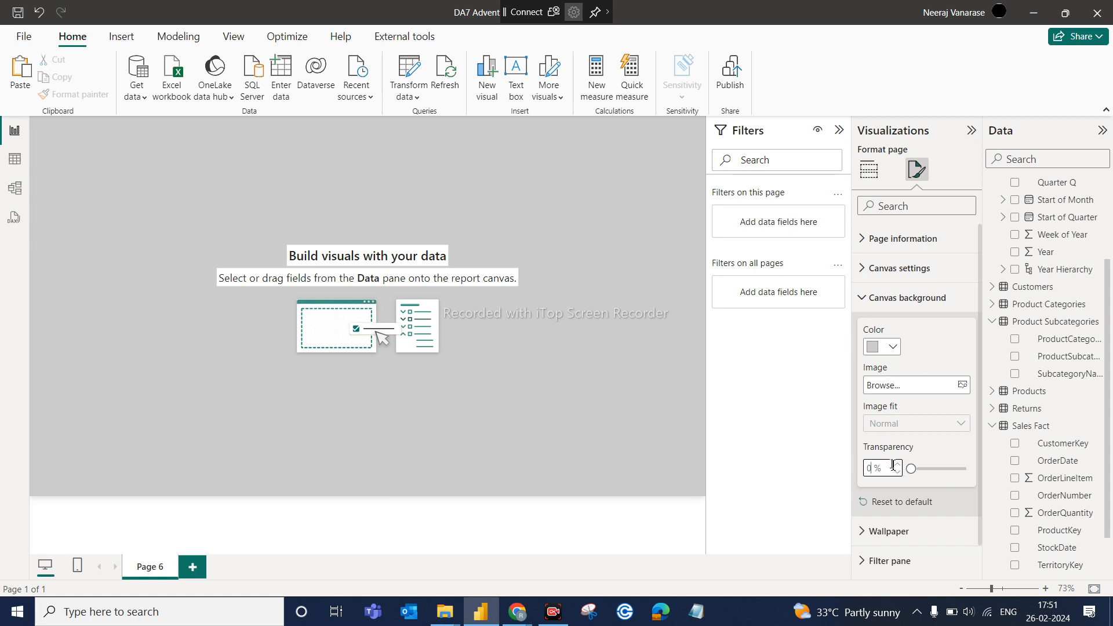
pyautogui.press('BackSpace')
pyautogui.write('30')
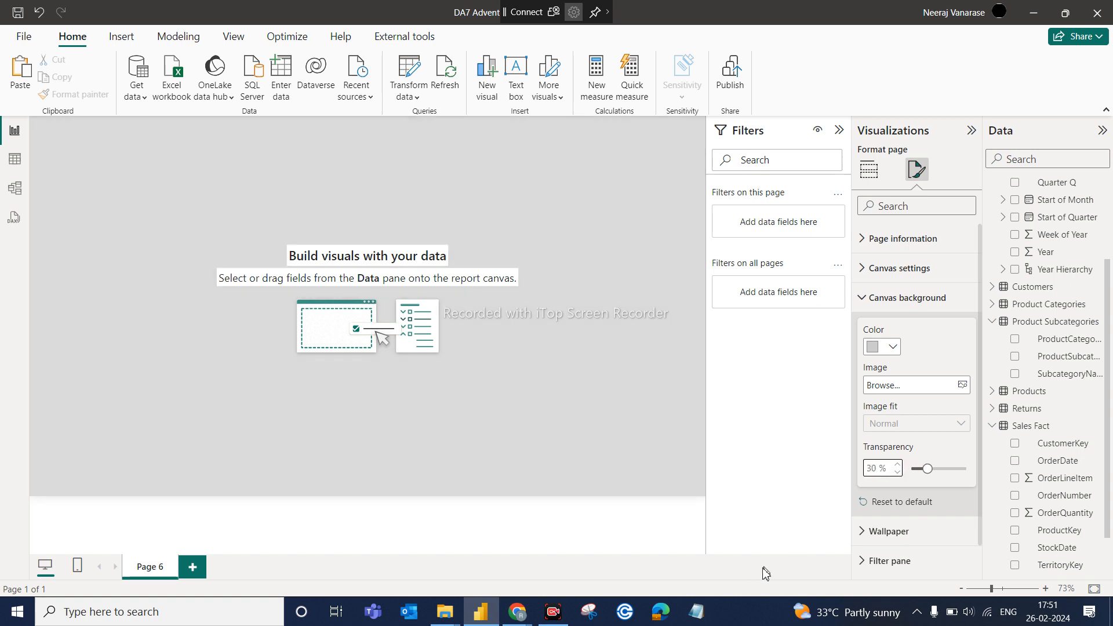
# Step: Collapse the CalendarDim and Product Subcategories tables, add a treemap to Page 6 and move it slightly down
pyautogui.click(703, 524)
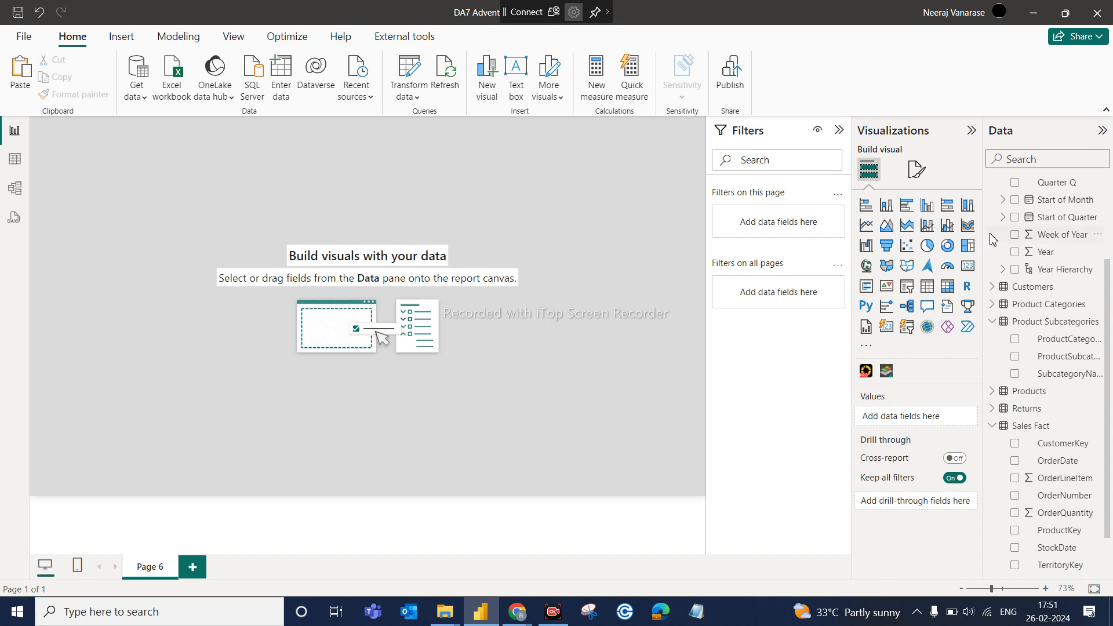
pyautogui.scroll(3, 1049, 265)
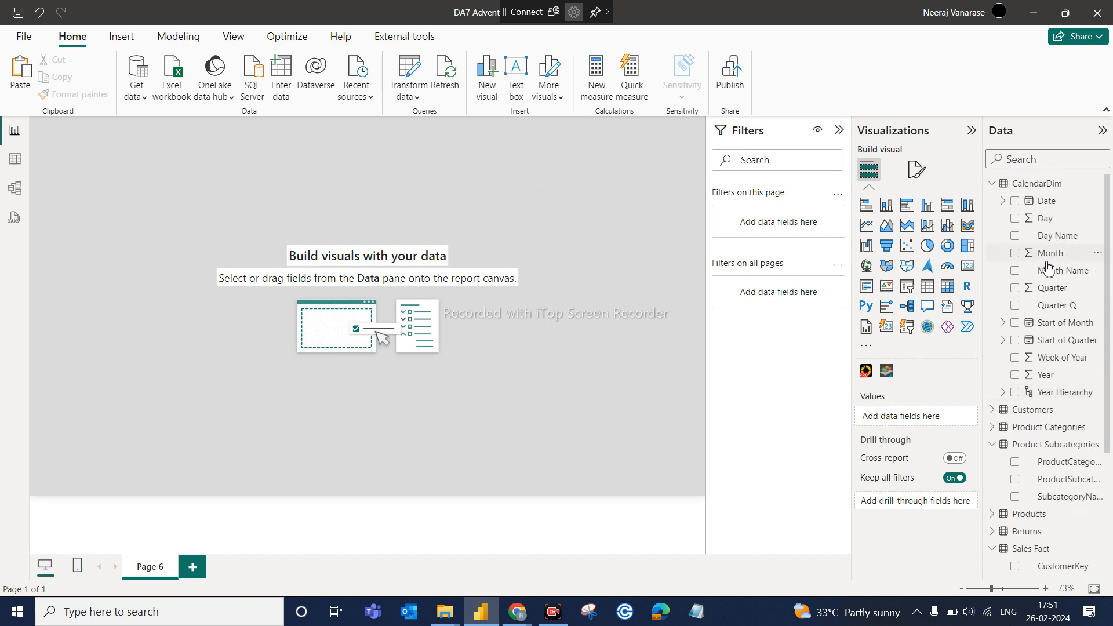
pyautogui.click(992, 185)
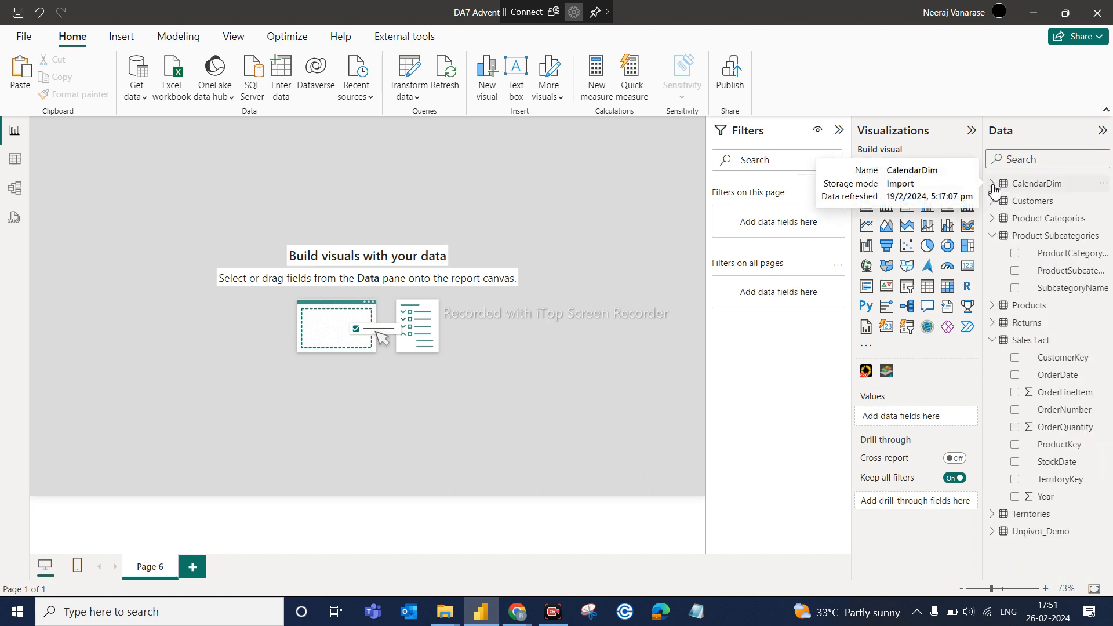
pyautogui.click(993, 237)
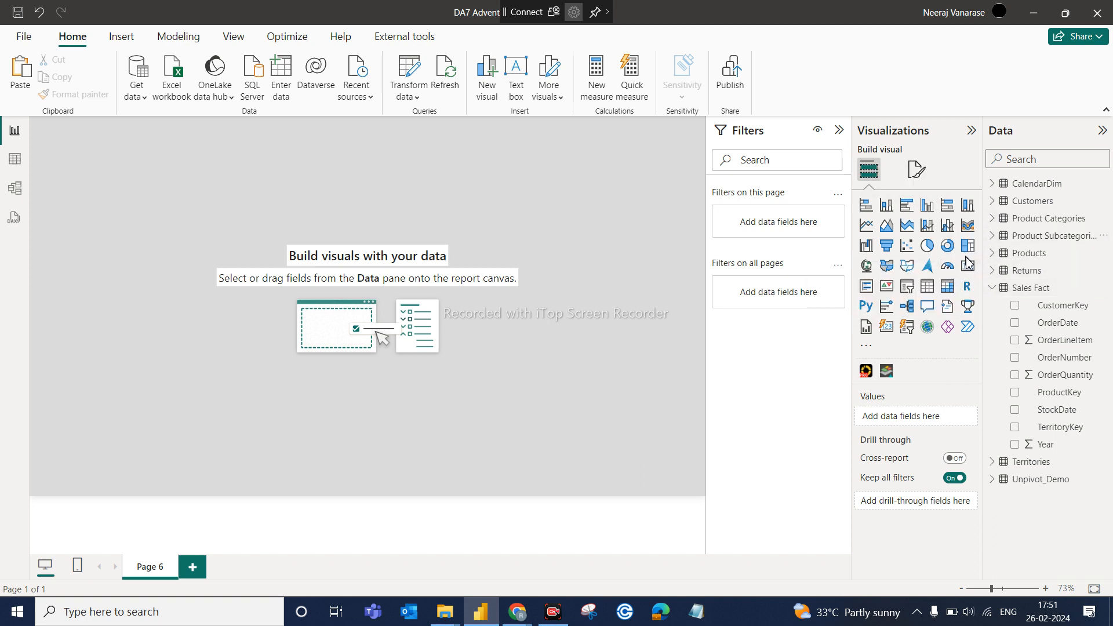
pyautogui.click(967, 246)
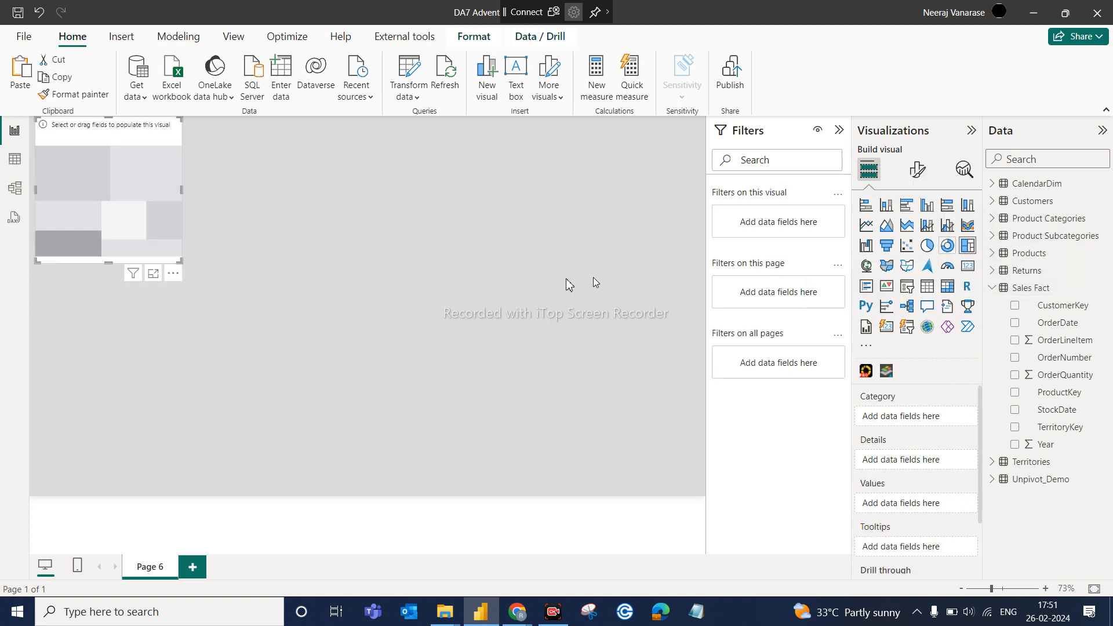
pyautogui.moveTo(141, 151); pyautogui.dragTo(150, 204)
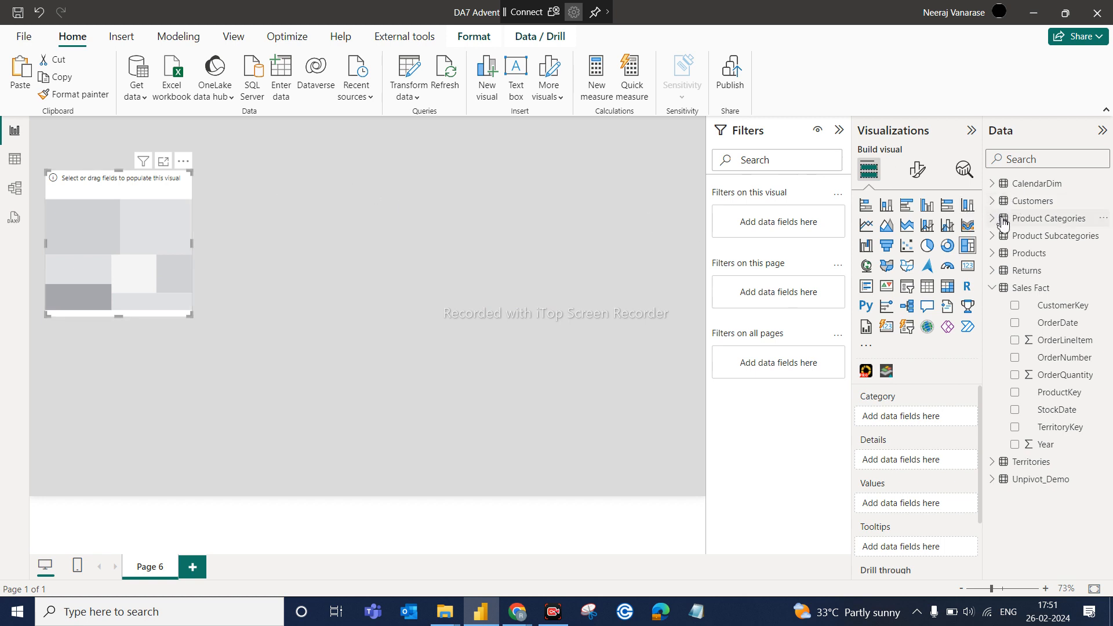
# Step: Populate the treemap with CategoryName from Product Categories as category and OrderQuantity from Sales Fact as values
pyautogui.click(1031, 159)
pyautogui.write('cate')
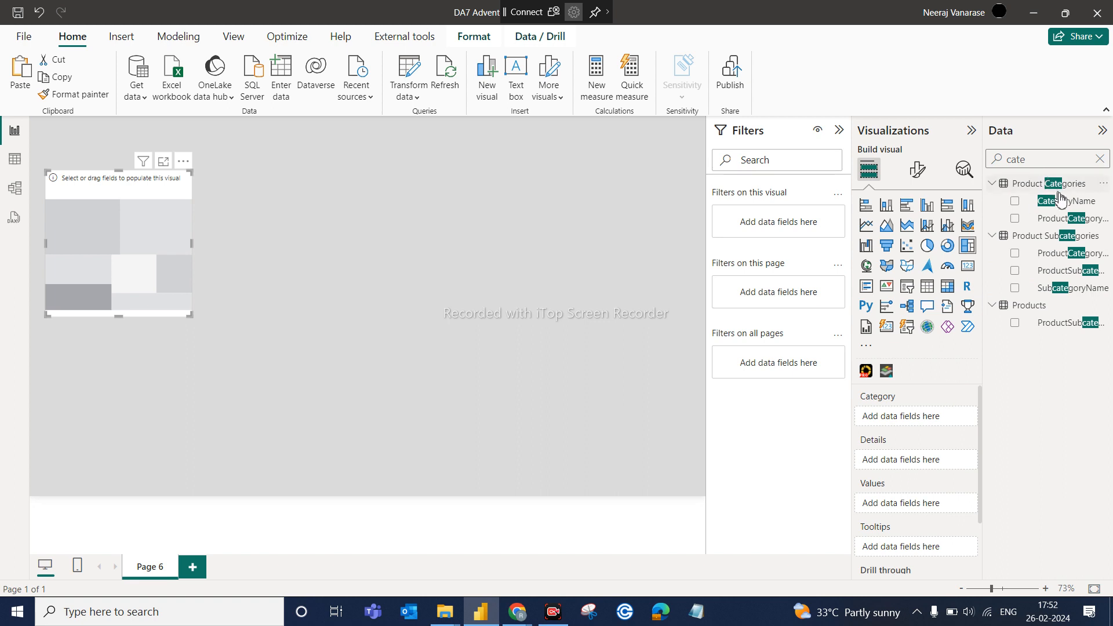
pyautogui.moveTo(1060, 201); pyautogui.dragTo(939, 415)
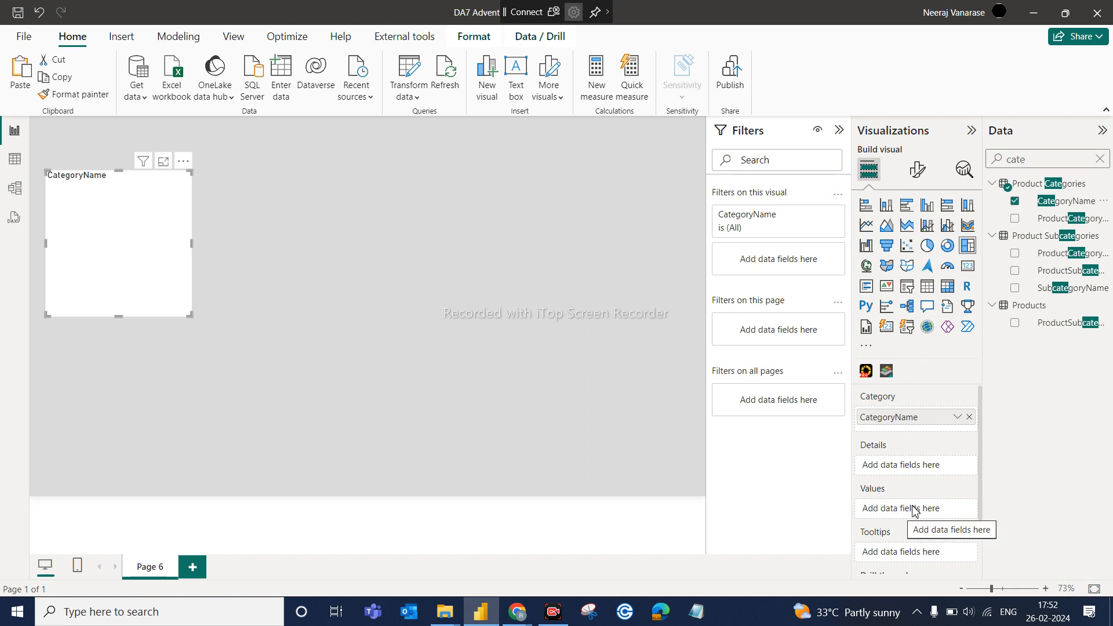
pyautogui.click(1098, 160)
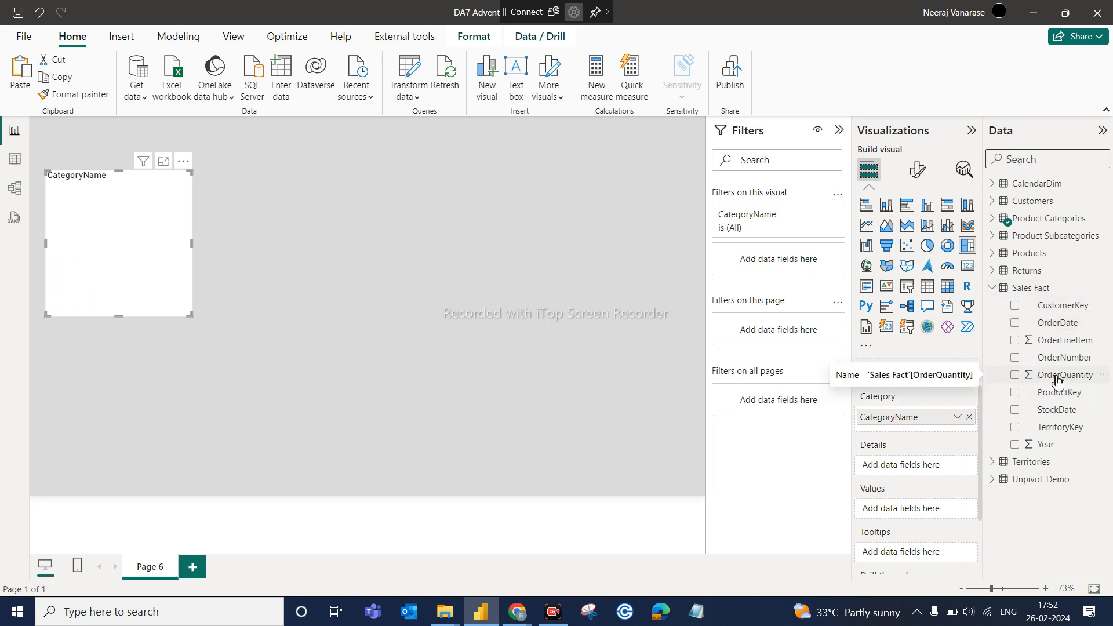
pyautogui.moveTo(1057, 381); pyautogui.dragTo(942, 508)
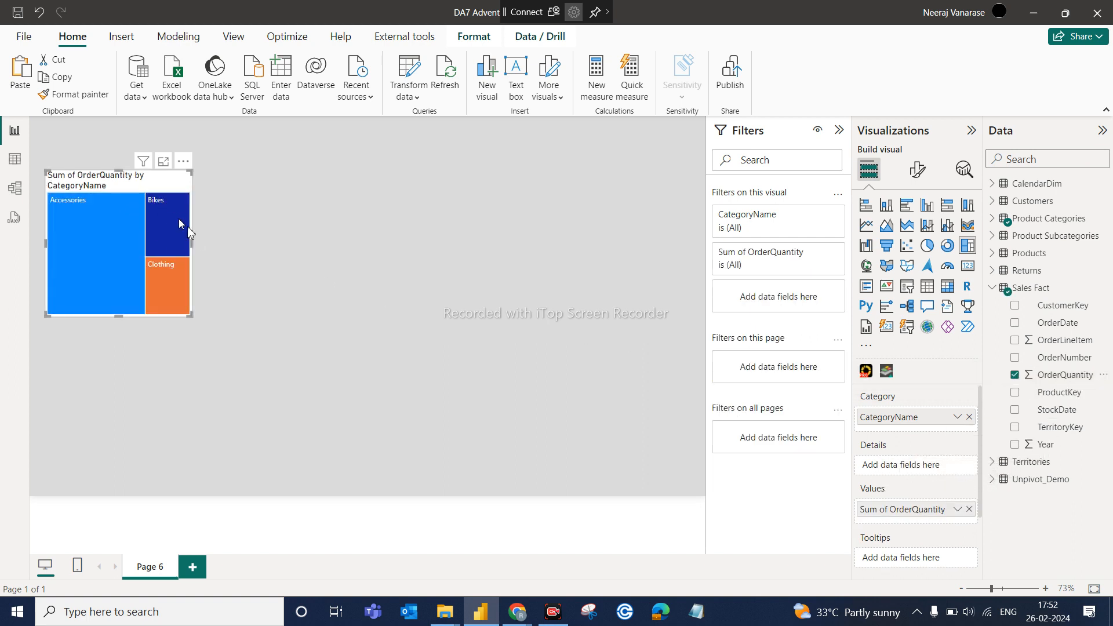
# Step: Review the aggregation options for the treemap's OrderQuantity value and examine the OrderQuantity column in the Sales Fact table data
pyautogui.moveTo(87, 213)
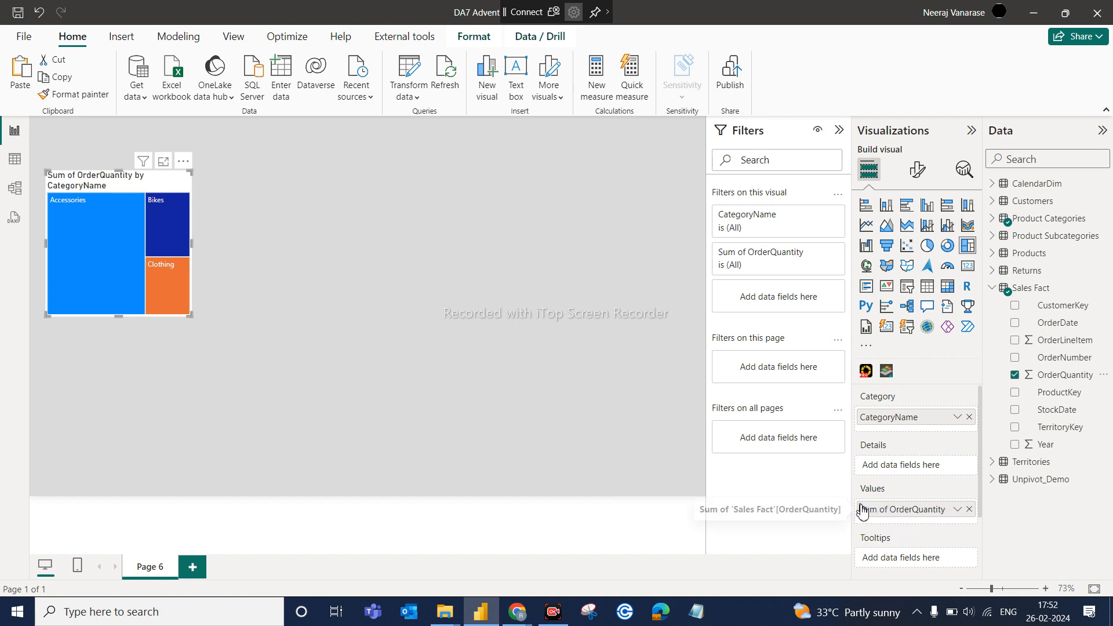
pyautogui.click(957, 510)
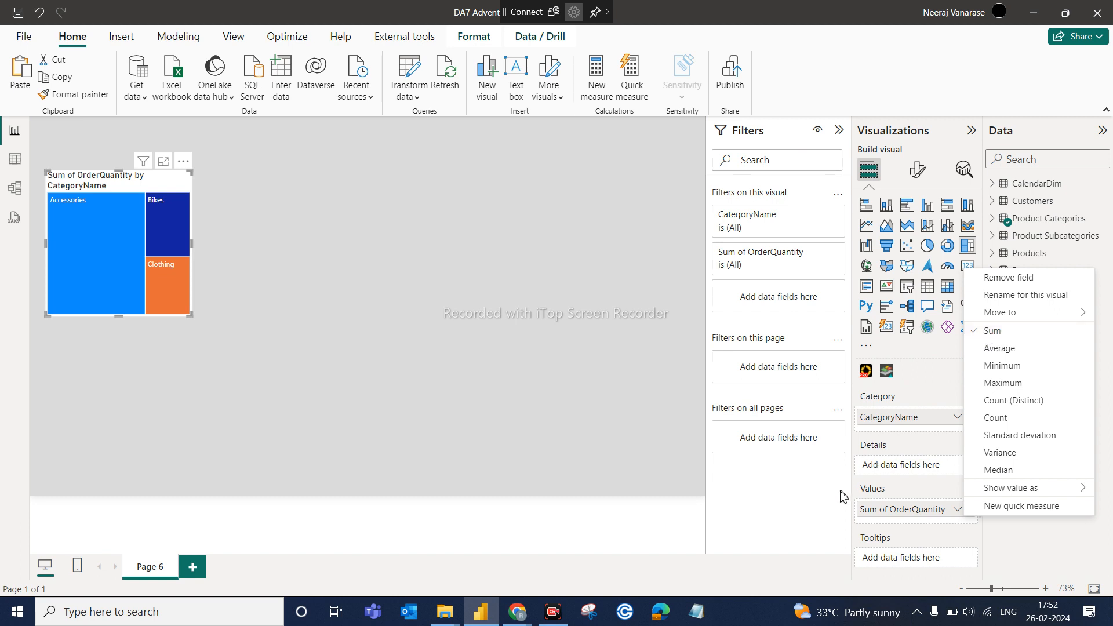
pyautogui.click(824, 512)
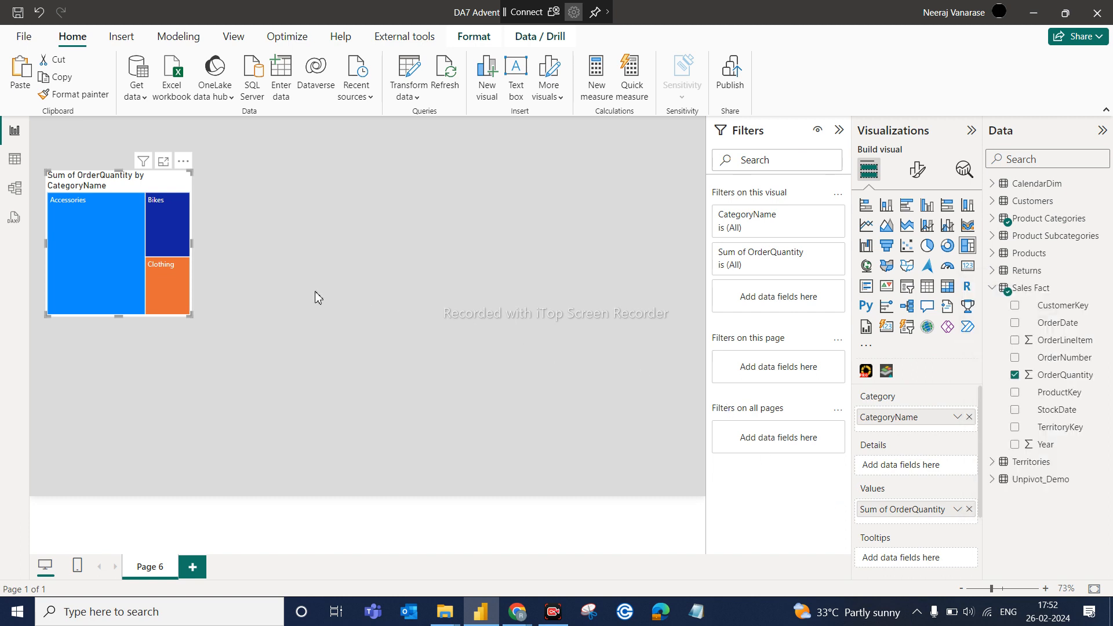
pyautogui.click(16, 159)
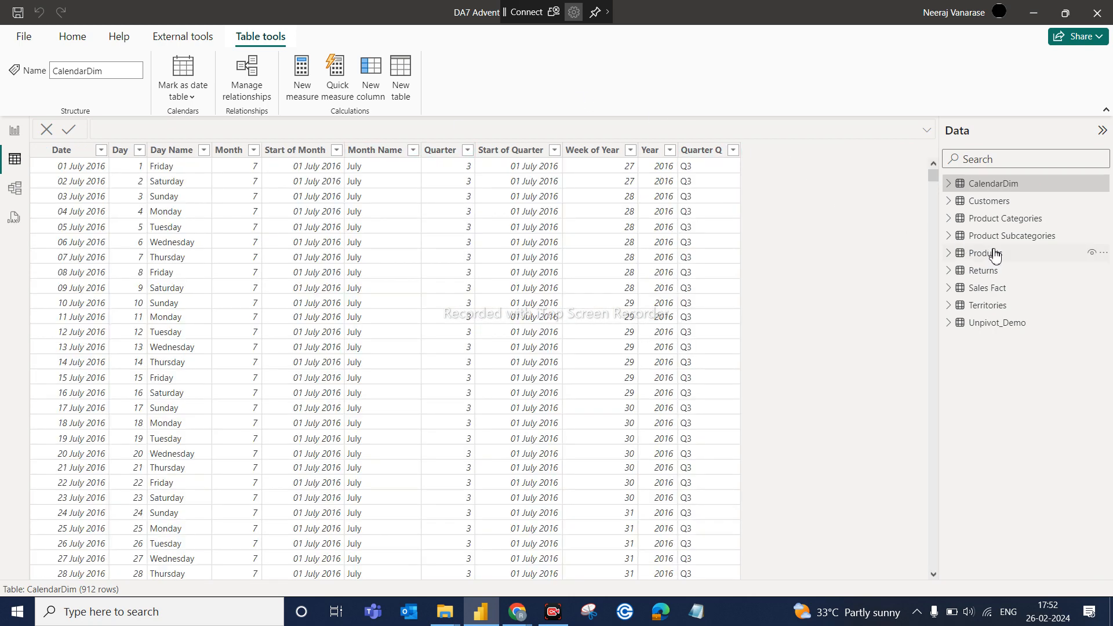
pyautogui.click(995, 289)
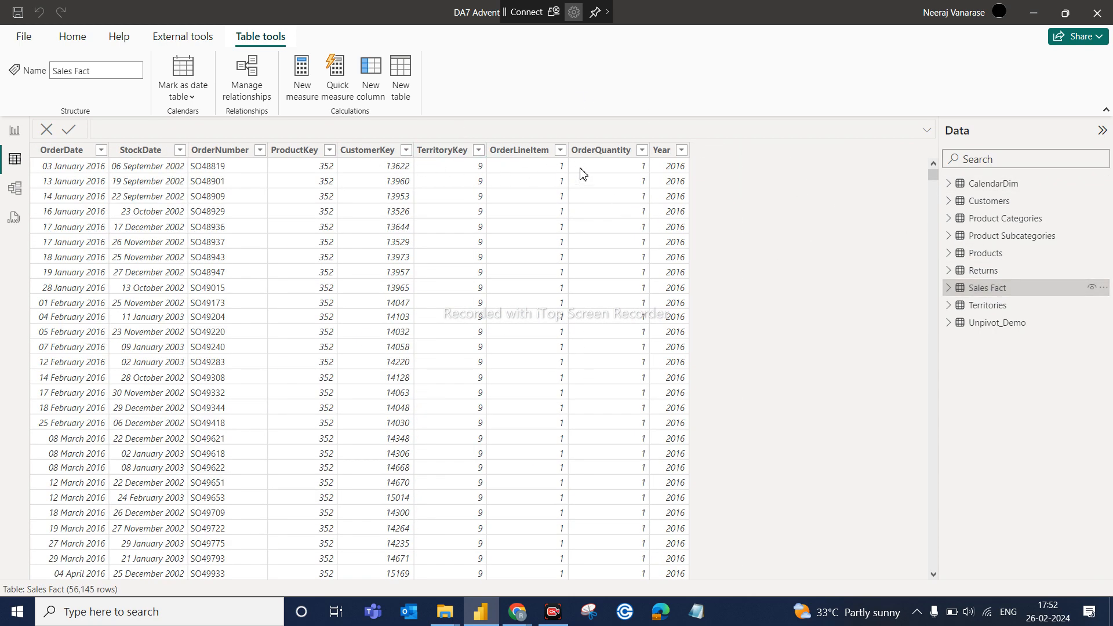
pyautogui.click(601, 152)
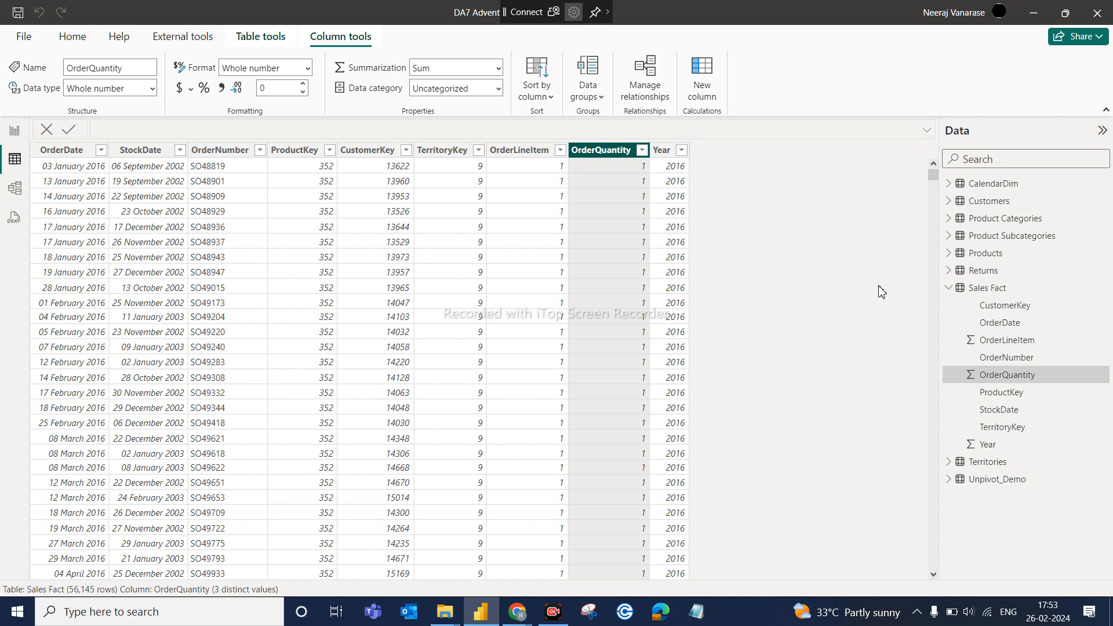
pyautogui.click(14, 131)
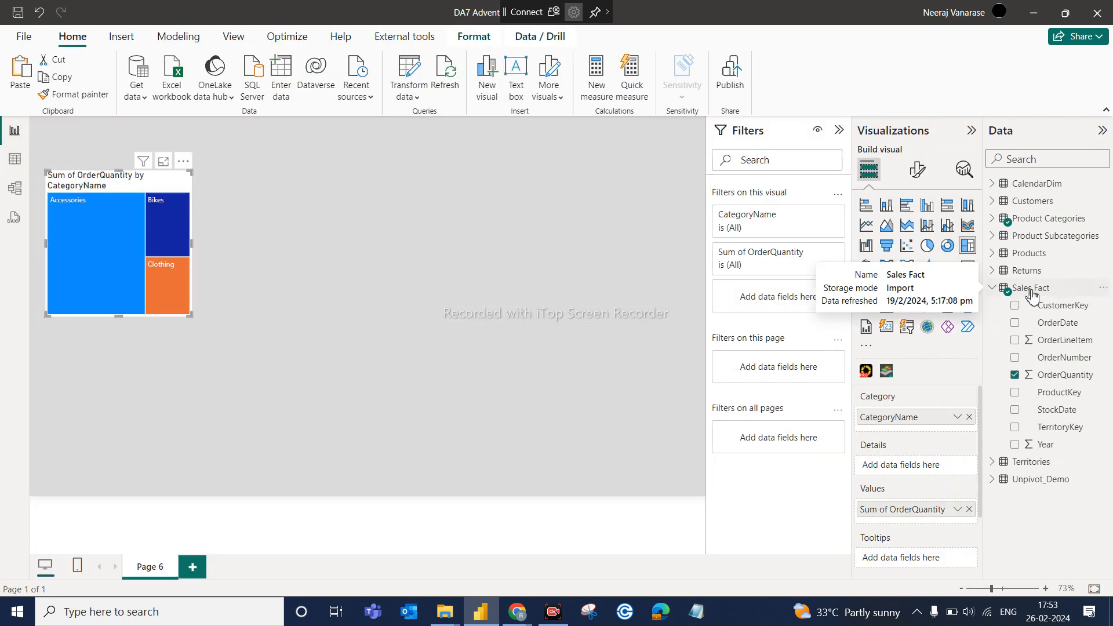
# Step: Create a new measure in the Sales Fact table and name it Total Order Qty
pyautogui.click(1103, 287)
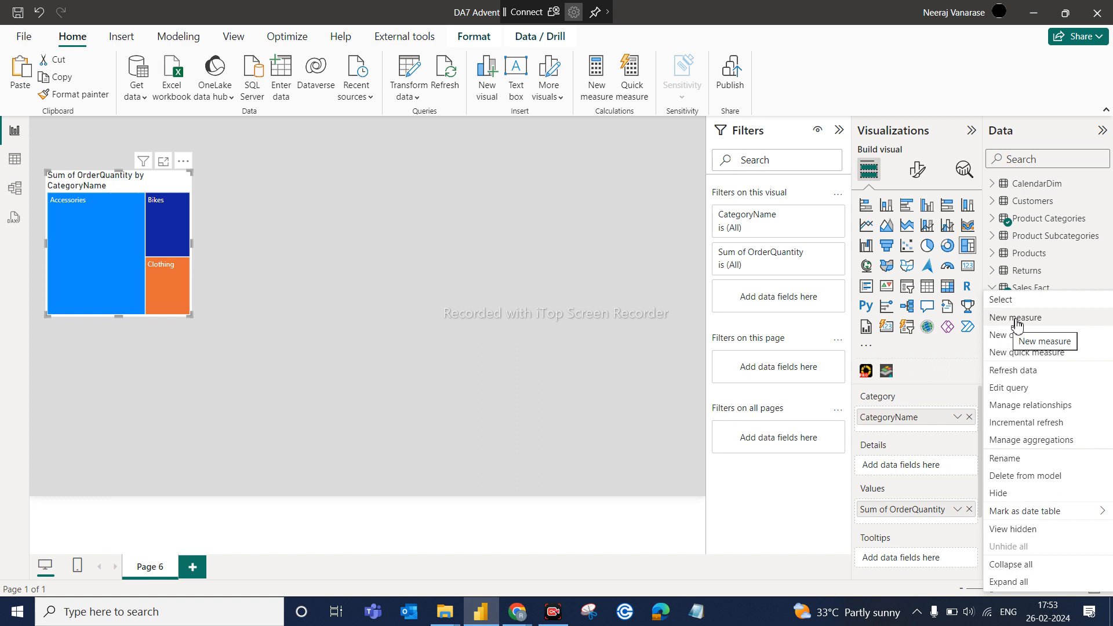
pyautogui.click(179, 40)
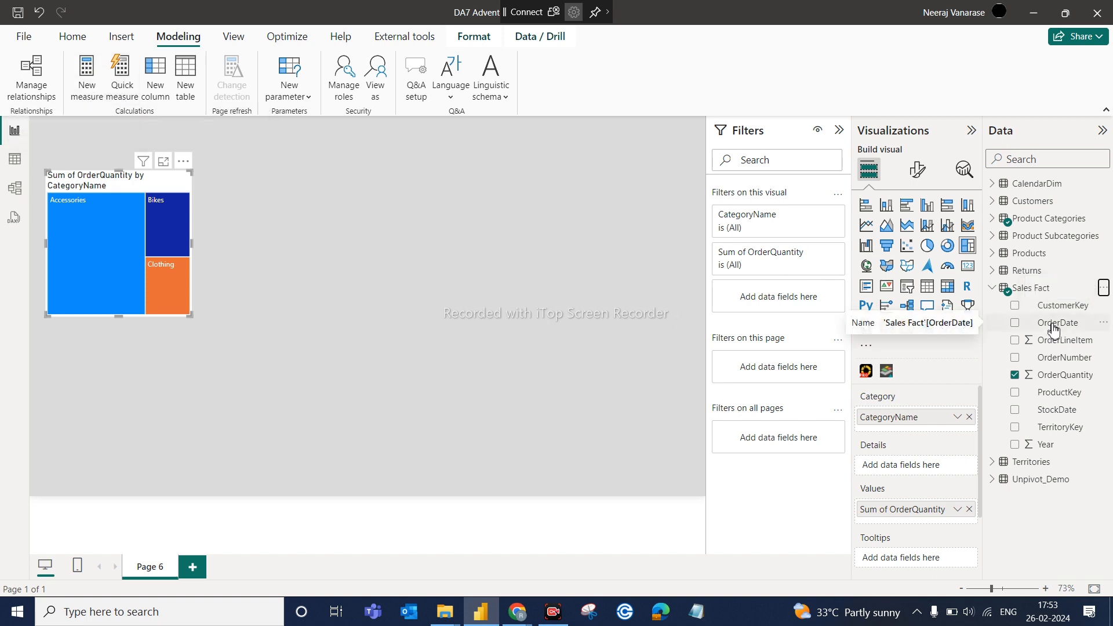
pyautogui.click(1103, 288)
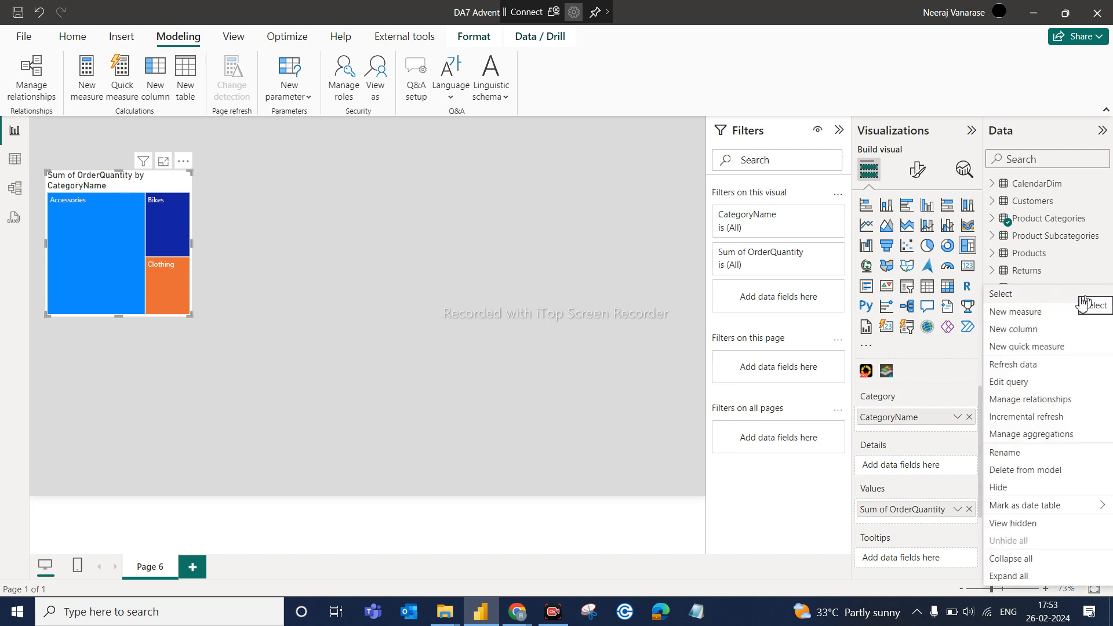
pyautogui.click(1021, 313)
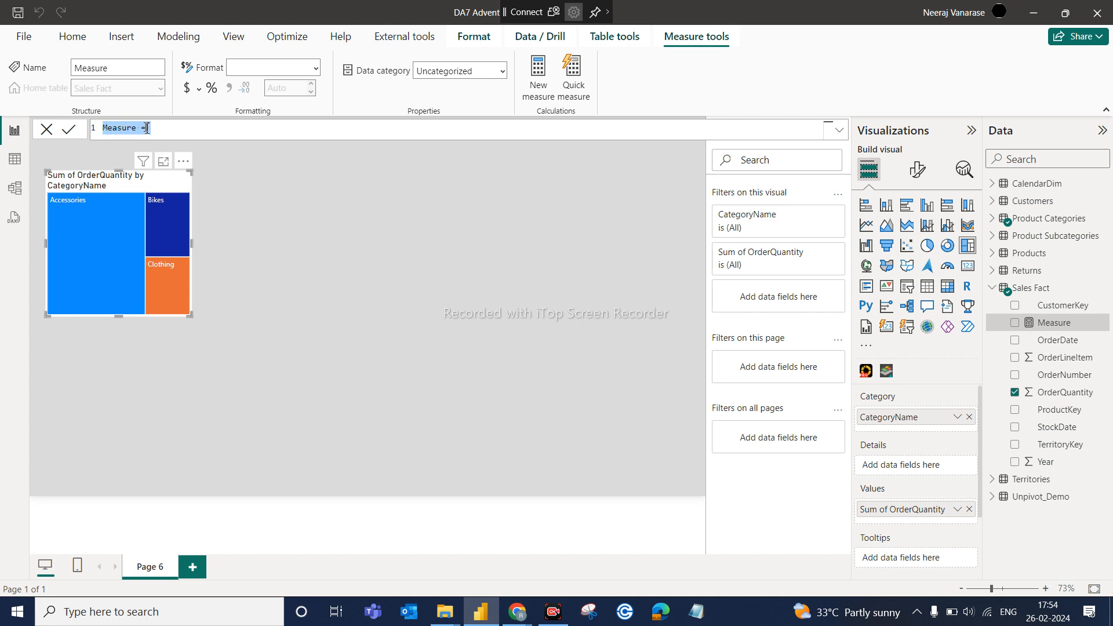
pyautogui.press('BackSpace')
pyautogui.write('der Qty')
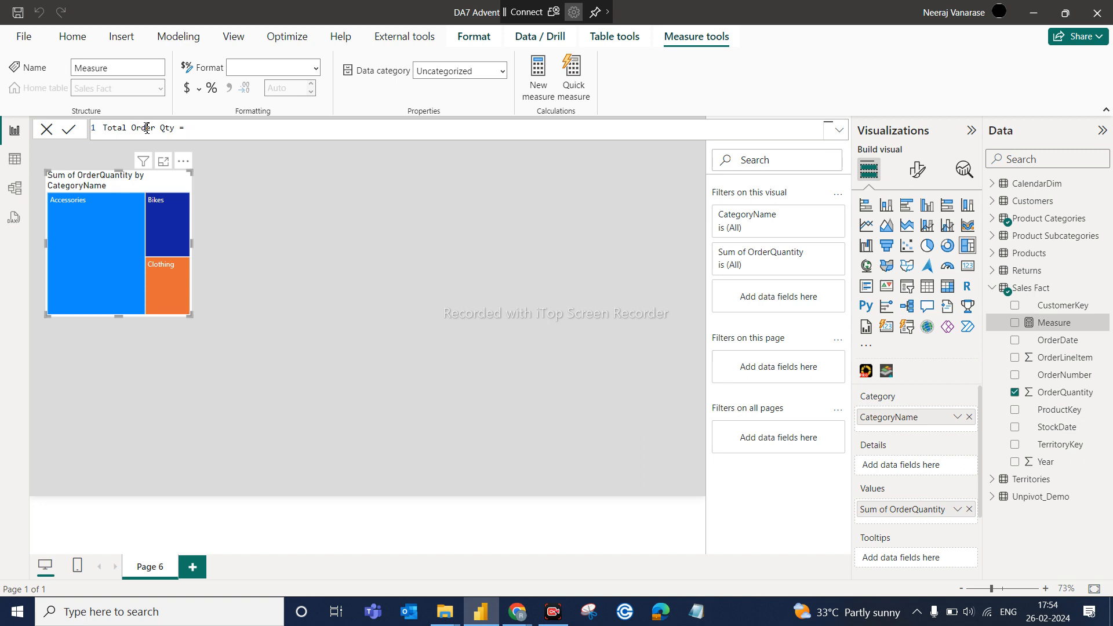
# Step: Define the Total Order Qty measure as SUM('Sales Fact'[OrderQuantity]) and commit the formula
pyautogui.write('sum')
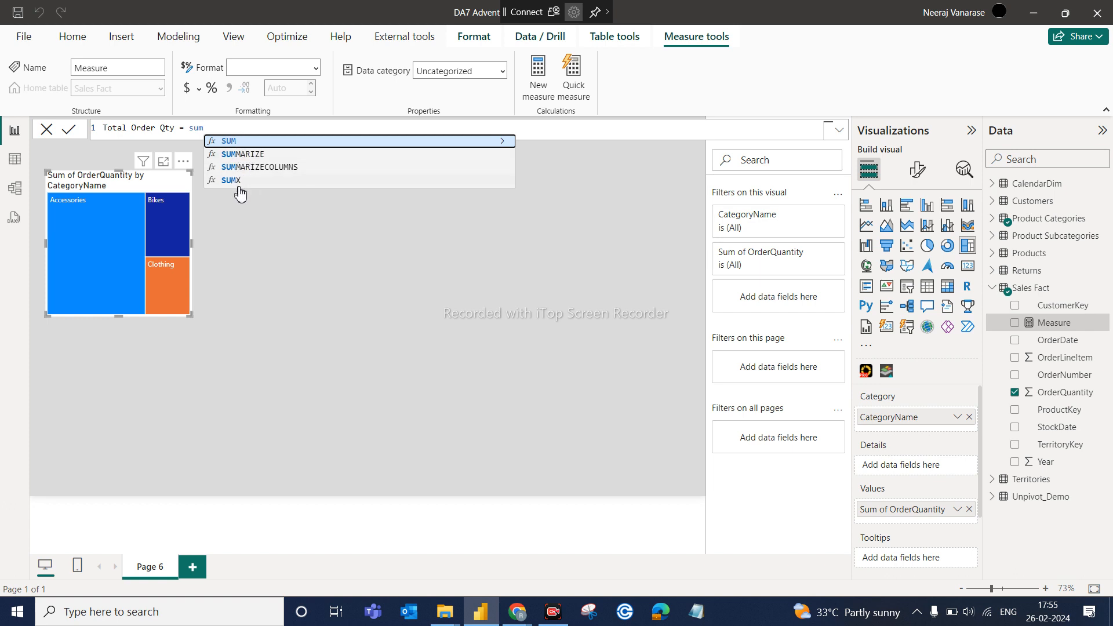
pyautogui.click(234, 142)
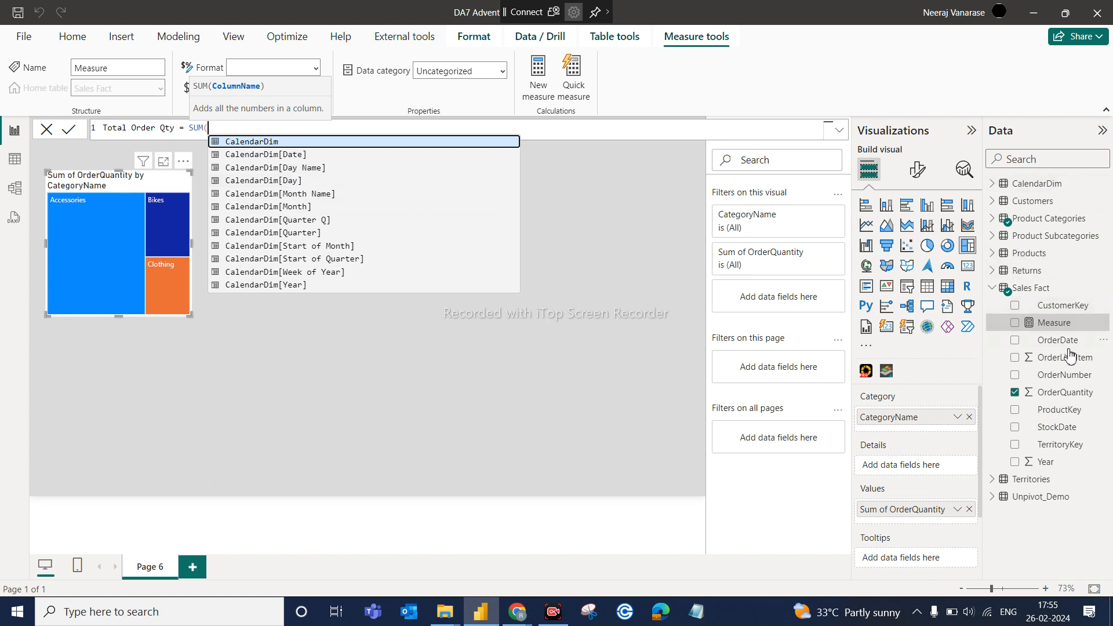
pyautogui.scroll(-5, 308, 228)
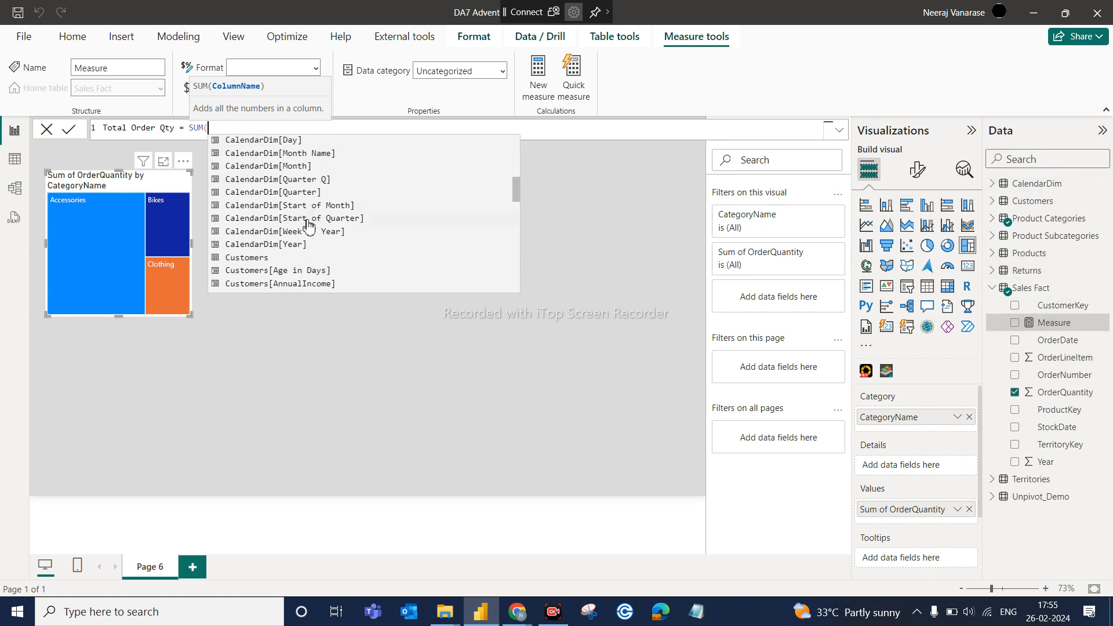
pyautogui.scroll(-15, 308, 226)
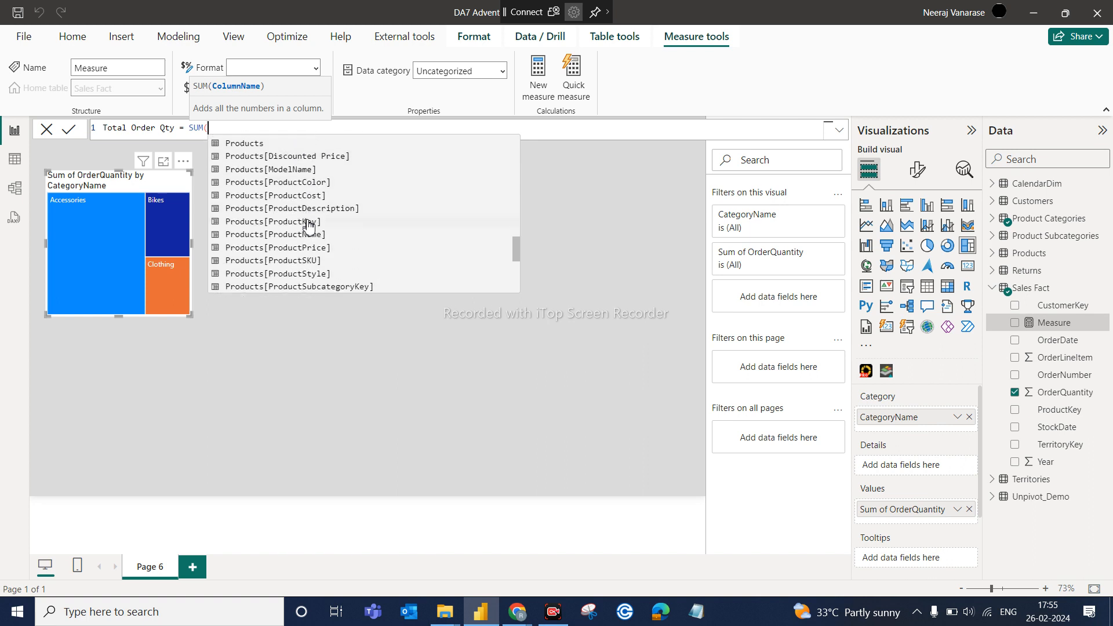
pyautogui.scroll(-1, 309, 226)
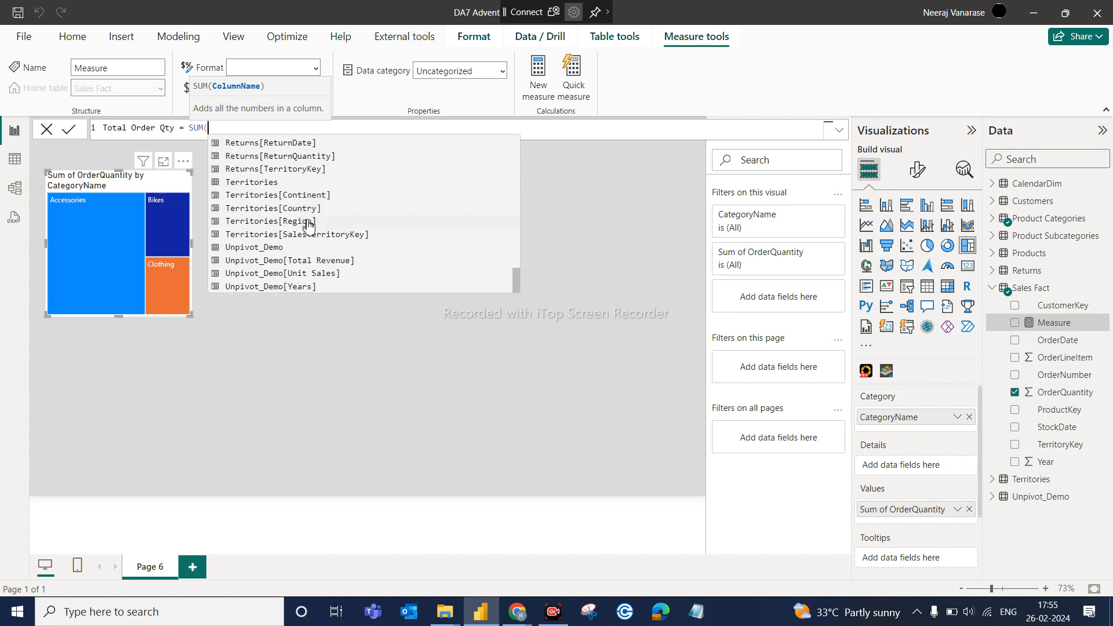
pyautogui.scroll(15, 308, 226)
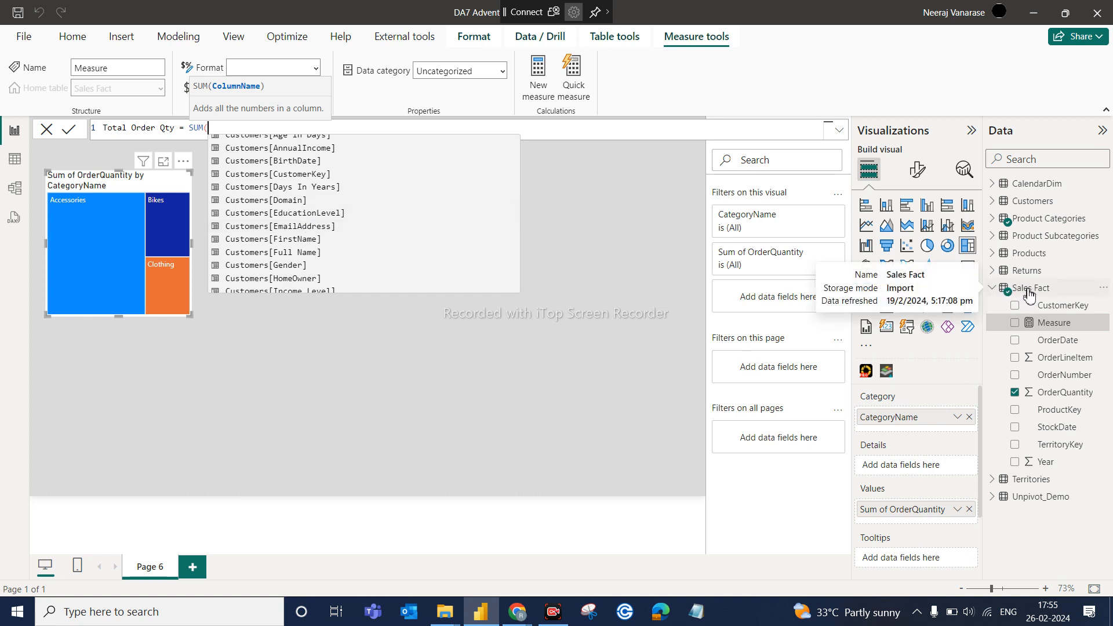
pyautogui.write('sale')
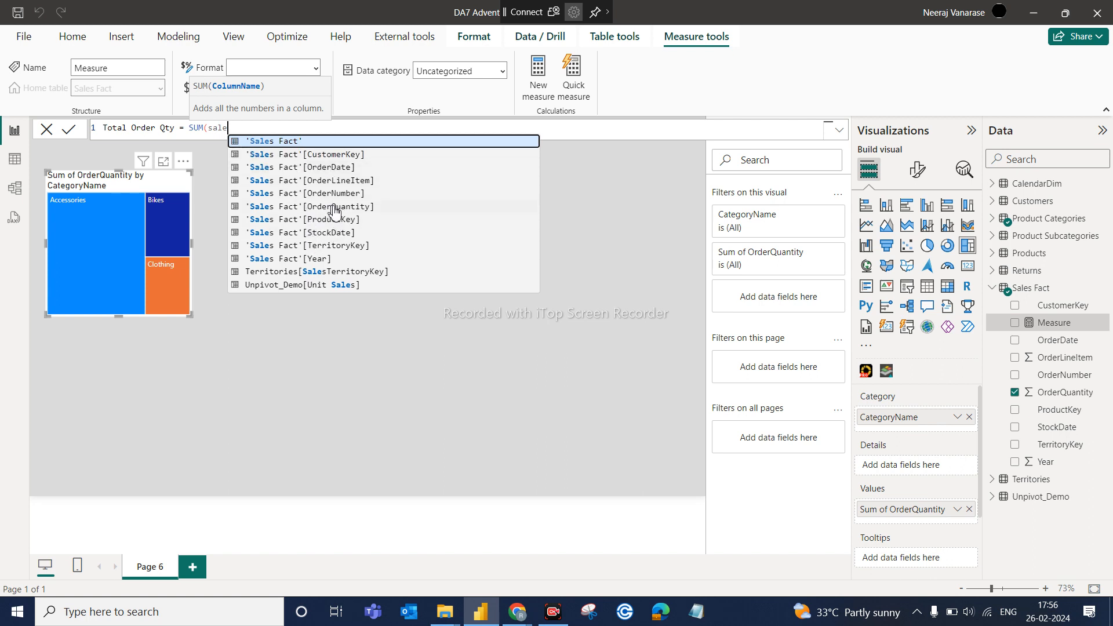
pyautogui.click(353, 206)
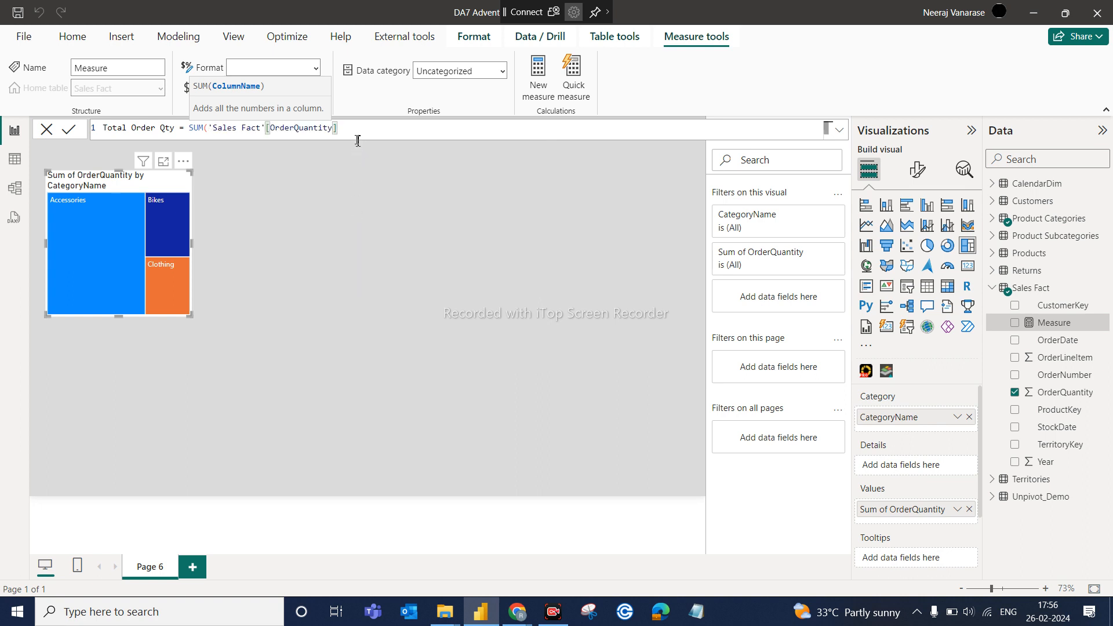
pyautogui.write(')')
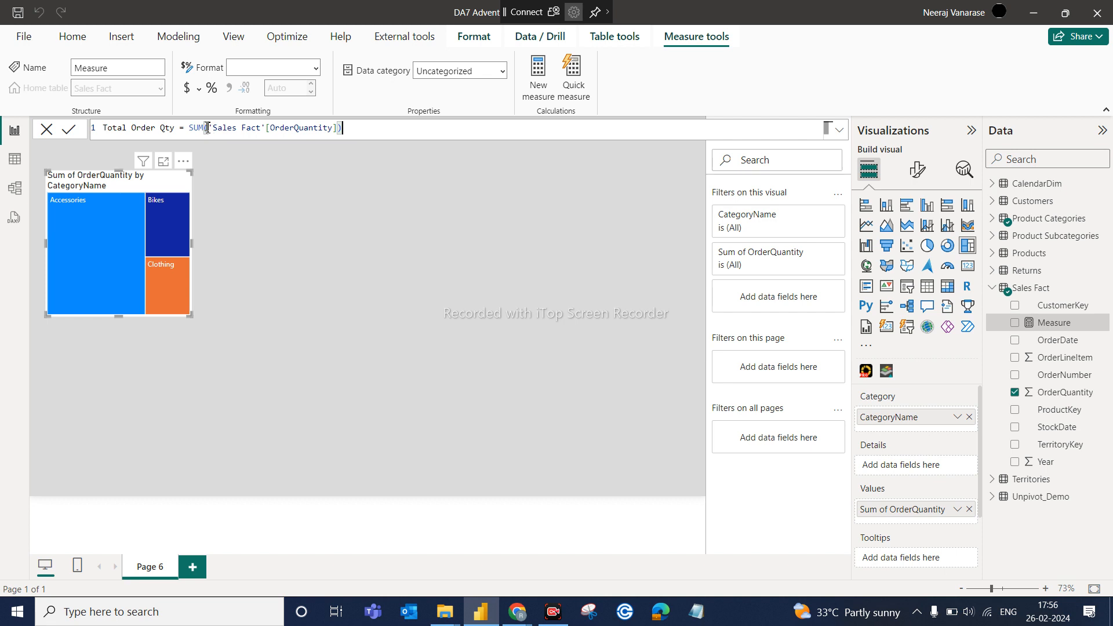
pyautogui.click(205, 127)
pyautogui.click(344, 129)
pyautogui.press('Return')
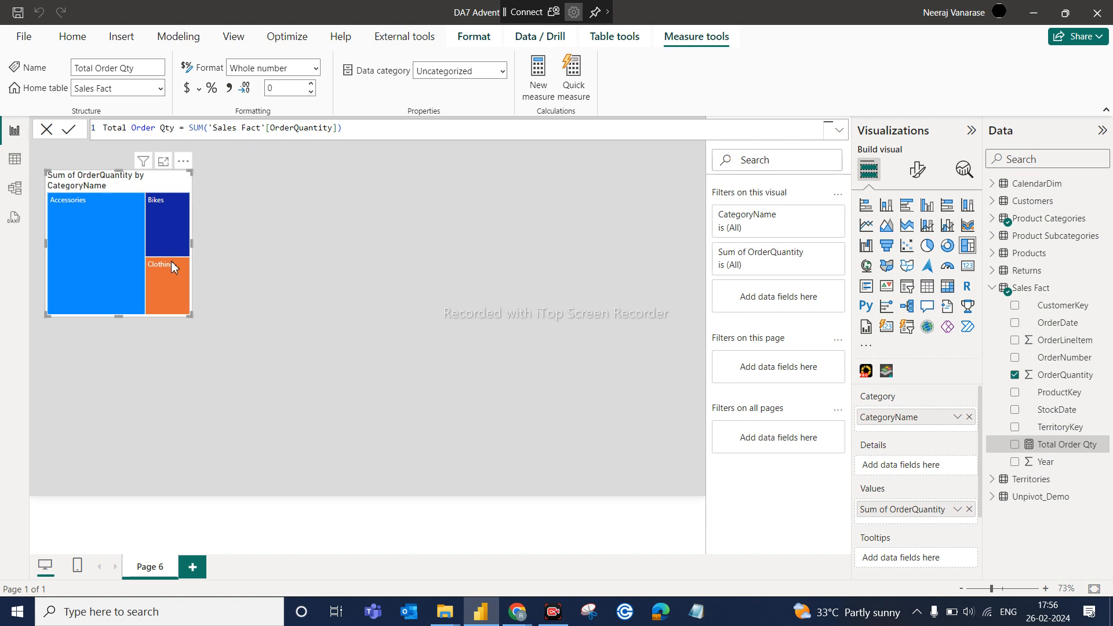
pyautogui.click(194, 307)
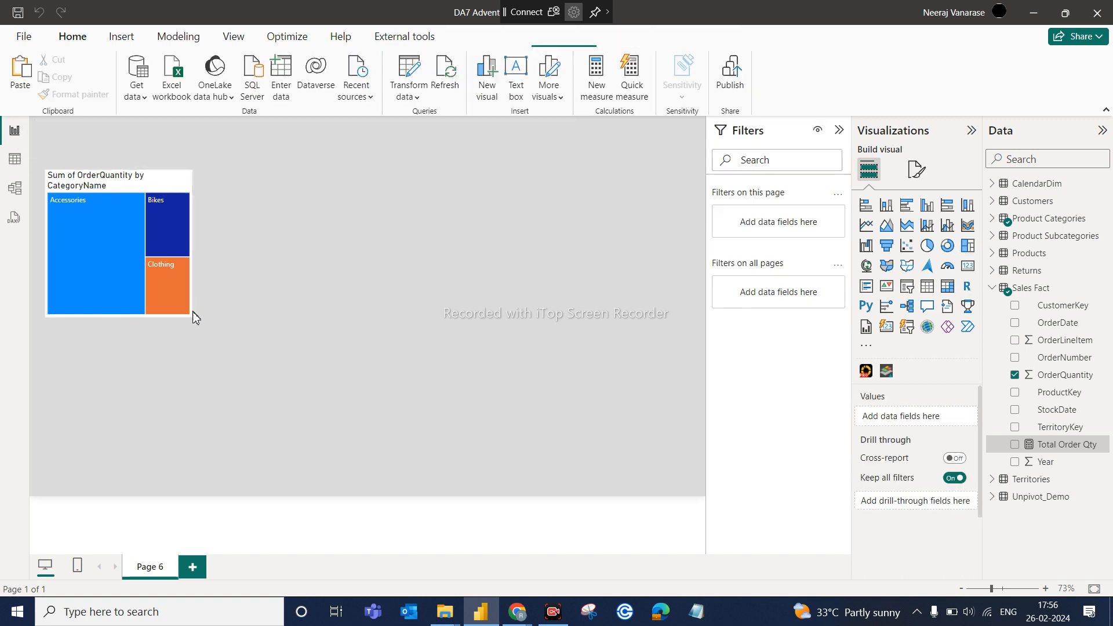
pyautogui.hotkey('ctrl', 'v')
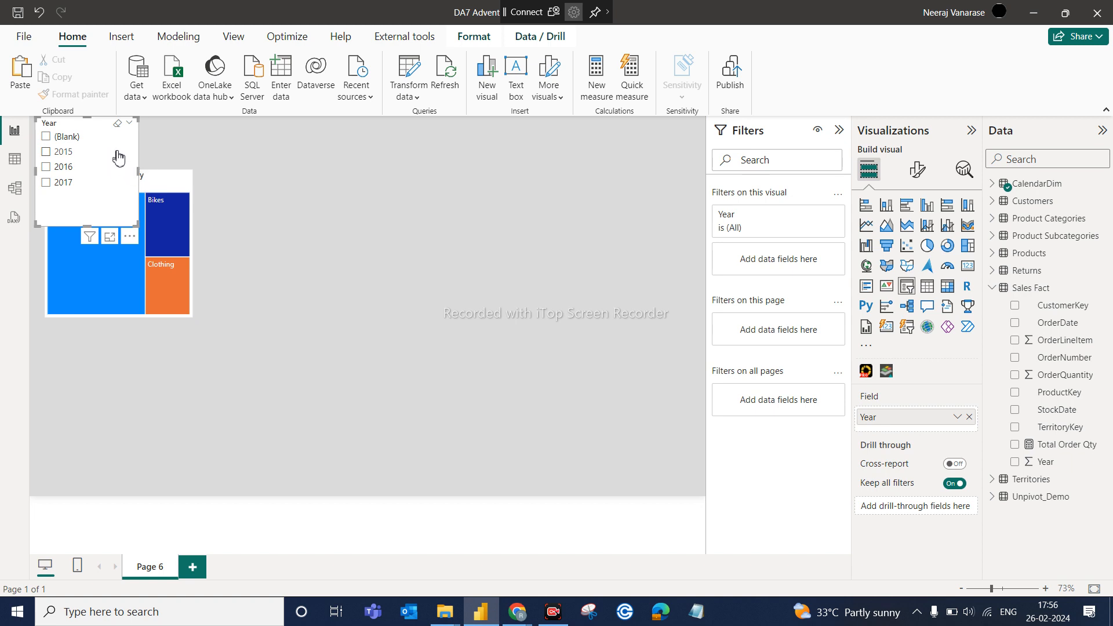
pyautogui.press('Delete')
pyautogui.click(165, 180)
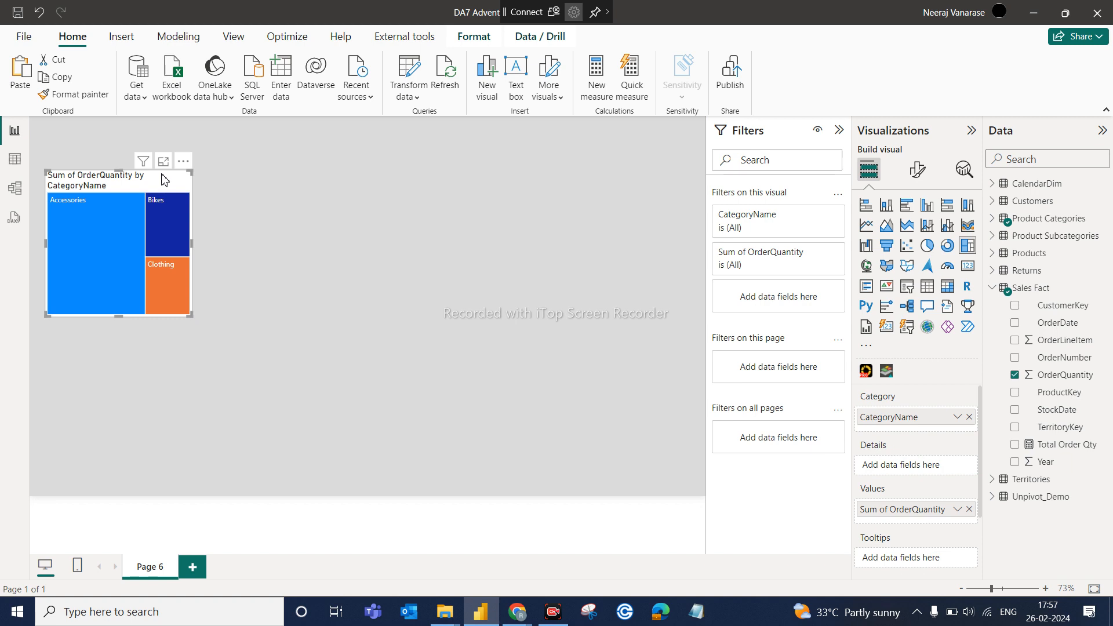
# Step: Duplicate the treemap beside the original and replace the copy's OrderQuantity value with the Total Order Qty measure
pyautogui.hotkey('ctrl', 'v')
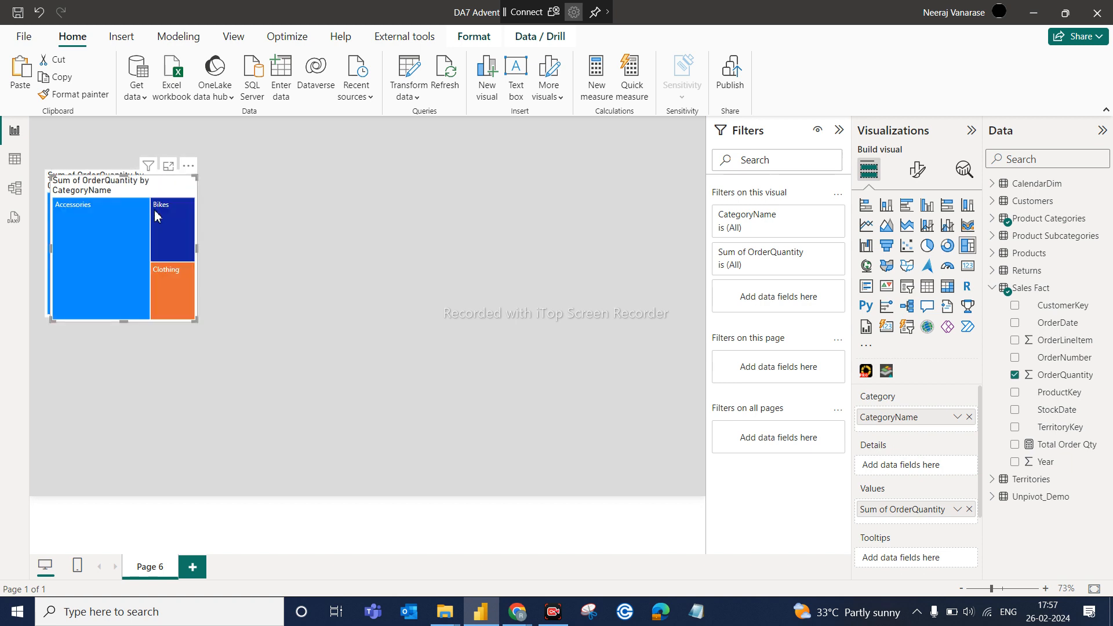
pyautogui.moveTo(186, 188); pyautogui.dragTo(377, 186)
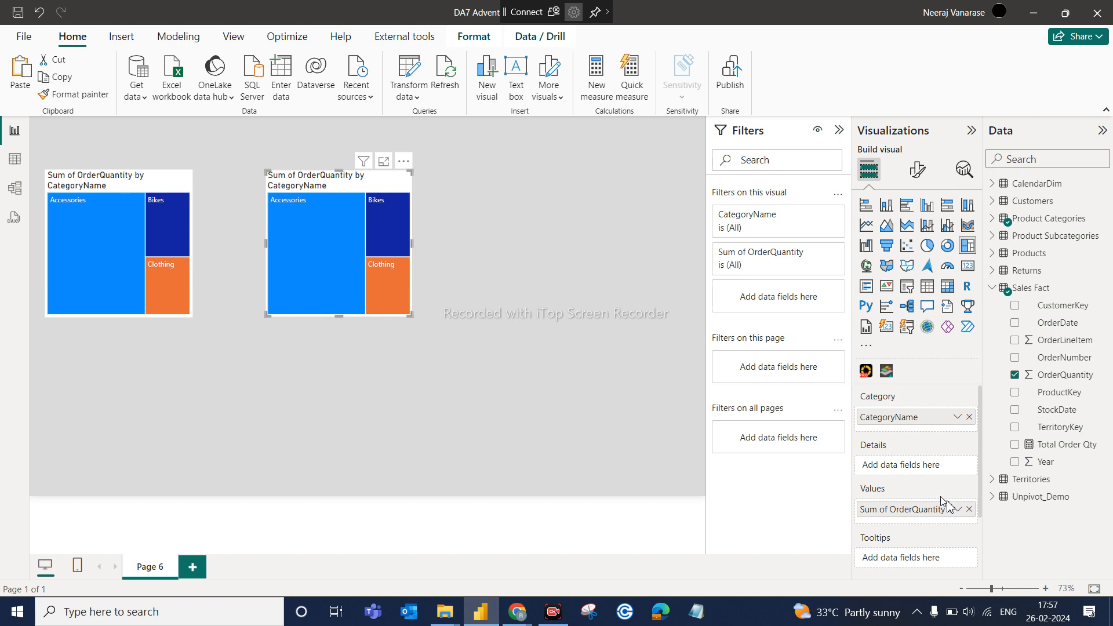
pyautogui.click(969, 510)
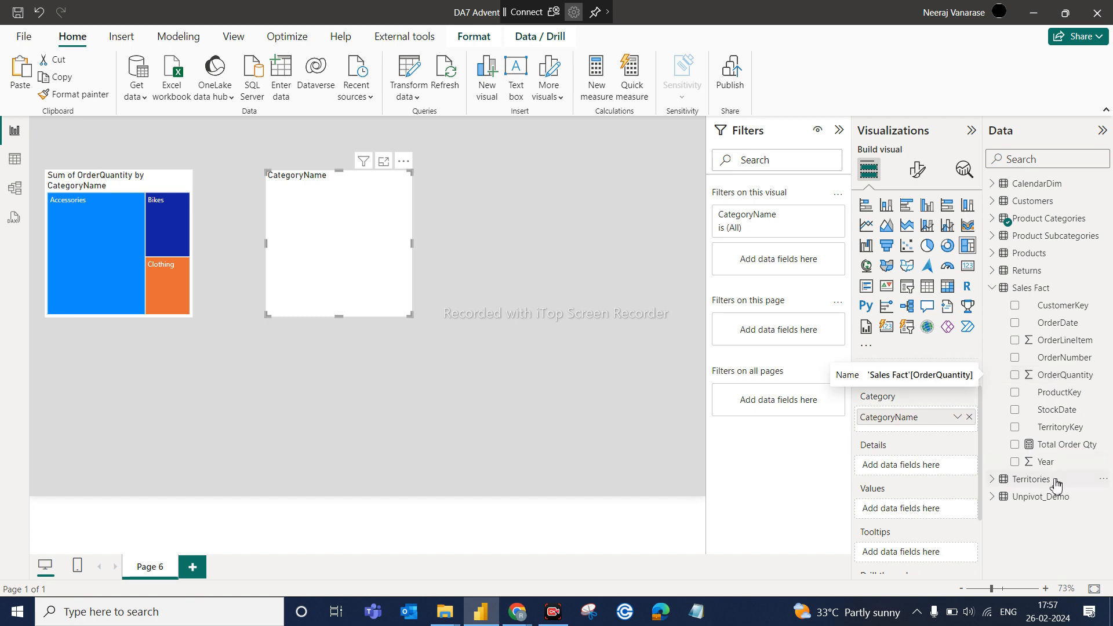
pyautogui.moveTo(1056, 455); pyautogui.dragTo(916, 516)
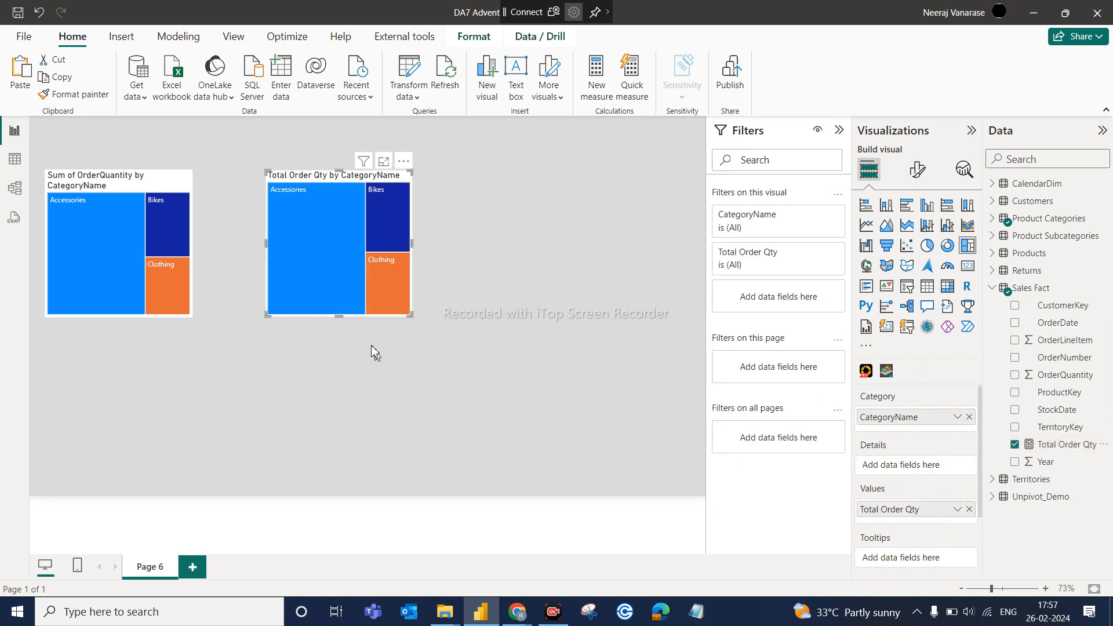
# Step: Compare the Accessories values in the two treemaps and review the formula of the Total Order Qty measure
pyautogui.moveTo(99, 221)
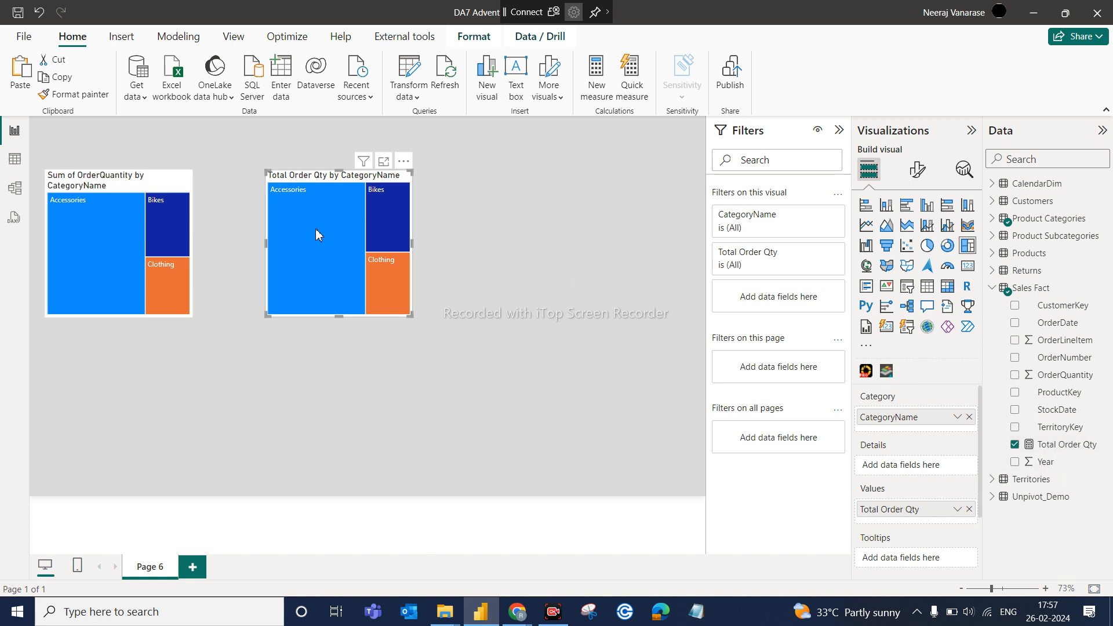
pyautogui.moveTo(317, 235)
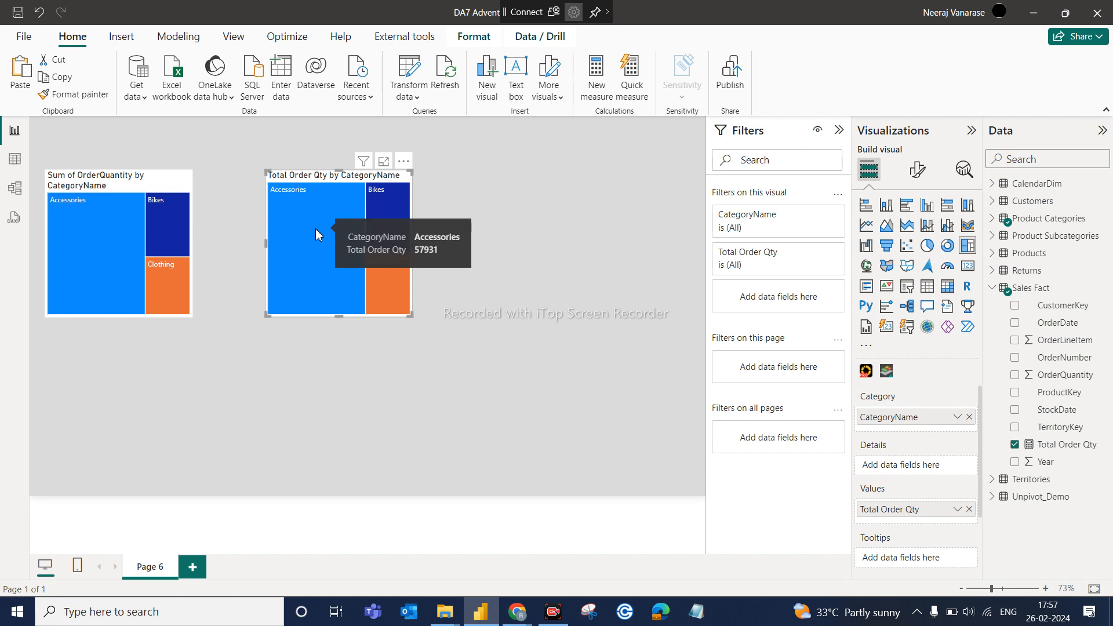
pyautogui.moveTo(143, 232)
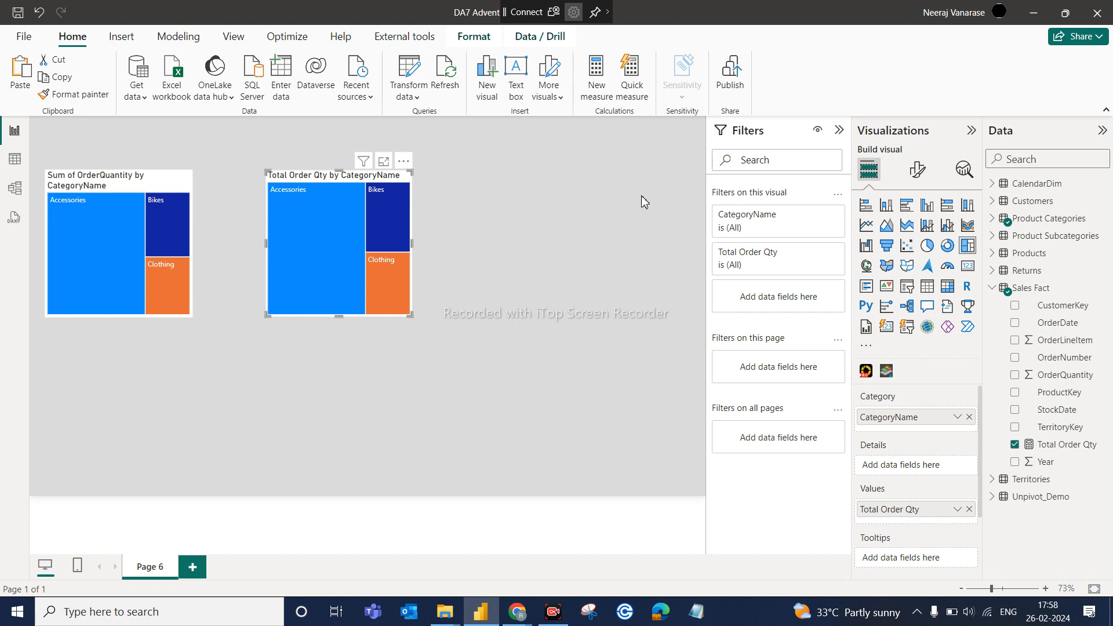
pyautogui.click(1056, 446)
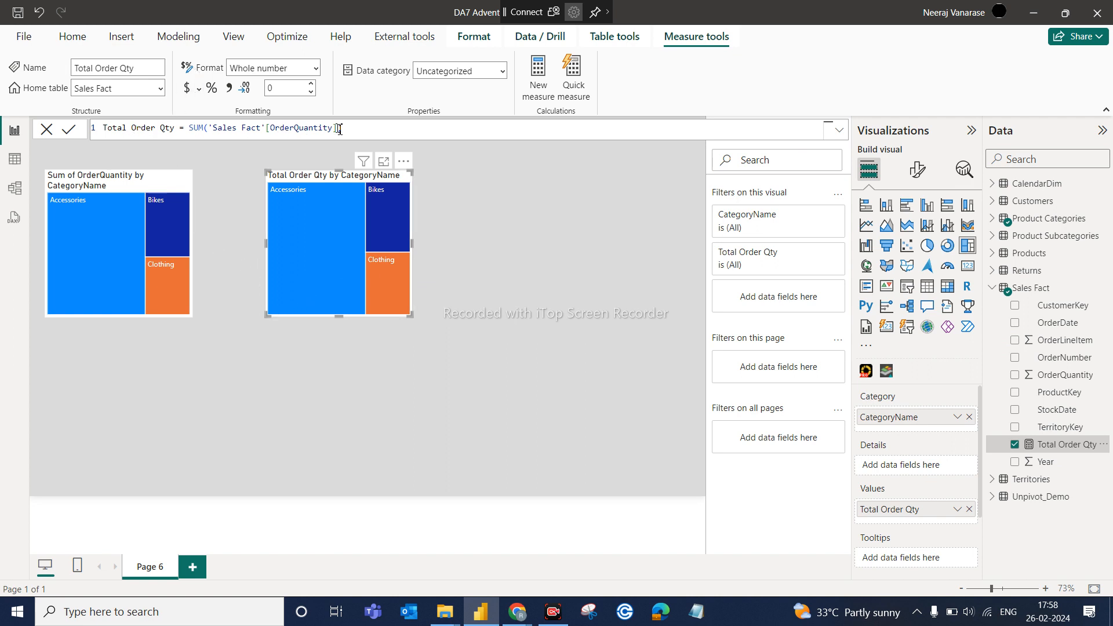
pyautogui.moveTo(354, 130); pyautogui.dragTo(100, 134)
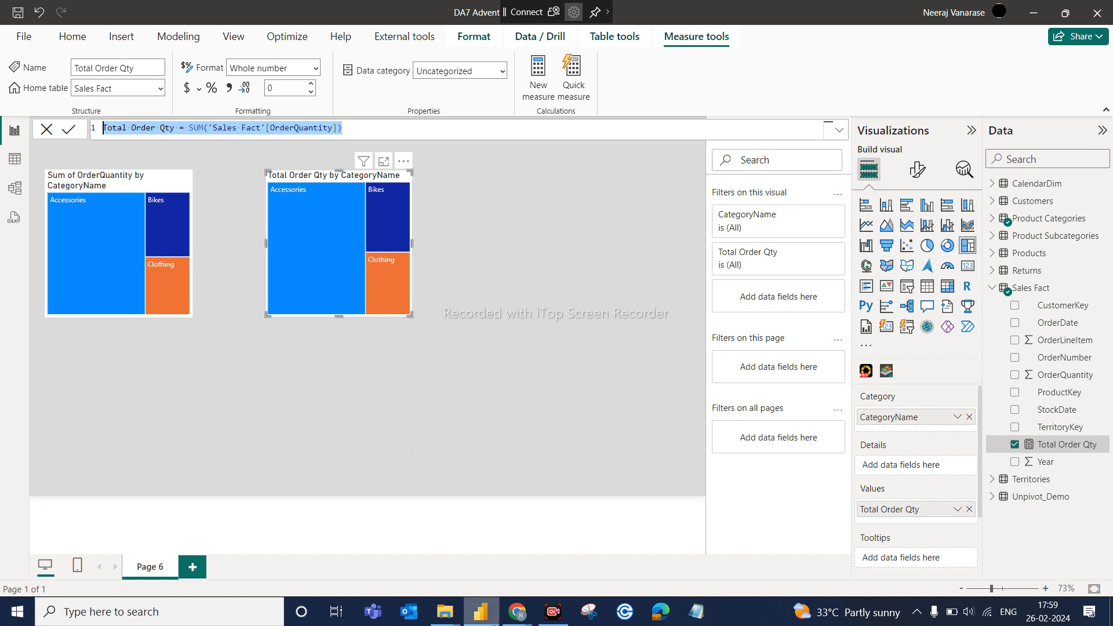
# Step: Open Introduction-to-DAX.pptx from the PowerBI Course folder and view the Overview slide
pyautogui.click(442, 615)
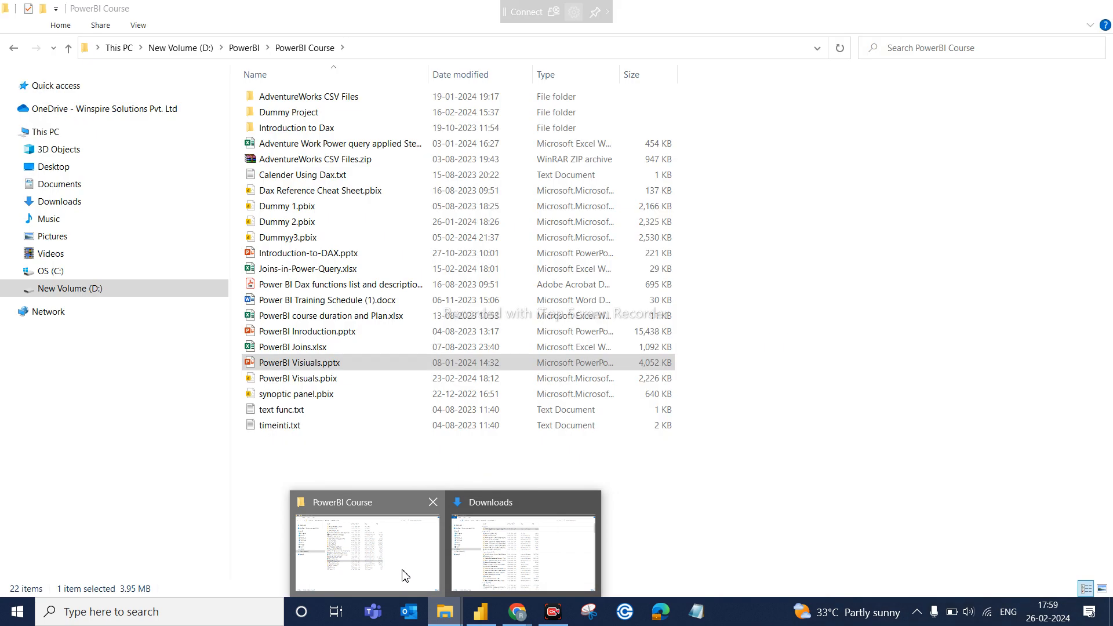
pyautogui.click(405, 576)
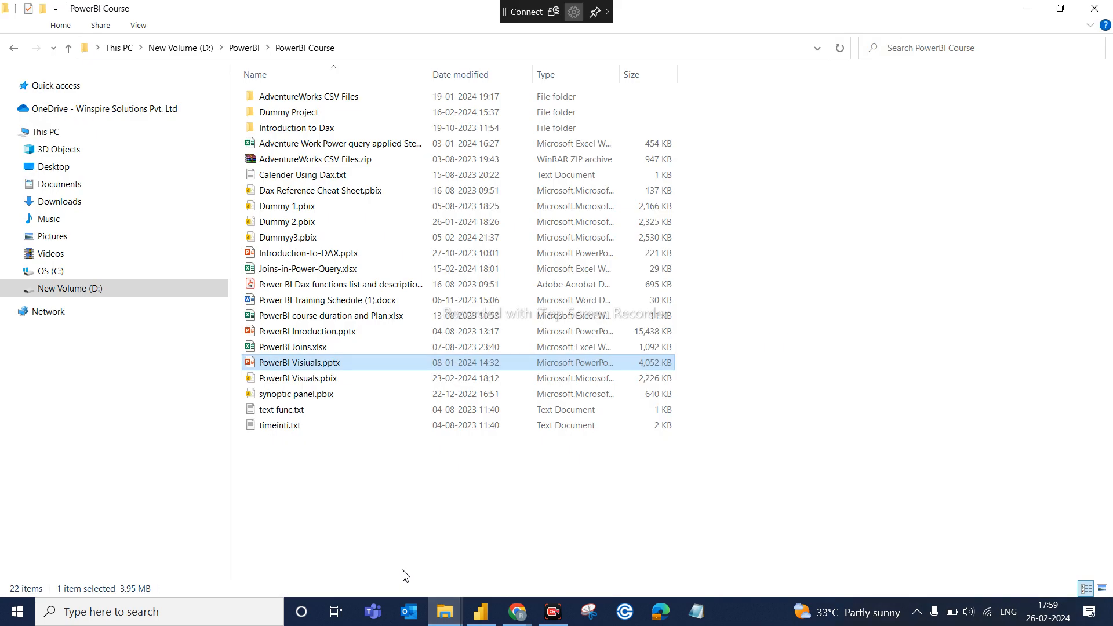
pyautogui.doubleClick(356, 255)
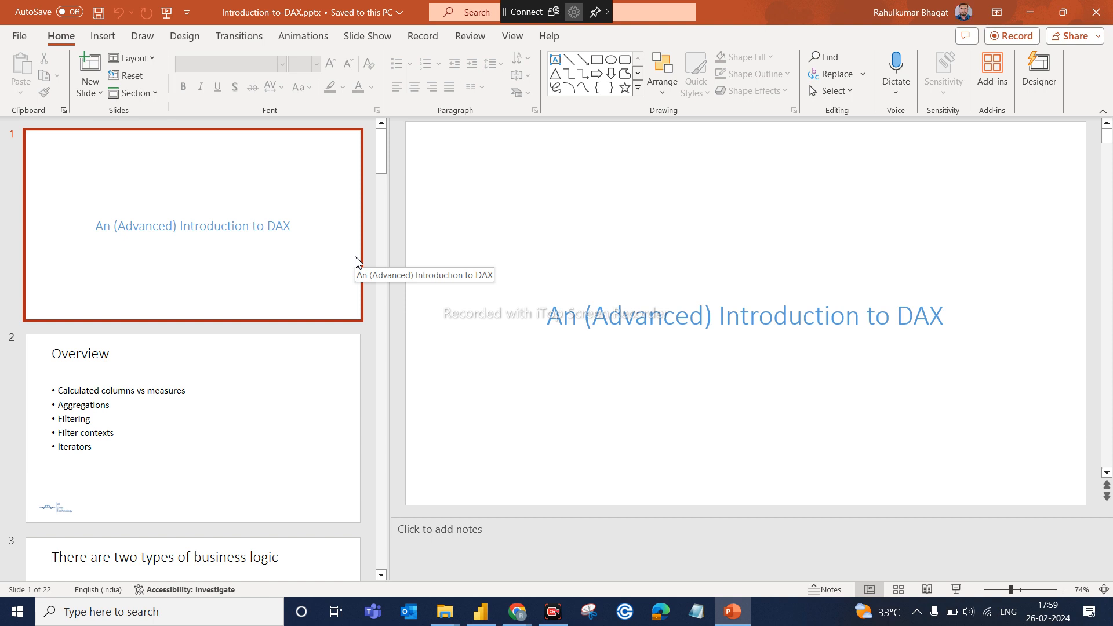
pyautogui.click(211, 409)
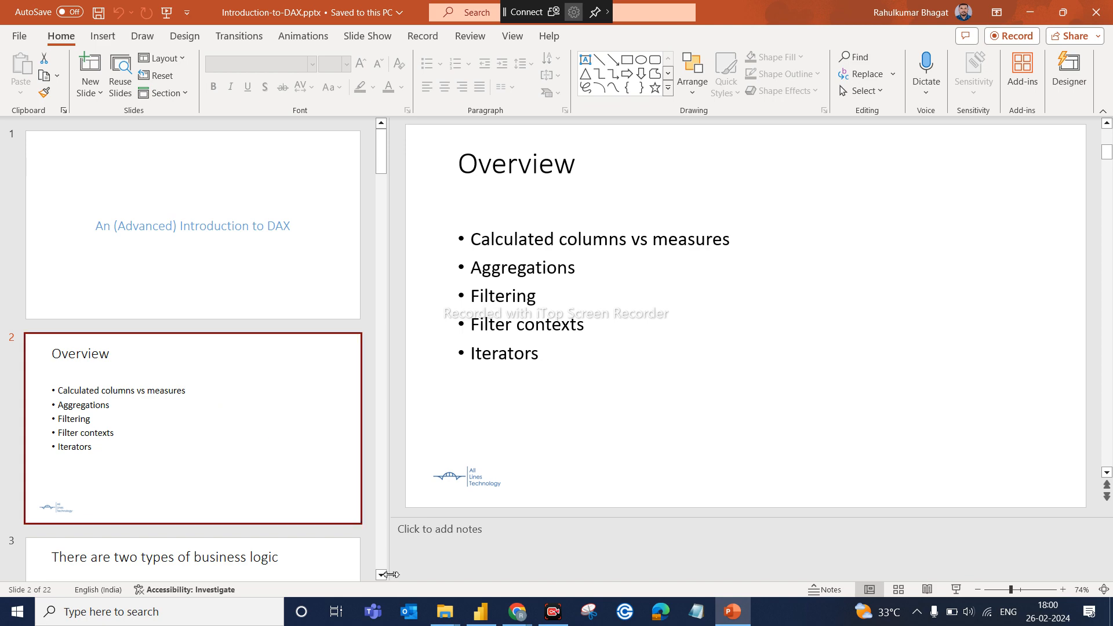
# Step: Switch back to Power BI and examine the name, equals sign and SUM expression in the Total Order Qty formula
pyautogui.click(489, 617)
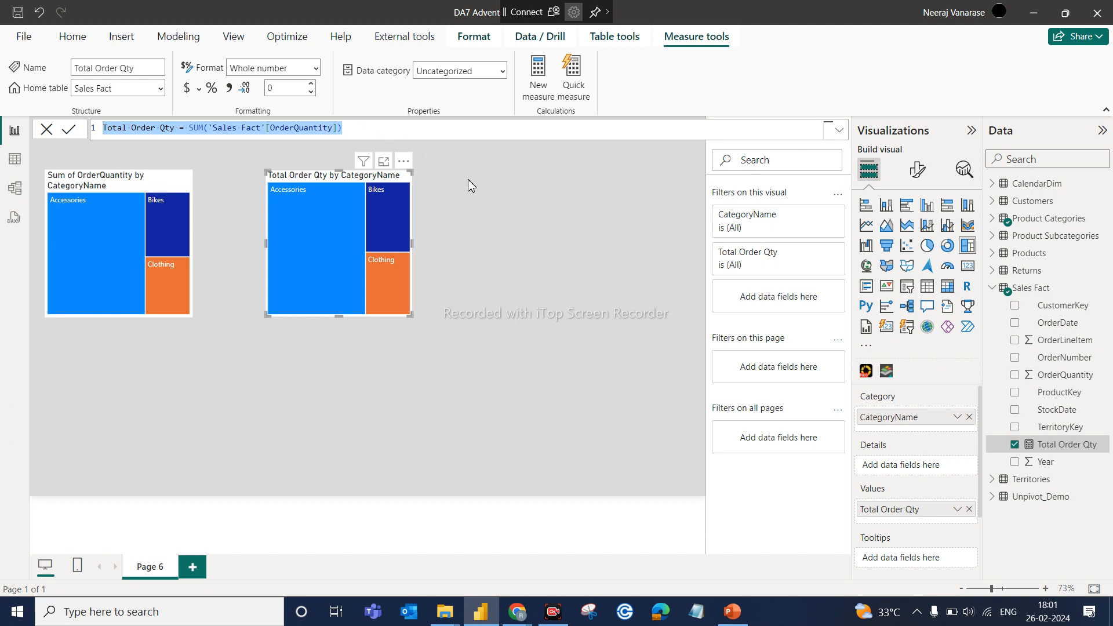
pyautogui.click(406, 124)
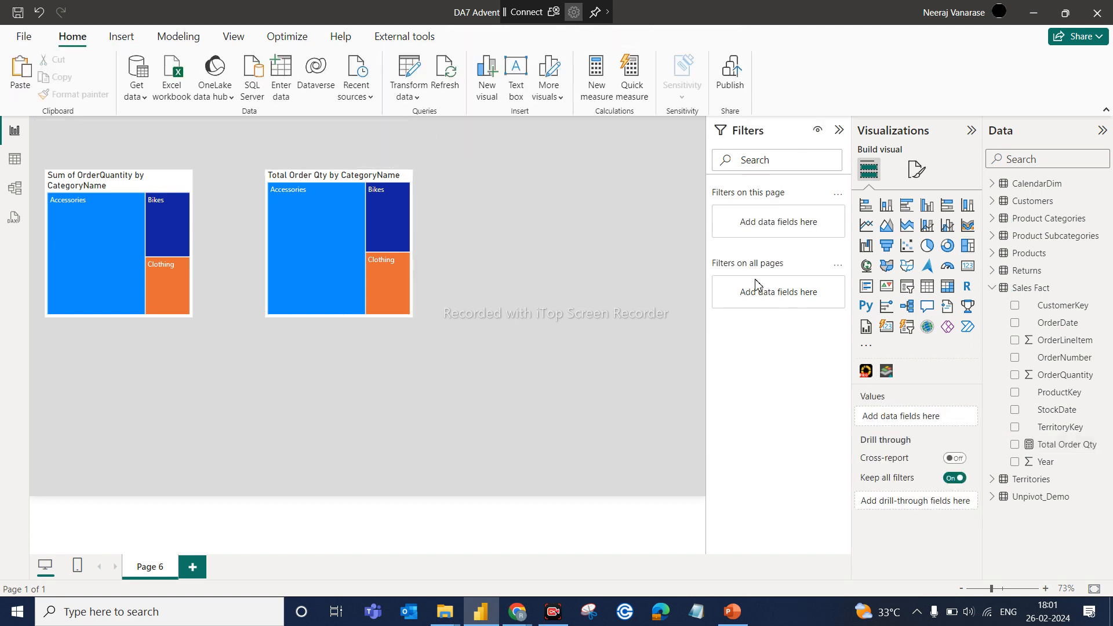
pyautogui.click(1061, 446)
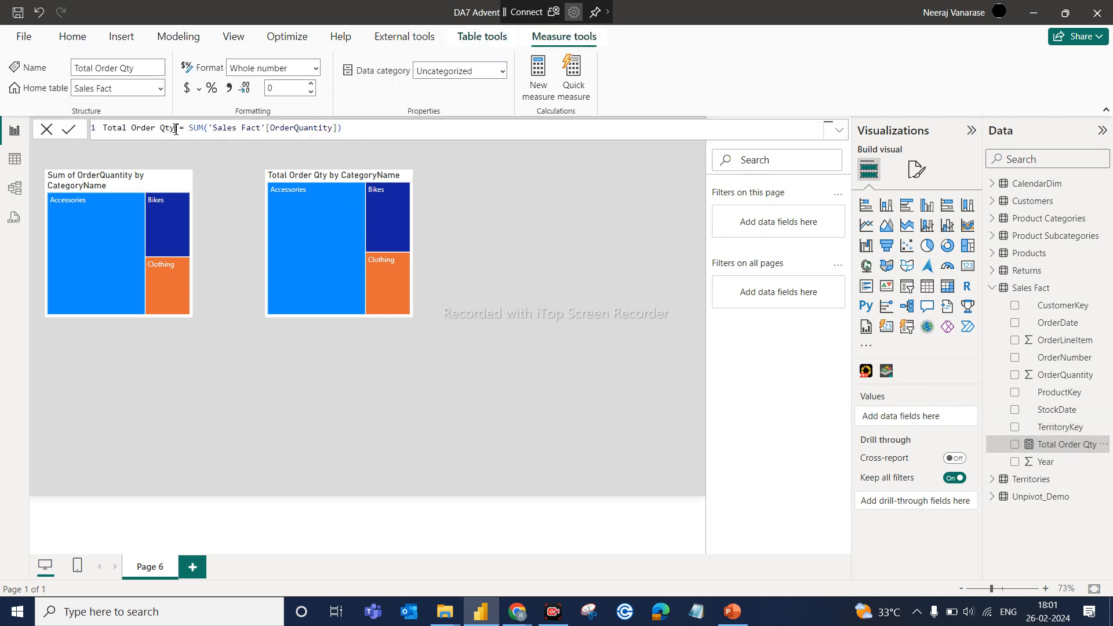
pyautogui.moveTo(175, 128); pyautogui.dragTo(97, 133)
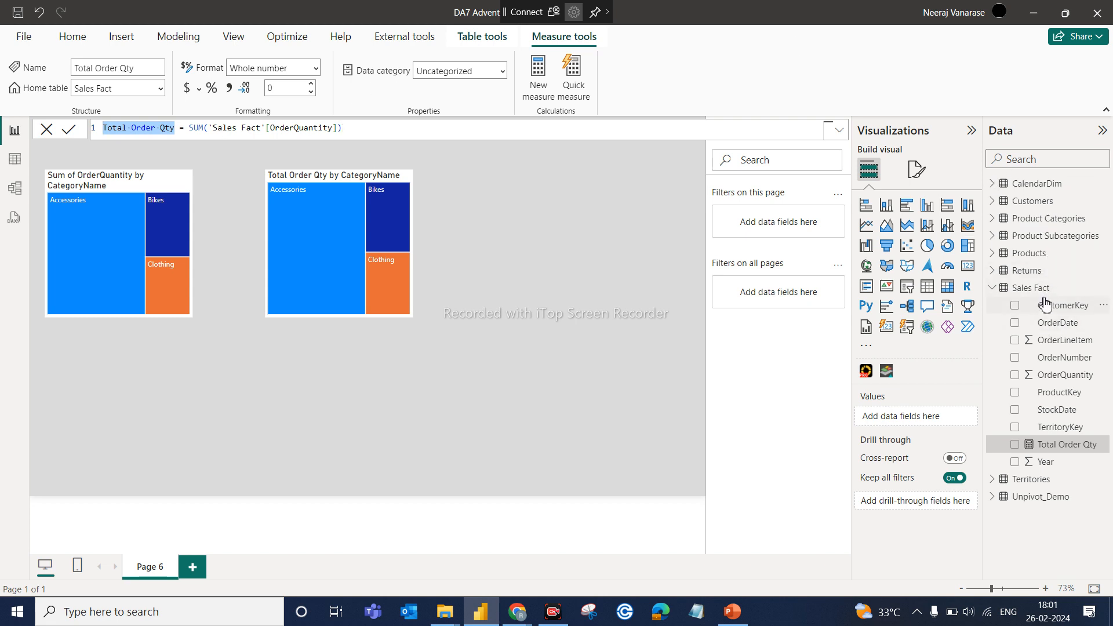
pyautogui.click(184, 131)
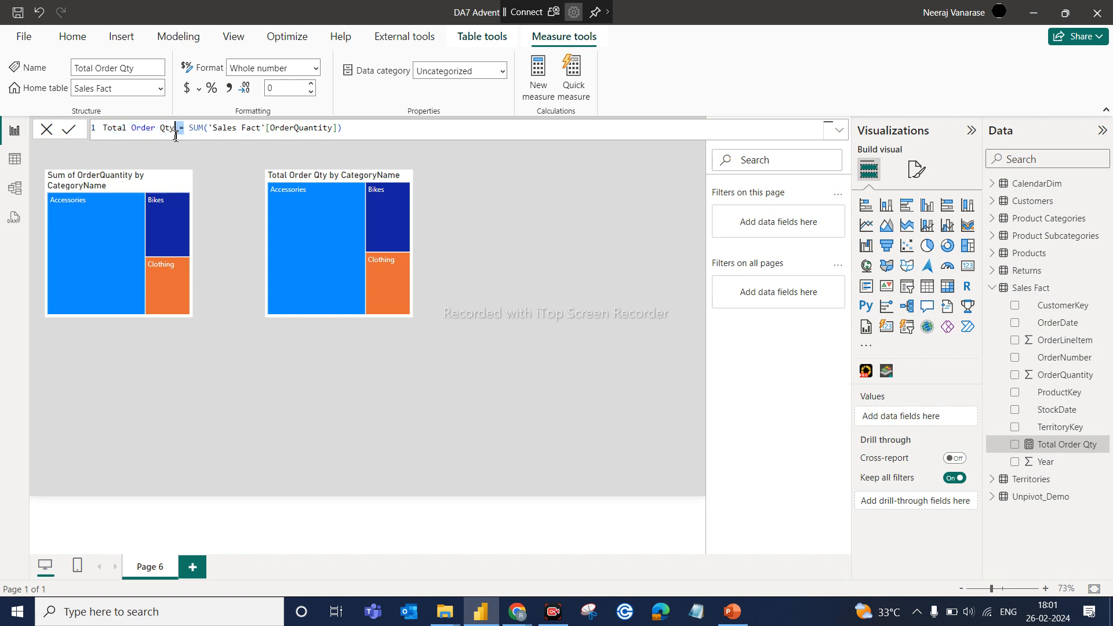
pyautogui.hotkey('shift', 'End')
pyautogui.moveTo(175, 132); pyautogui.dragTo(185, 131)
pyautogui.click(190, 131)
pyautogui.hotkey('shift', 'End')
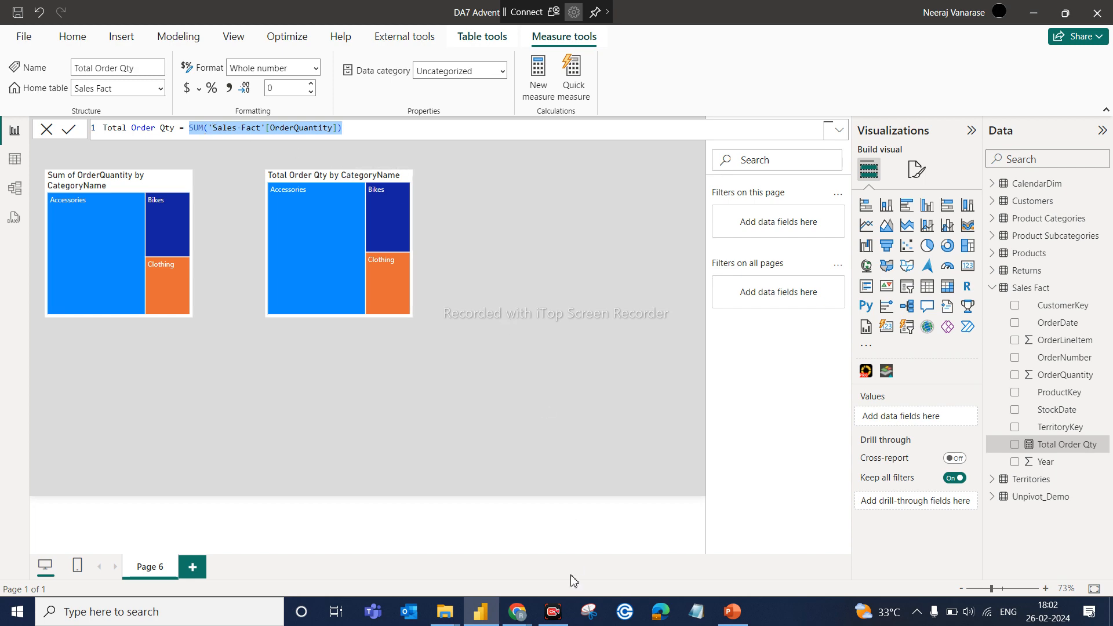
pyautogui.click(730, 619)
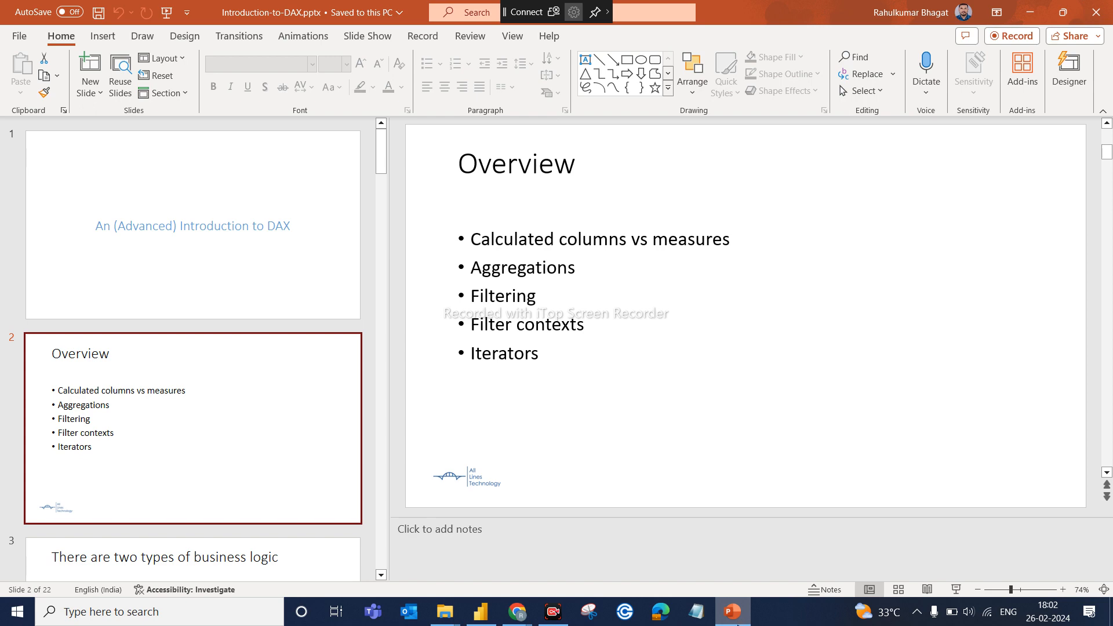
pyautogui.click(733, 618)
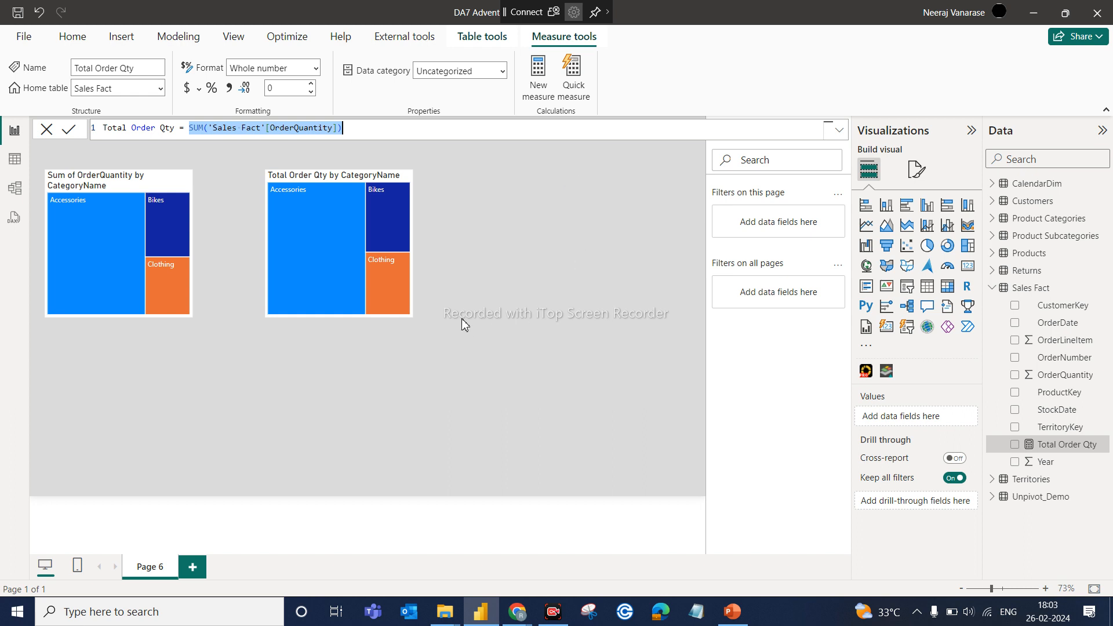
# Step: Switch to Chrome and open the DAX Guide website in a new tab by searching for dax
pyautogui.click(515, 611)
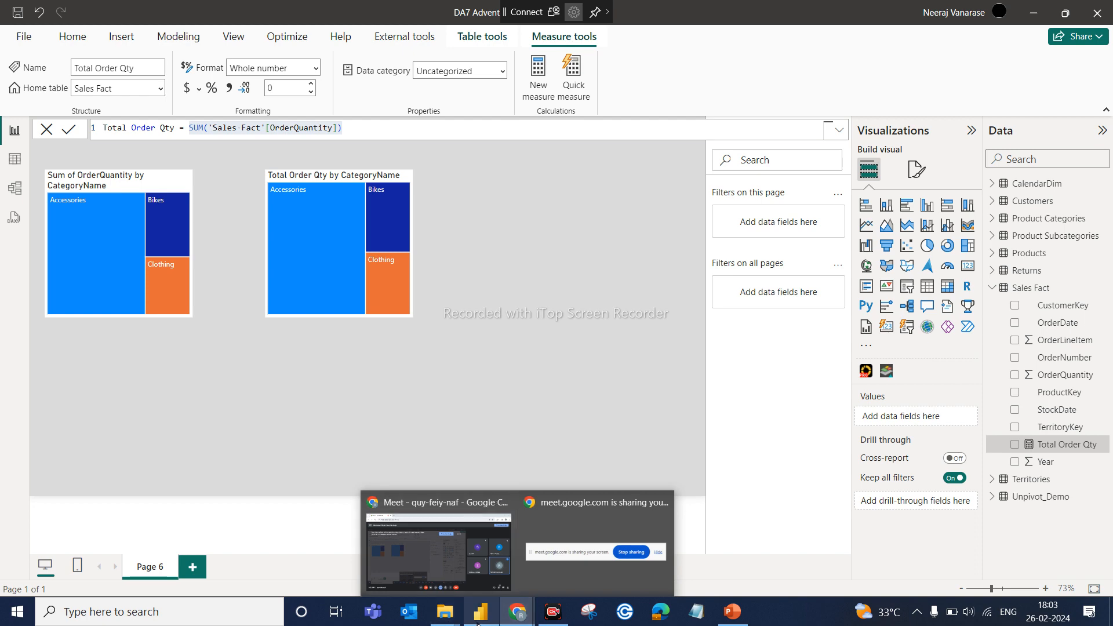
pyautogui.click(439, 548)
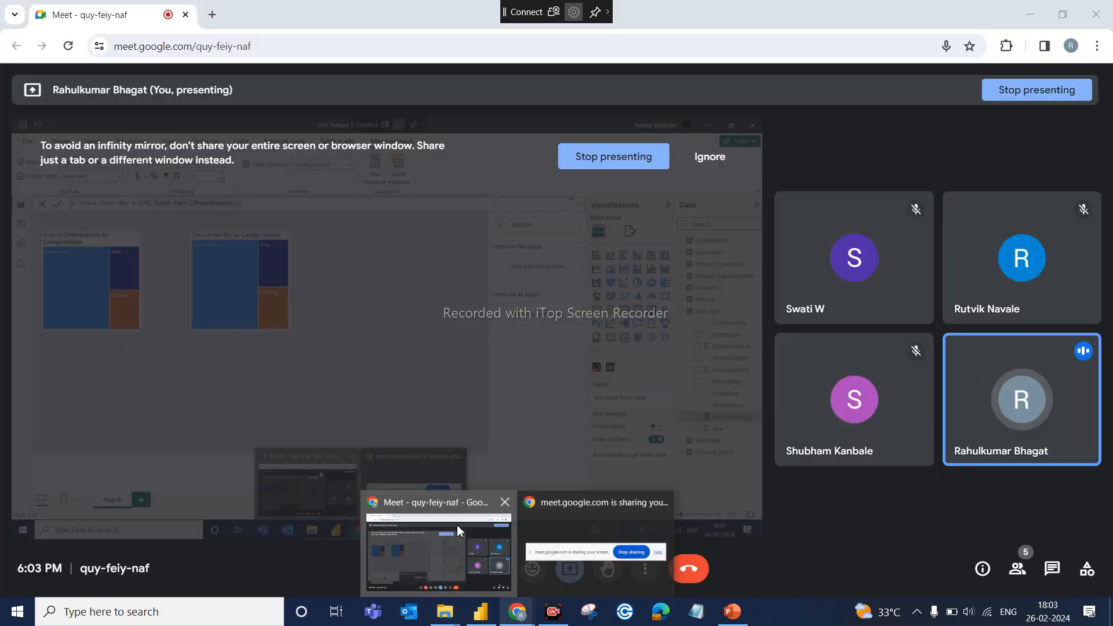
pyautogui.click(212, 14)
pyautogui.click(457, 313)
pyautogui.write('dax')
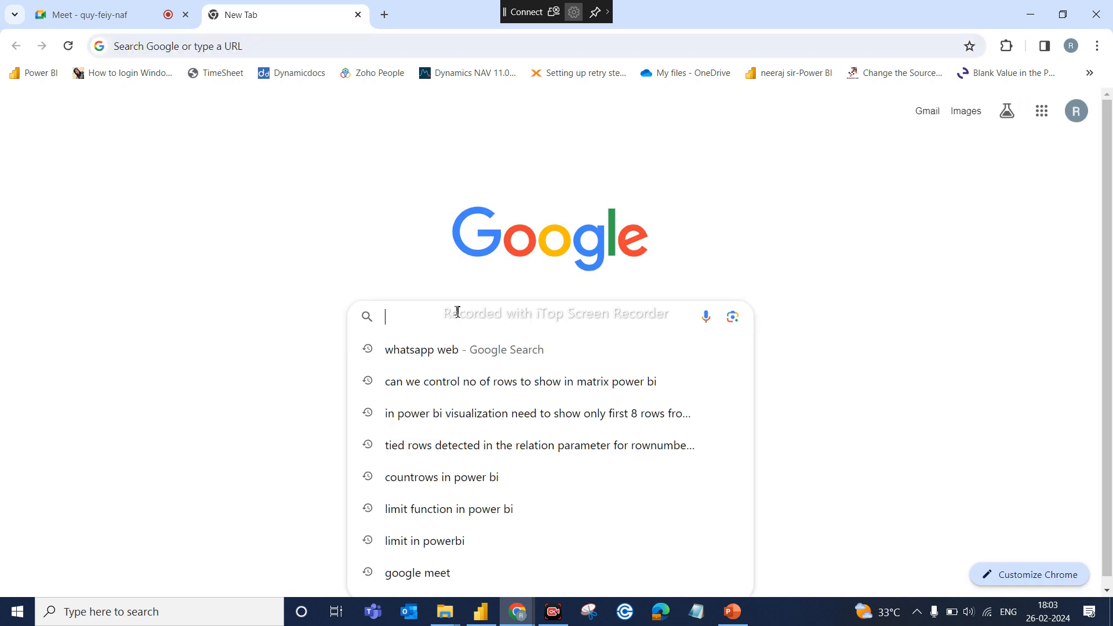
pyautogui.click(408, 387)
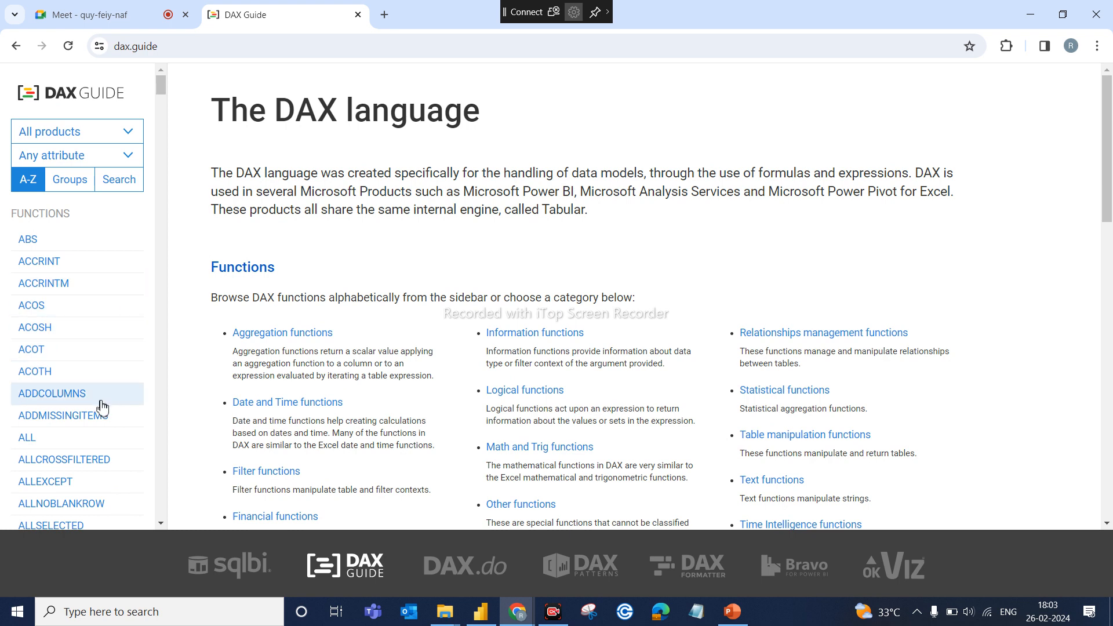
# Step: Browse the alphabetical list of DAX functions on DAX Guide
pyautogui.scroll(-2, 102, 404)
pyautogui.scroll(2, 102, 406)
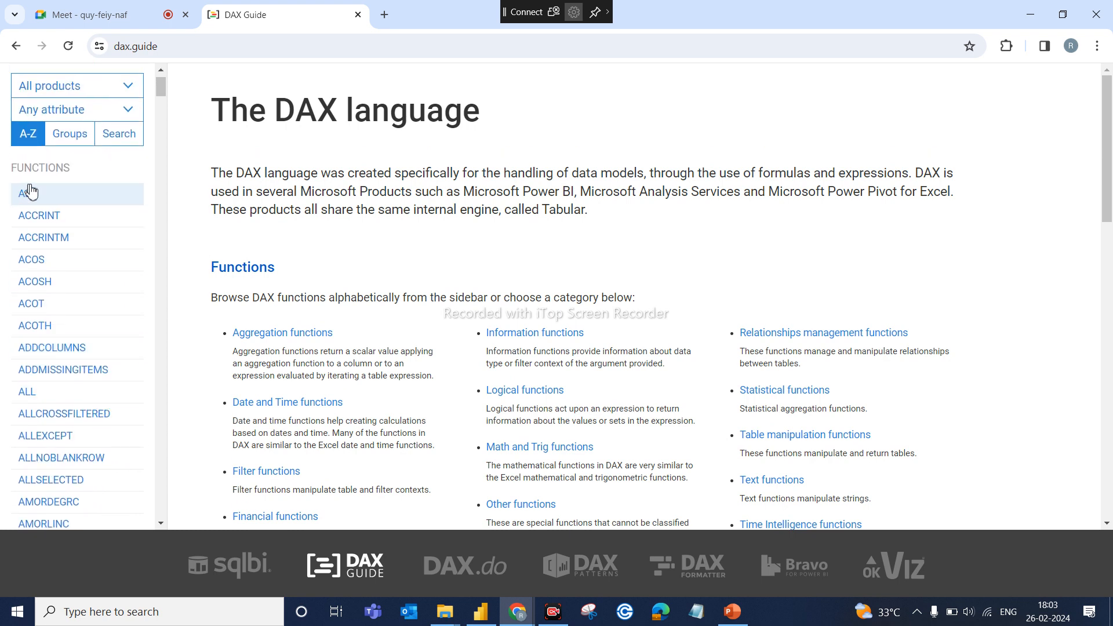
pyautogui.scroll(-20, 55, 354)
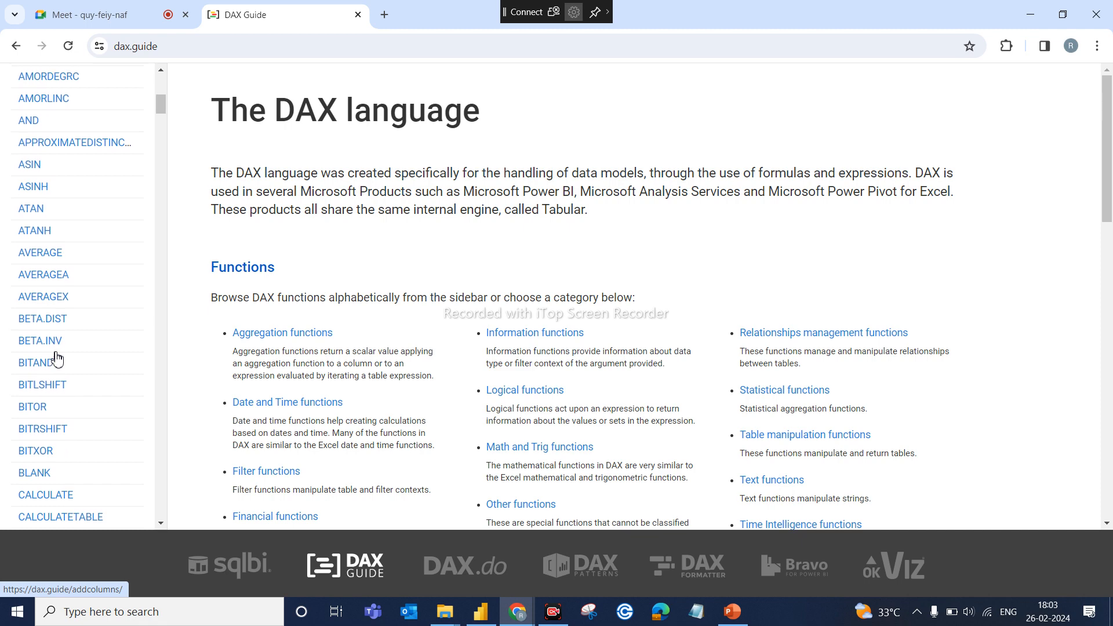
pyautogui.scroll(-20, 56, 358)
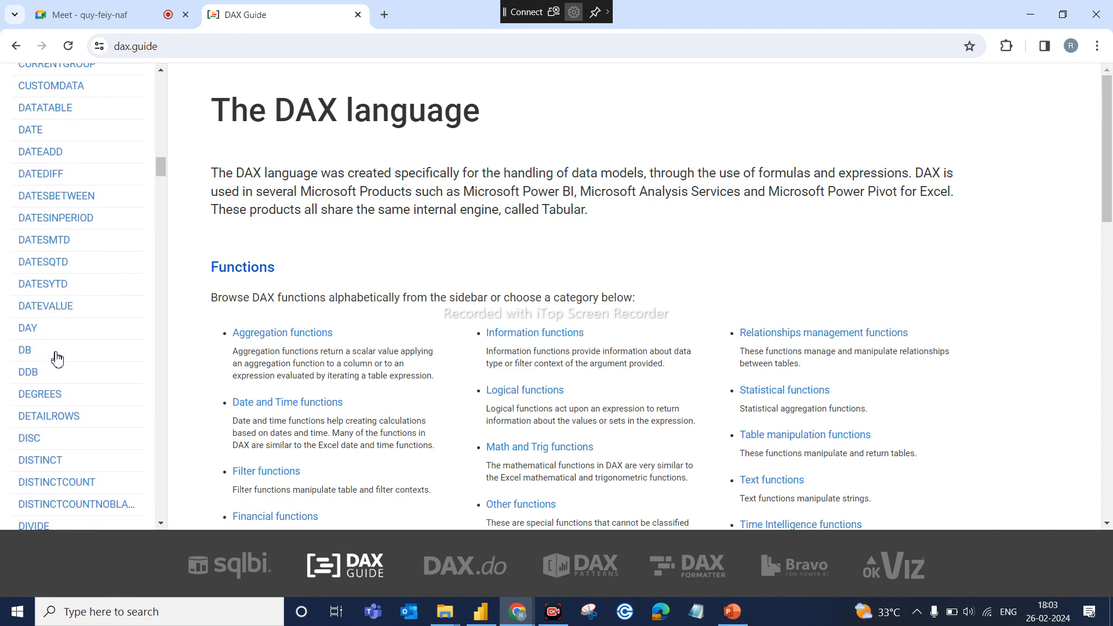
pyautogui.scroll(-15, 56, 358)
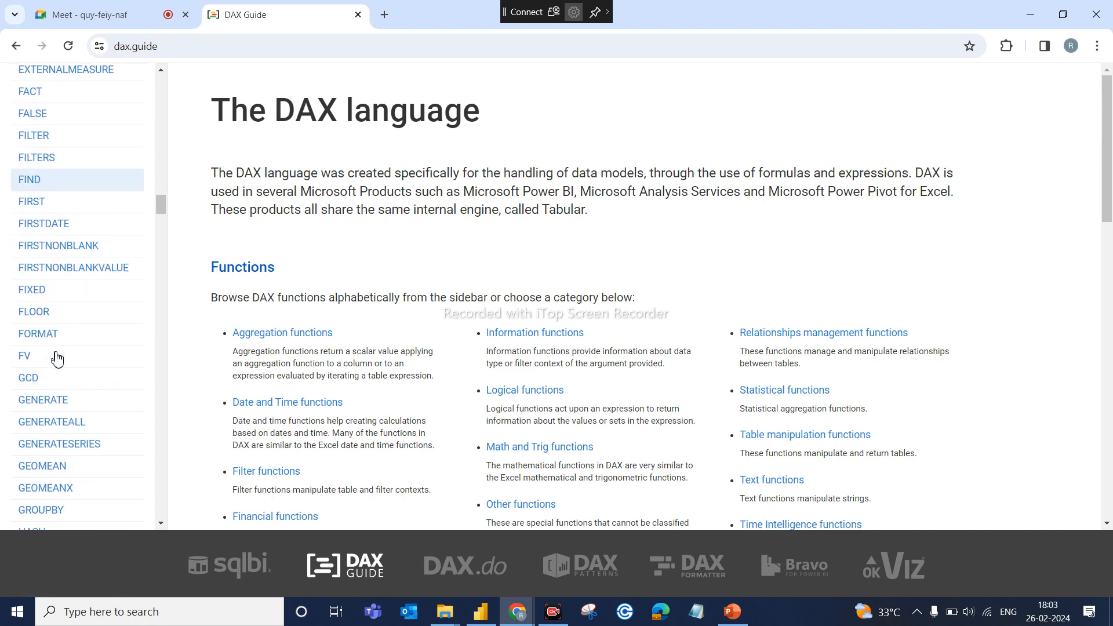
pyautogui.scroll(20, 56, 358)
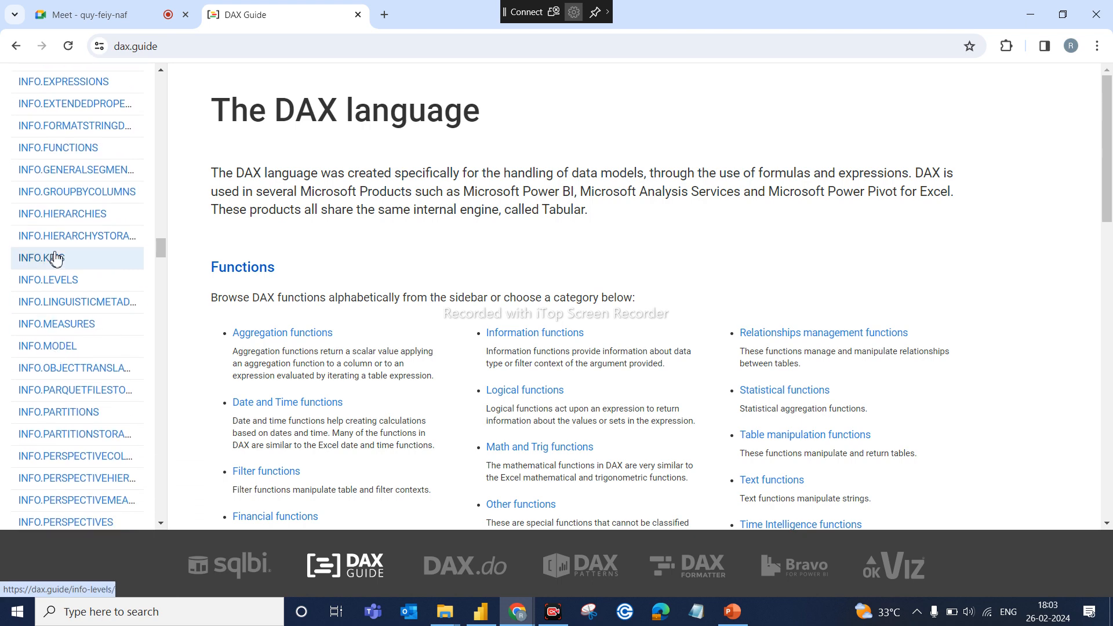
pyautogui.scroll(20, 55, 234)
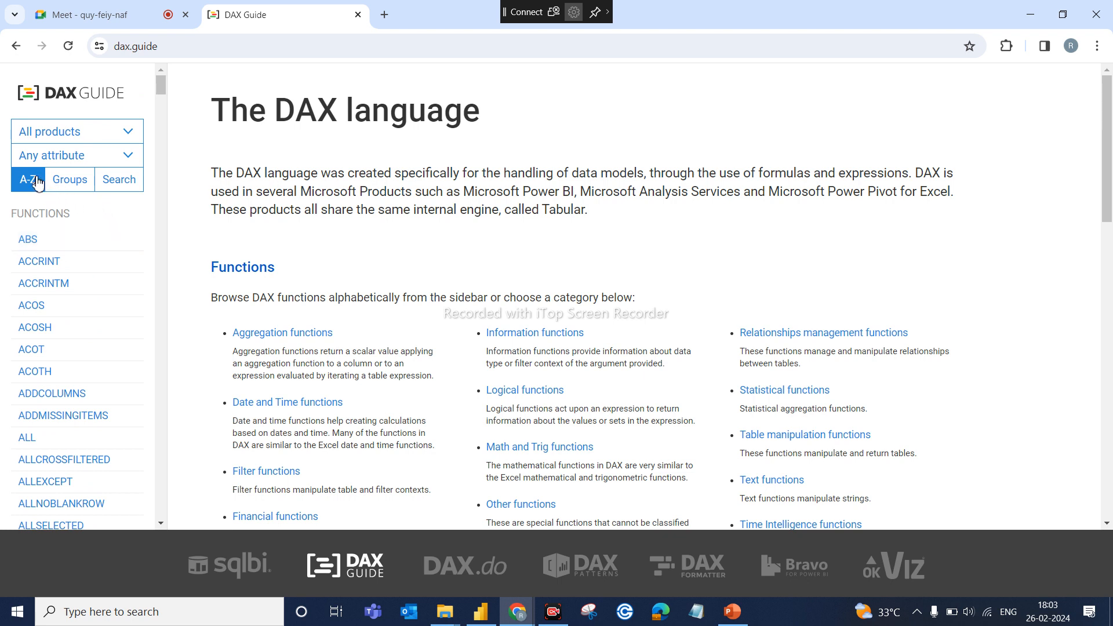
# Step: Search the DAX Guide functions for sum and open the SUM function page from the alphabetical list
pyautogui.click(139, 183)
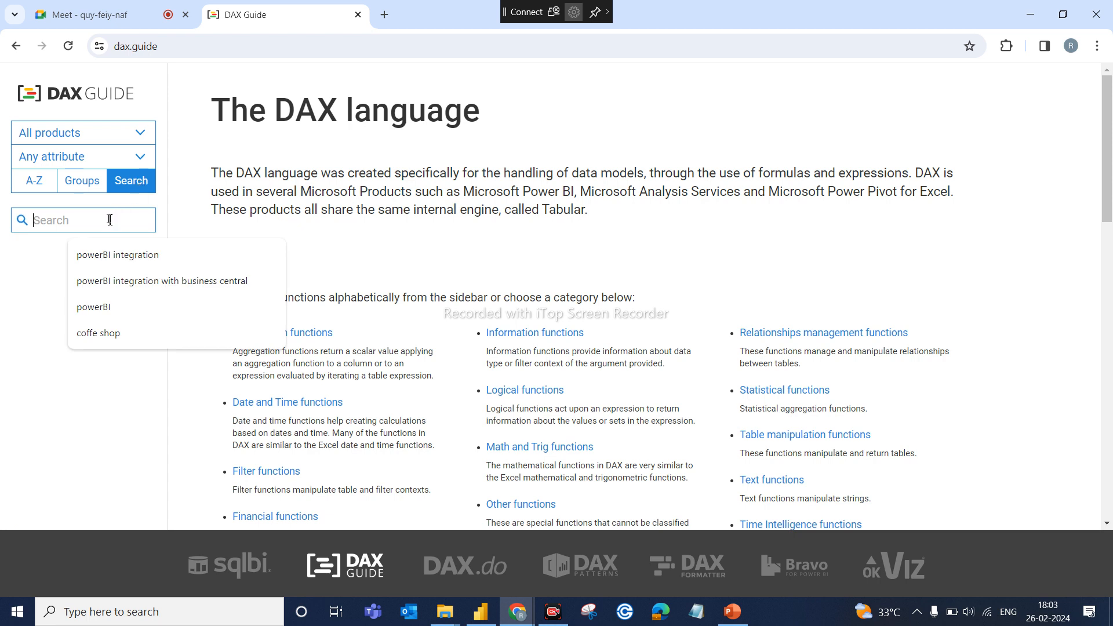
pyautogui.write('sum')
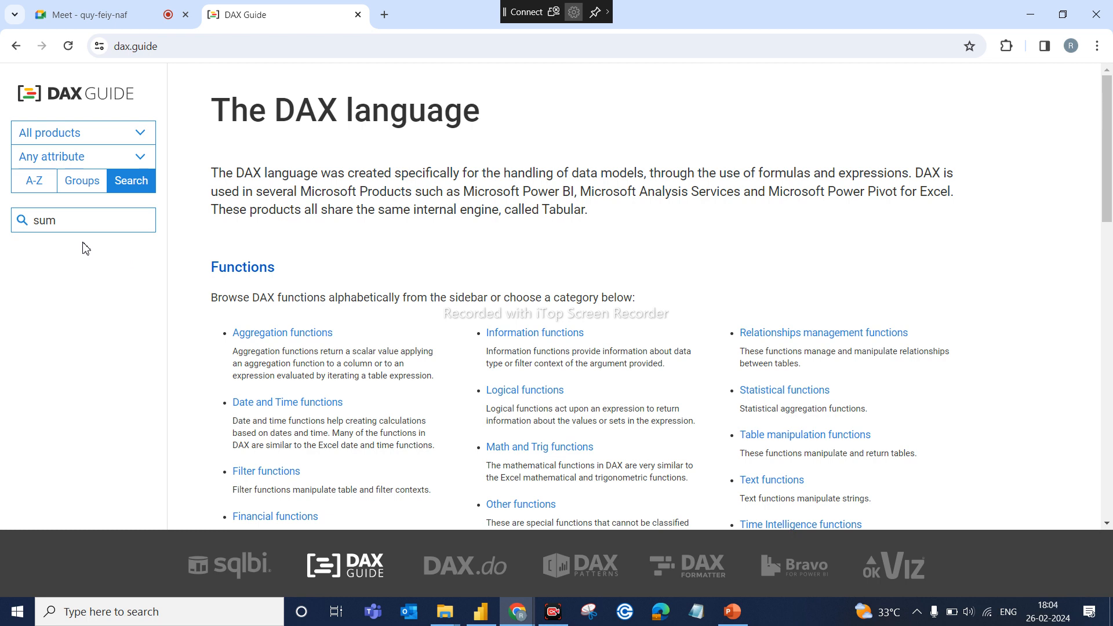
pyautogui.click(47, 186)
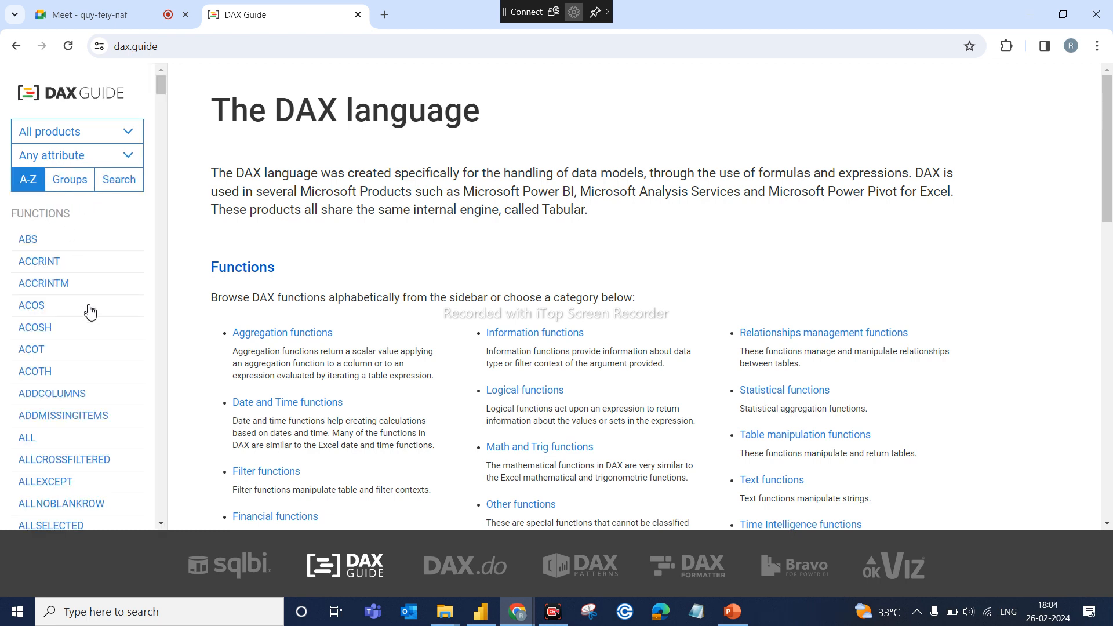
pyautogui.scroll(-6, 88, 301)
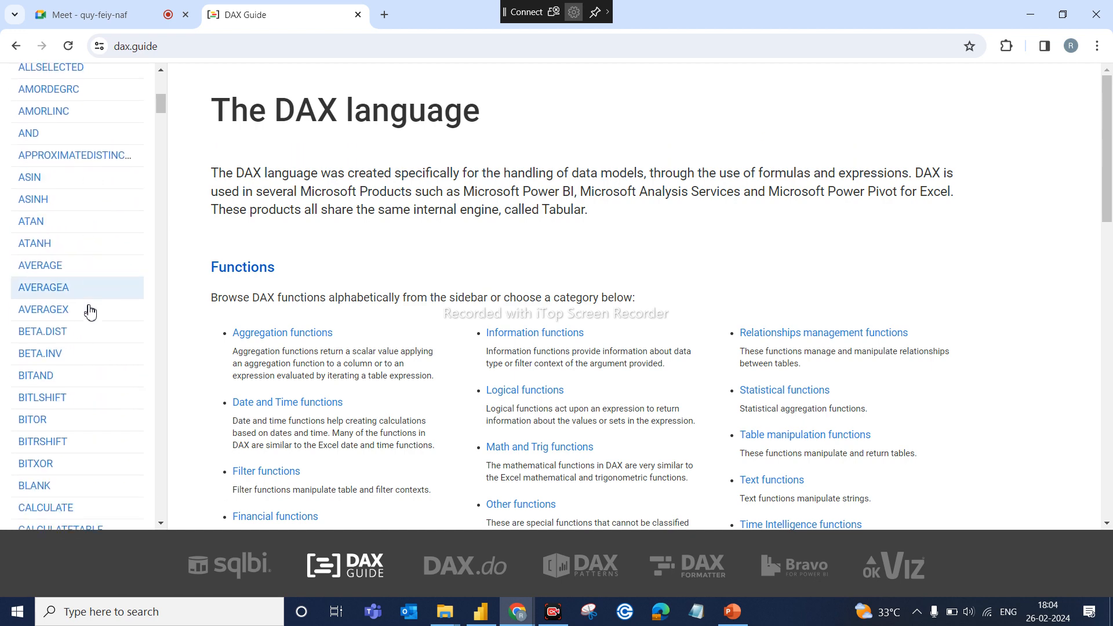
pyautogui.scroll(-20, 90, 311)
pyautogui.scroll(-20, 90, 312)
pyautogui.scroll(-20, 90, 311)
pyautogui.scroll(-15, 90, 311)
pyautogui.scroll(-10, 90, 311)
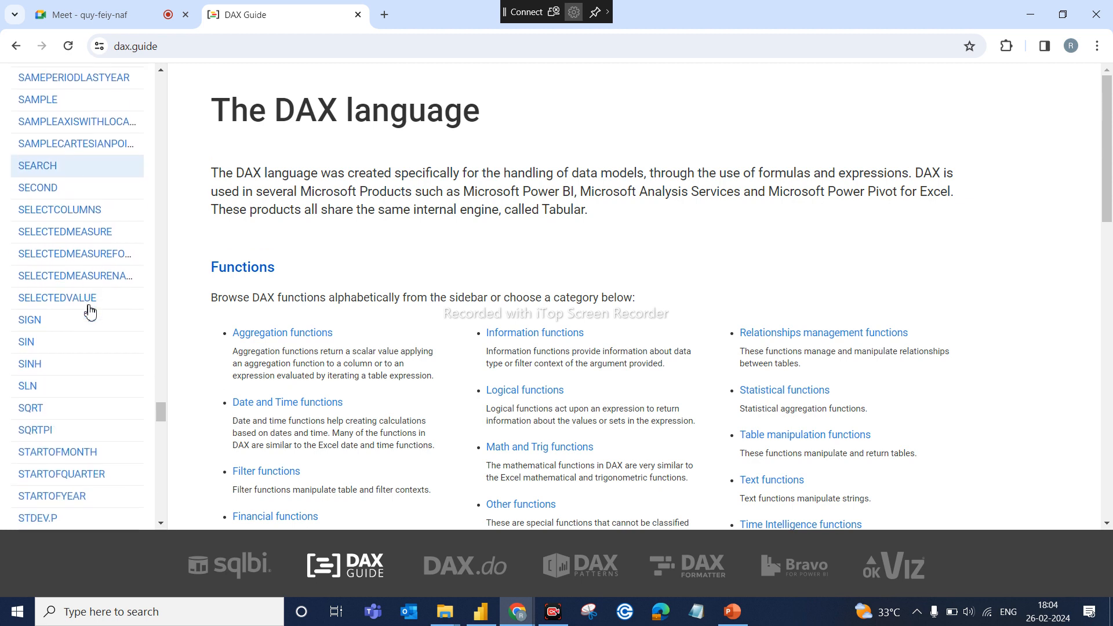
pyautogui.scroll(2, 90, 312)
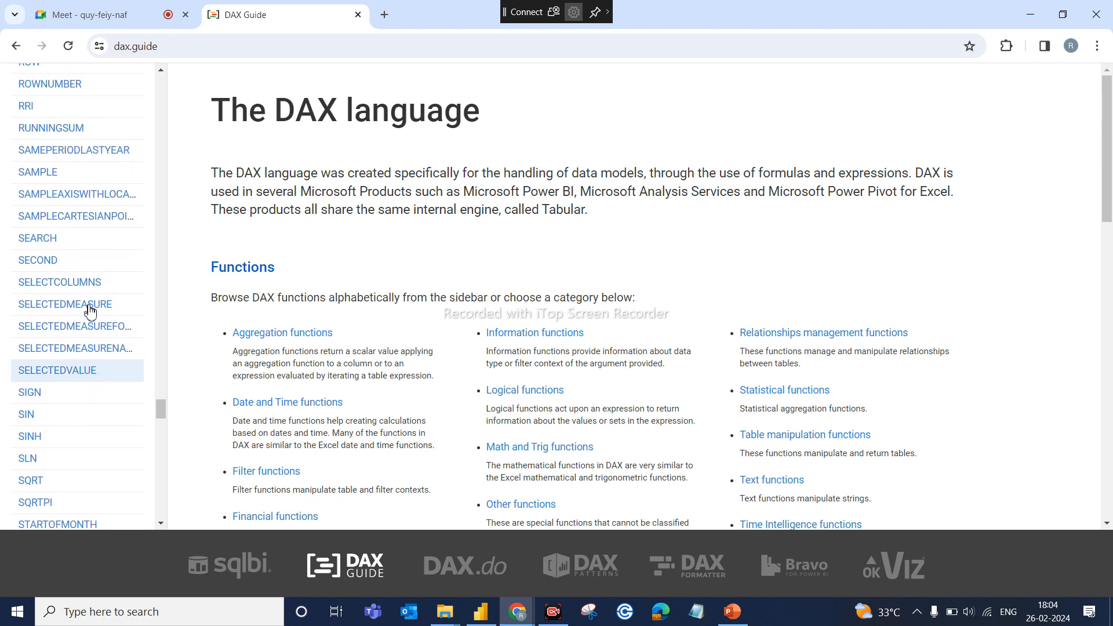
pyautogui.scroll(1, 90, 312)
pyautogui.scroll(-2, 89, 311)
pyautogui.scroll(-4, 90, 312)
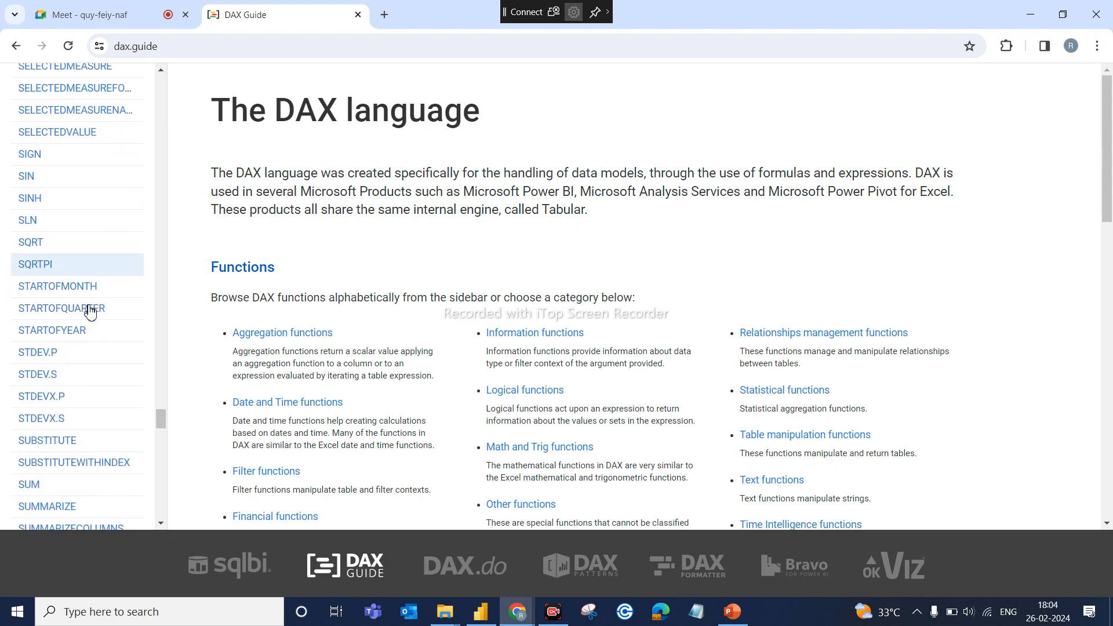
pyautogui.scroll(-2, 90, 312)
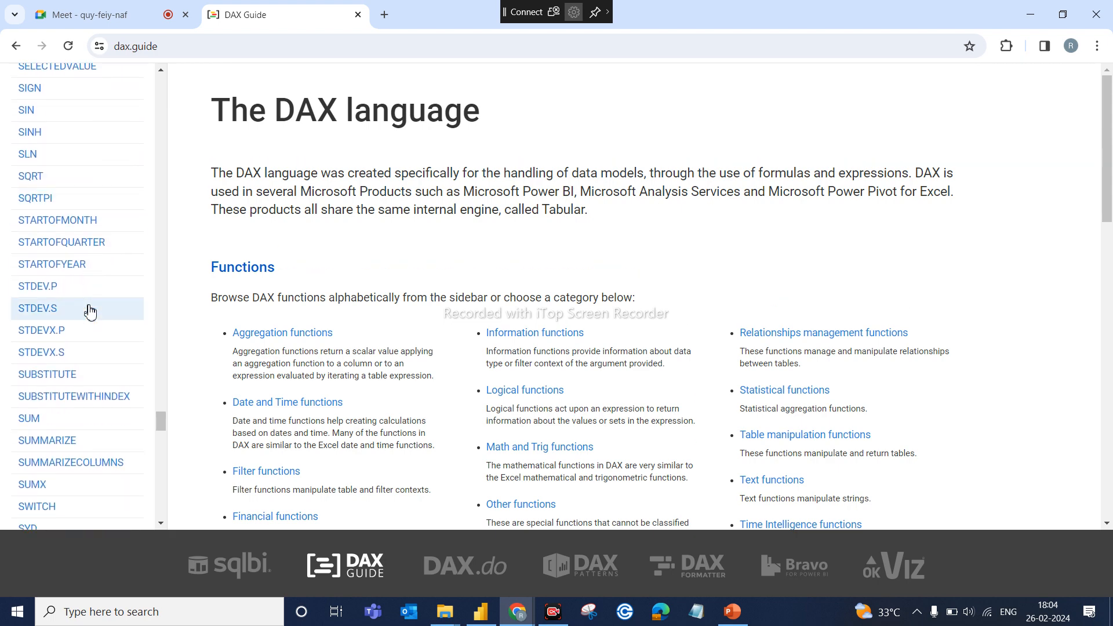
pyautogui.click(30, 420)
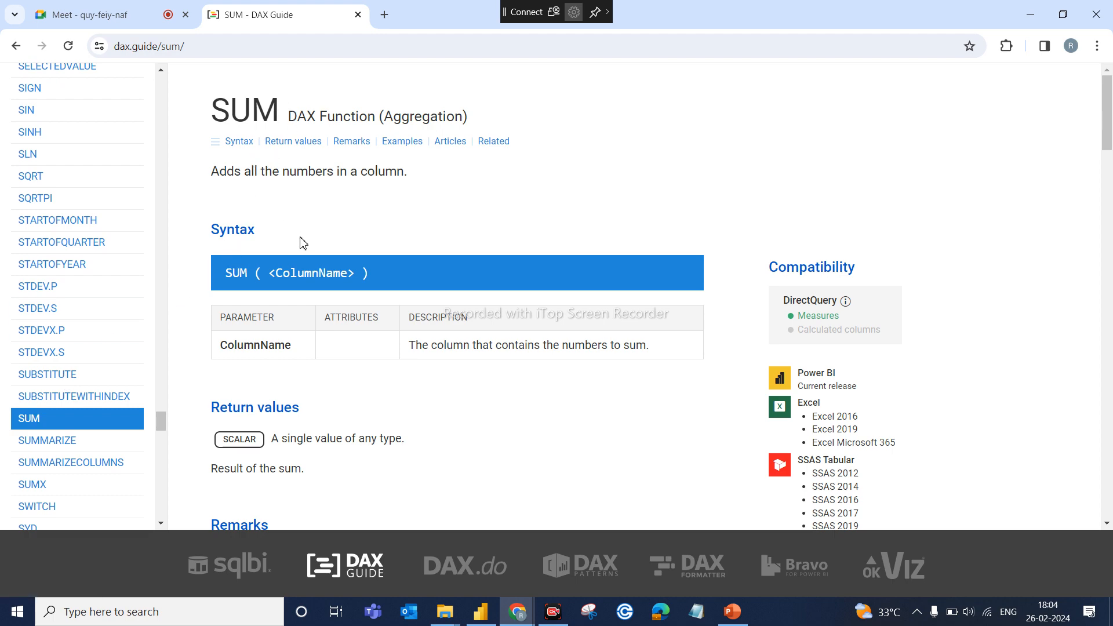
# Step: Read the SUM page's syntax, return values, remarks and the example queries with their results
pyautogui.scroll(-2, 301, 241)
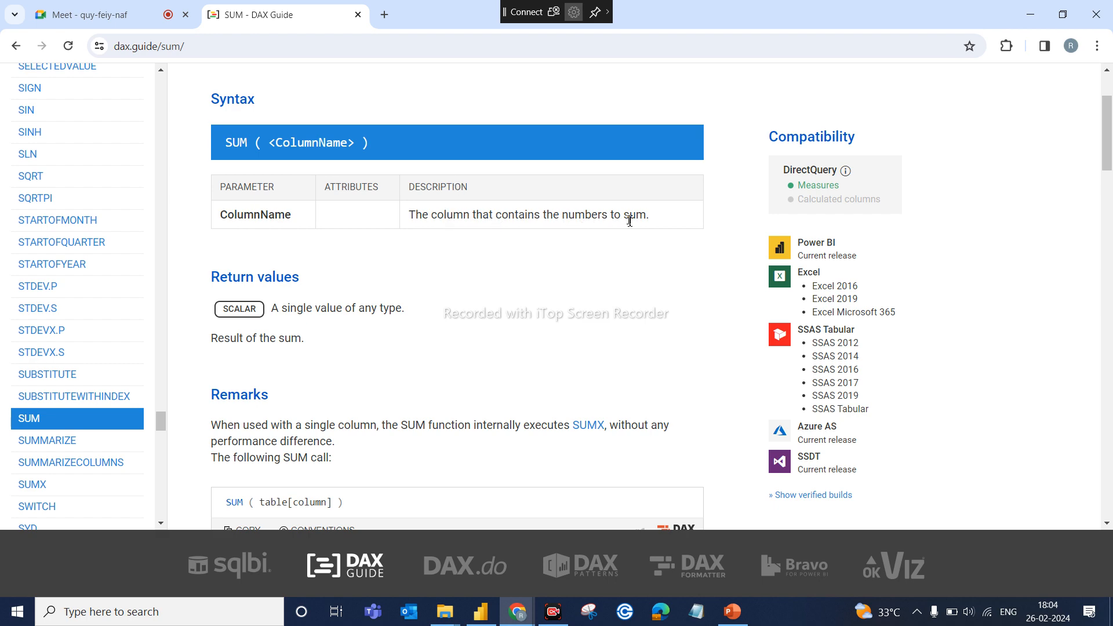
pyautogui.scroll(-5, 509, 383)
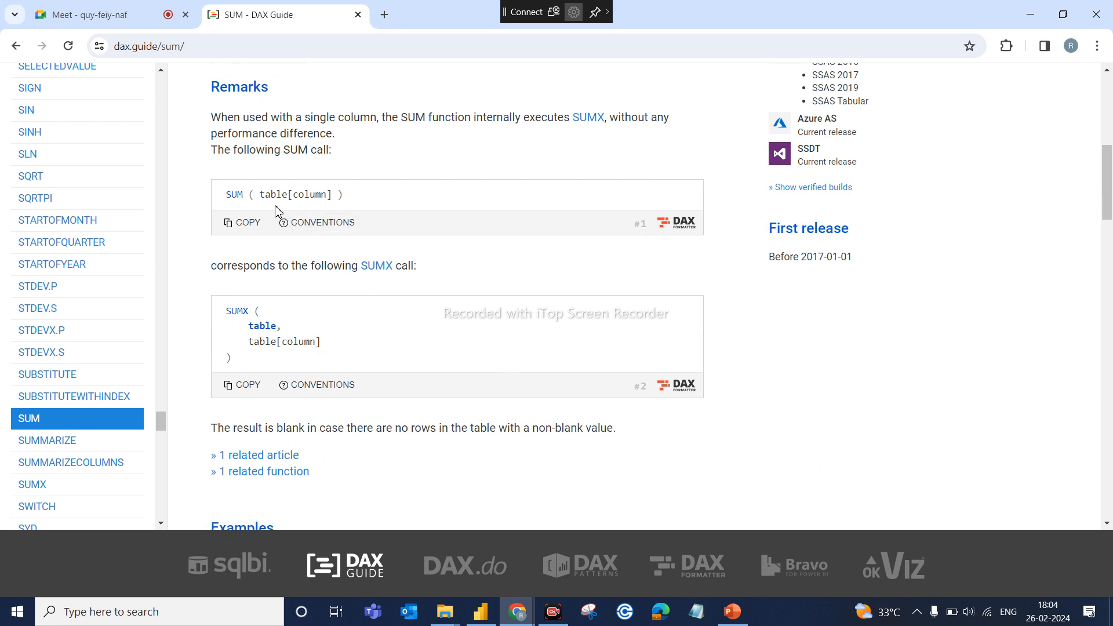
pyautogui.scroll(-4, 380, 316)
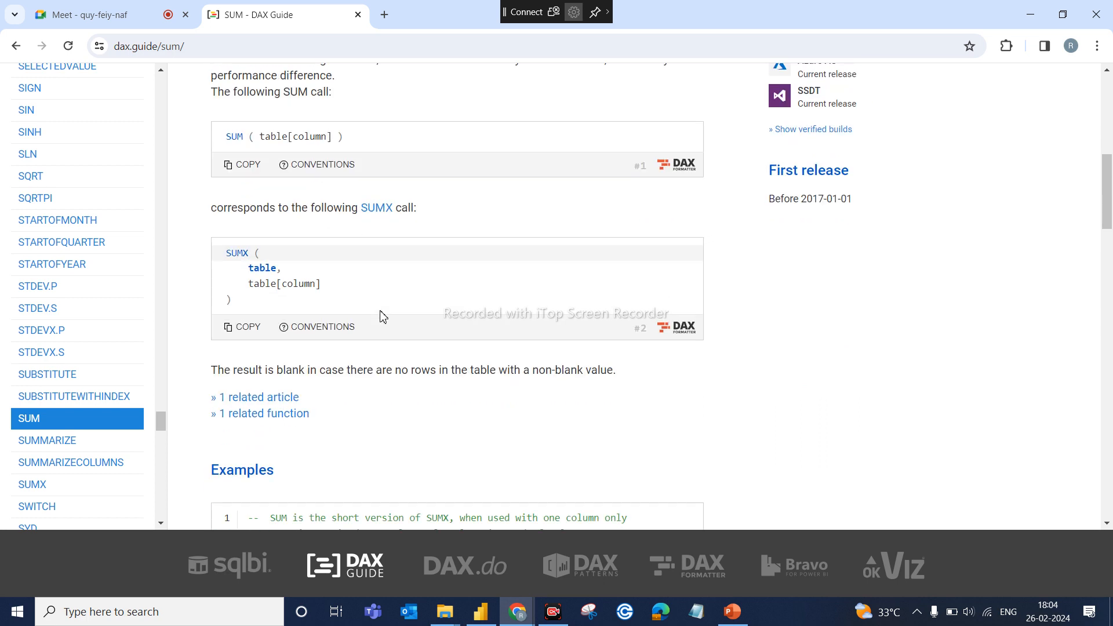
pyautogui.scroll(-7, 382, 316)
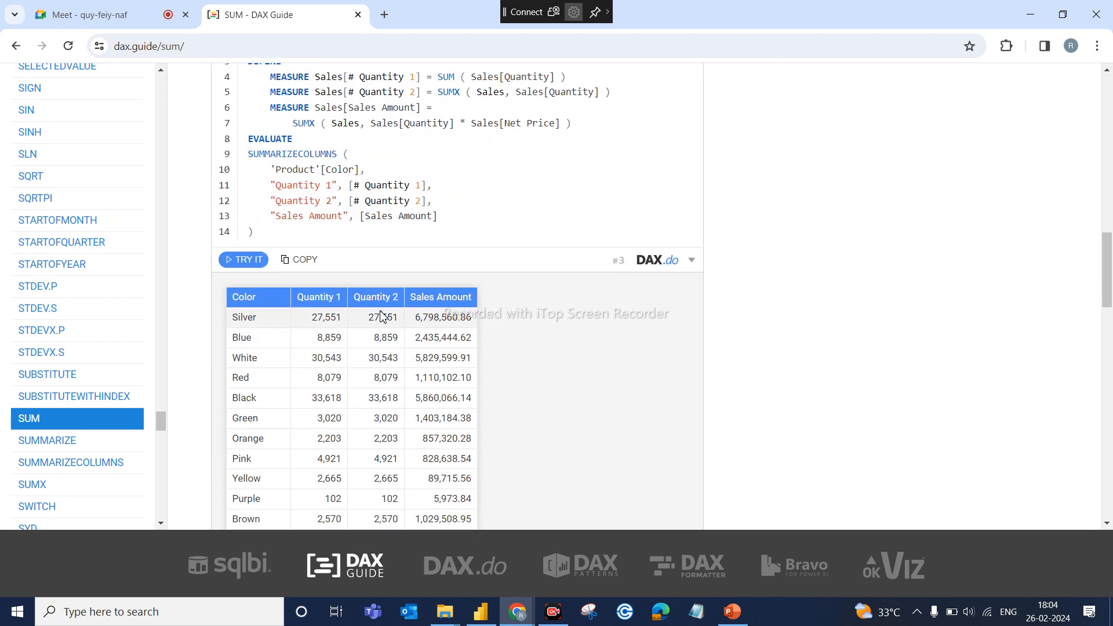
pyautogui.scroll(3, 324, 204)
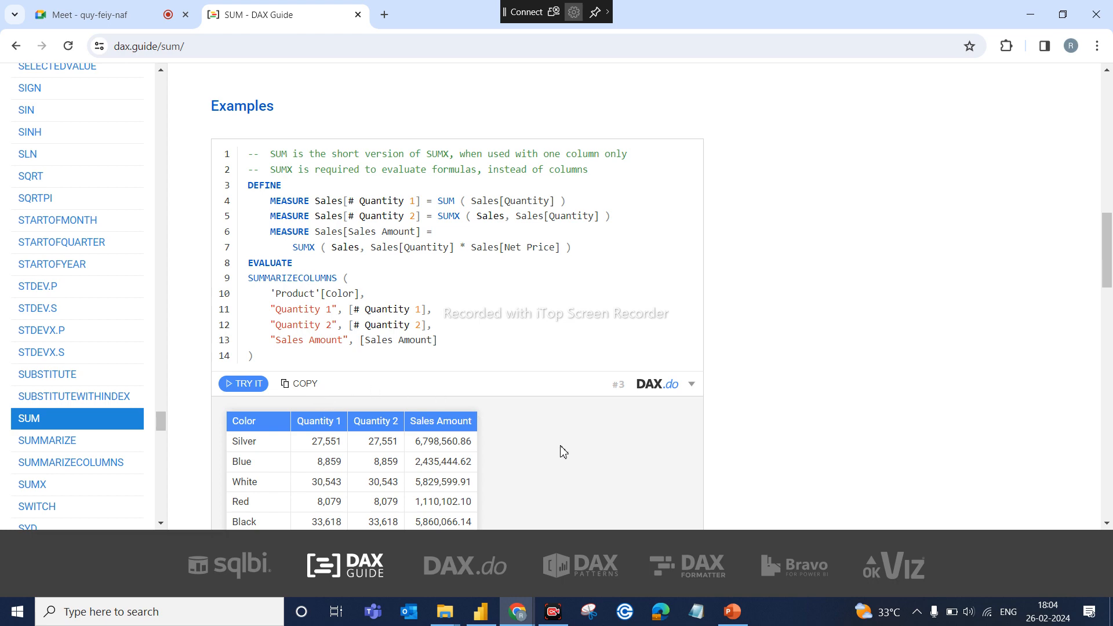
pyautogui.scroll(-10, 561, 450)
pyautogui.scroll(-15, 561, 450)
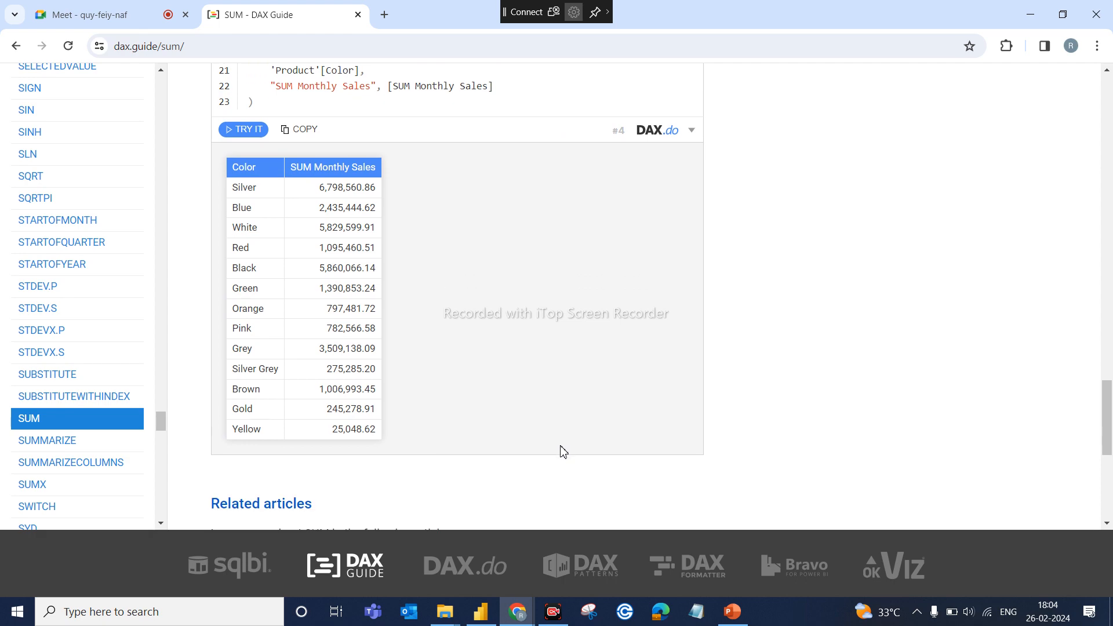
pyautogui.scroll(20, 561, 450)
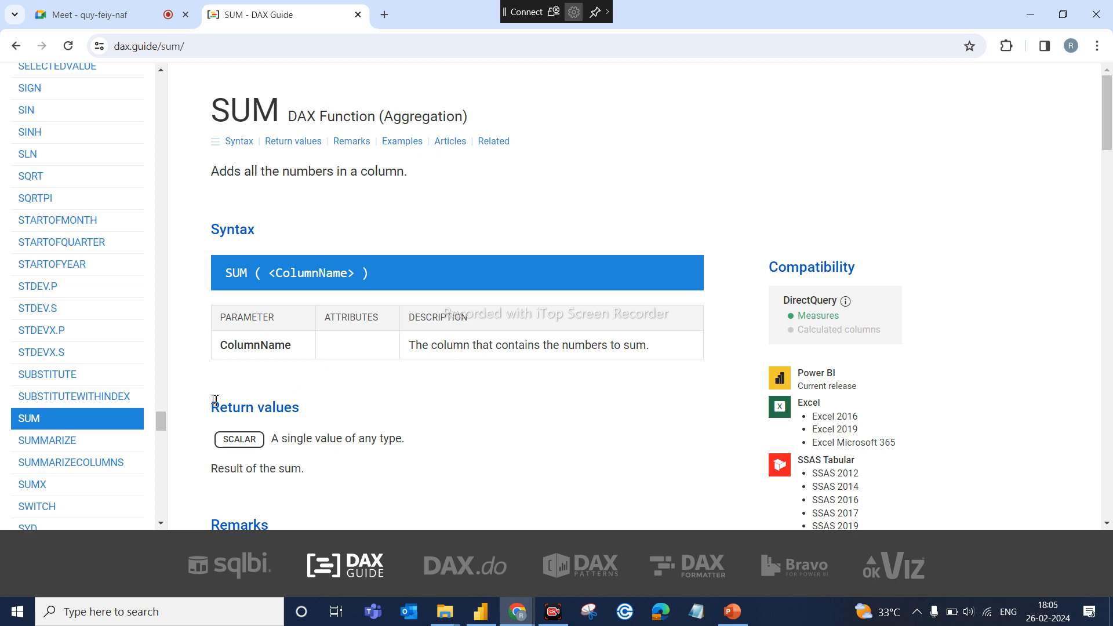
# Step: Browse the operators and statements at the end of the DAX Guide list and go back to the home page
pyautogui.scroll(-10, 83, 319)
pyautogui.scroll(-15, 83, 320)
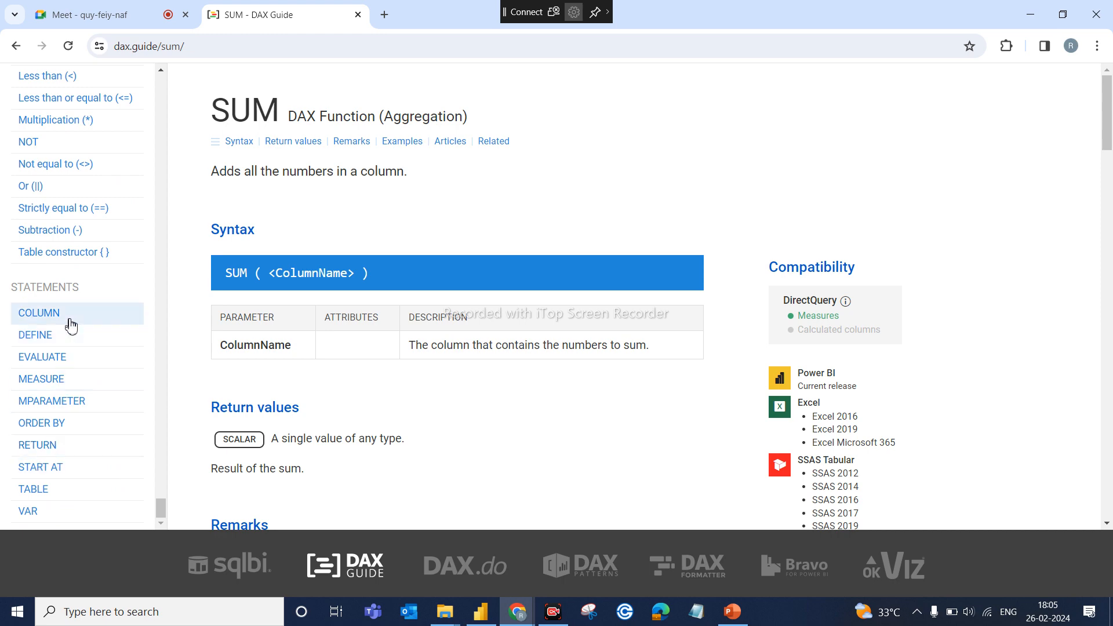
pyautogui.scroll(15, 71, 323)
pyautogui.scroll(15, 70, 323)
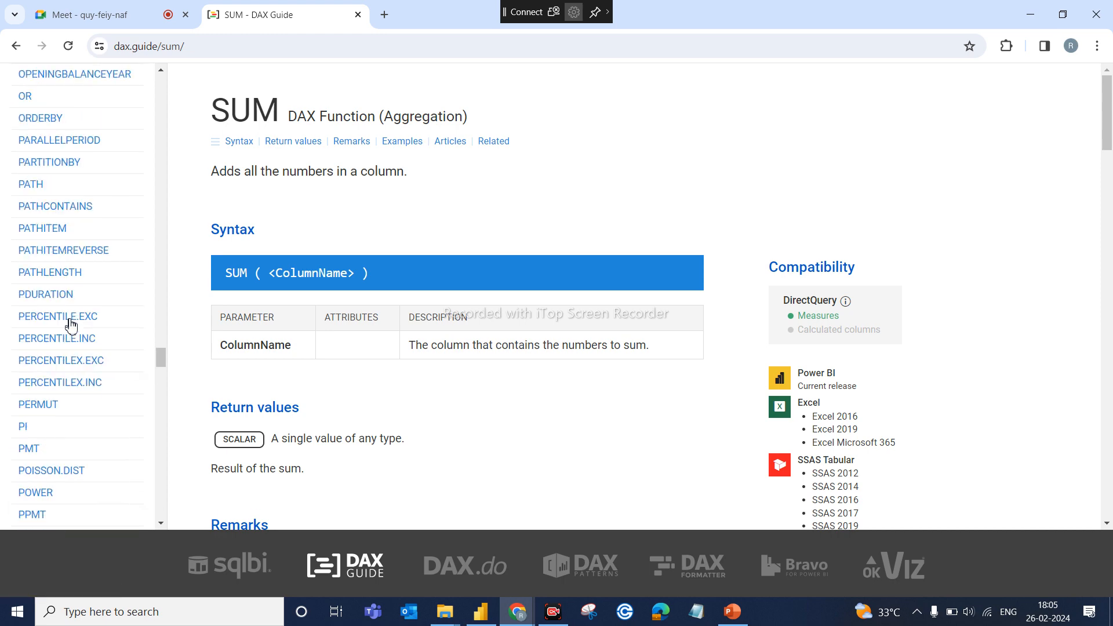
pyautogui.click(18, 47)
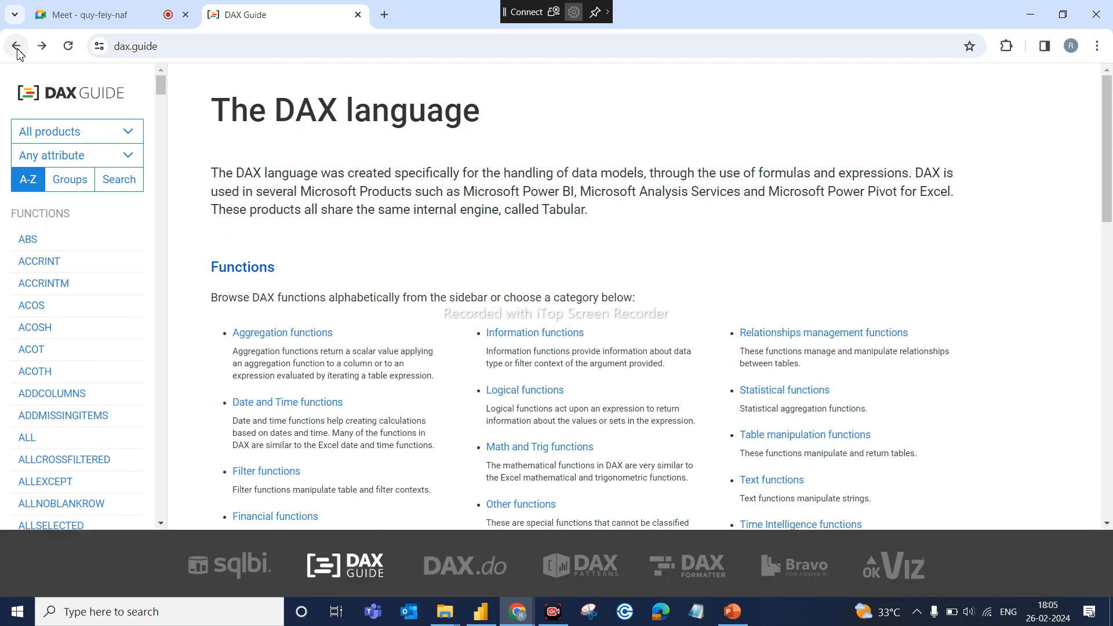
# Step: Browse the alphabetical DAX function list down to the functions starting with H and return to its beginning
pyautogui.scroll(-10, 81, 423)
pyautogui.scroll(-20, 80, 425)
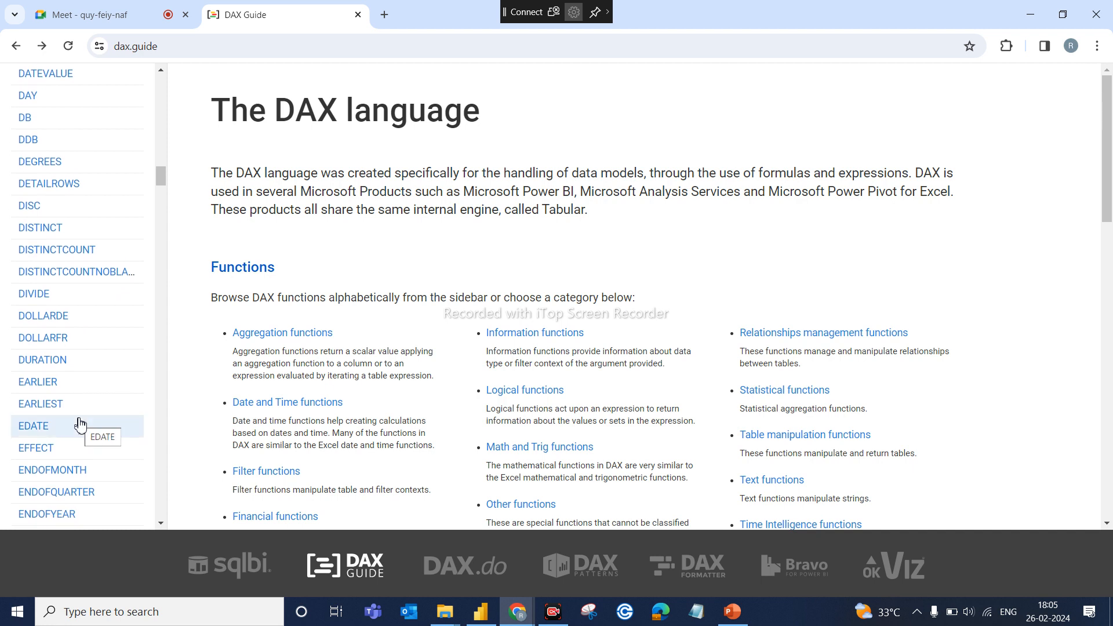
pyautogui.scroll(-10, 97, 458)
pyautogui.scroll(-2, 97, 461)
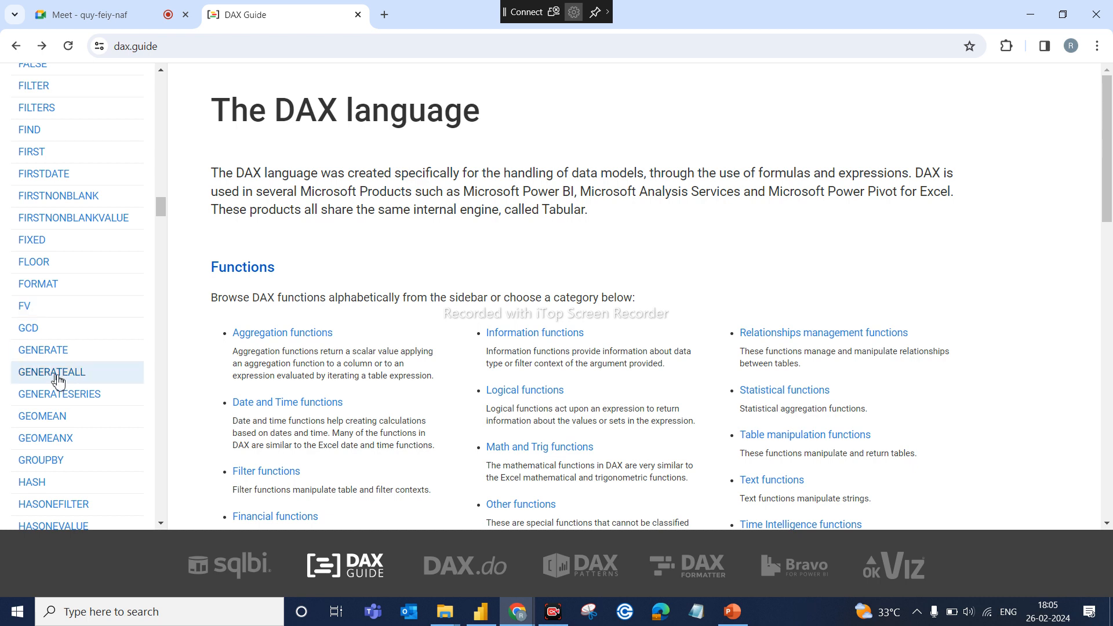
pyautogui.scroll(-2, 63, 371)
pyautogui.scroll(10, 63, 374)
pyautogui.scroll(20, 63, 376)
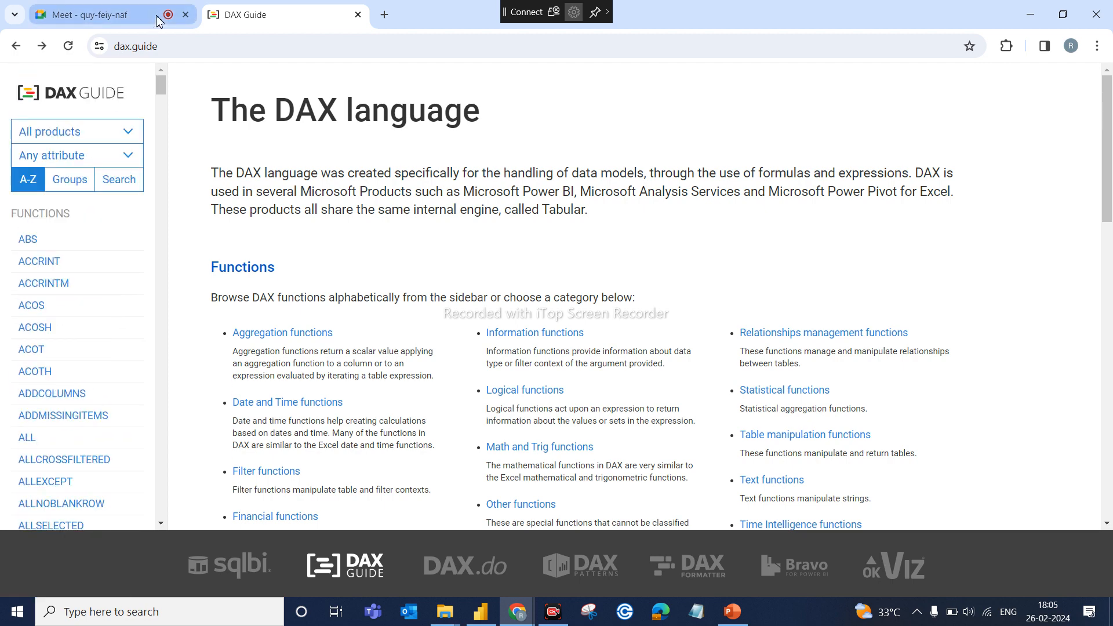
# Step: Switch to the Google Meet call and check the February 2024 dates in the Windows calendar
pyautogui.click(139, 15)
pyautogui.moveTo(393, 346)
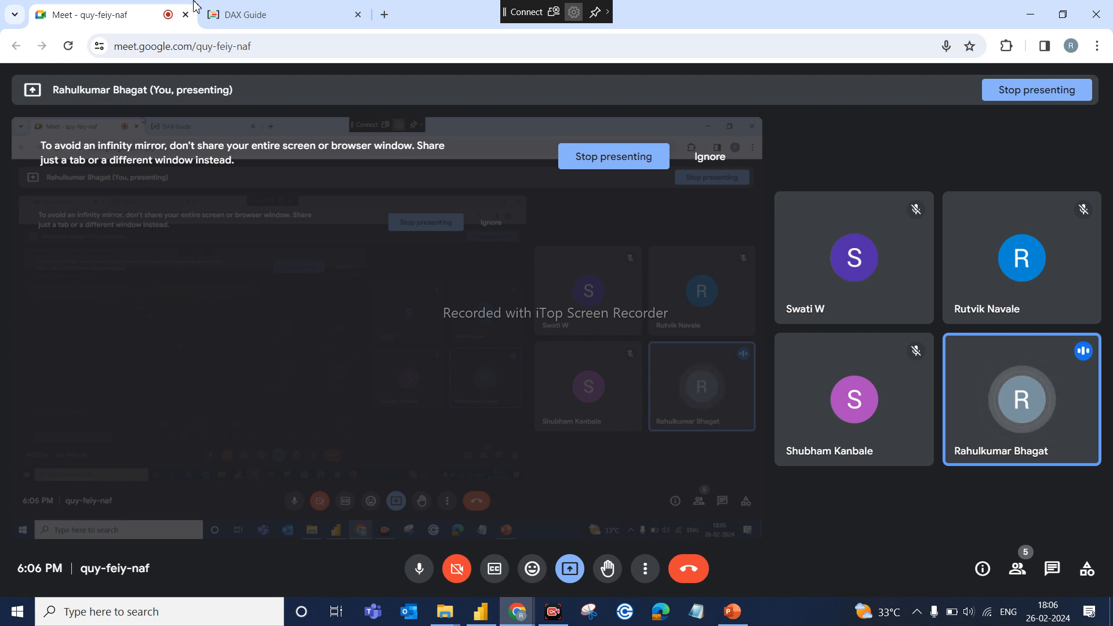
pyautogui.click(559, 605)
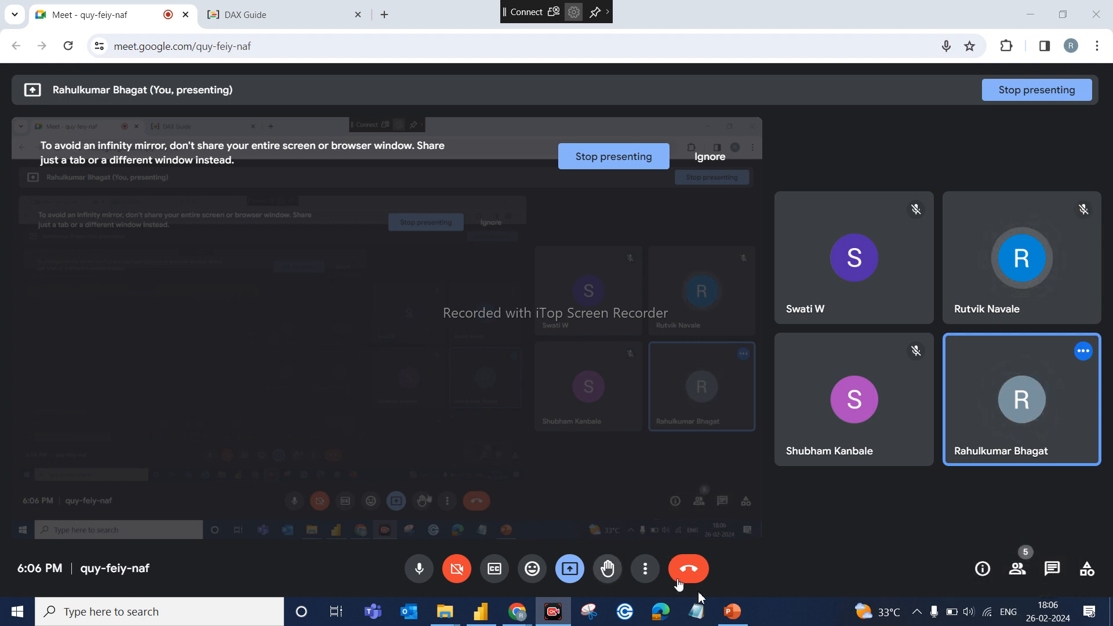
pyautogui.moveTo(719, 608)
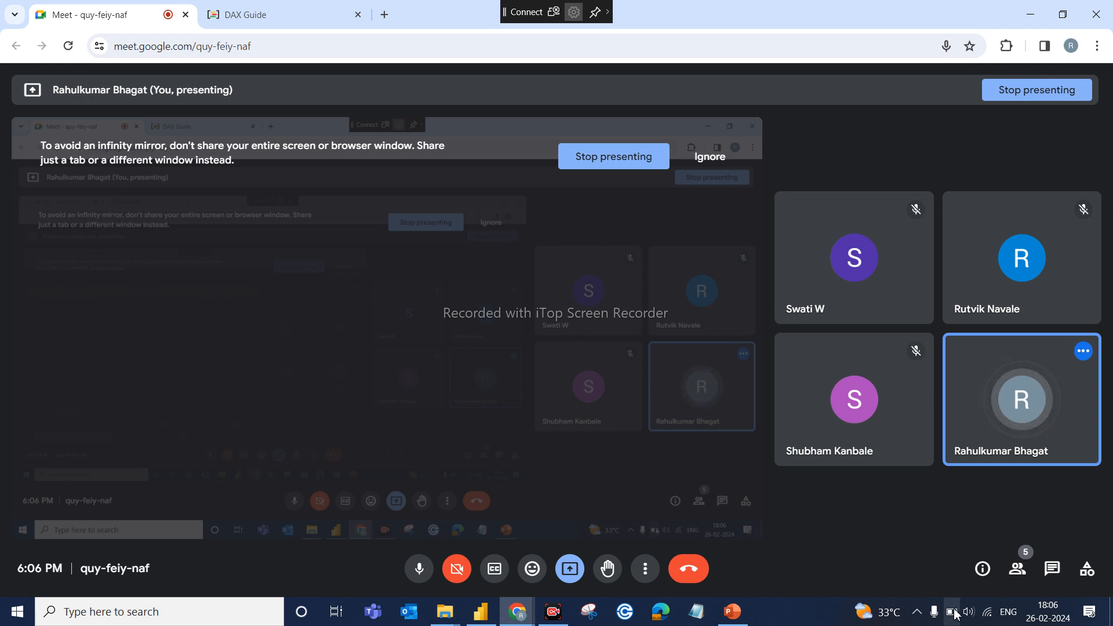
pyautogui.moveTo(1035, 624)
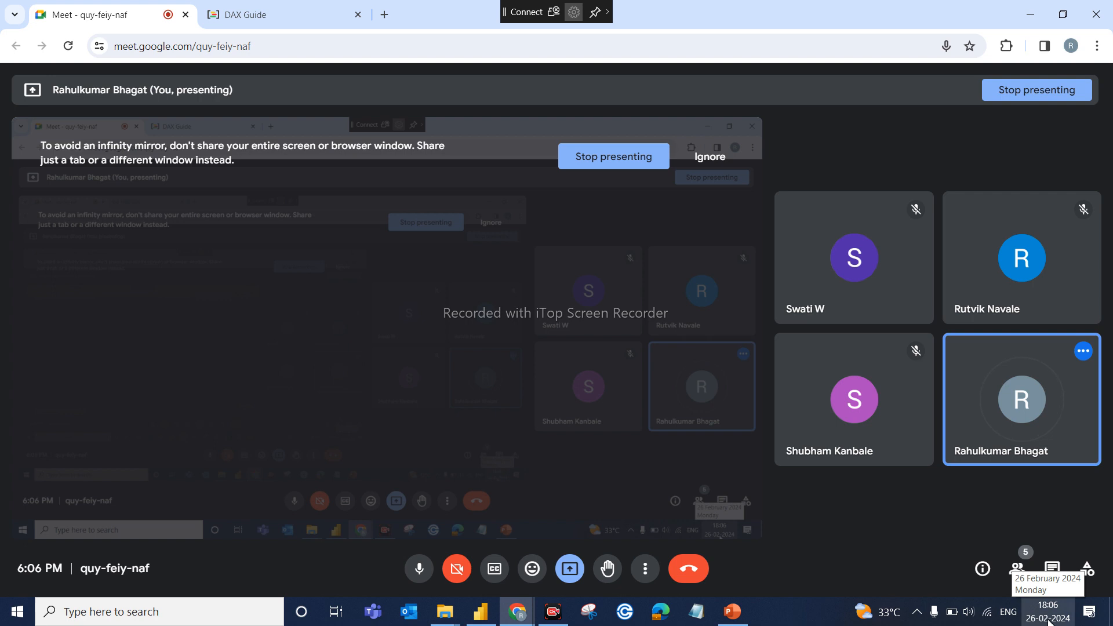
pyautogui.click(1035, 623)
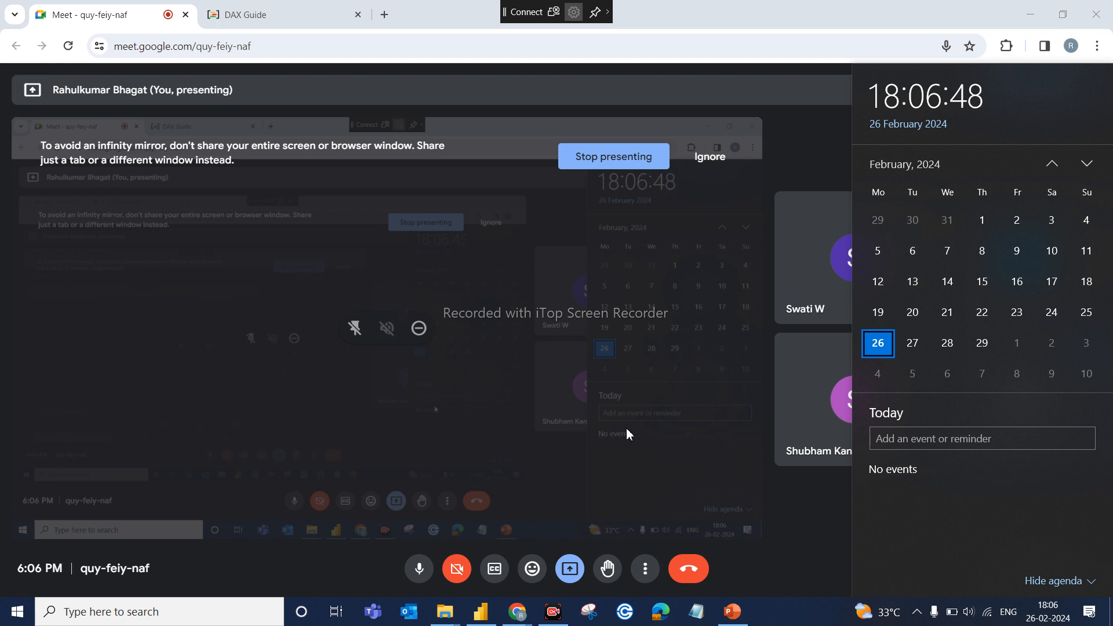
pyautogui.click(524, 432)
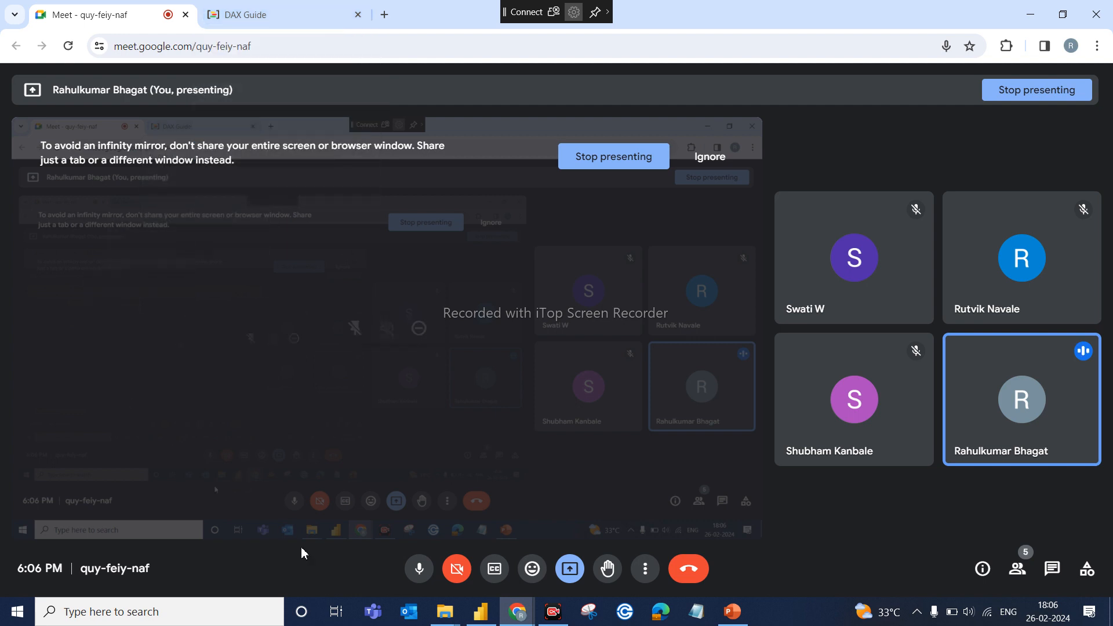
# Step: Leave the Google Meet call and close the Chrome window
pyautogui.click(694, 574)
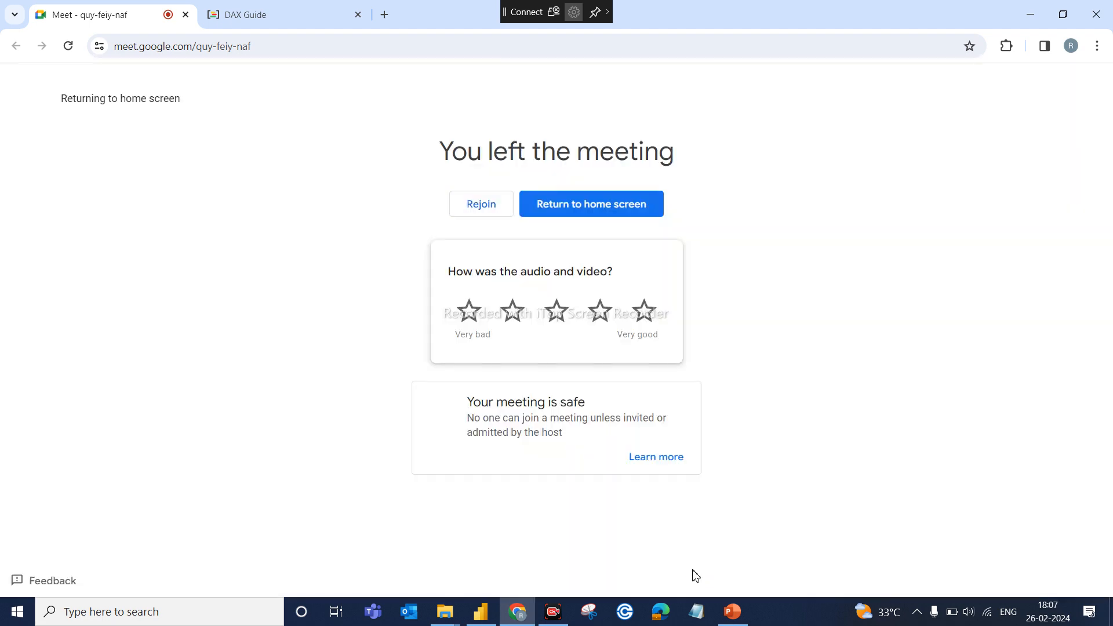
pyautogui.click(555, 619)
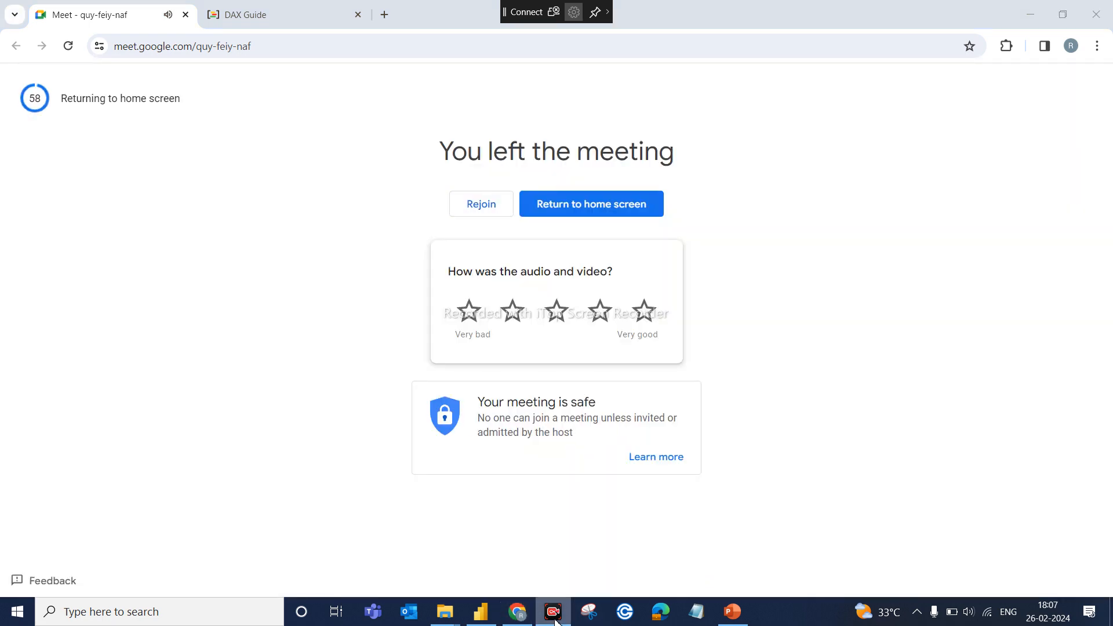
pyautogui.click(1112, 5)
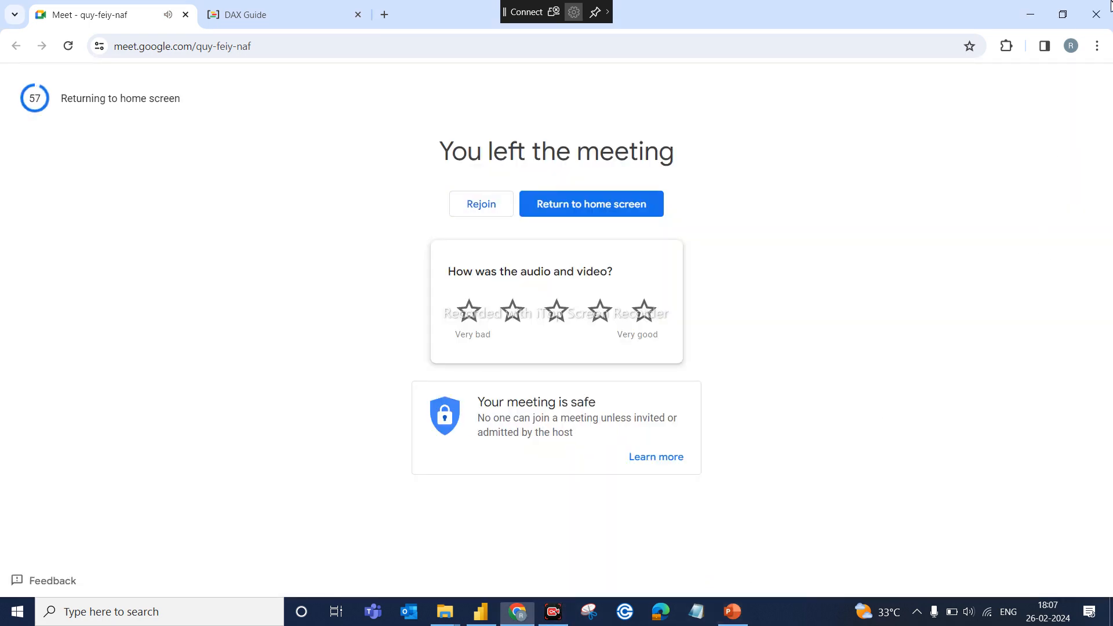
pyautogui.click(1111, 5)
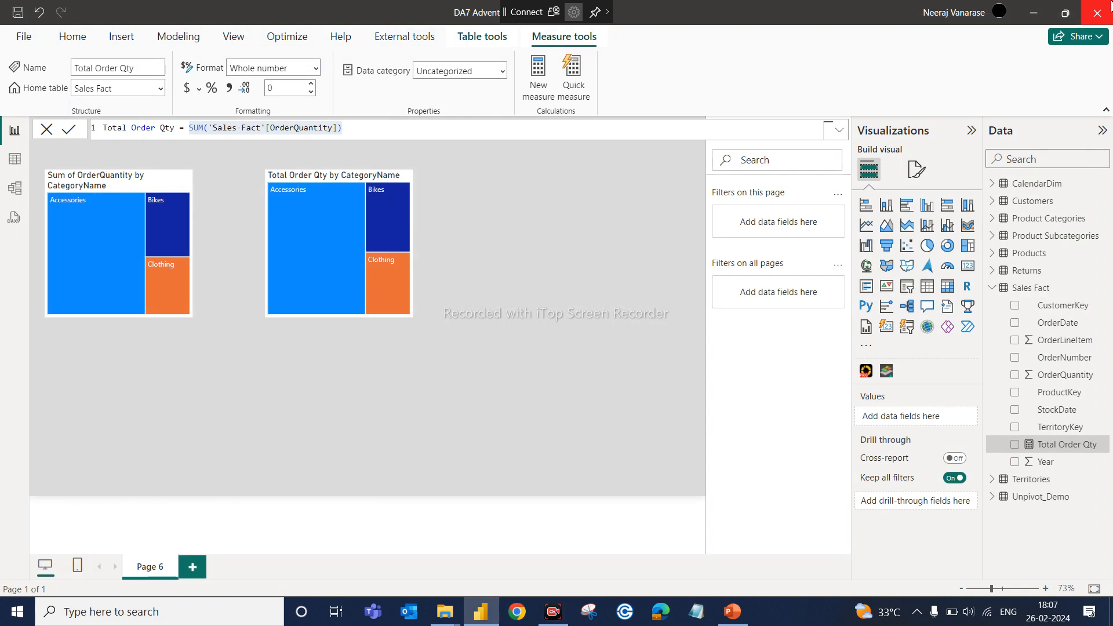
# Step: Close the Power BI Desktop report, saving its changes
pyautogui.click(1110, 6)
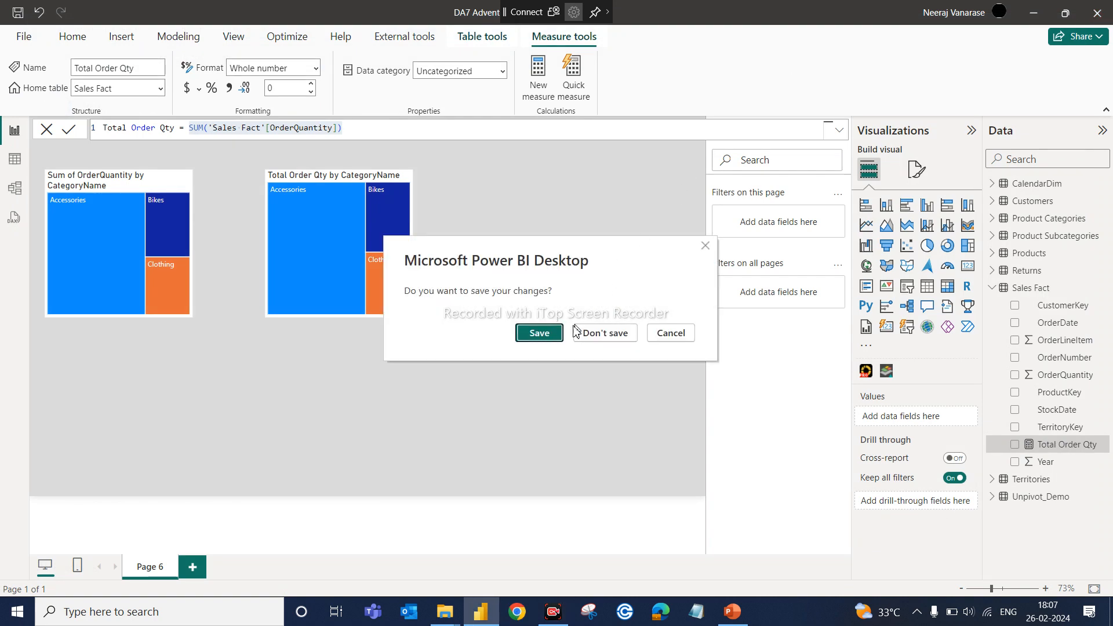
pyautogui.click(544, 334)
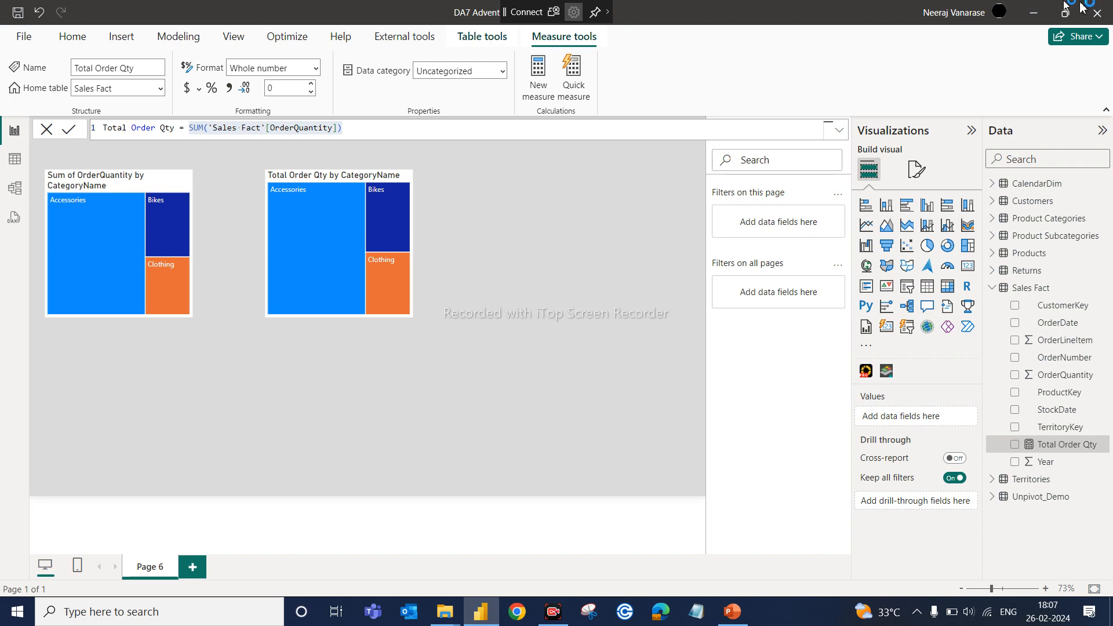
pyautogui.click(1099, 14)
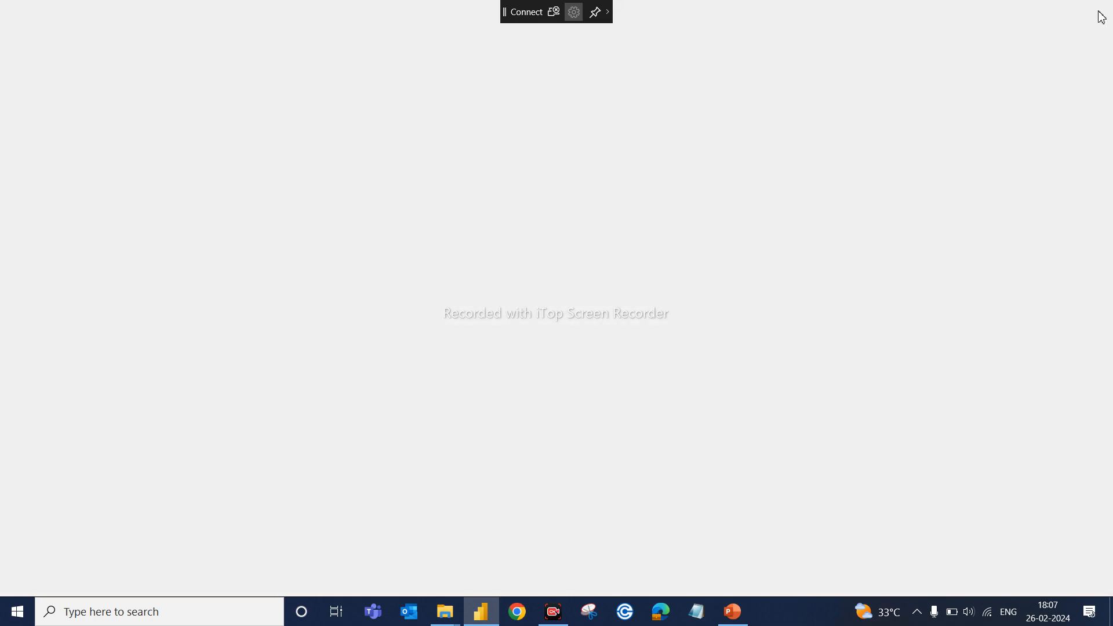
# Step: Close the File Explorer windows for the Downloads and PowerBI Course folders
pyautogui.click(1074, 10)
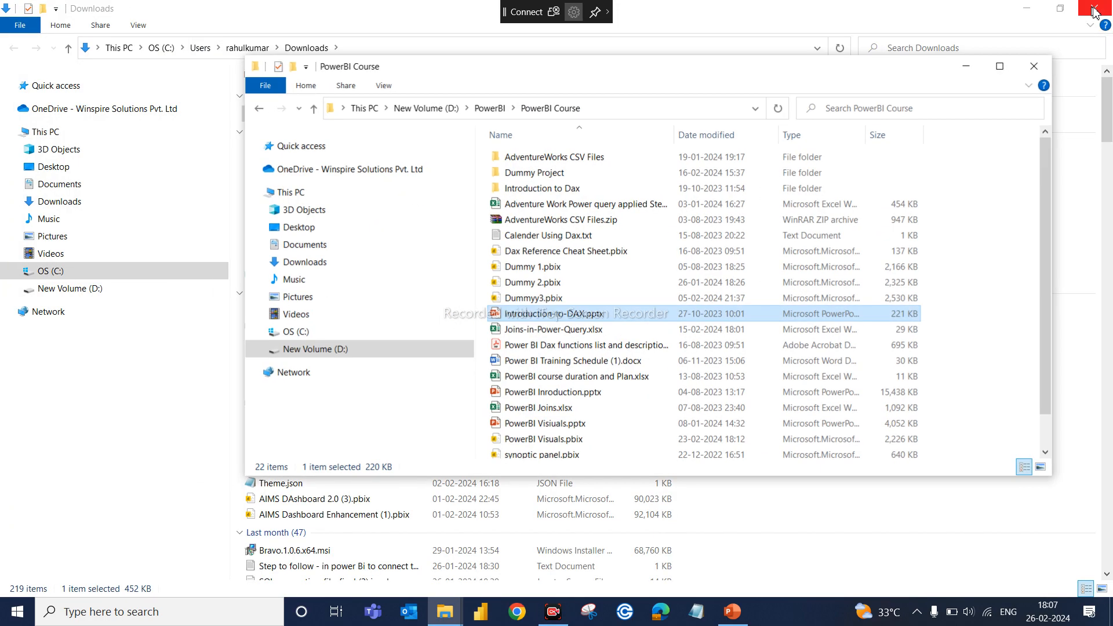
pyautogui.click(1043, 69)
pyautogui.moveTo(733, 621)
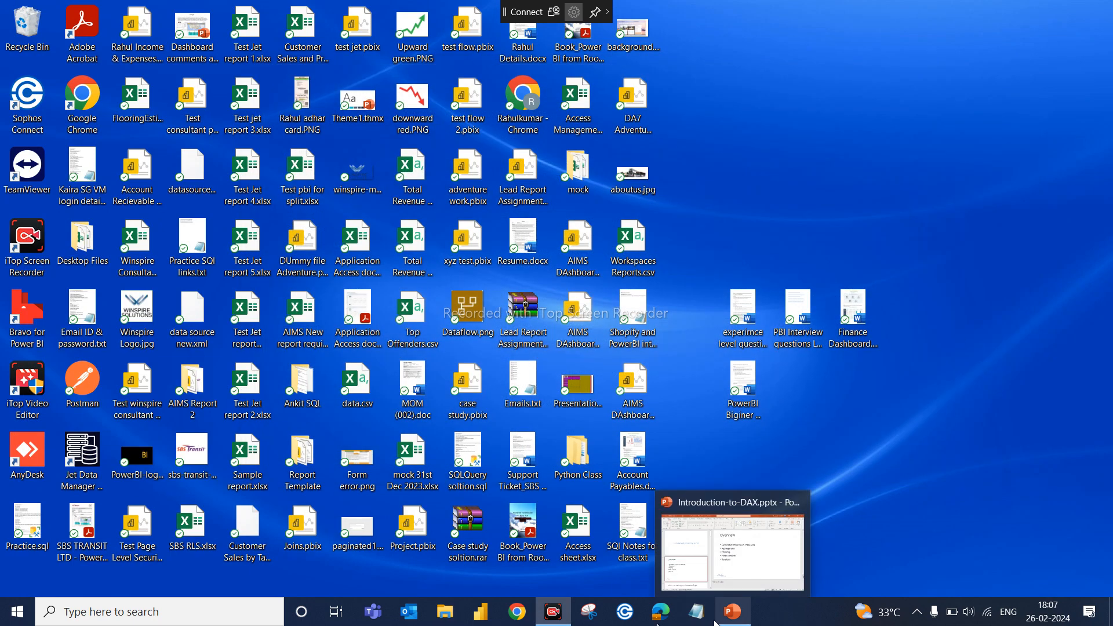
pyautogui.click(554, 620)
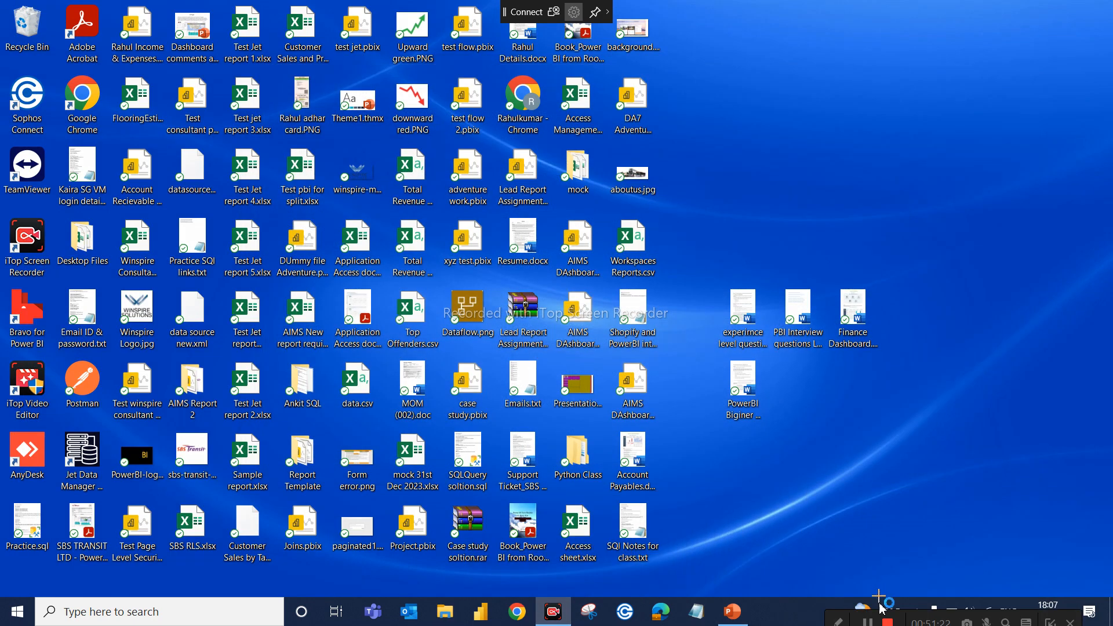